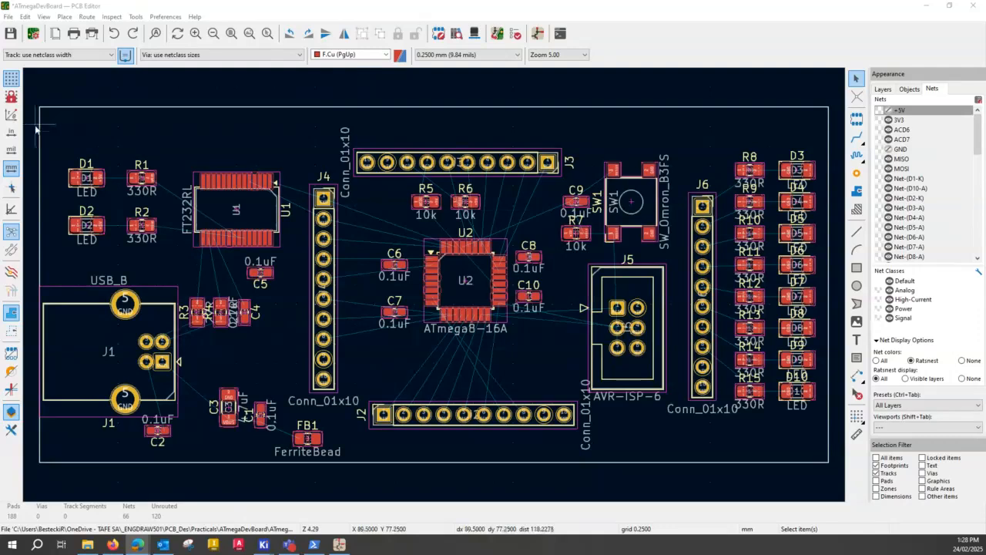
Set the grid to 1.0000 mm and exclude tracks from the selection filter so only footprints are selectable
click(509, 56)
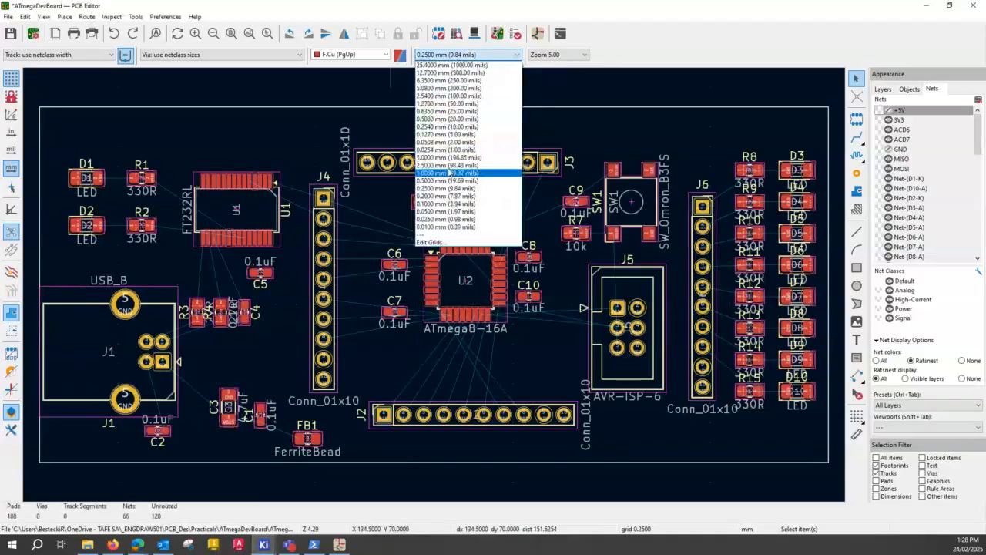
click(450, 173)
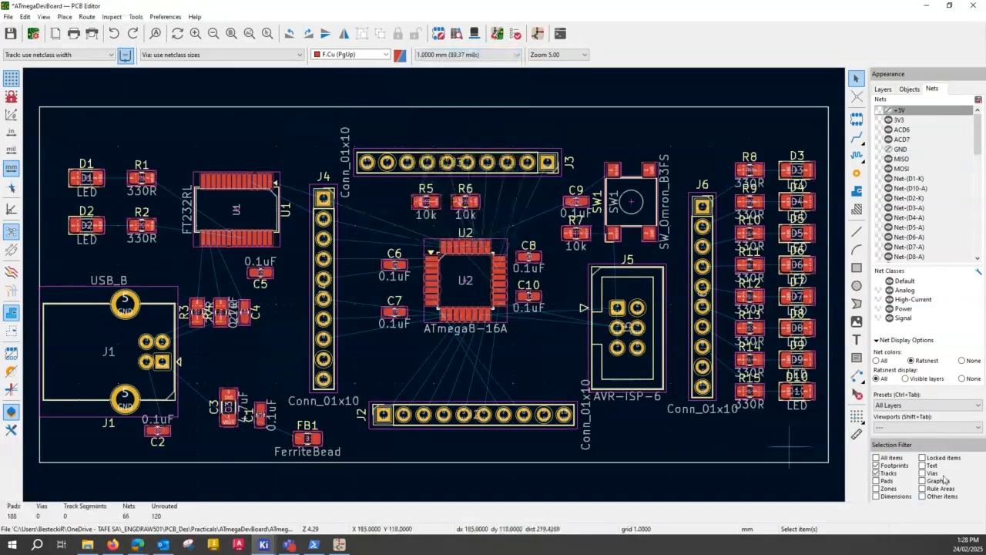
click(895, 474)
click(885, 474)
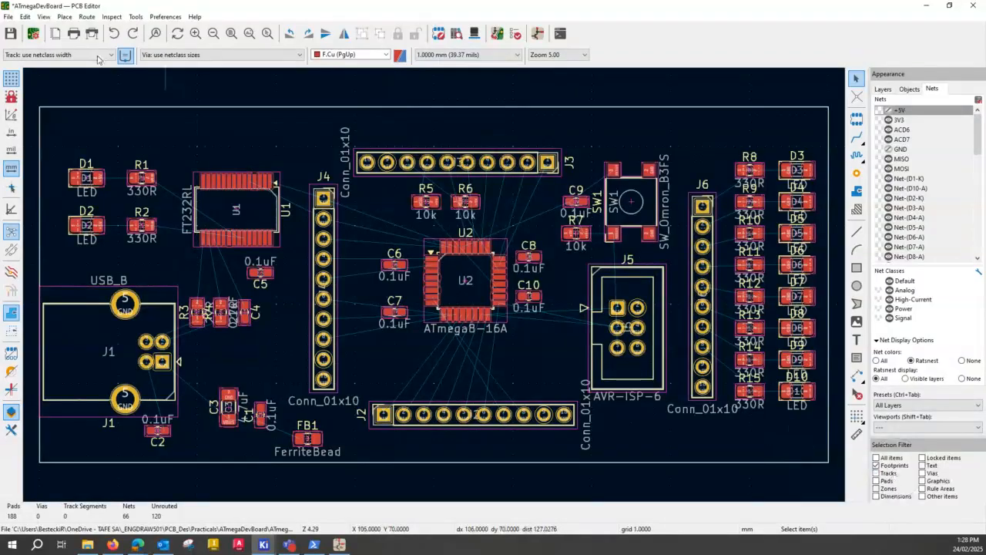
Move all footprints on the board together 1 mm up within the outline
drag(29, 119, 832, 460)
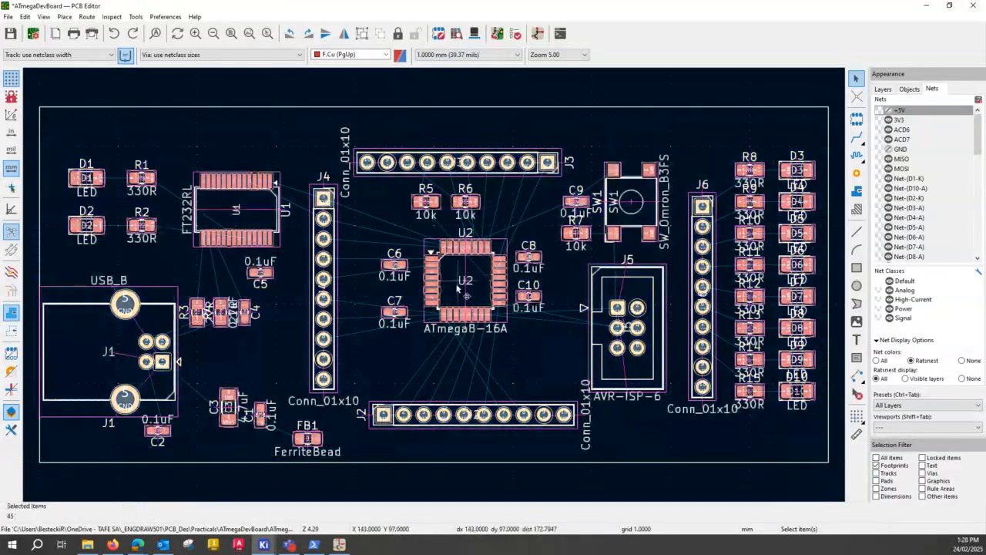
key(m)
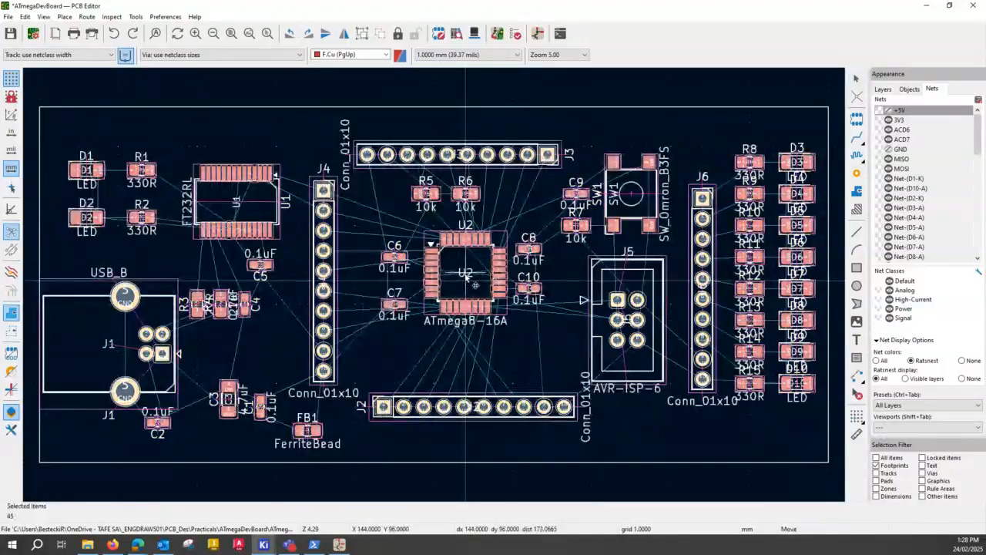
click(466, 283)
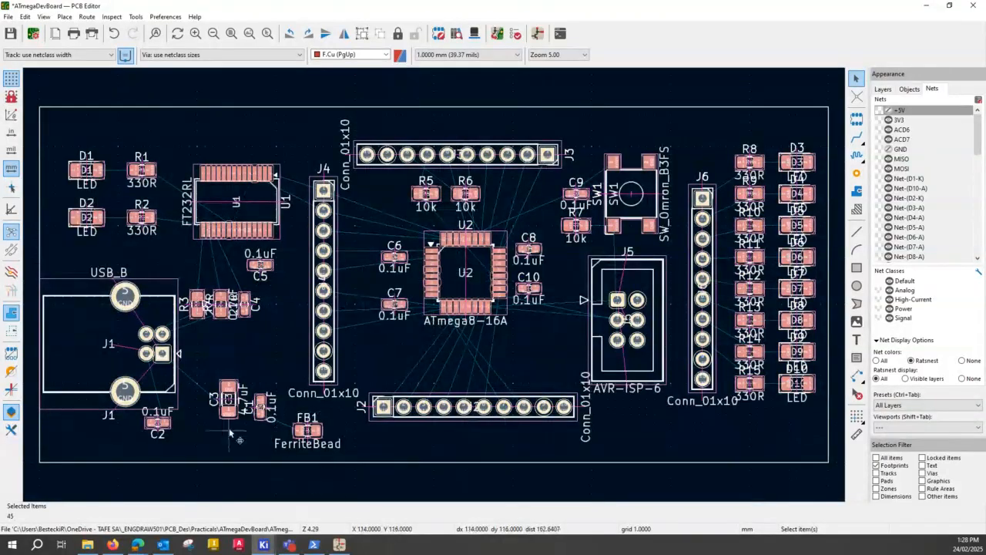
click(276, 440)
Move capacitors C1 and C3 together 2 mm left and 1 mm up
drag(210, 370, 274, 421)
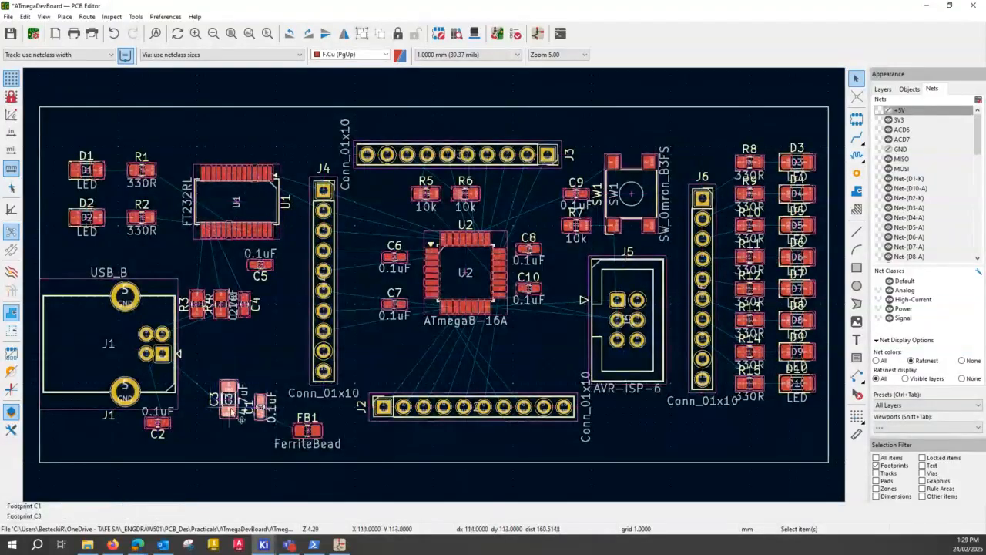
key(m)
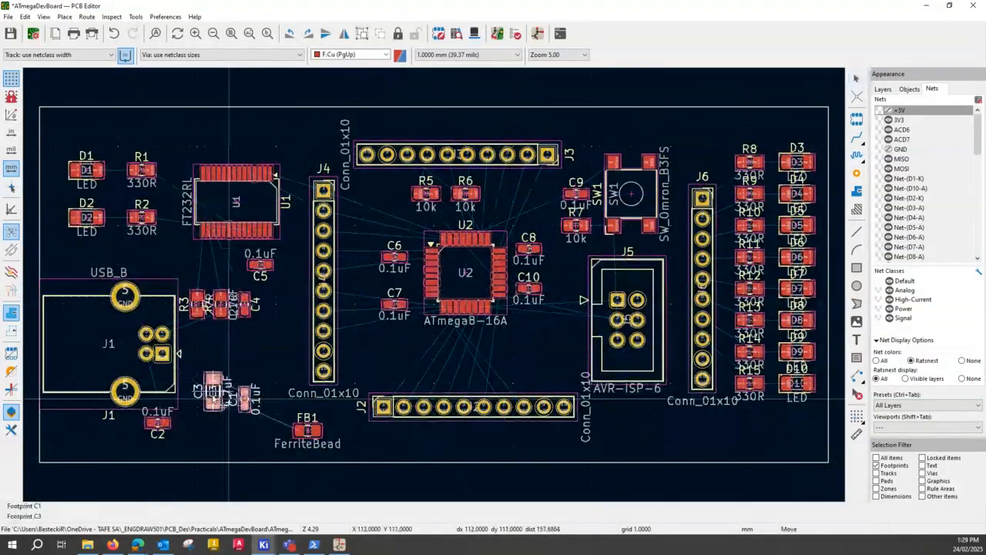
click(229, 400)
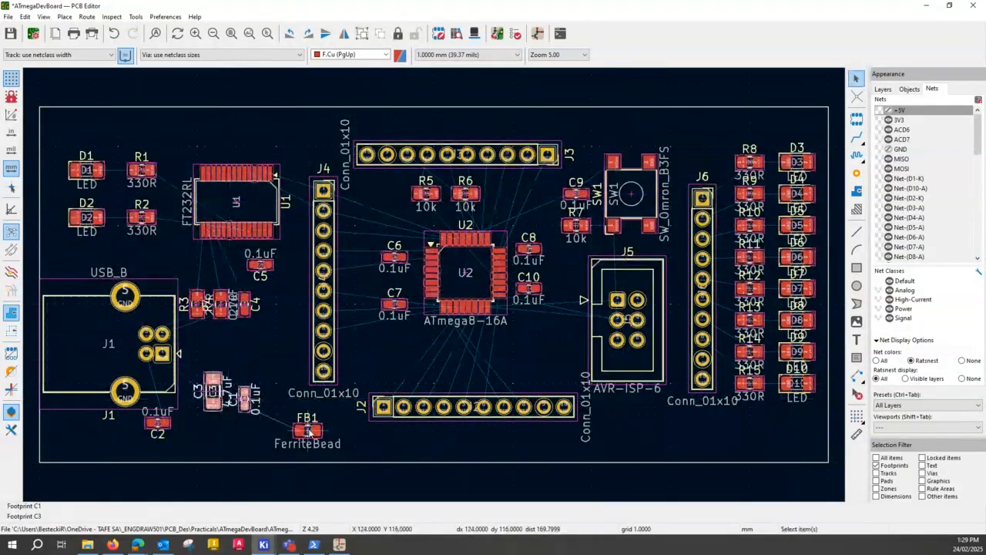
Move ferrite bead FB1 3 mm left, closer to C1, and save the board
click(309, 430)
key(m)
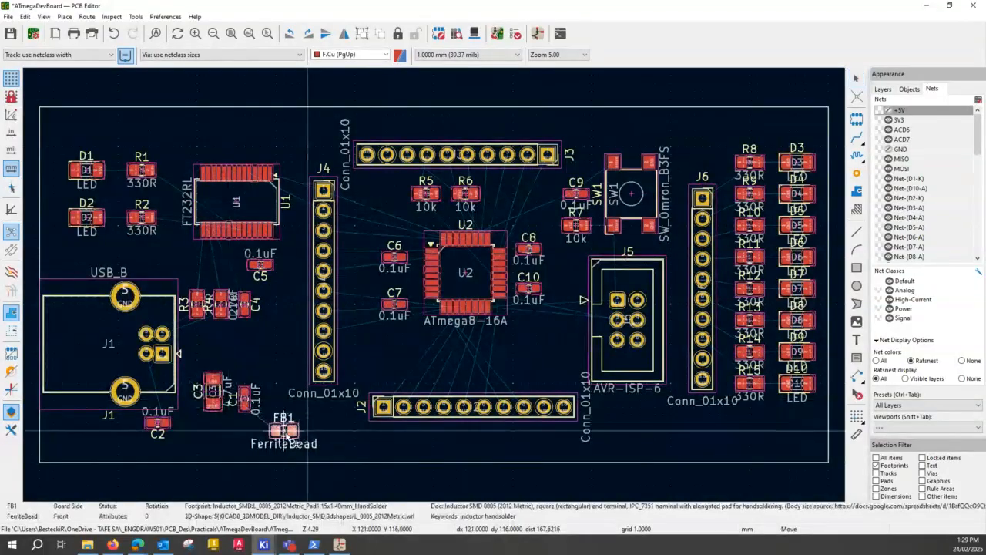
click(285, 434)
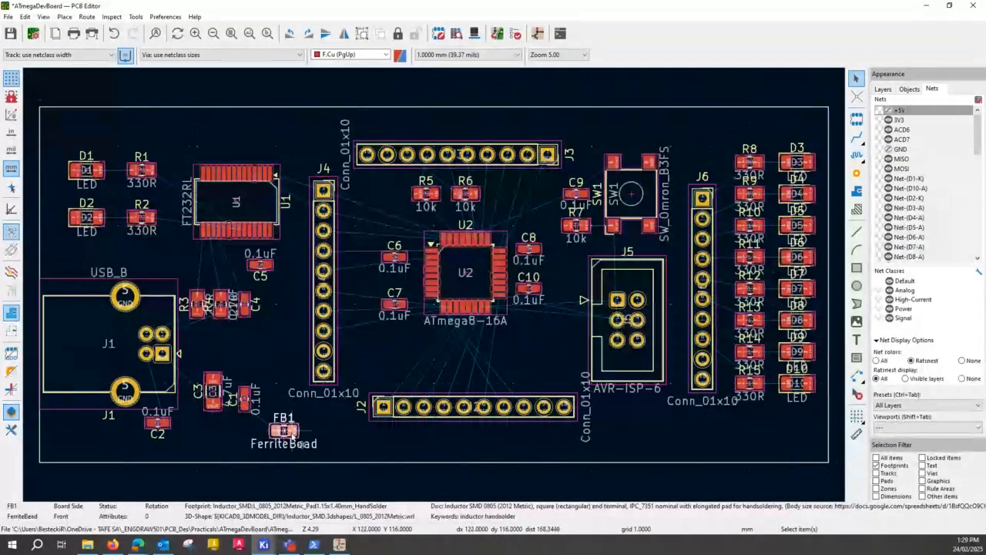
click(339, 477)
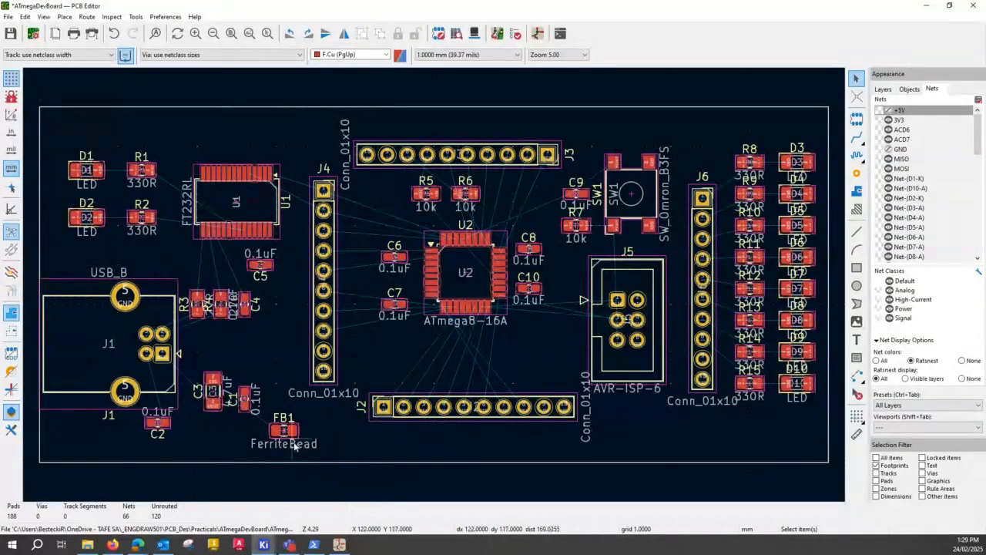
key(ctrl)
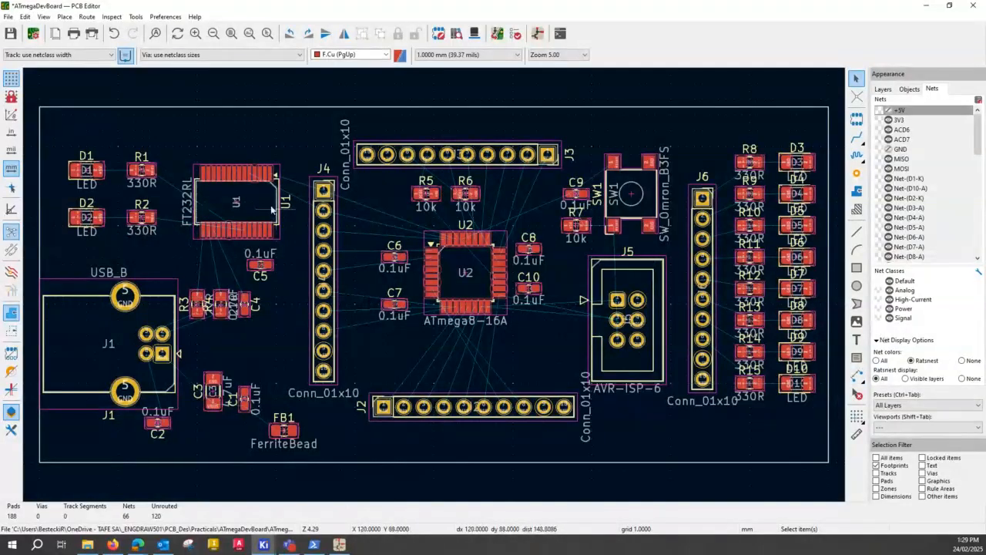
click(11, 33)
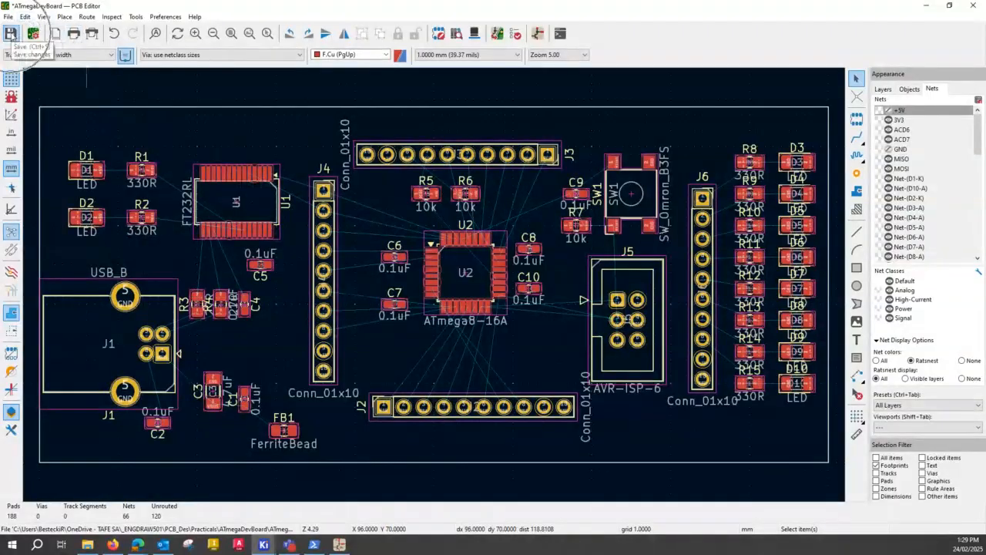
Hide the value text of all footprints across the board with Edit Text & Graphics Properties
click(25, 17)
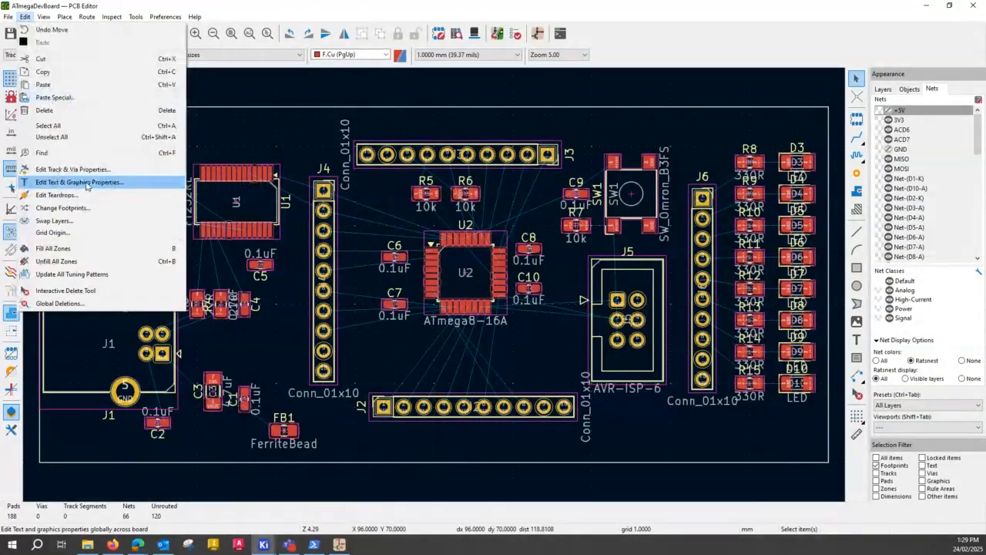
click(87, 183)
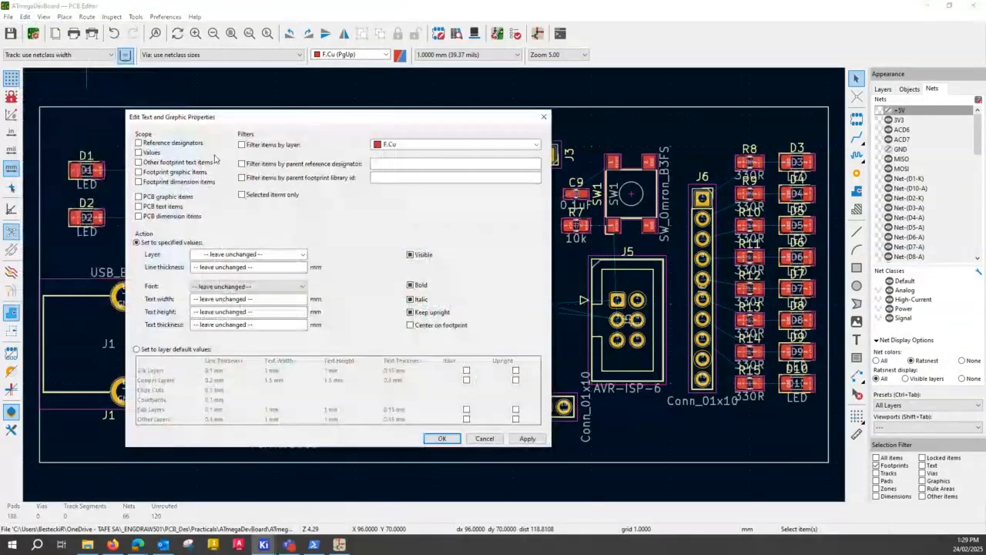
key(ctrl)
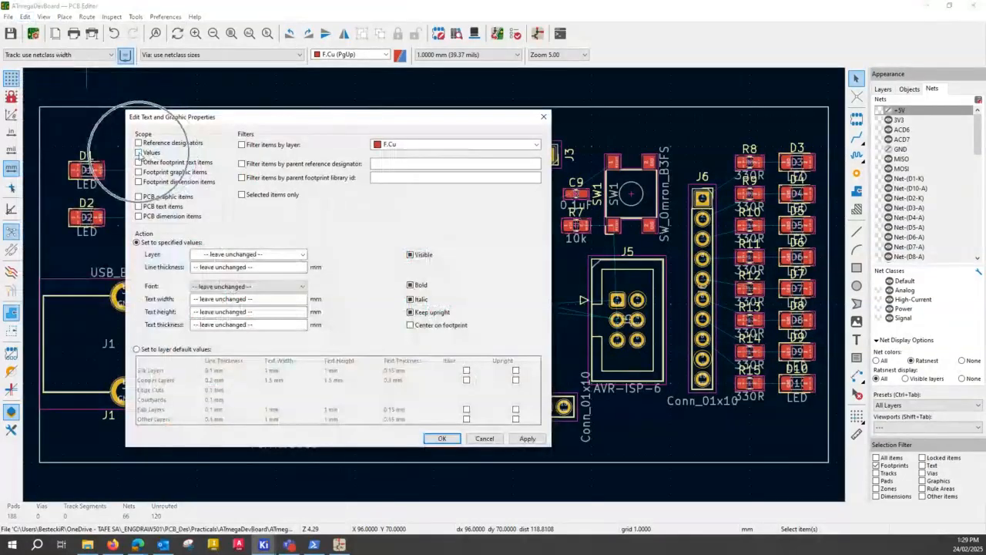
click(139, 153)
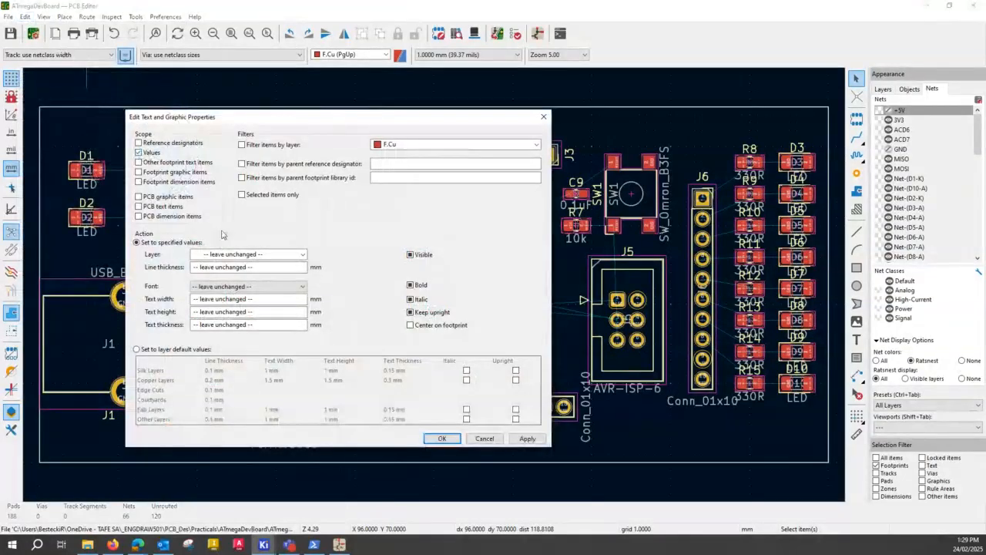
click(410, 255)
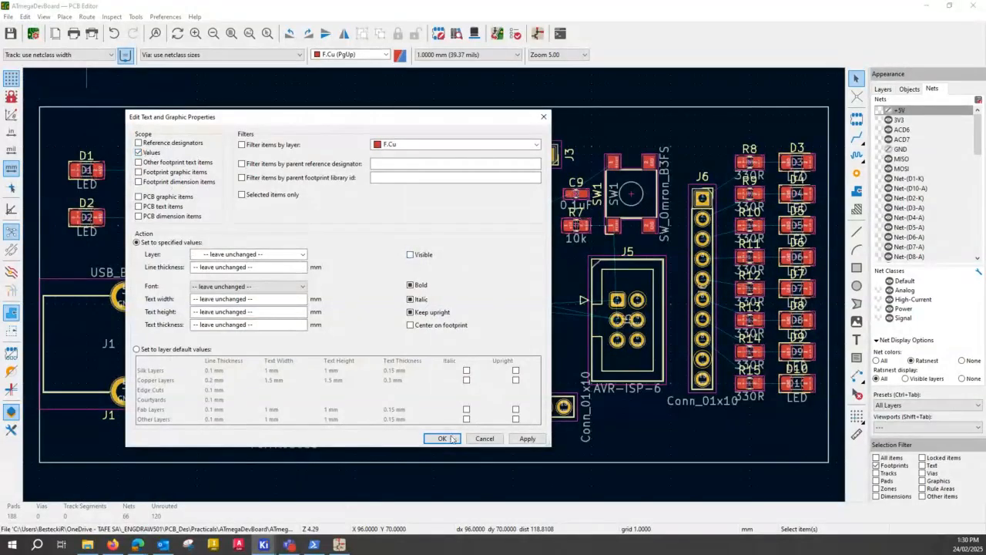
click(451, 439)
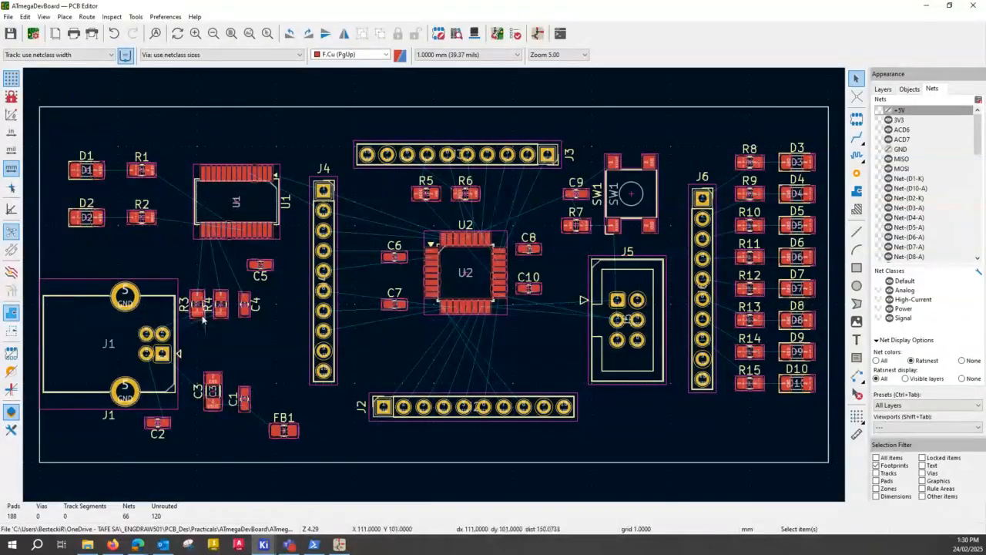
Set the grid to 0.2500 mm and include tracks in the selection filter again
scroll(204, 320, up, 2)
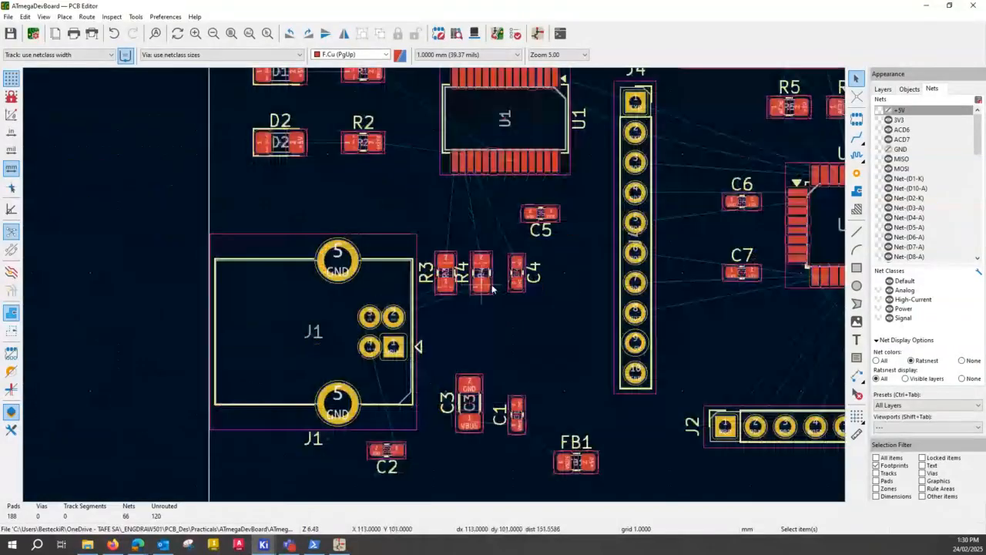
scroll(493, 288, up, 2)
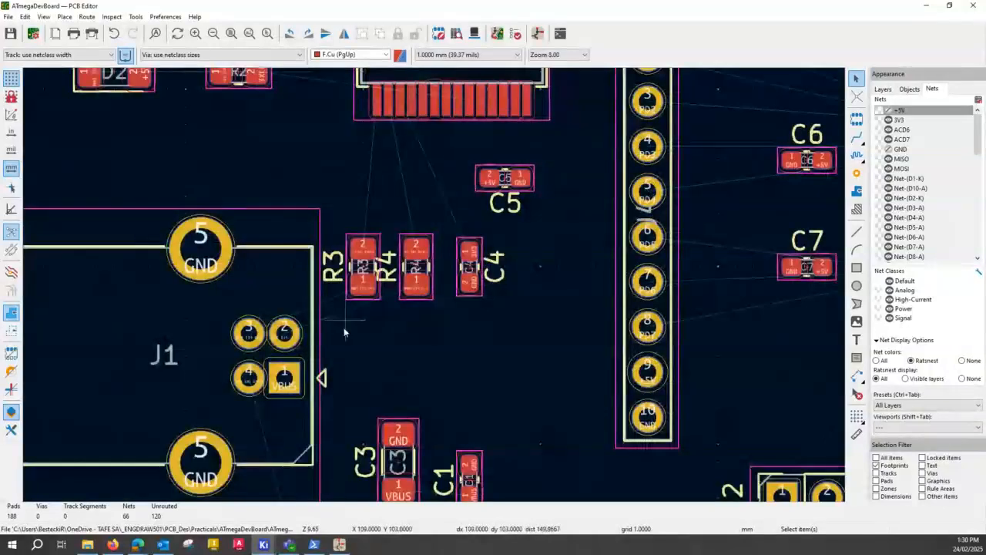
click(352, 54)
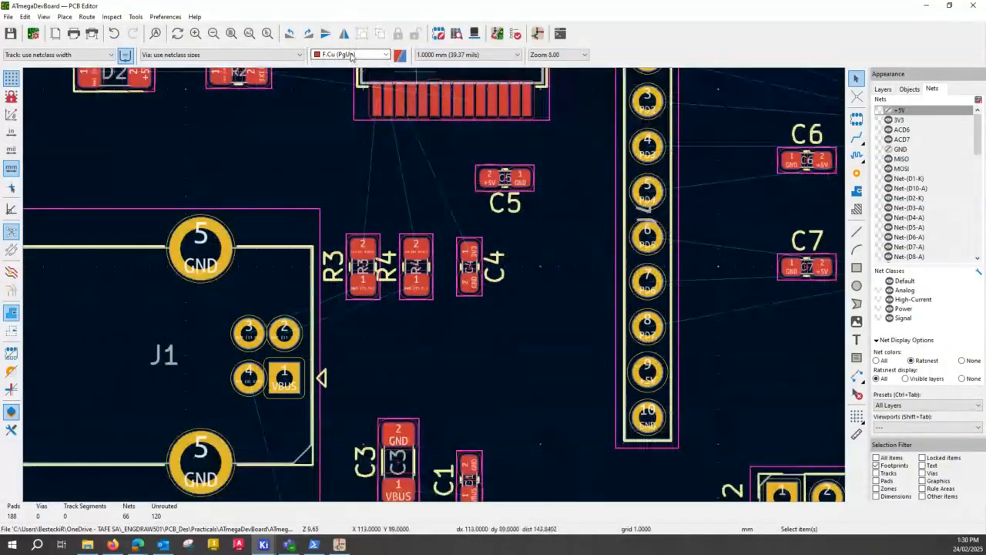
click(351, 55)
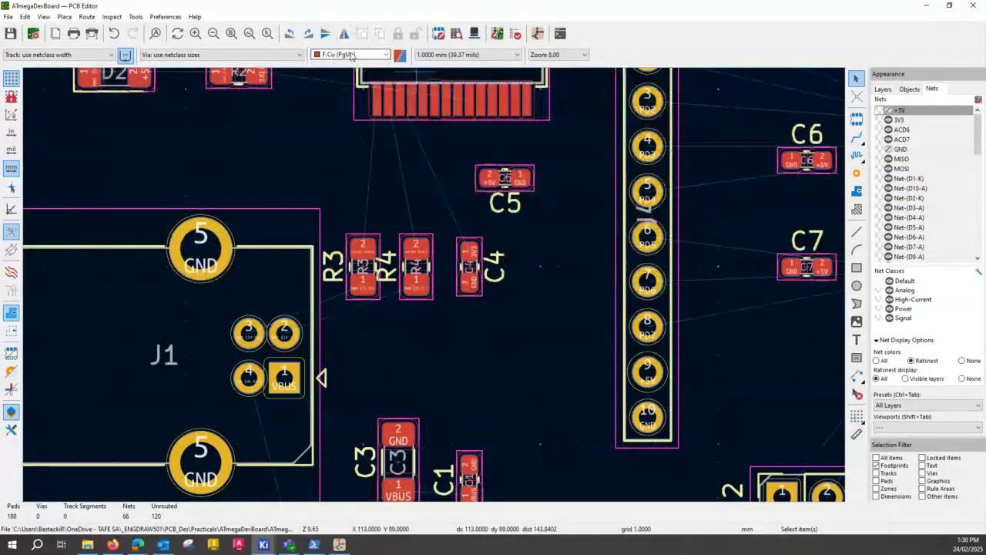
click(480, 56)
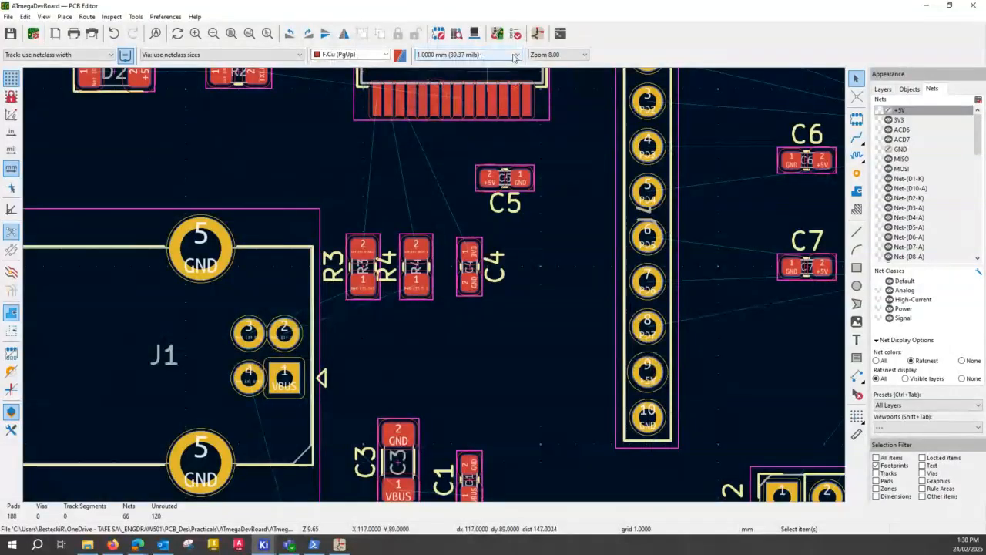
click(514, 56)
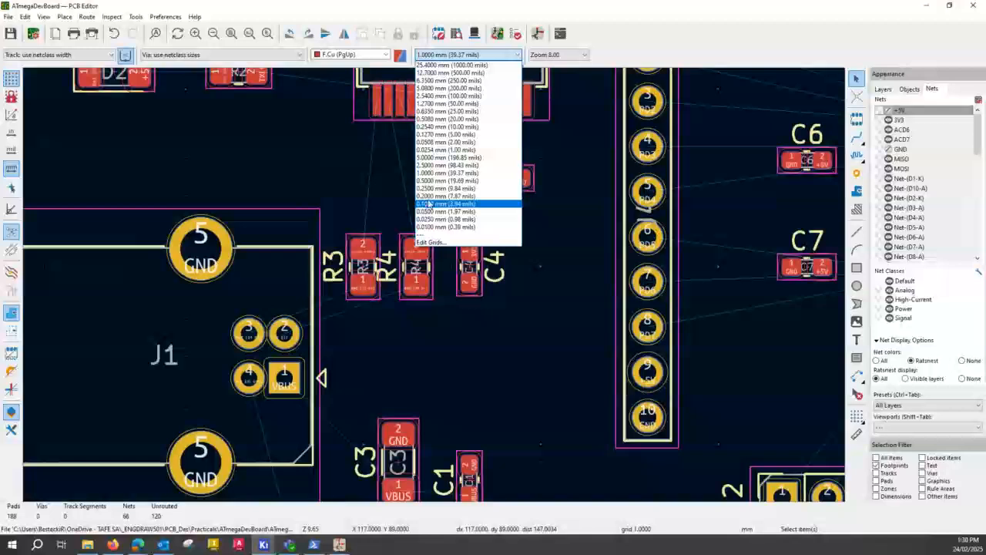
click(433, 188)
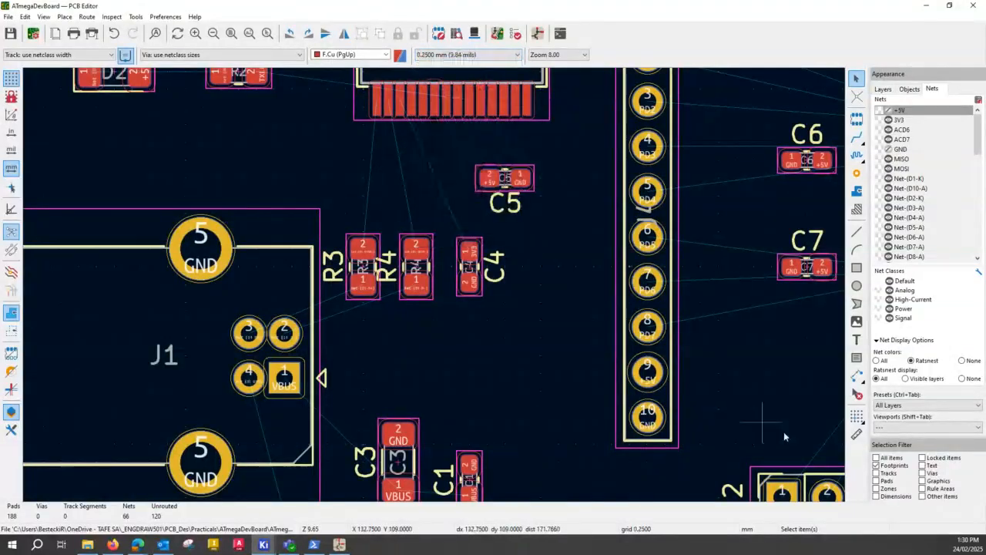
key(ctrl)
click(883, 472)
key(ctrl)
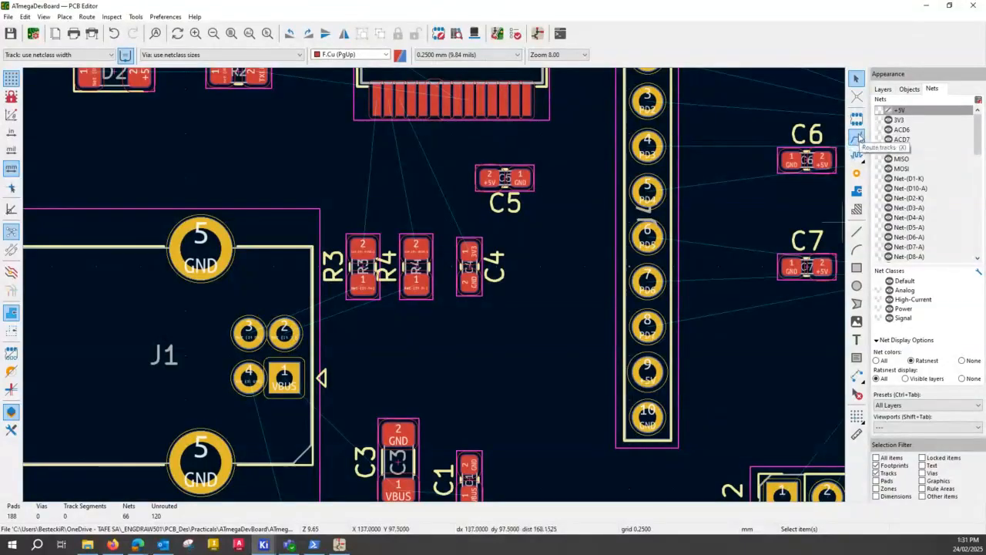
Route F.Cu tracks from J1 pad 3 to R3 pad 1 and from J1 pad 2 to R4 pad 1
click(858, 138)
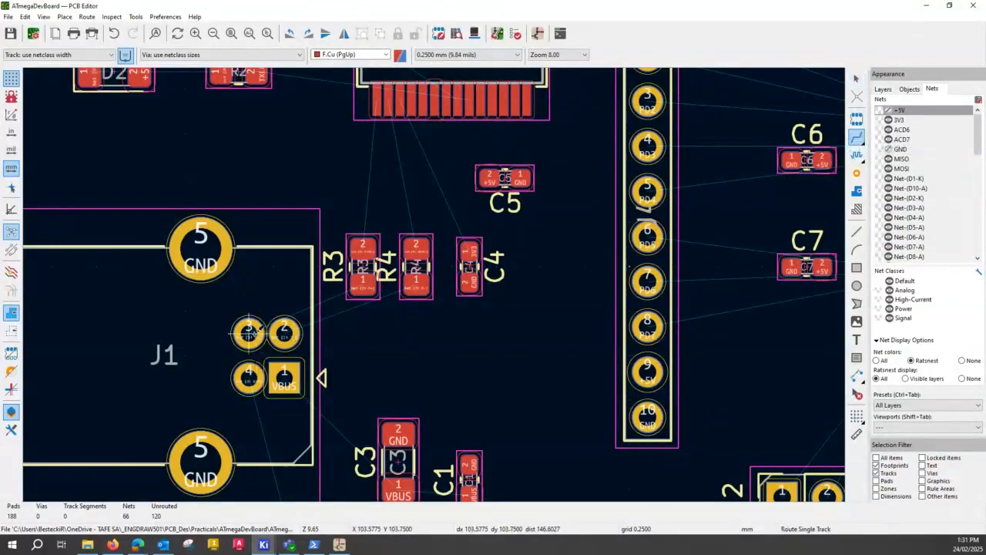
click(248, 332)
click(248, 332)
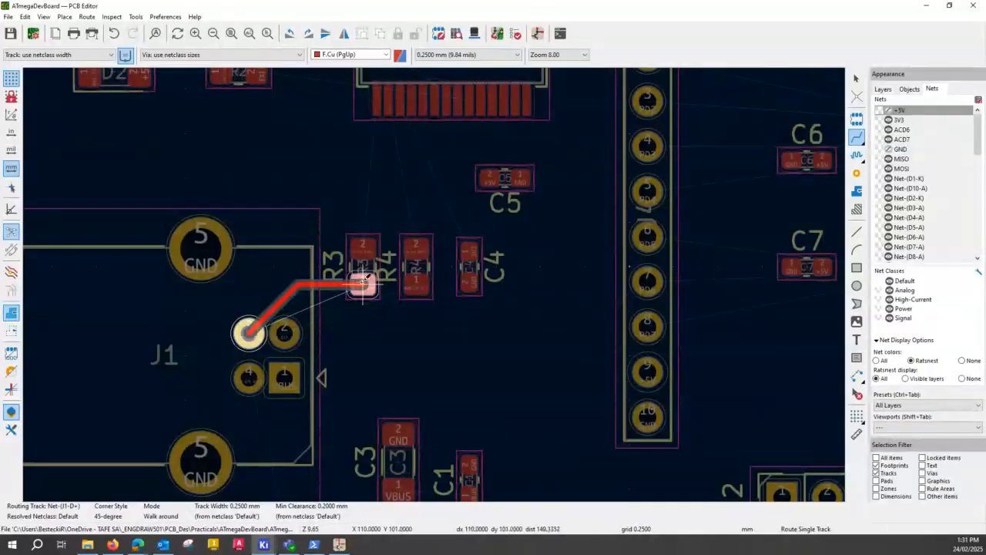
click(363, 284)
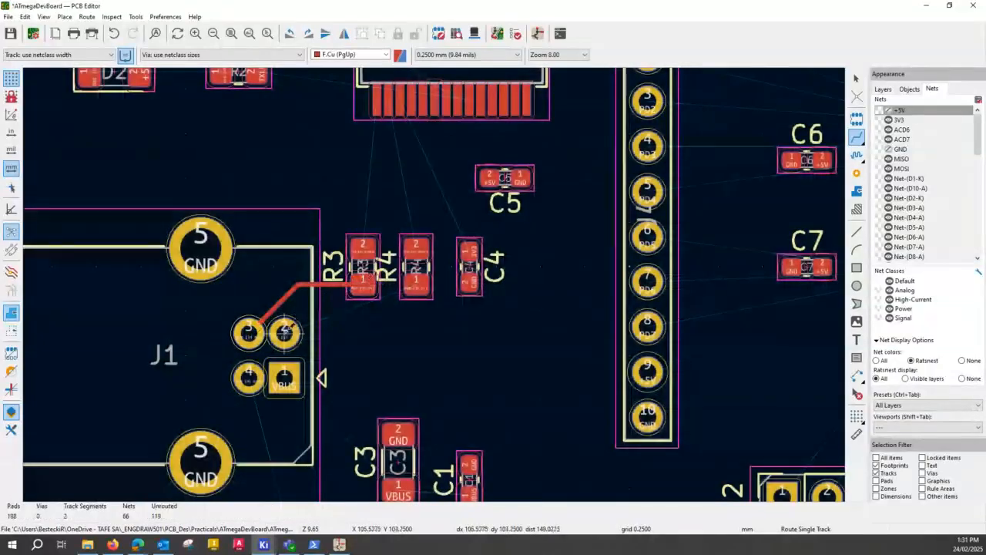
click(284, 331)
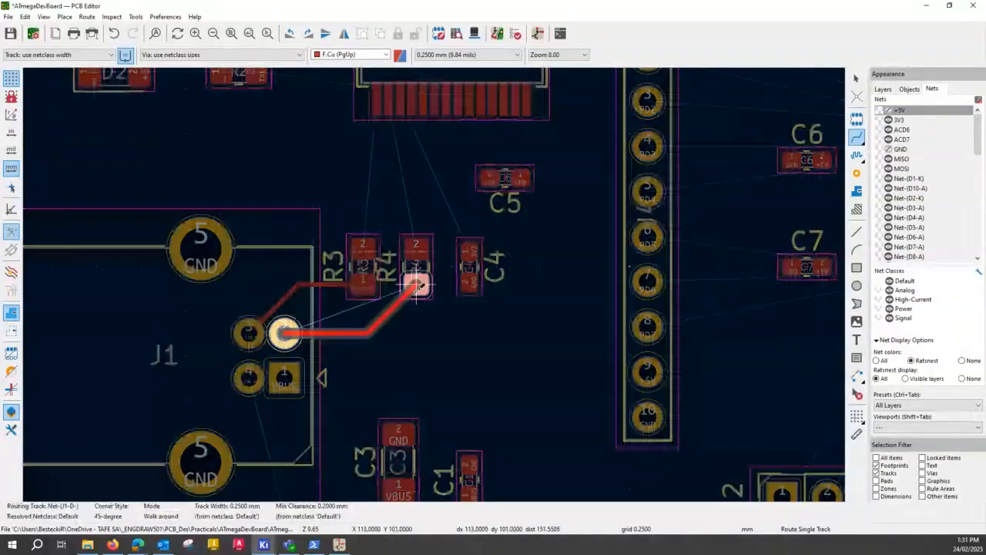
click(417, 287)
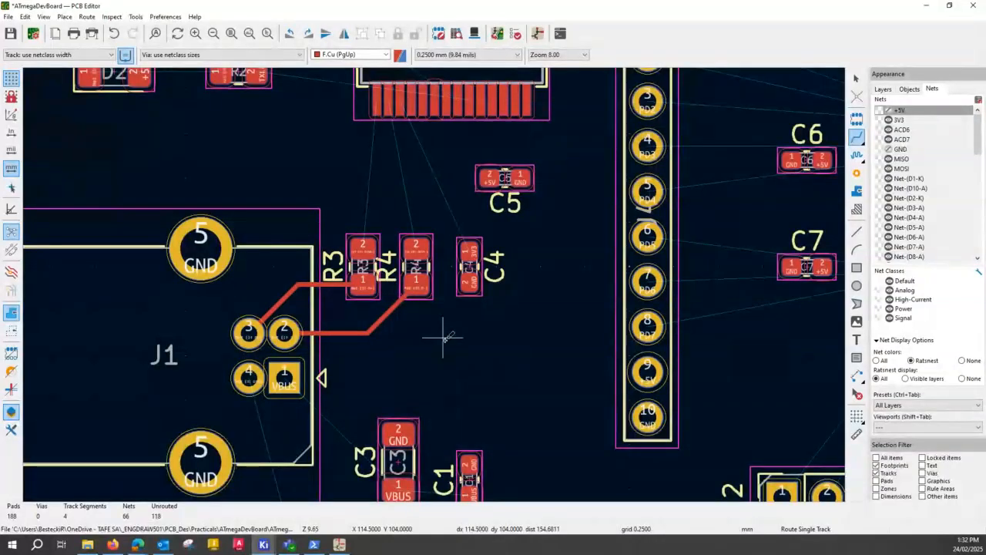
Route a straight vertical F.Cu track from R3 pad 2 toward U1, ending it at X 110, Y 94.25
click(366, 245)
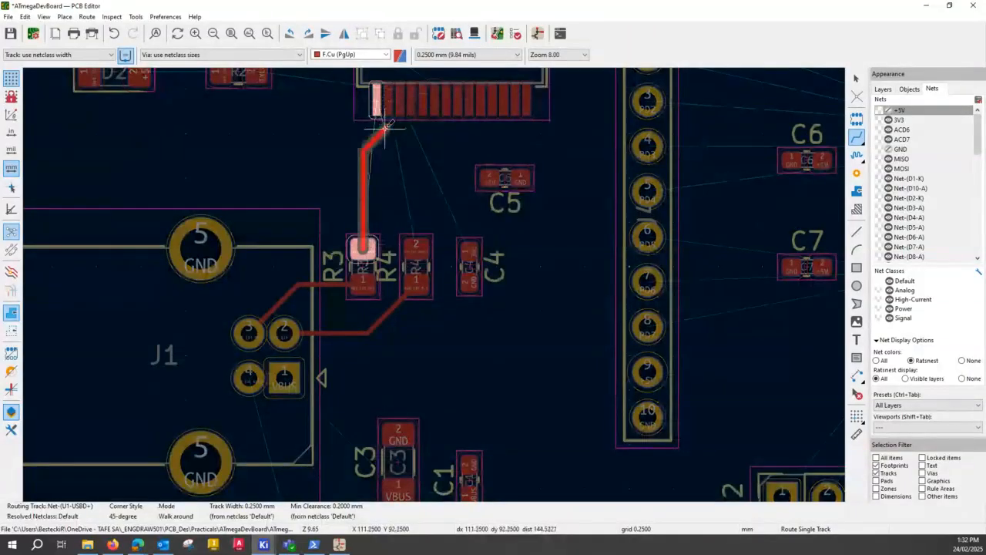
middle_drag(386, 126, 383, 261)
scroll(383, 260, up, 4)
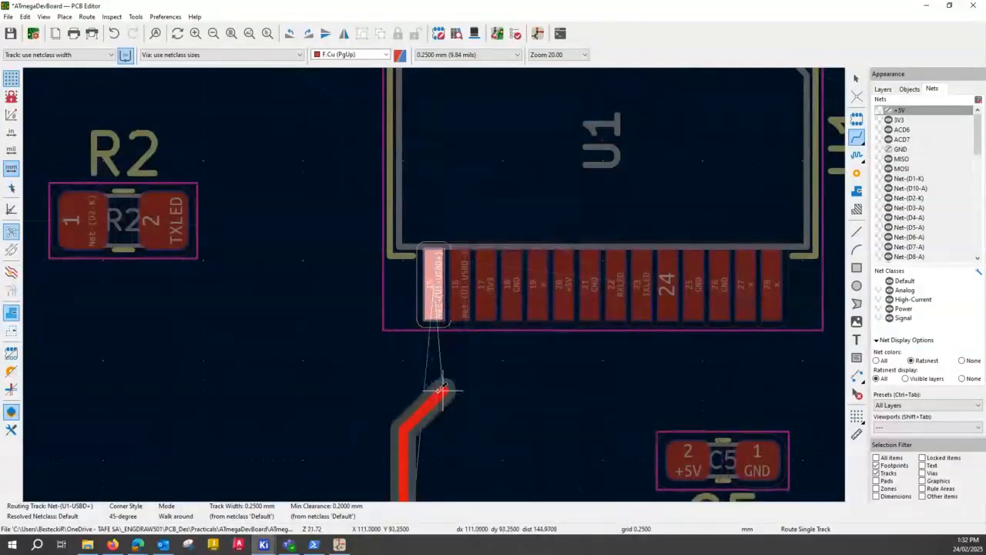
scroll(441, 389, down, 1)
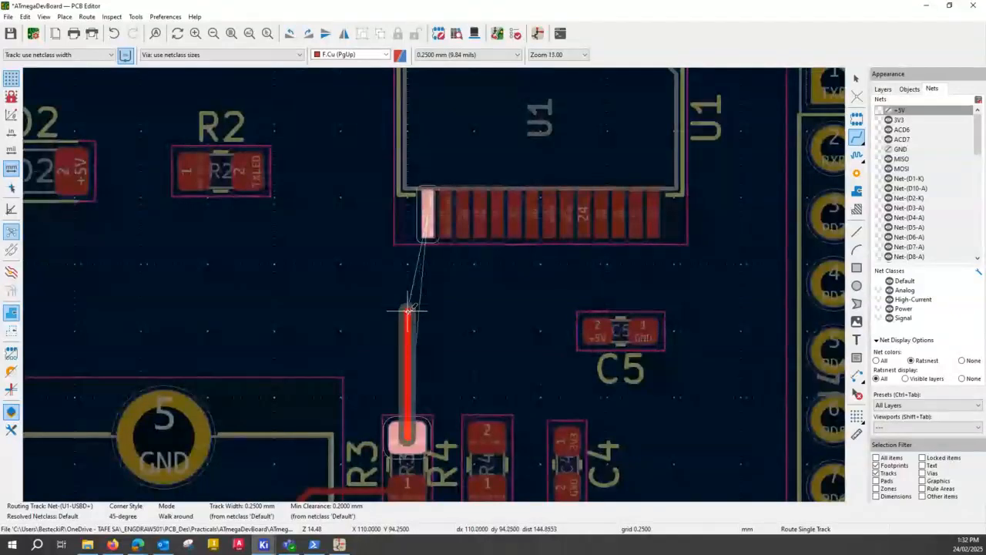
click(408, 311)
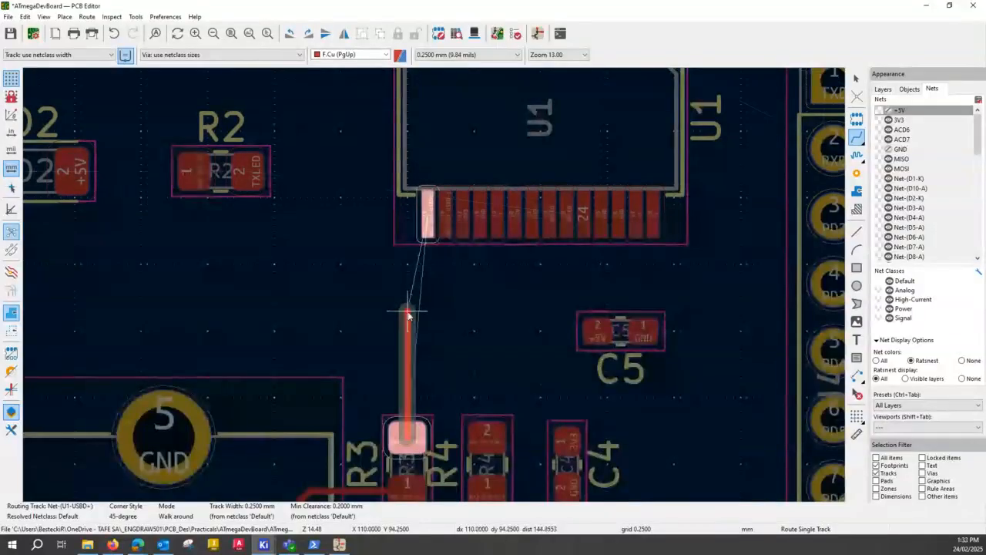
key(Escape)
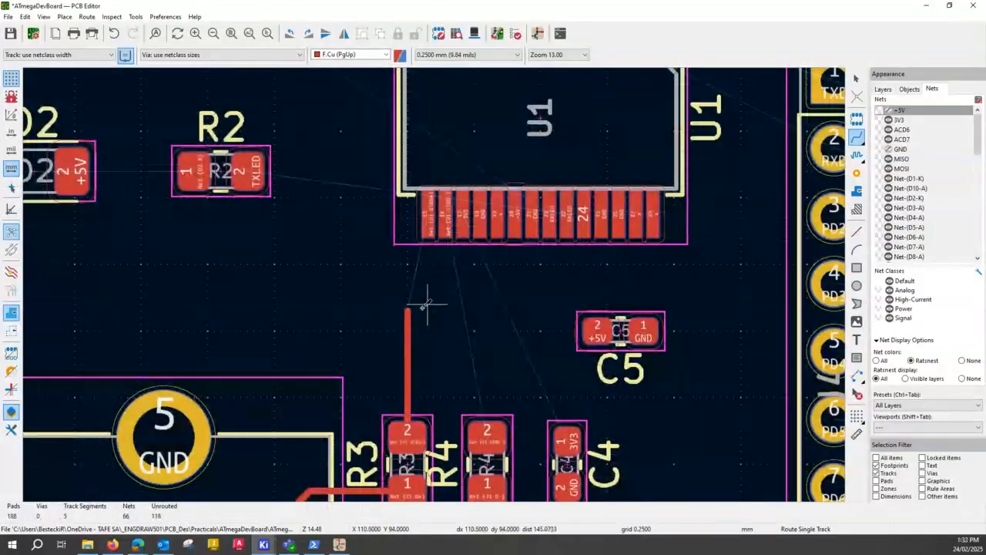
Route U1's USBD+ pad to the open end of the R3 track and shift the diagonal bend about 1 mm toward R3
click(429, 210)
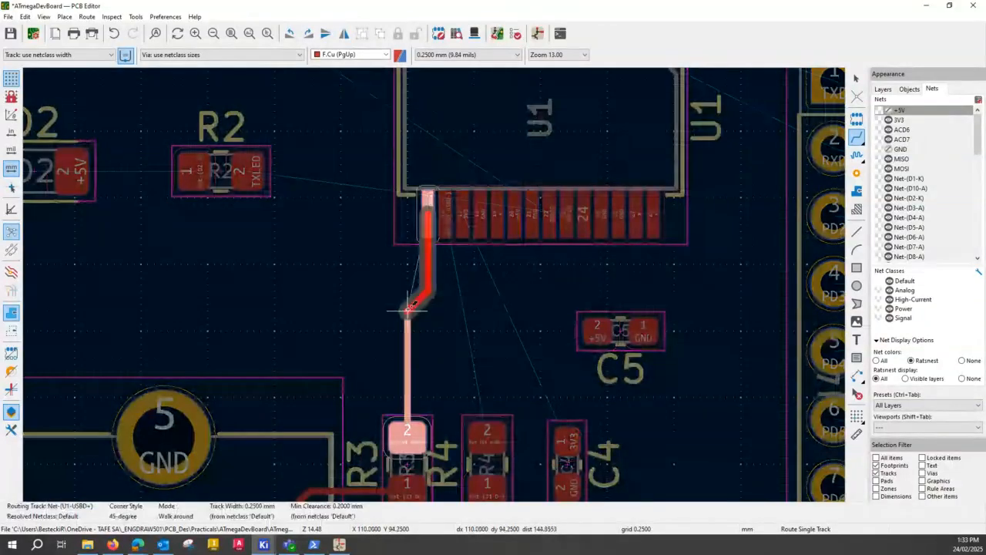
click(409, 309)
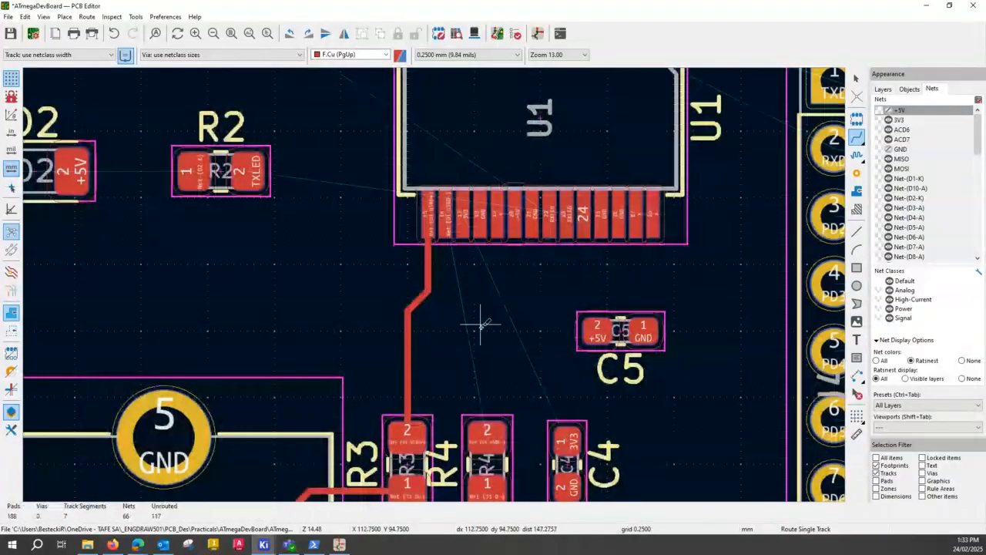
key(Escape)
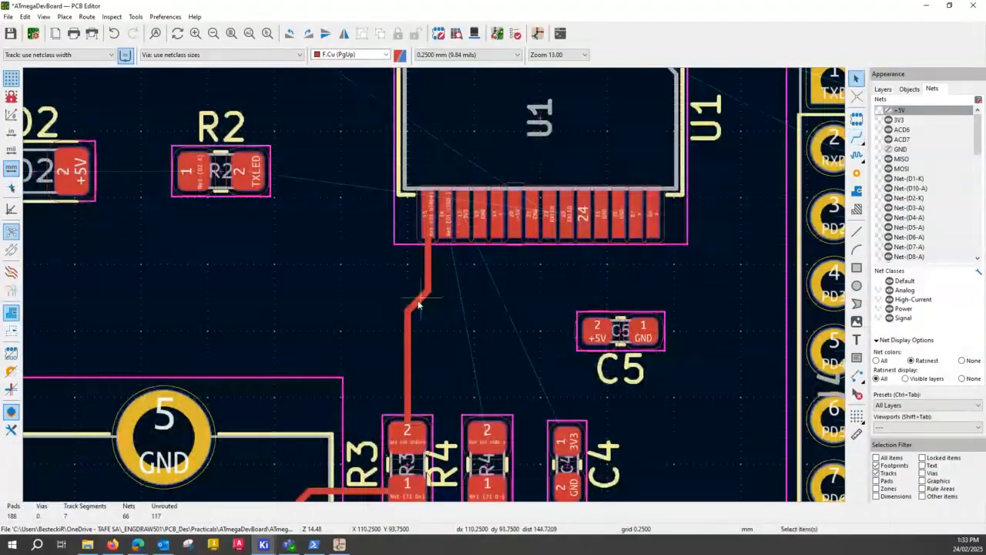
click(417, 302)
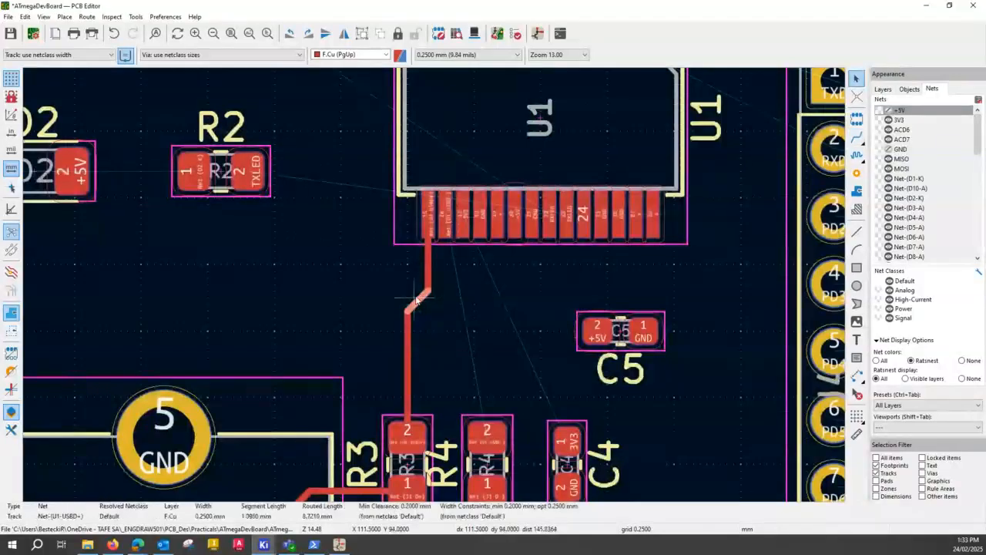
mouse_move(417, 301)
mouse_down()
mouse_move(420, 342)
mouse_move(422, 318)
mouse_up()
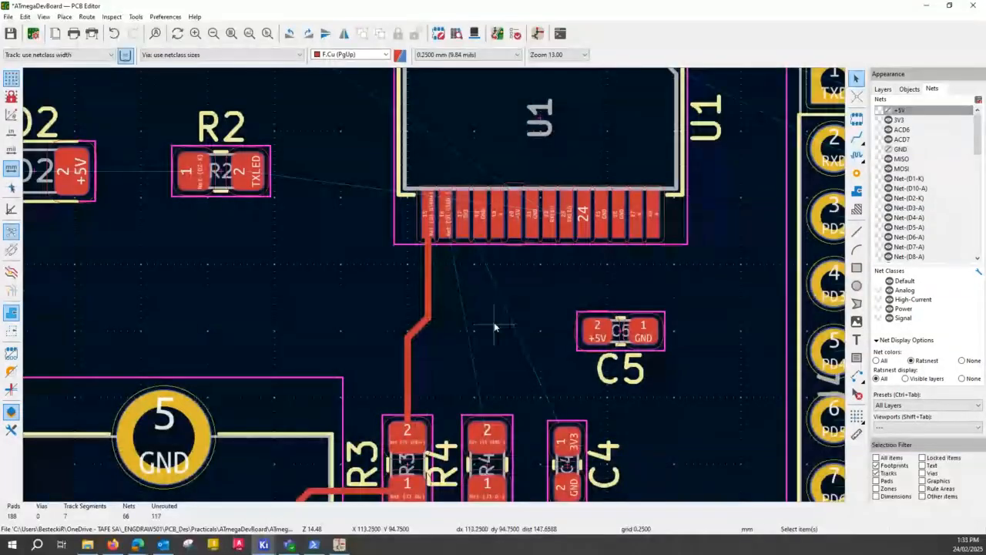
Route an F.Cu track from R4 pad 2 up to X 113, Y 95.5, and connect U1's USBD- pad to its end
click(490, 437)
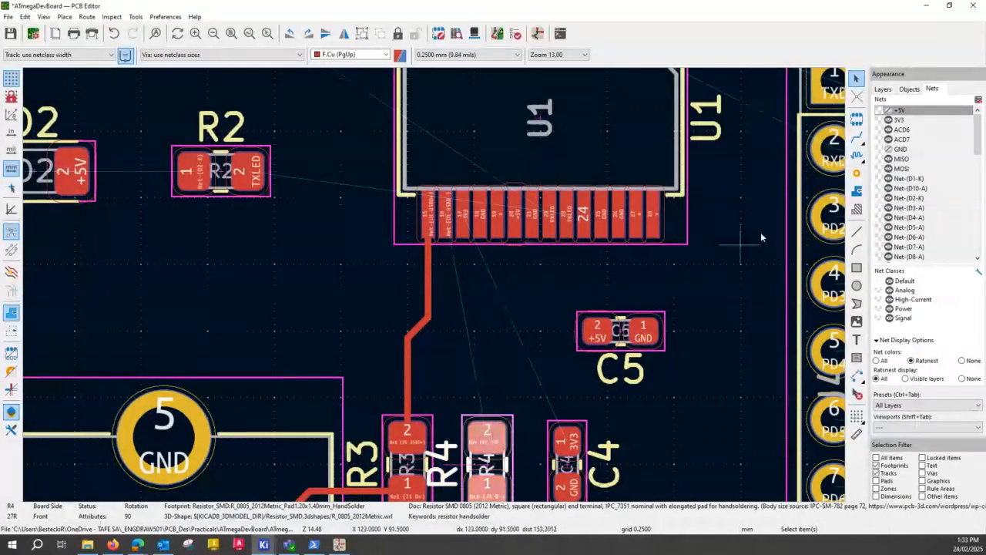
key(x)
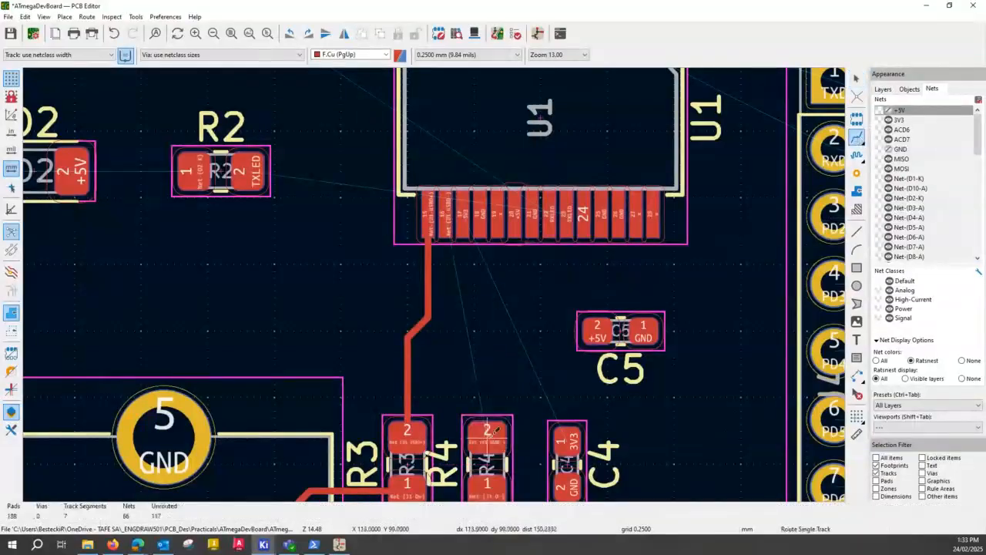
click(493, 430)
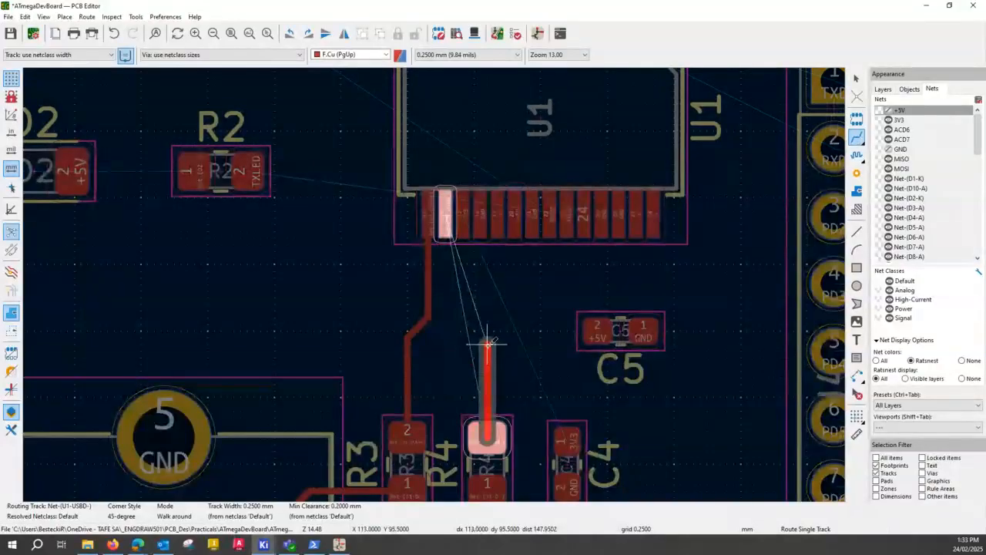
double_click(487, 344)
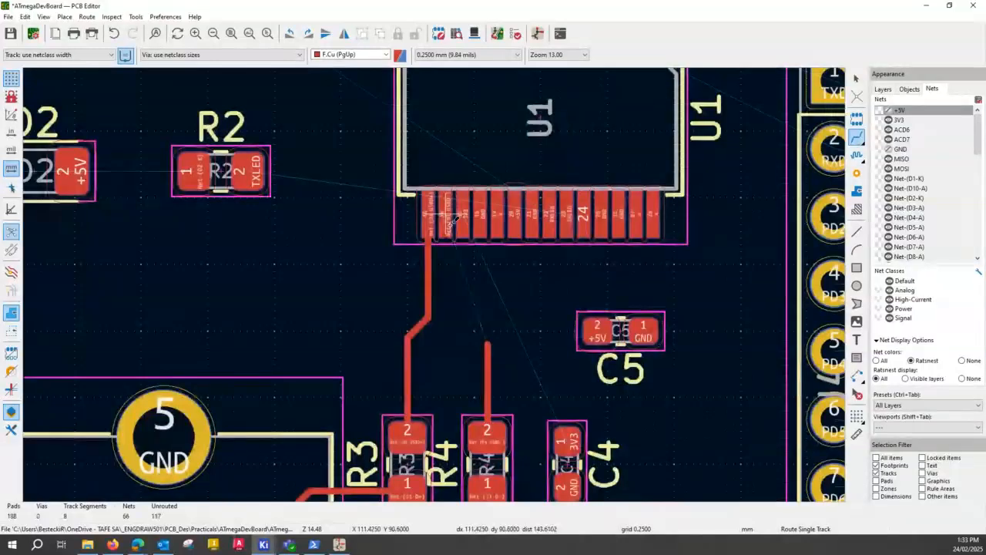
click(453, 220)
click(487, 343)
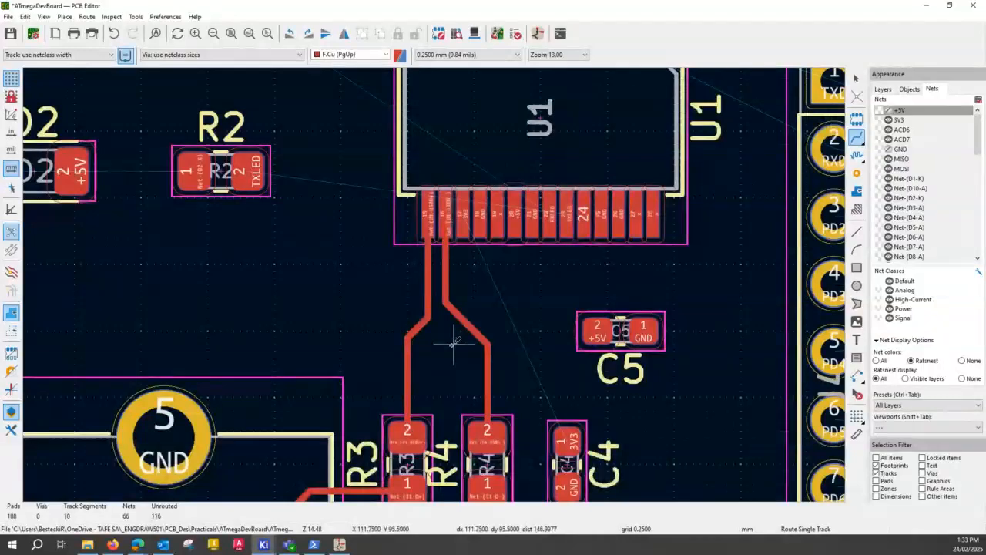
key(Escape)
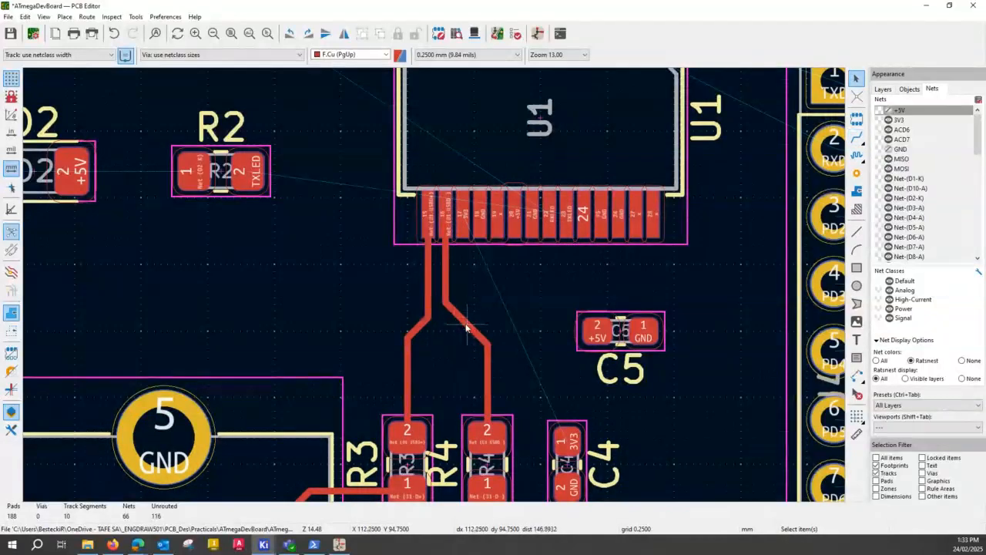
Shift the diagonal bends of both U1 USB data tracks about 2 mm closer to R3 and R4
click(467, 325)
drag(470, 328, 471, 381)
drag(416, 334, 421, 372)
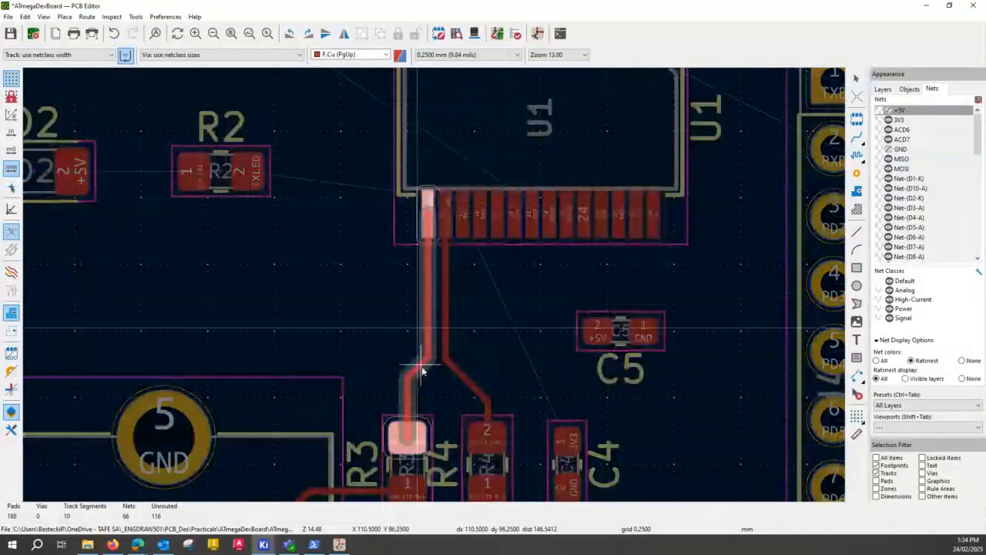
drag(422, 372, 422, 372)
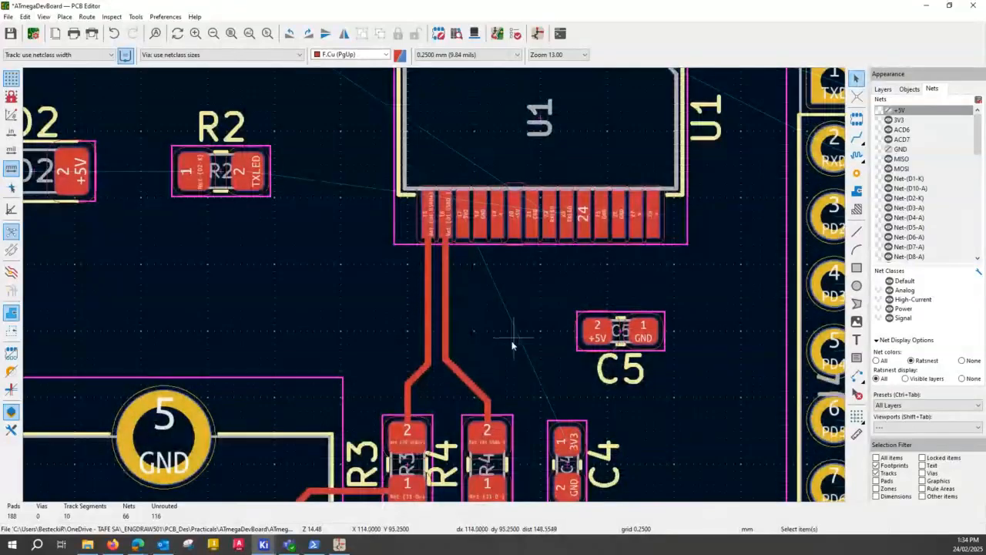
Check the length of the track between J1 pad 2 and R4 pad 1 with the single-track length tuning tool
scroll(436, 285, down, 2)
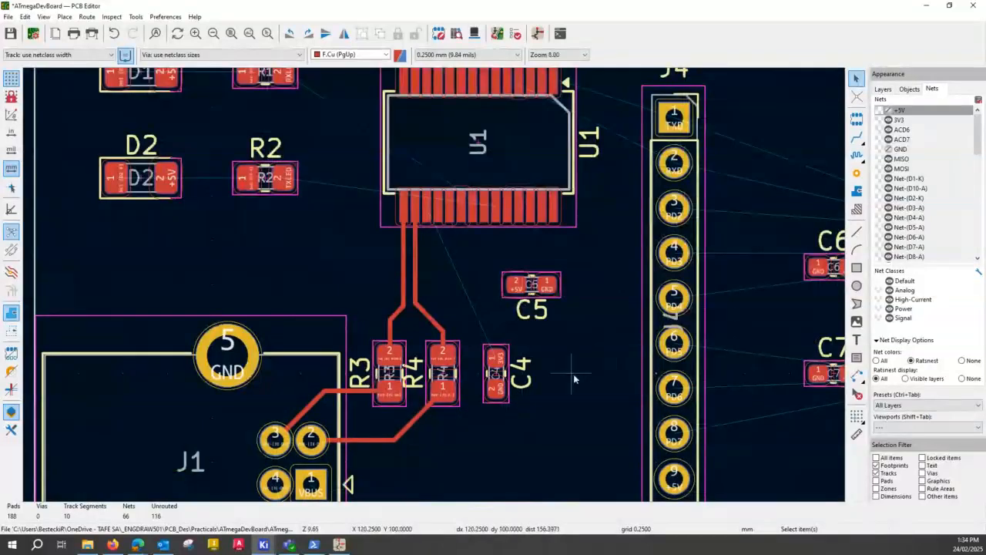
click(857, 155)
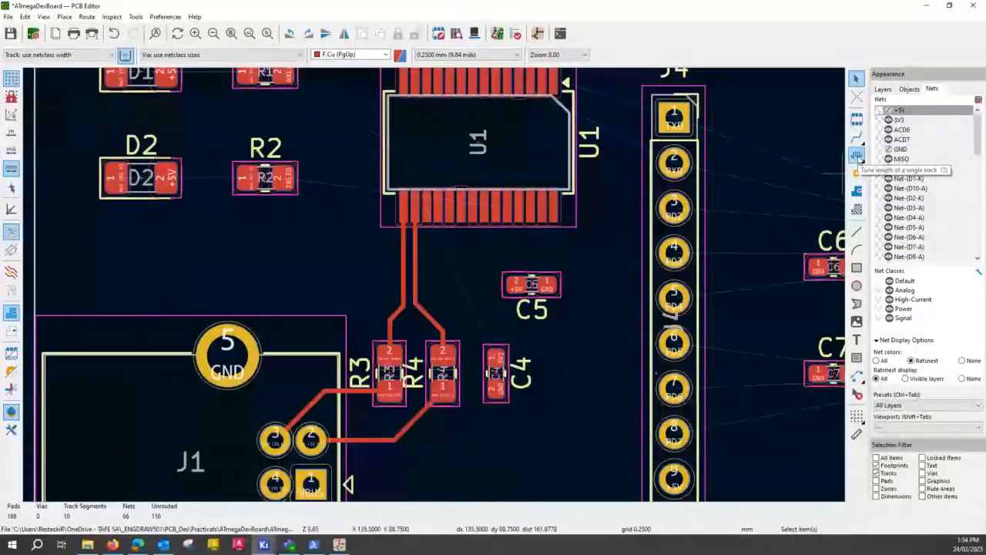
click(858, 156)
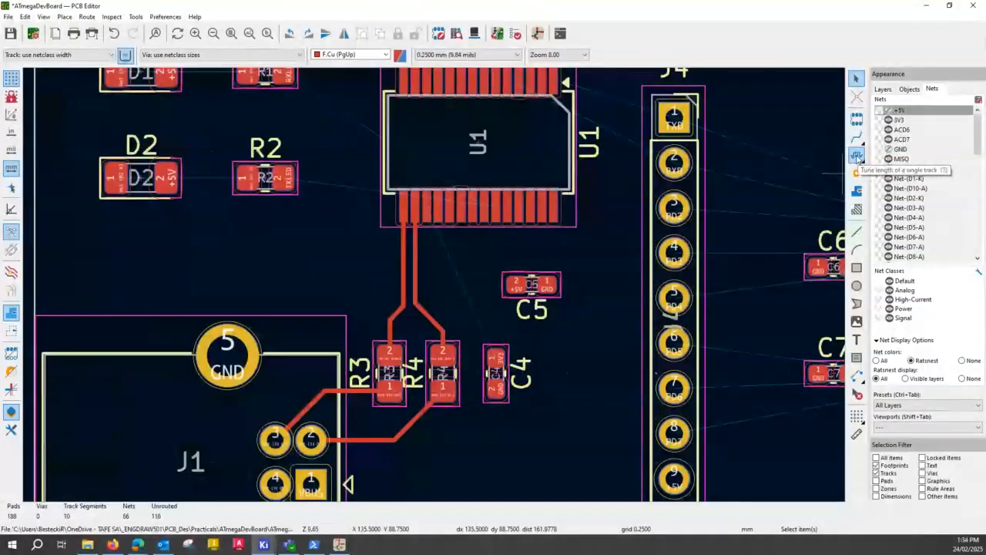
click(858, 157)
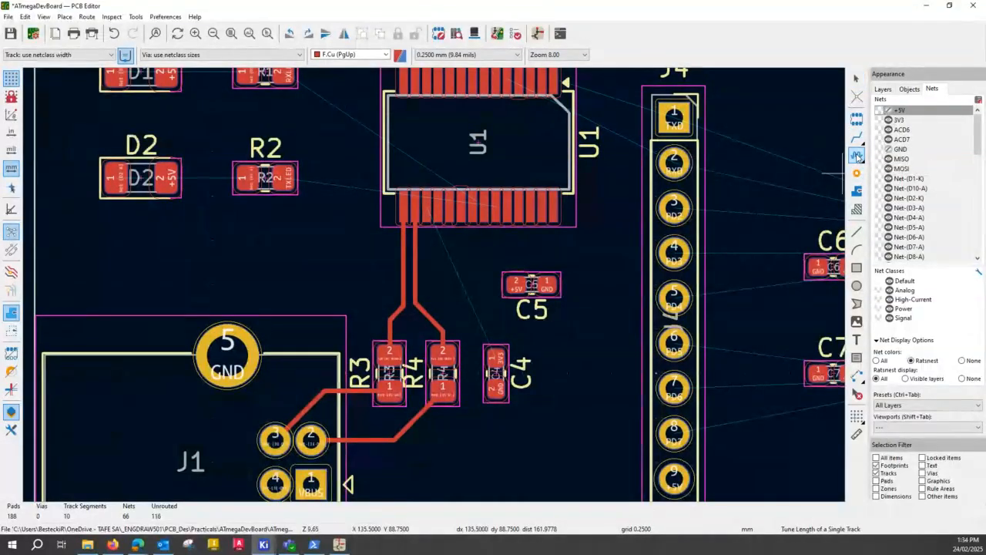
click(401, 436)
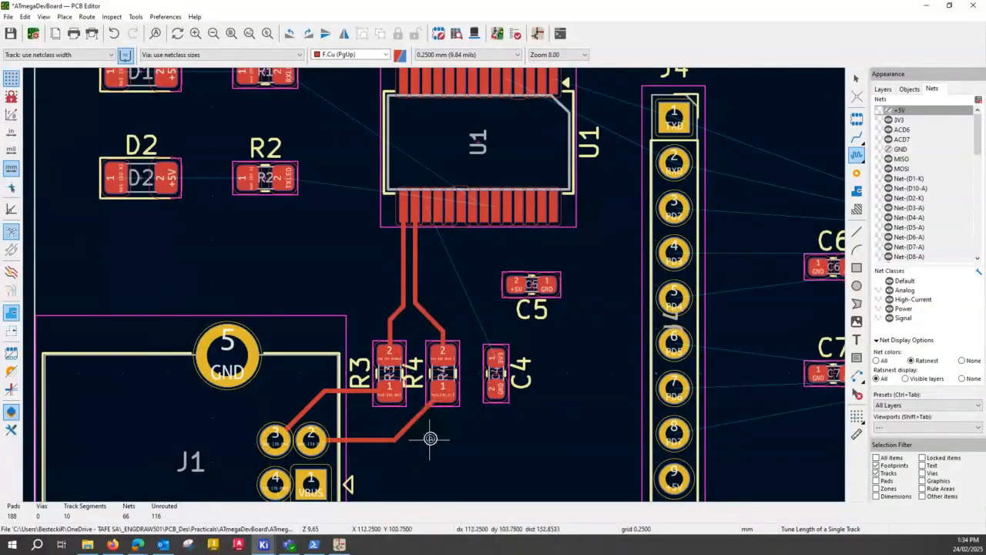
key(Escape)
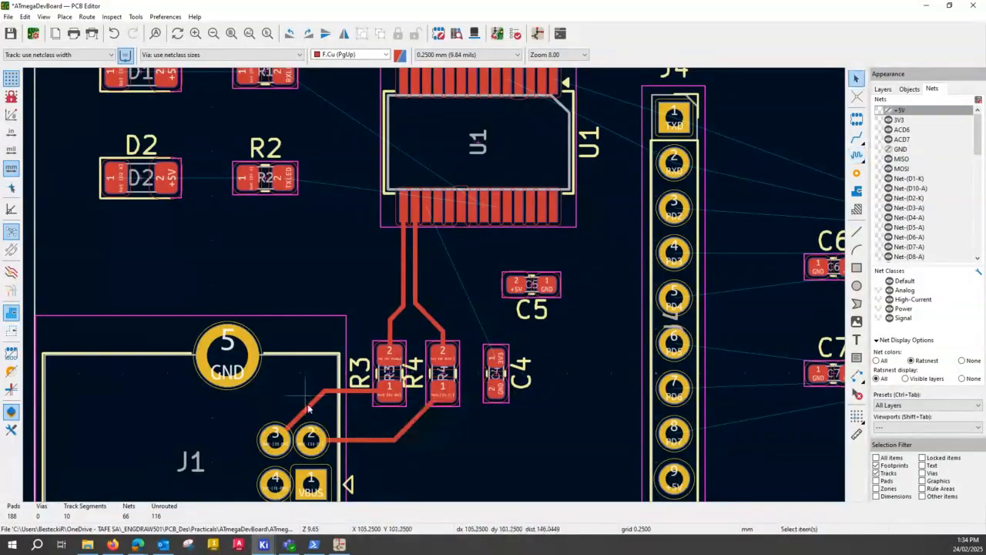
Reshape the J1 pad 3 to R3 track to leave pad 3 vertically, and compare both J1 data track lengths with the length tuner
click(305, 416)
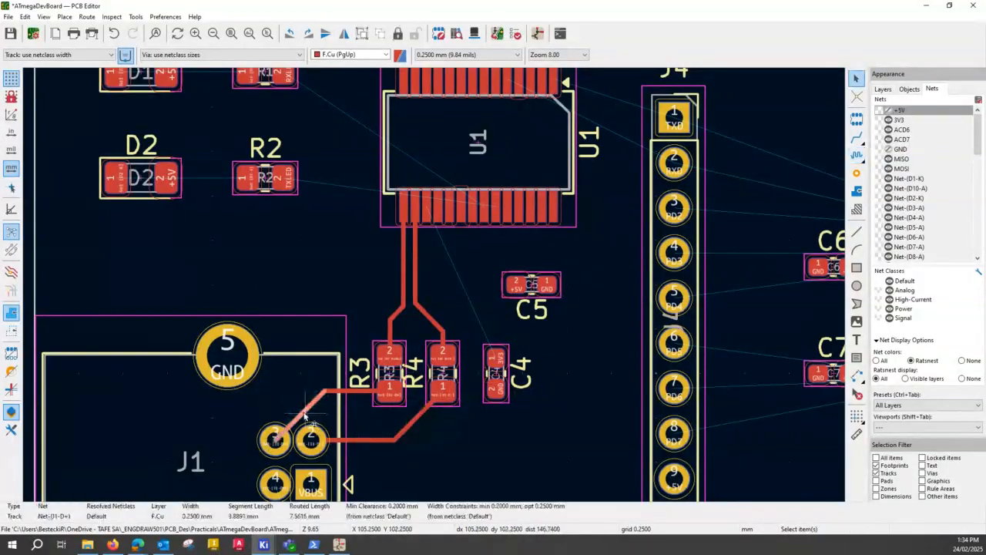
drag(305, 416, 290, 403)
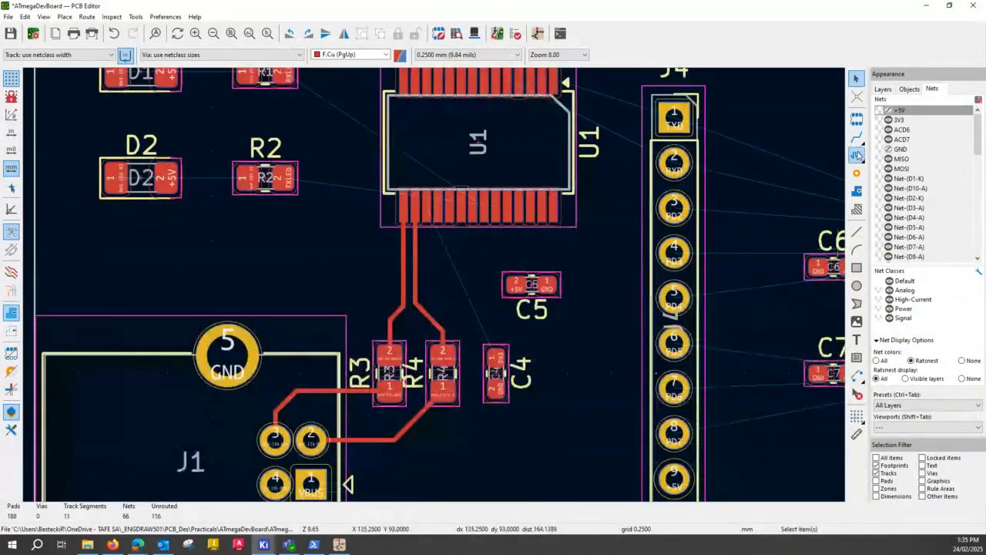
click(857, 155)
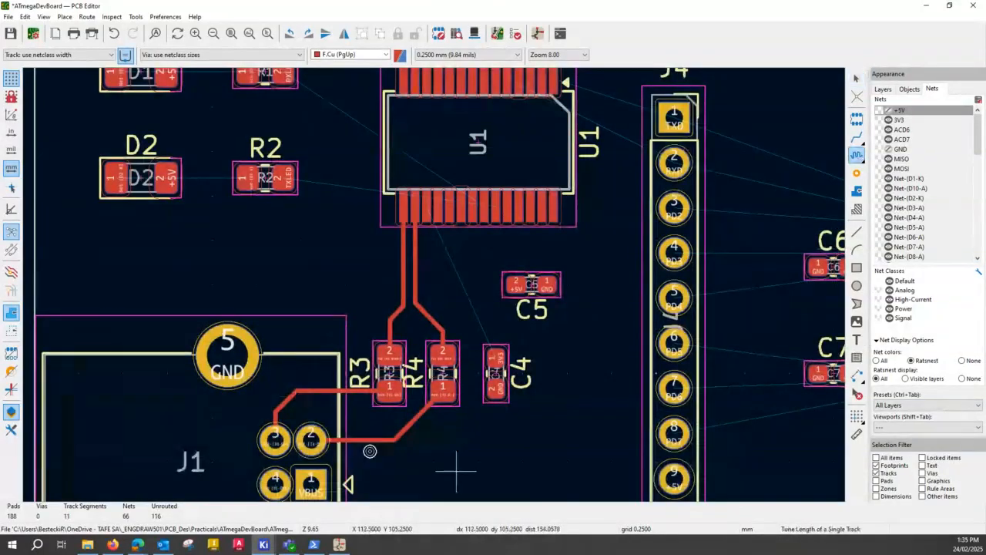
click(399, 437)
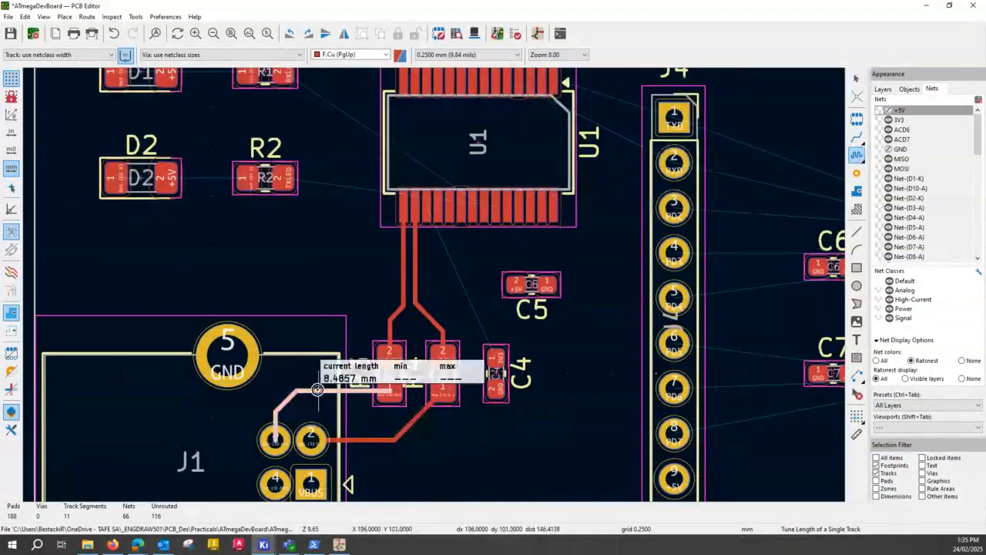
key(Escape)
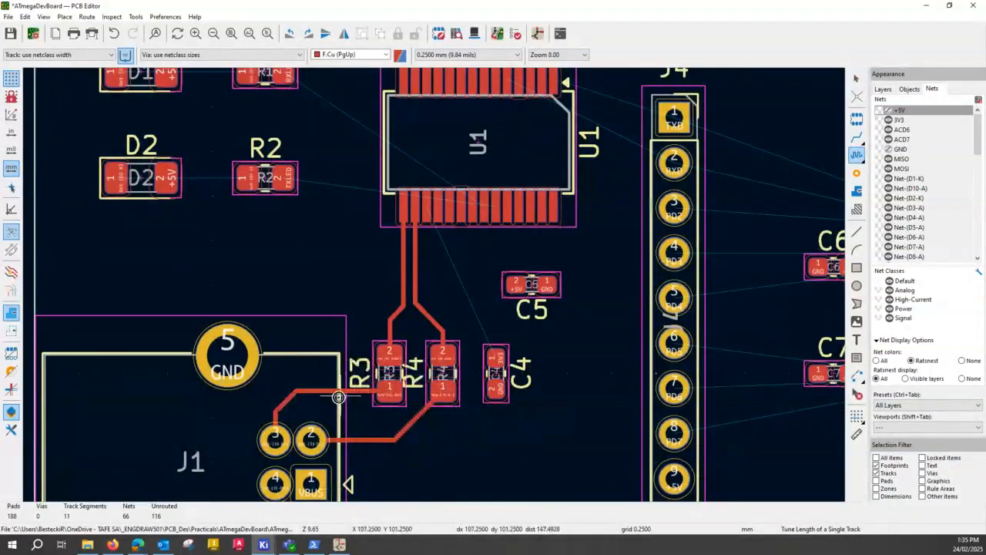
key(Escape)
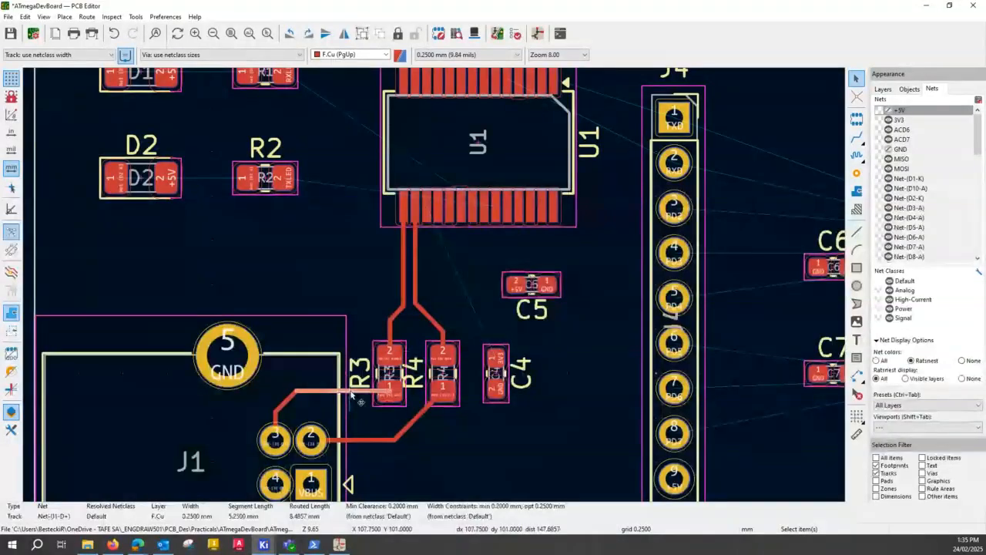
Move the horizontal run of the J1 pad 3 to R3 track about 1 mm down and make it enter R3 pad 1 vertically
key(x)
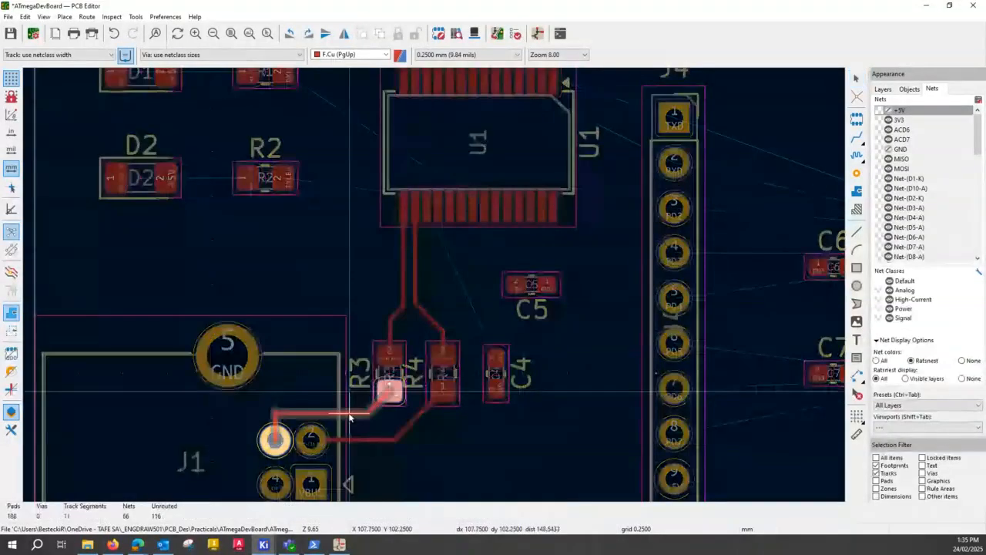
click(377, 407)
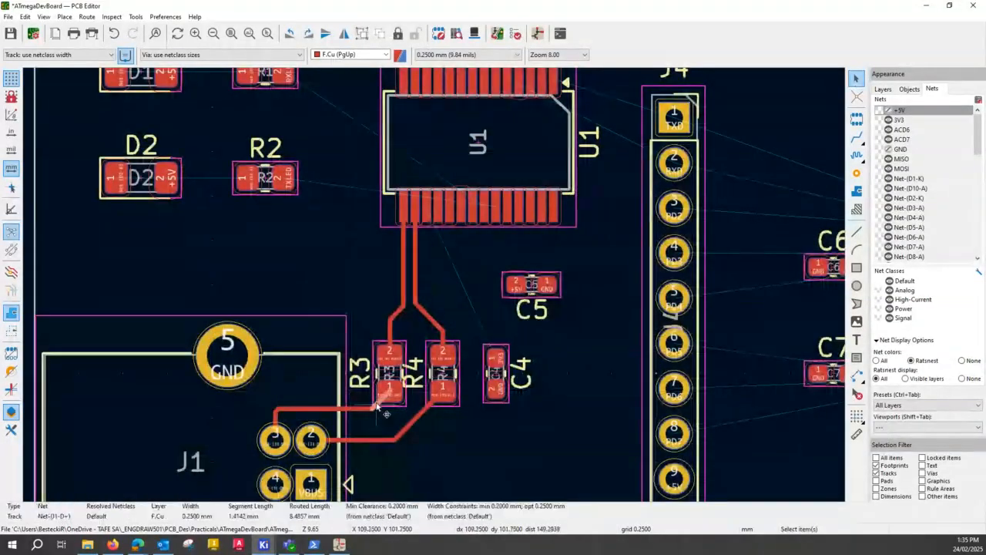
key(x)
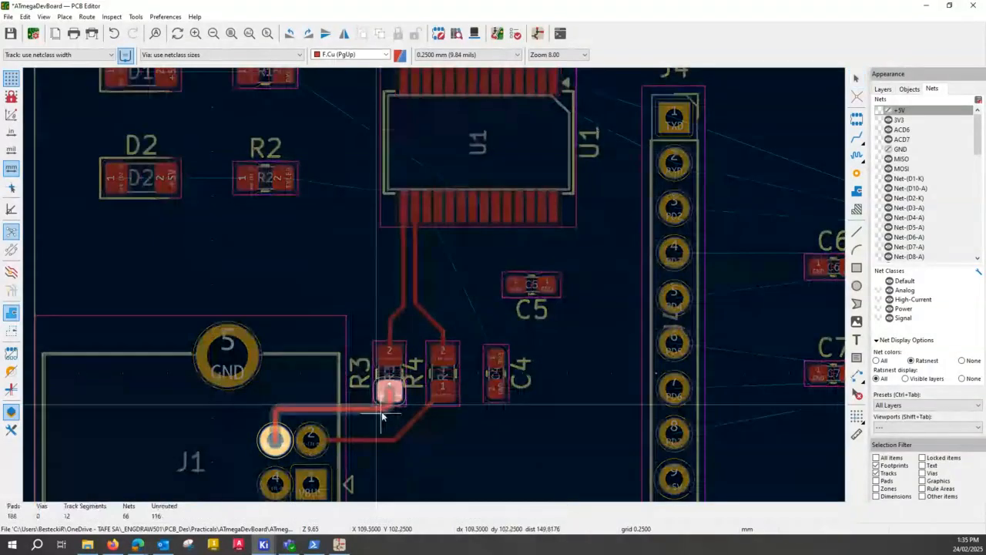
key(Escape)
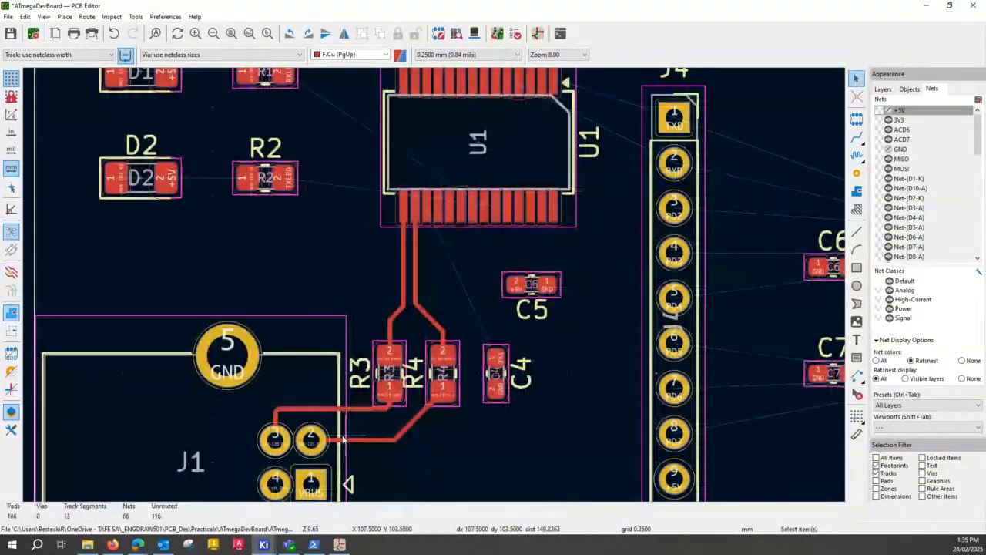
Replace the square corner above J1 pad 3 with a diagonal bend, and lower that track's horizontal run by about 0.25 mm
click(279, 416)
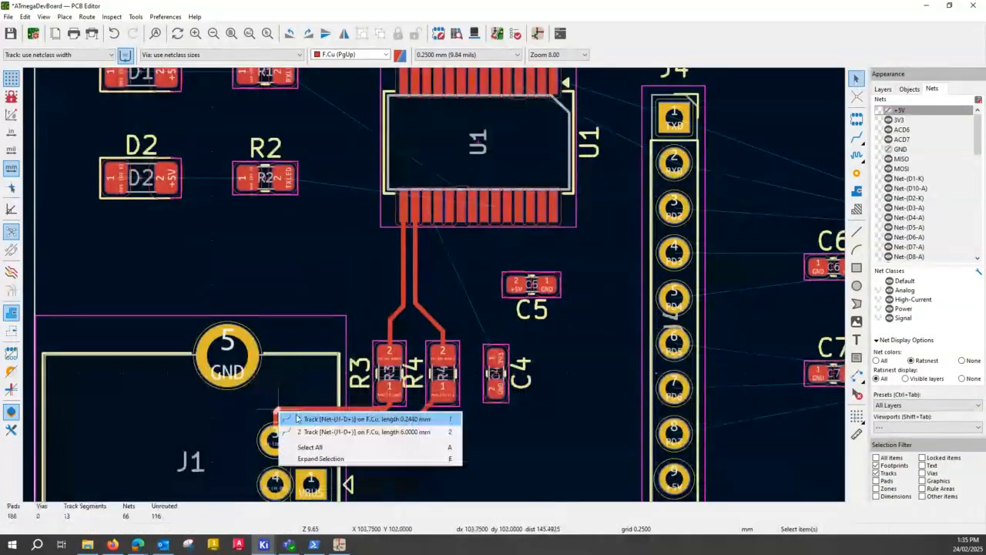
click(297, 418)
key(x)
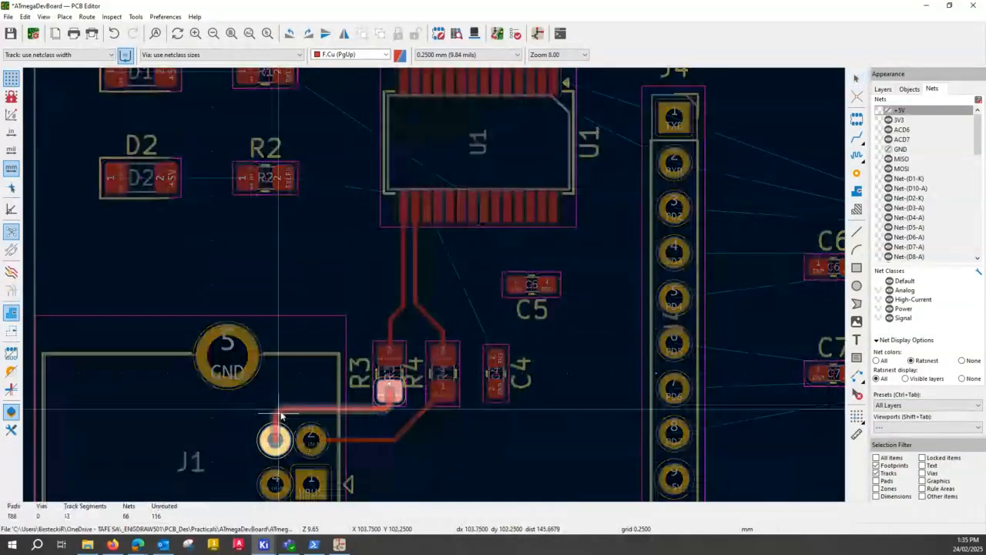
click(281, 417)
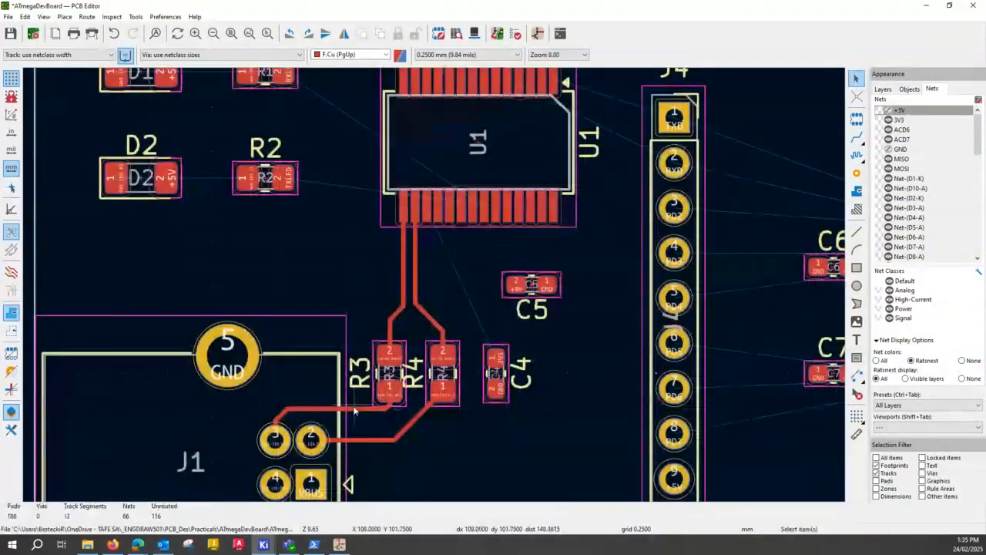
click(355, 411)
key(Escape)
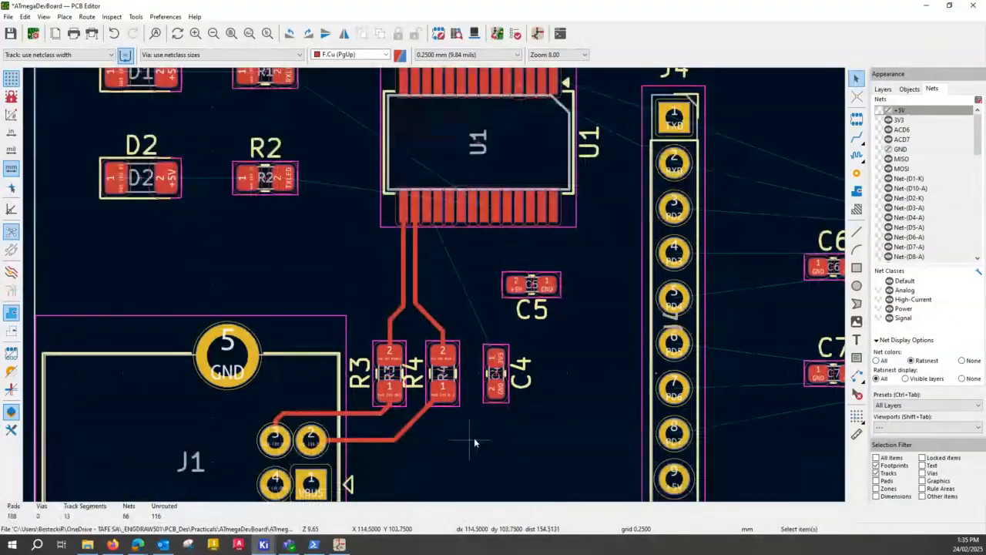
Shift the diagonal of the J1 pad 2 to R4 track to enter R4 pad 1 vertically, and check the J1 data track lengths with the length tuner
click(427, 411)
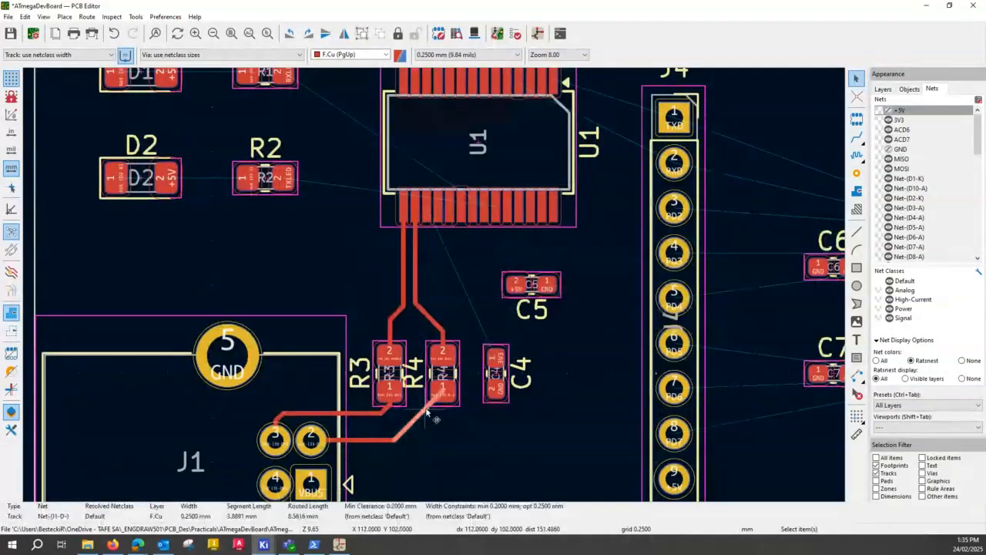
drag(427, 410, 436, 421)
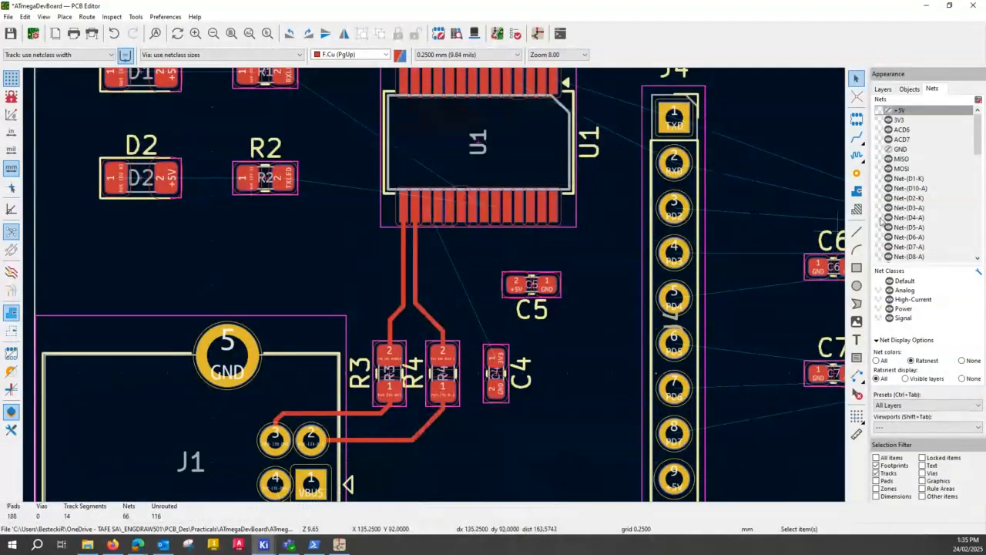
click(857, 155)
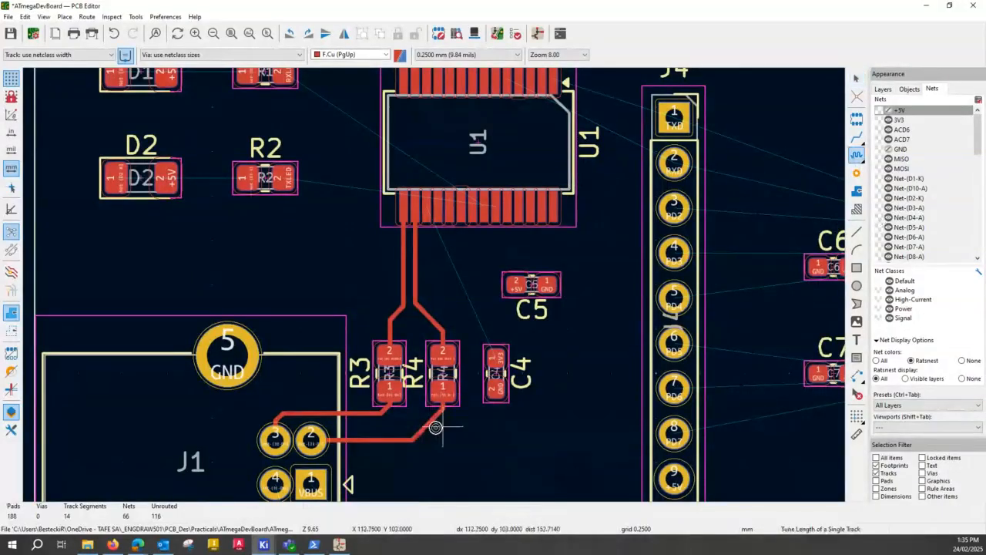
click(356, 414)
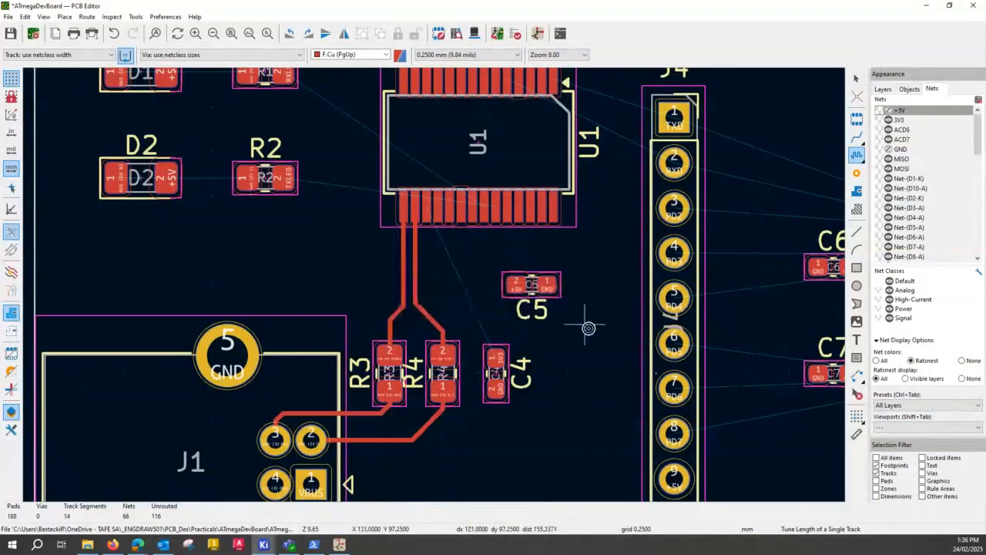
key(Escape)
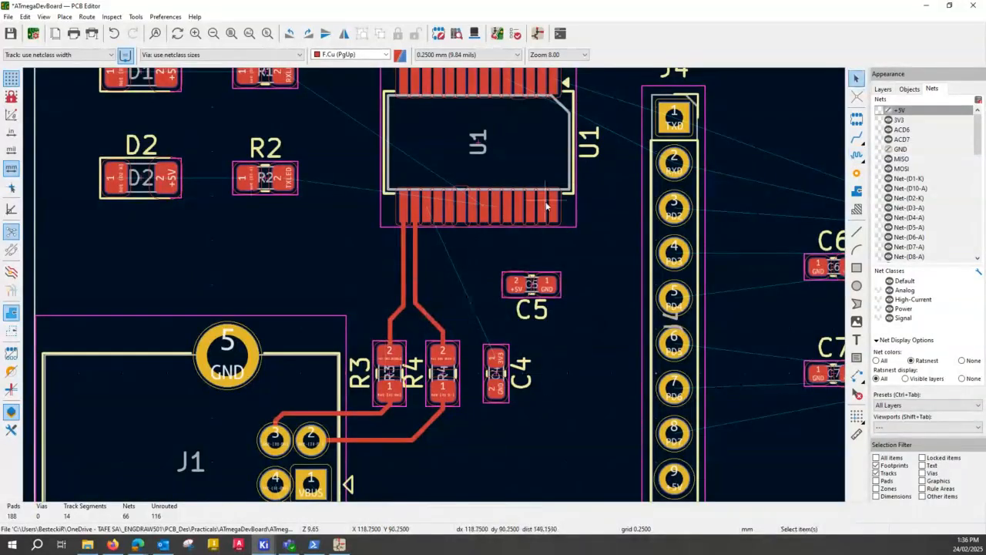
Route the TXD track on F.Cu from U1 pad 1 to J4 pad 1 with a single 45-degree diagonal and a horizontal run
scroll(547, 206, down, 1)
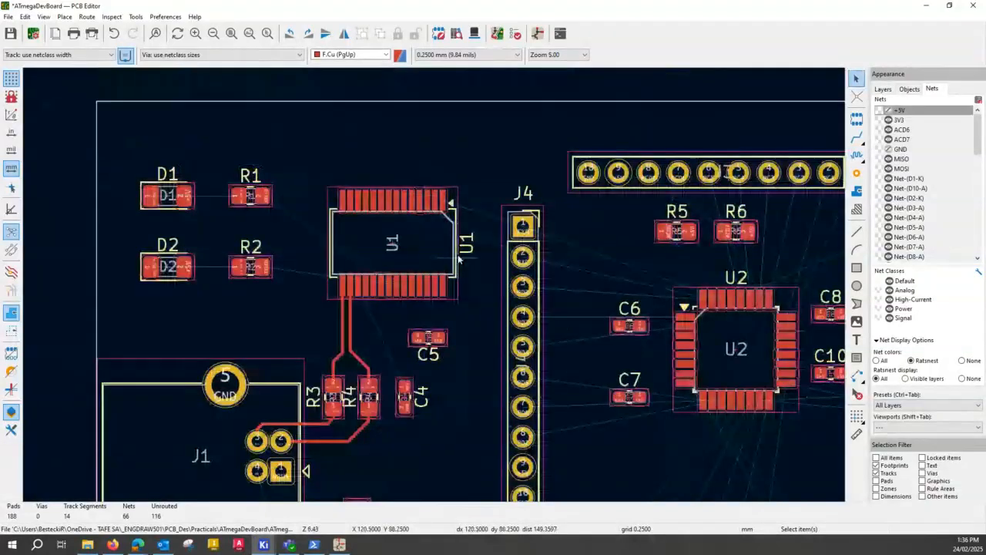
middle_drag(470, 239, 387, 217)
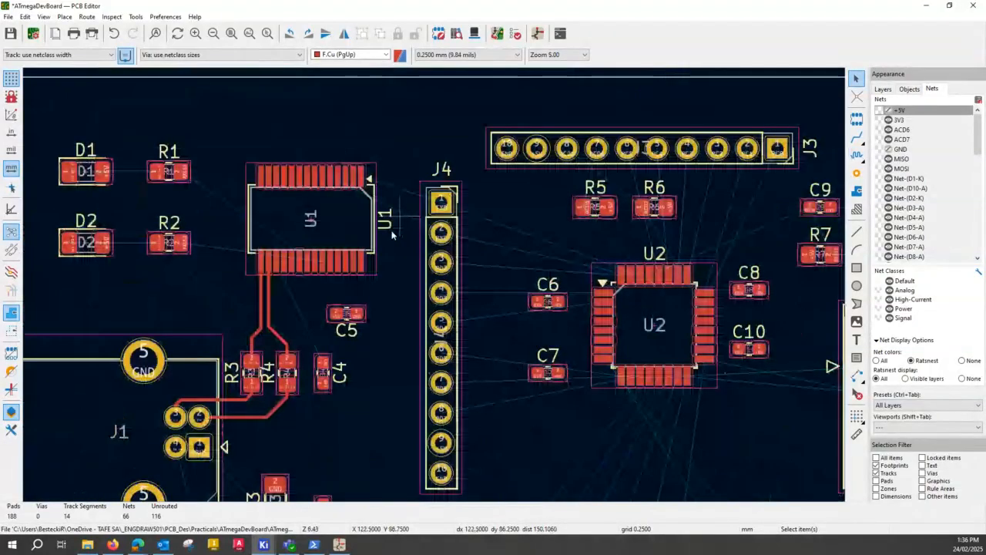
scroll(387, 218, up, 1)
middle_drag(435, 284, 285, 282)
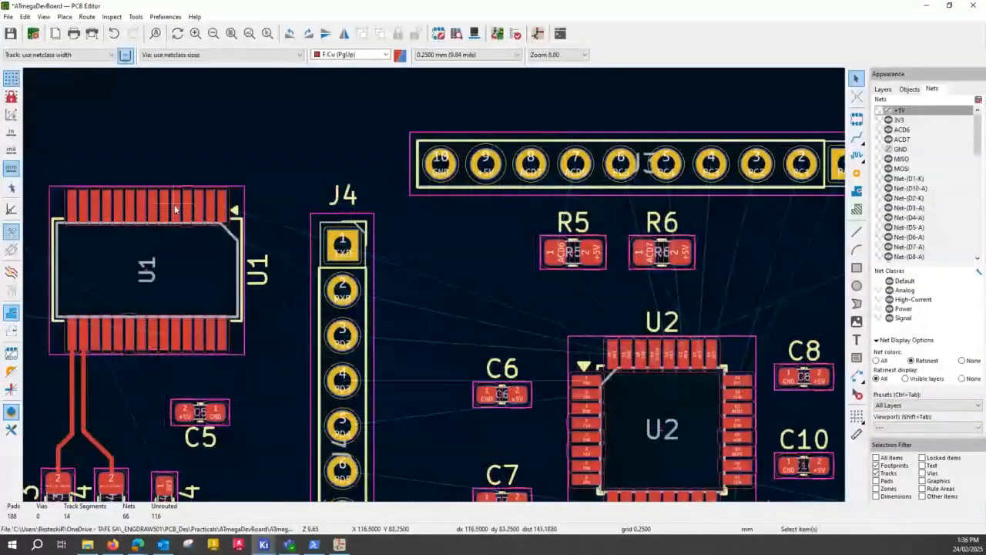
click(343, 246)
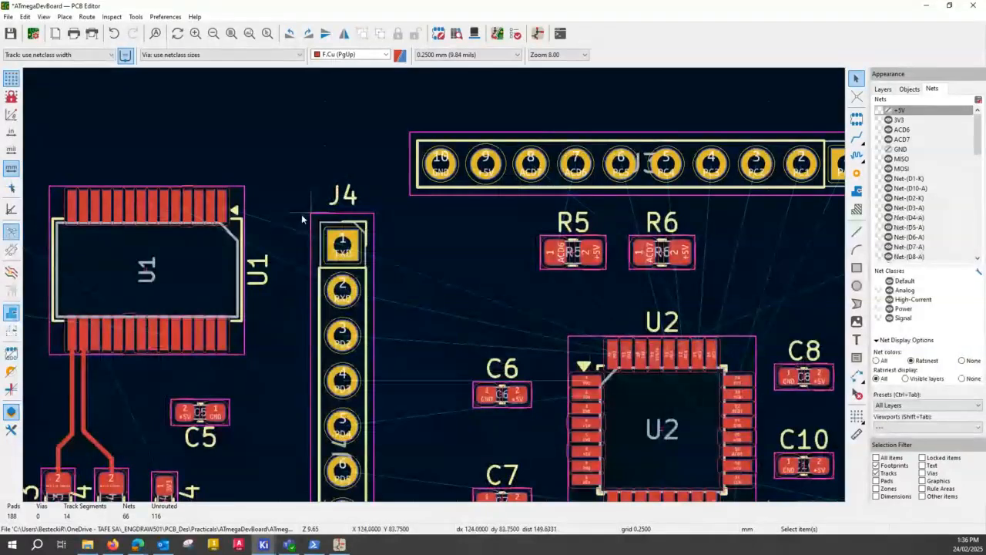
click(857, 139)
scroll(231, 244, up, 2)
scroll(435, 285, down, 2)
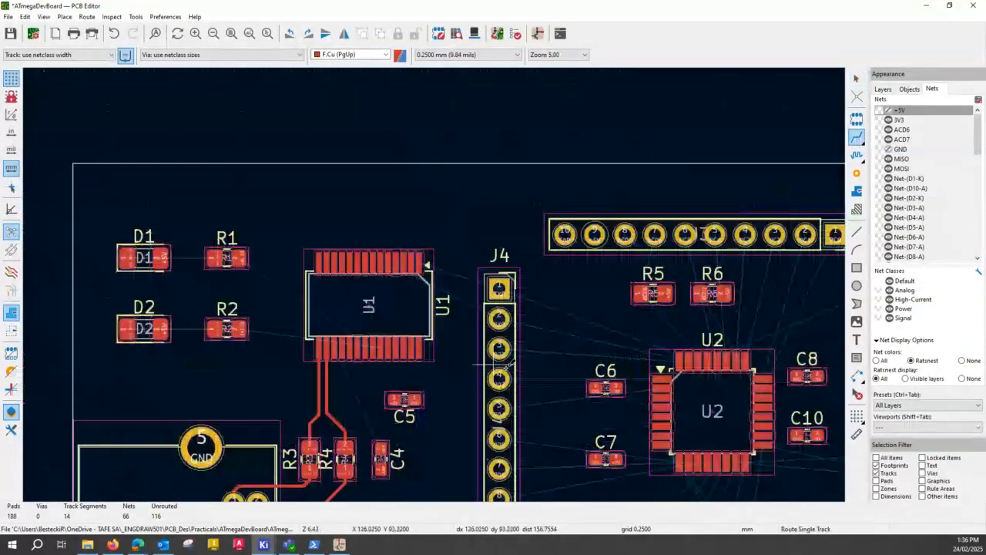
scroll(507, 363, up, 2)
scroll(354, 212, up, 1)
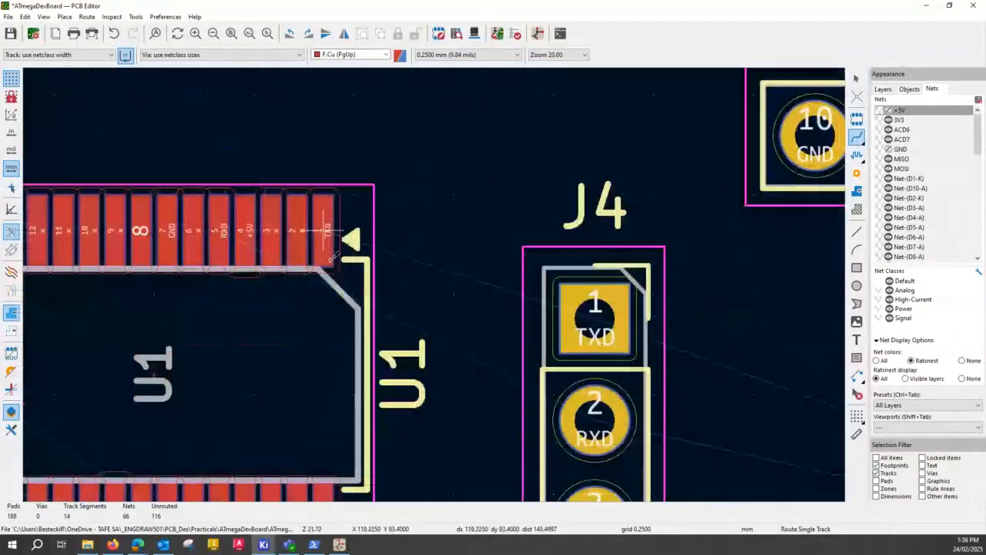
click(331, 256)
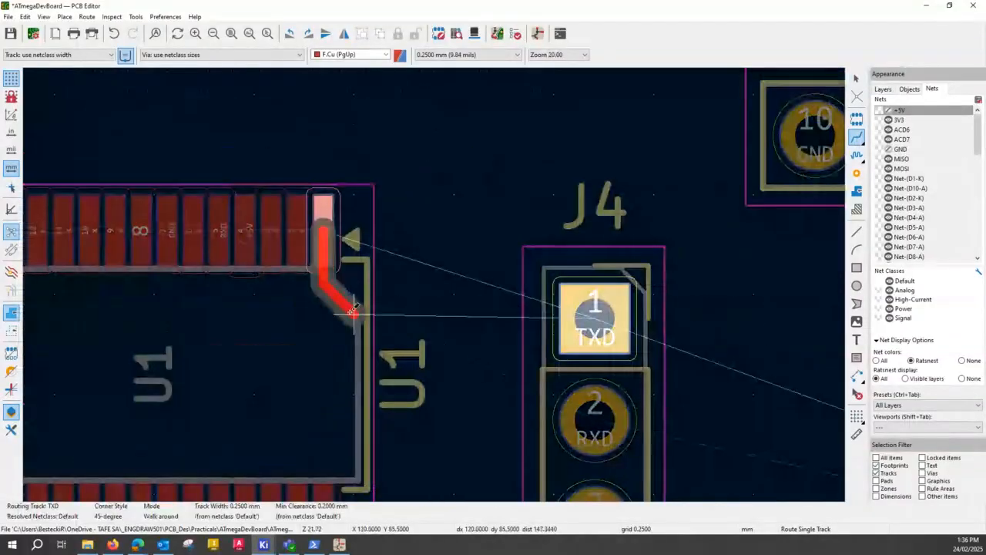
click(599, 312)
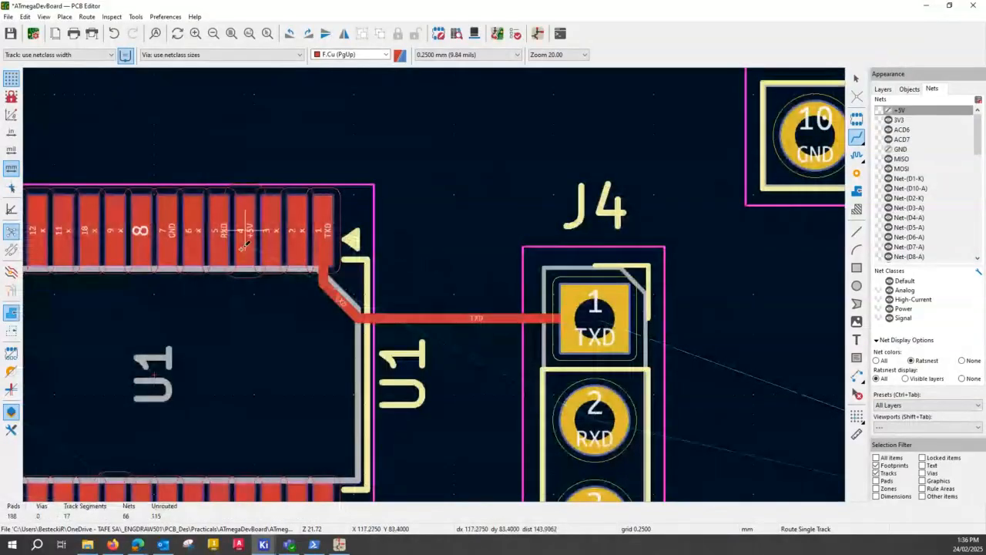
Route the RXD track on F.Cu from U1 pad 5 diagonally past the TXD track and horizontally into J4 pad 2
click(221, 235)
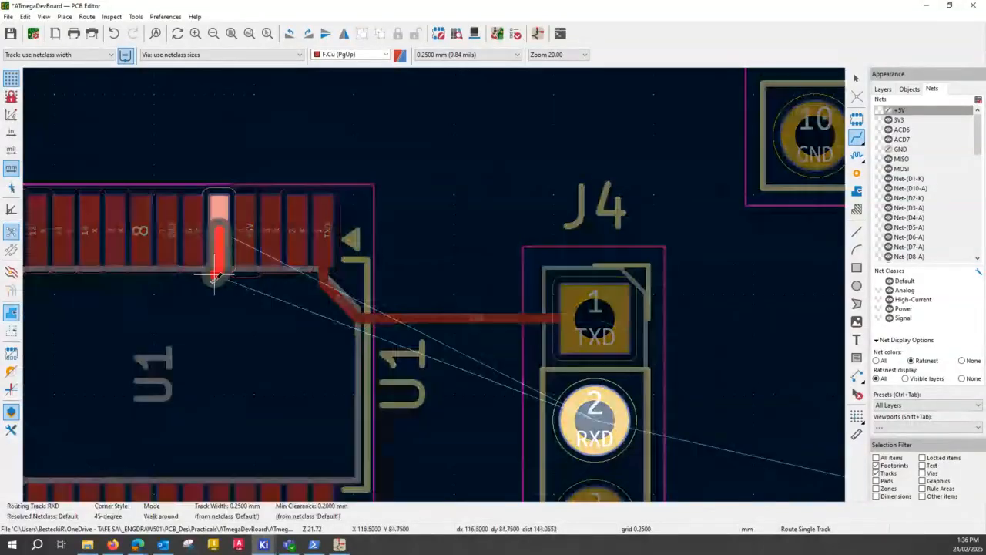
click(597, 416)
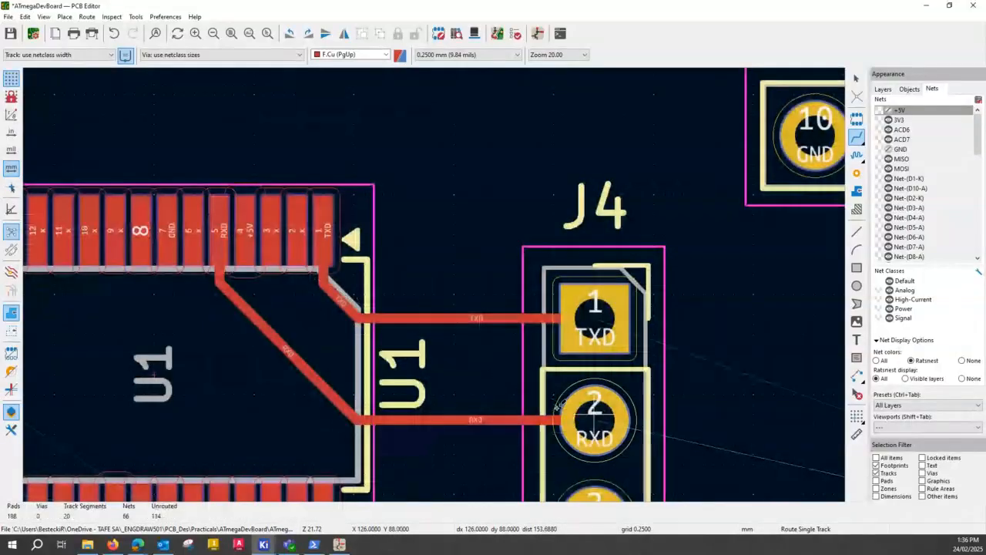
key(Escape)
Lower the TXD track's horizontal run about 1.7 mm toward RXD, and shift its diagonals to leave U1 pad 1 vertically and enter J4 pad 1 horizontally
click(413, 320)
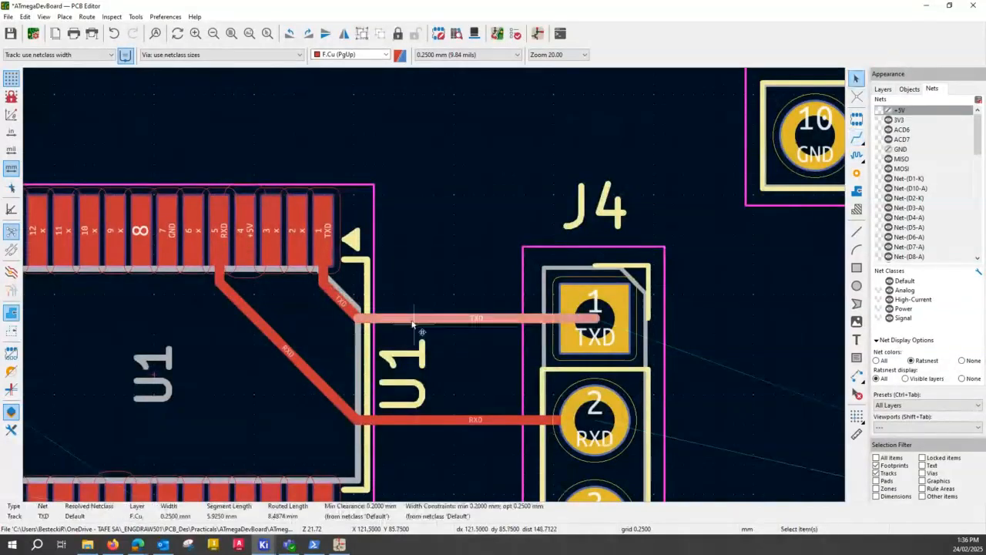
drag(413, 323, 394, 378)
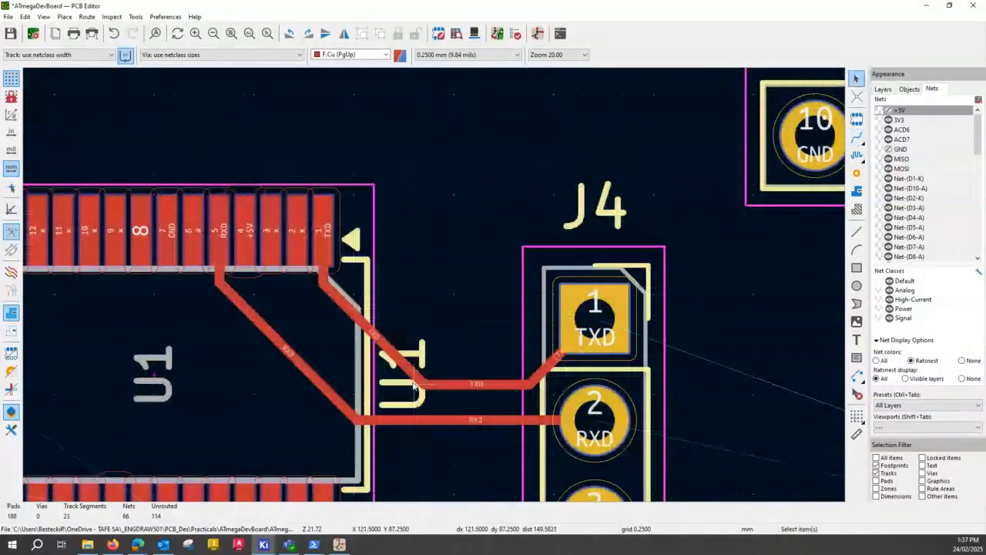
click(362, 332)
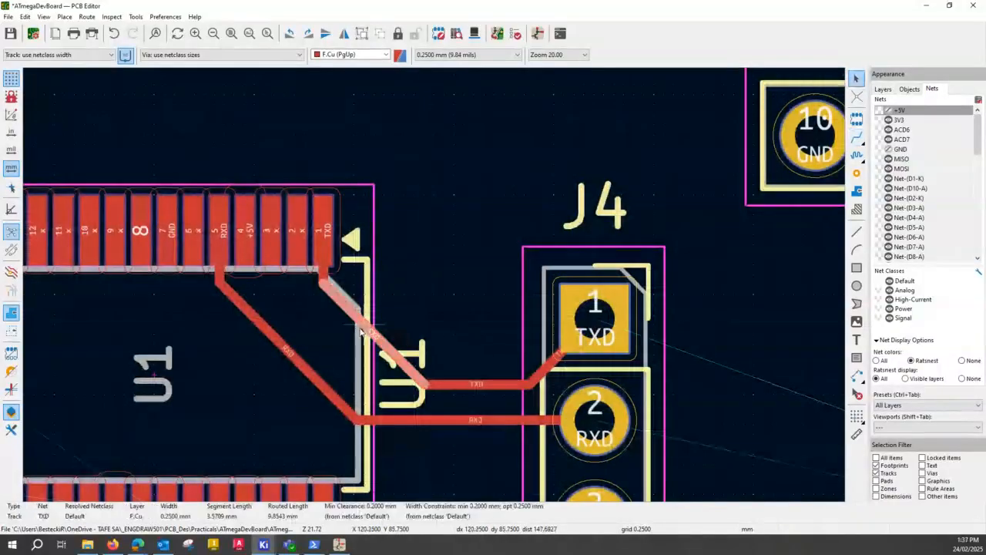
drag(362, 333, 368, 349)
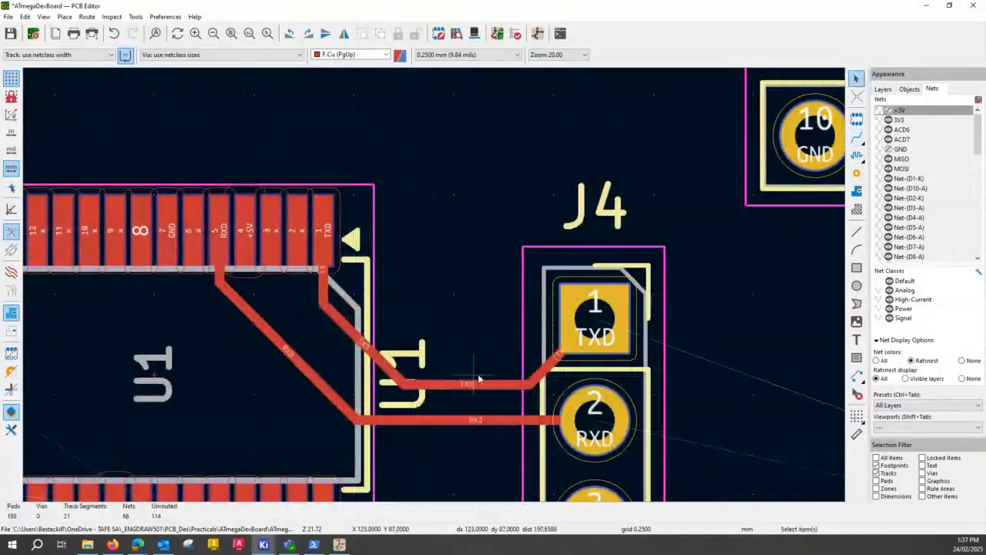
click(554, 365)
drag(560, 371, 514, 349)
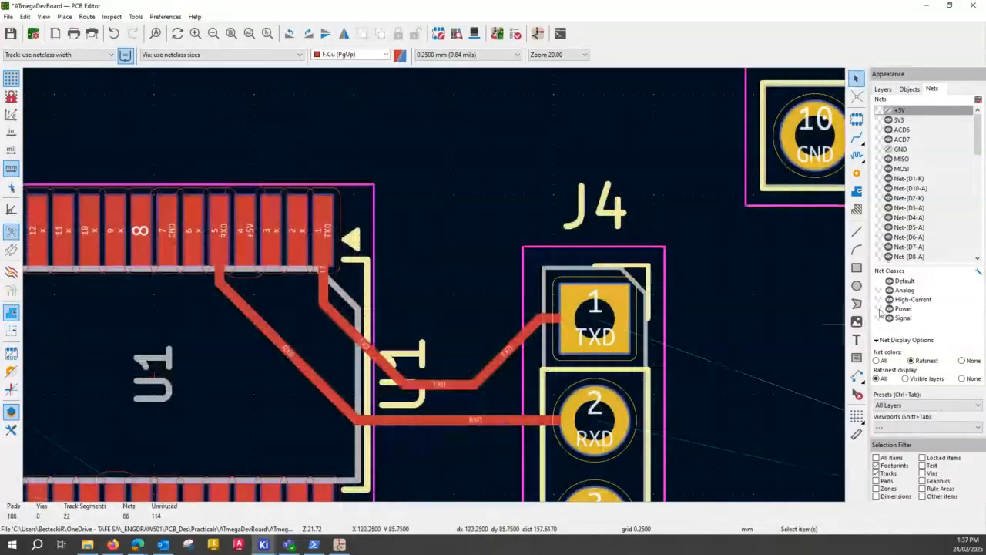
Check the length of the TXD track between U1 and J4 with the single-track length tuning tool
click(857, 155)
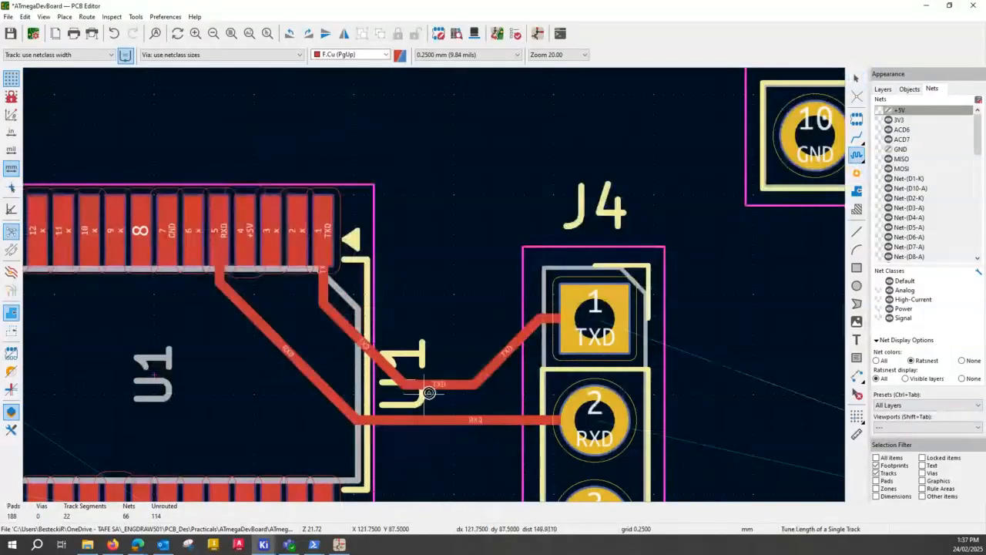
click(358, 330)
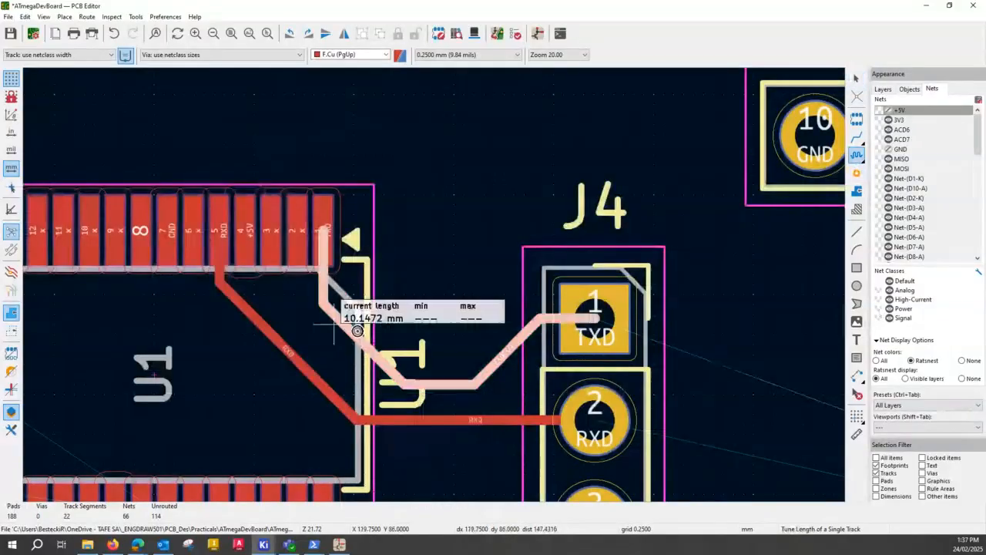
key(Escape)
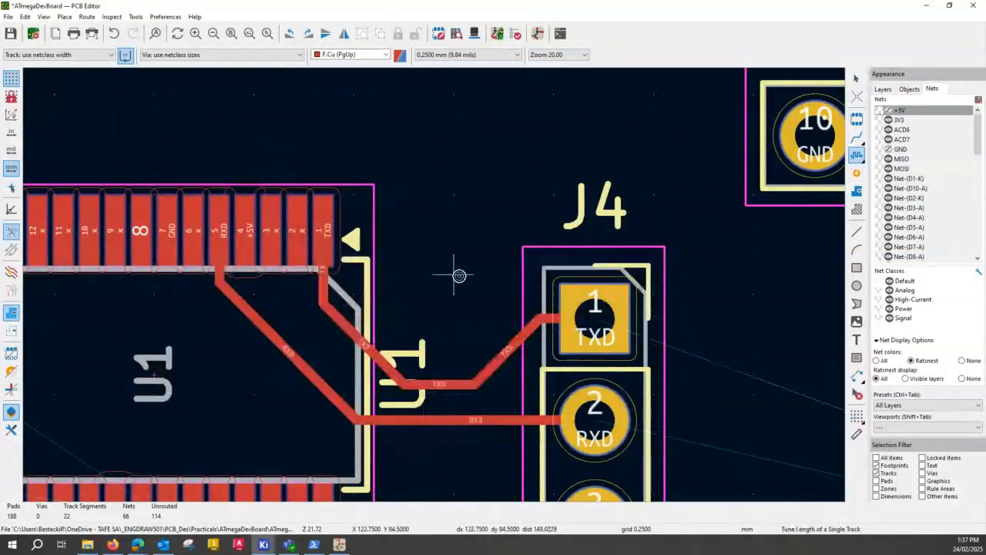
key(Escape)
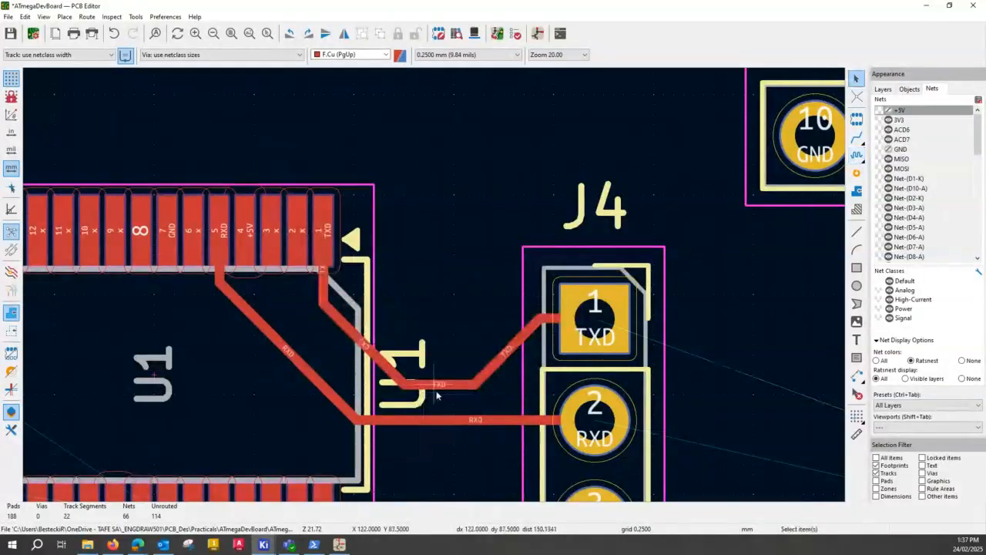
Reshape the TXD track to drop further from U1 pad 1 and run close alongside RXD, and check the track lengths with the length tuner
drag(439, 387, 363, 385)
click(405, 383)
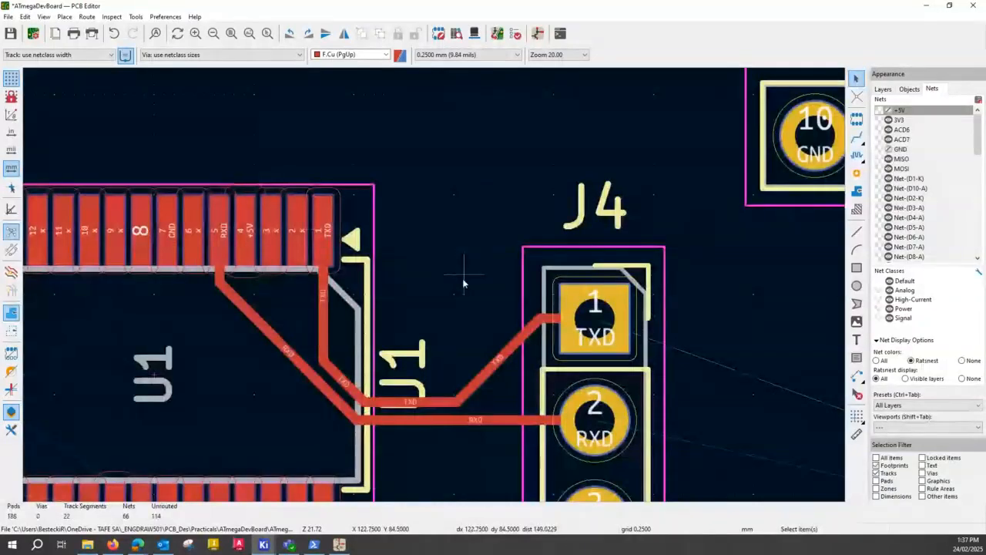
key(7)
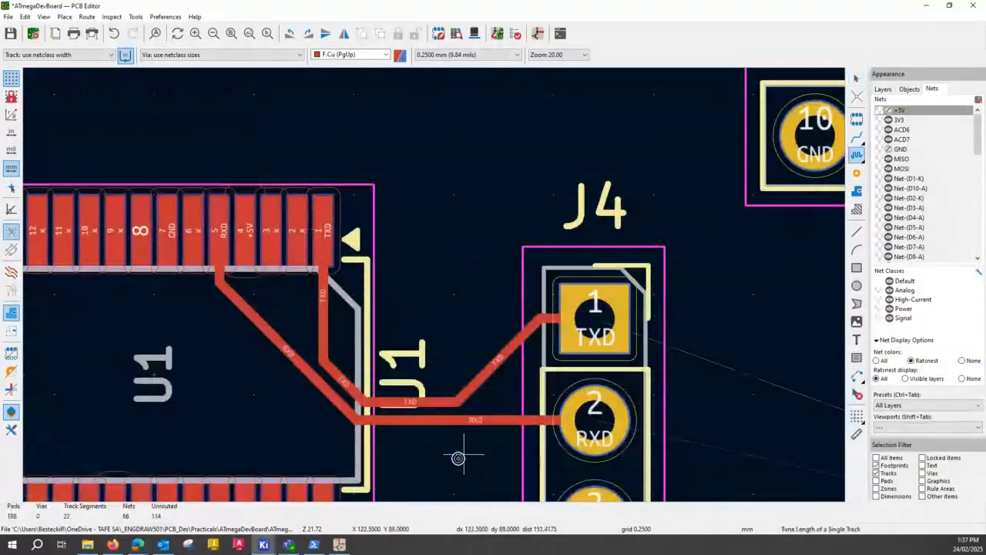
click(434, 402)
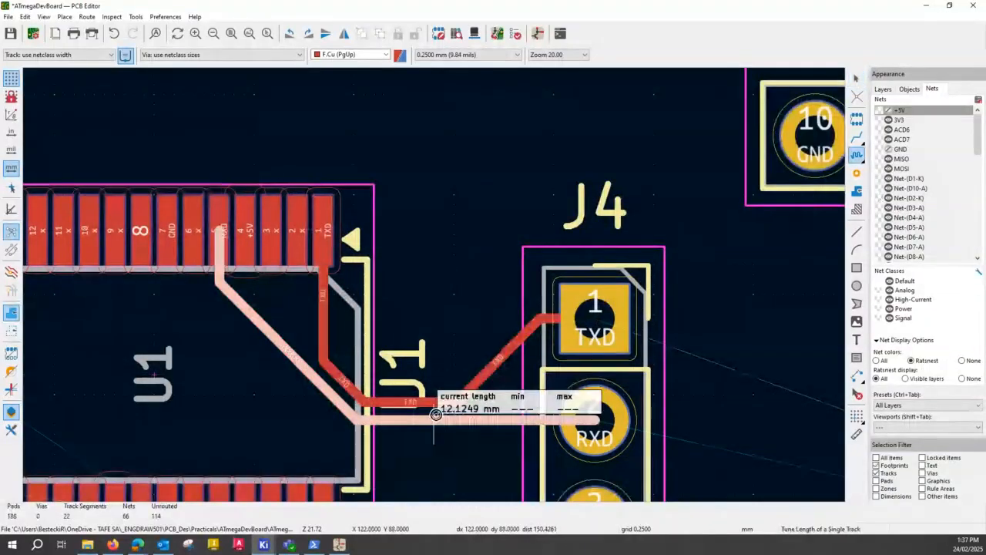
Shift the TXD track's diagonal near J4 about 0.75 mm toward U1, lengthening the horizontal run into J4 pad 1
key(Escape)
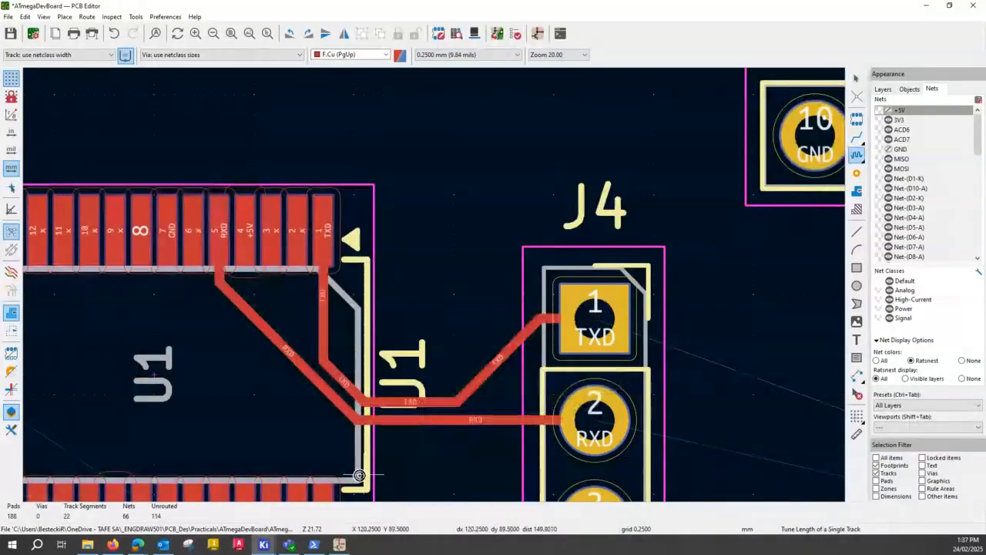
key(Escape)
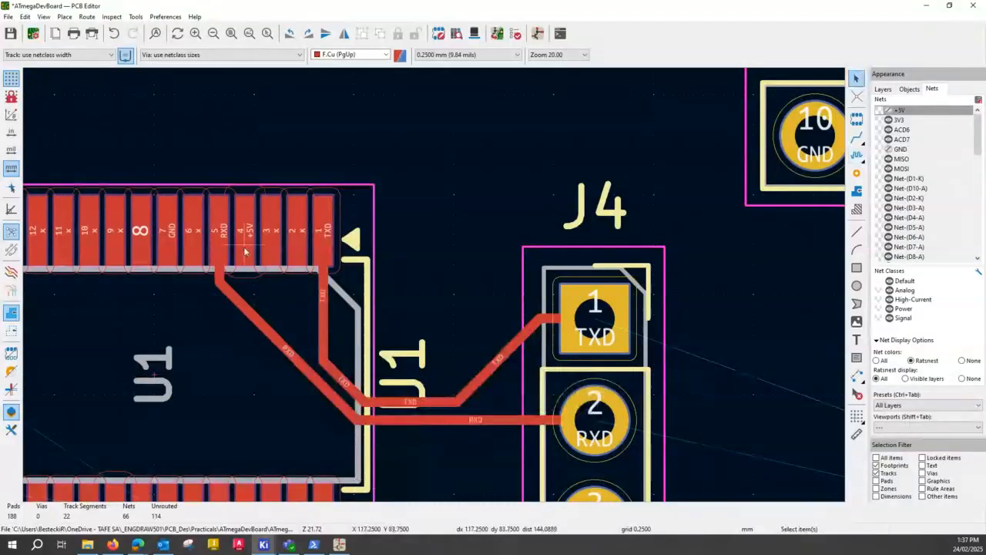
key(ctrl)
key(ctrl)
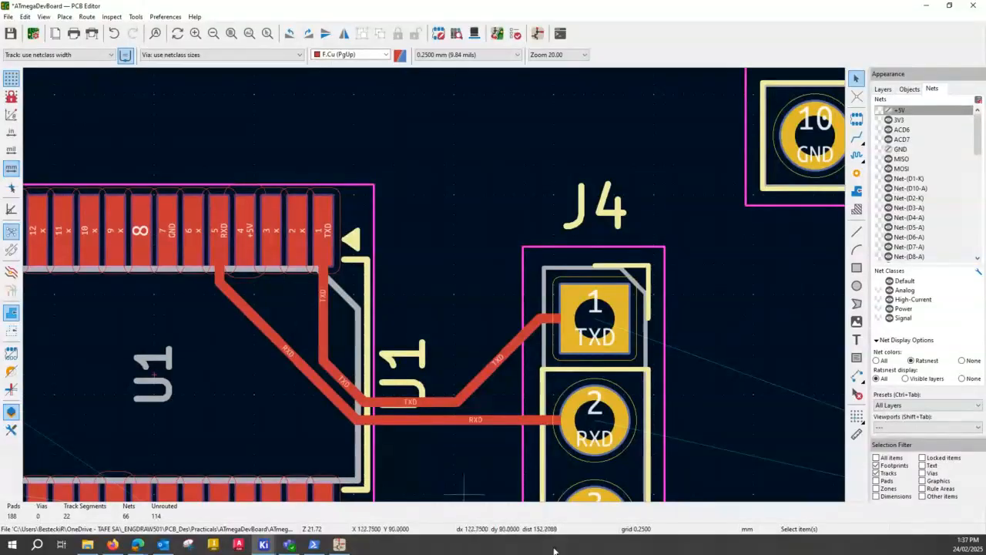
click(488, 377)
drag(491, 375, 461, 361)
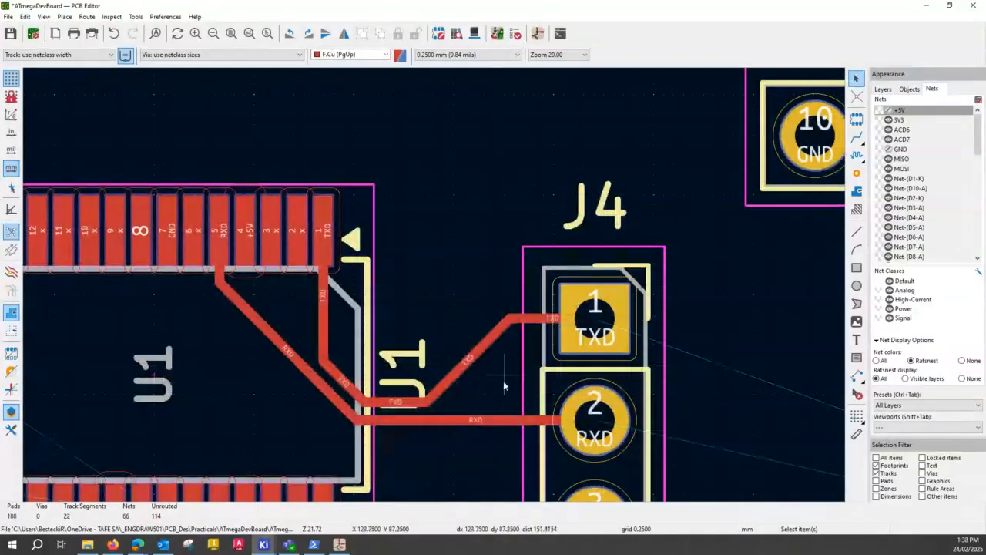
key(ctrl)
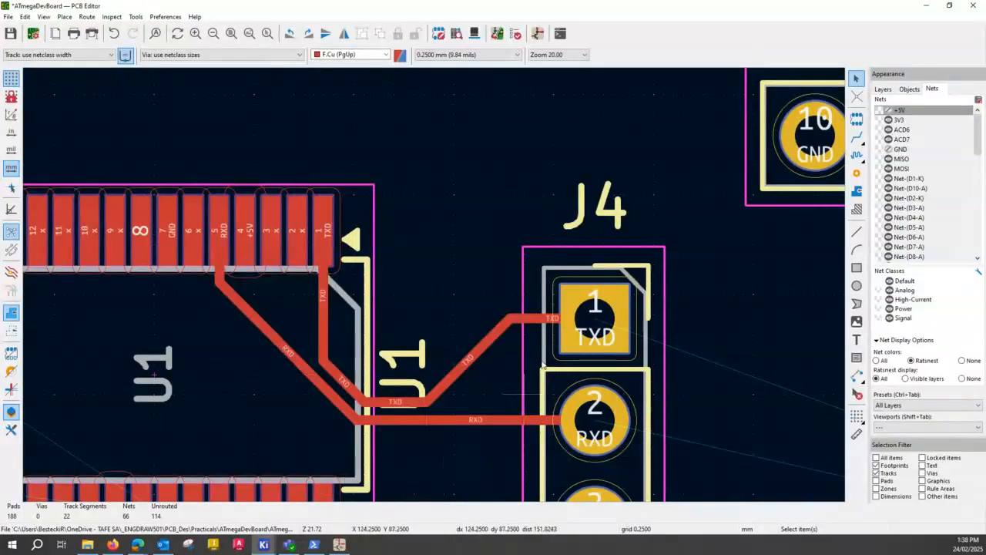
Route the RXD track on F.Cu from U2 pad 31 up, diagonally past R5, and horizontally into J4 pad 2
scroll(472, 346, down, 1)
scroll(572, 295, down, 3)
middle_drag(679, 348, 473, 331)
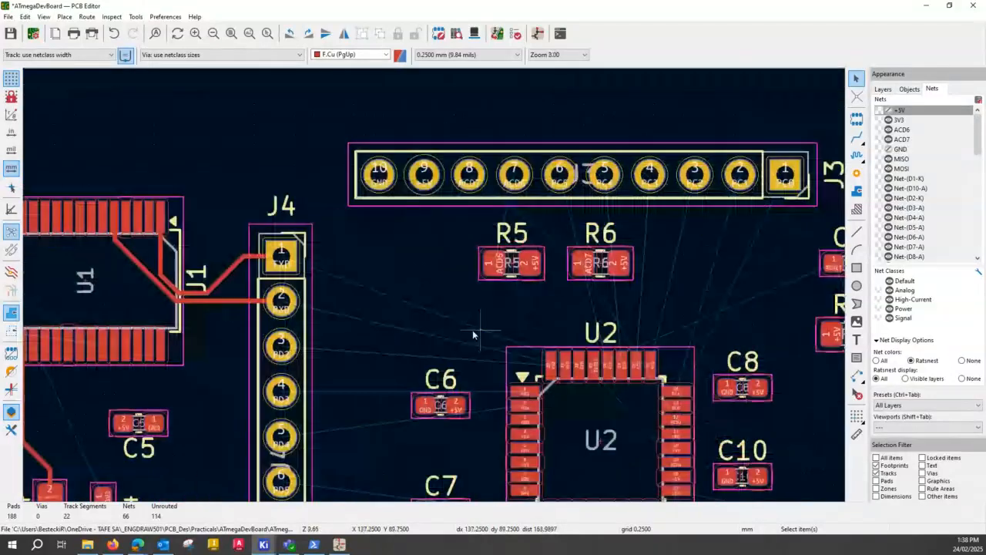
scroll(542, 404, up, 5)
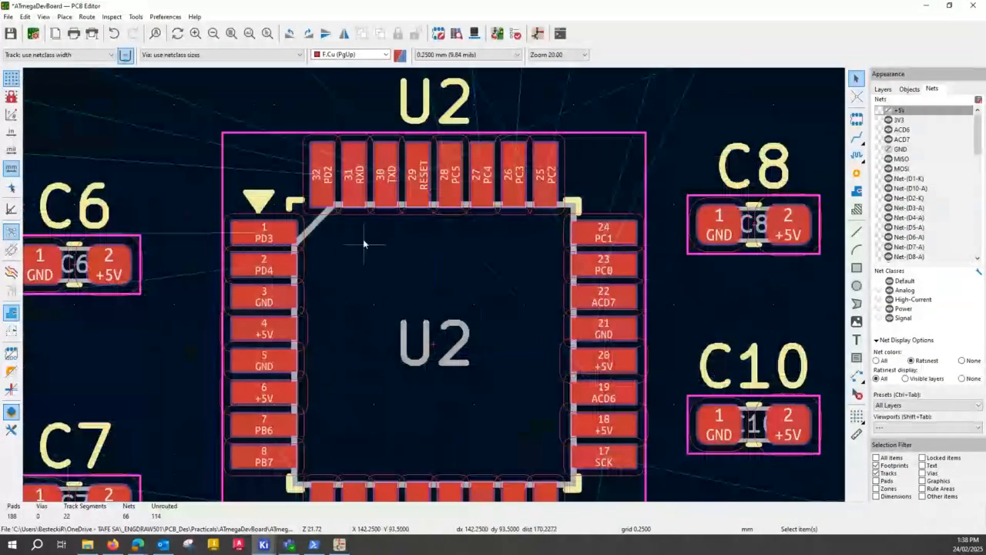
middle_drag(364, 244, 608, 404)
scroll(415, 413, down, 2)
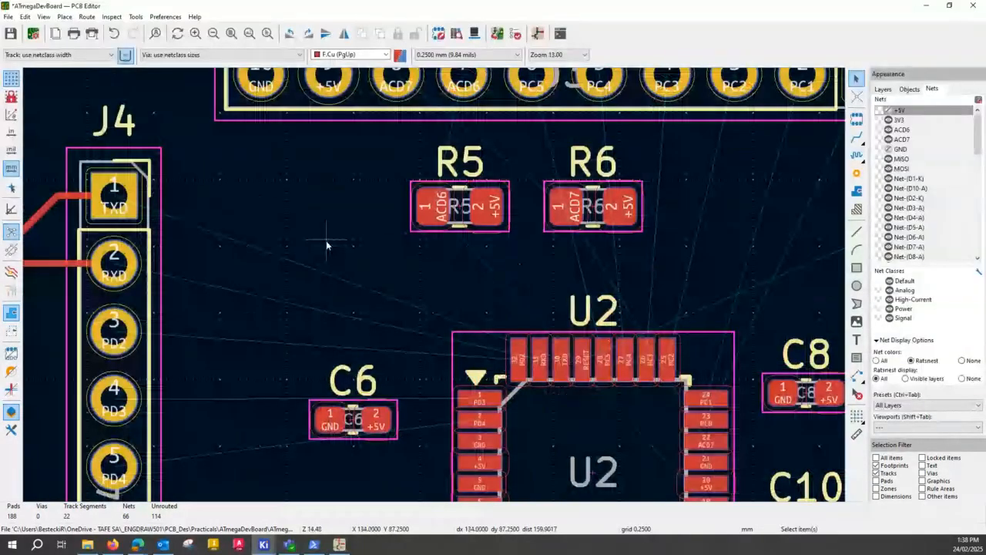
middle_drag(326, 241, 283, 223)
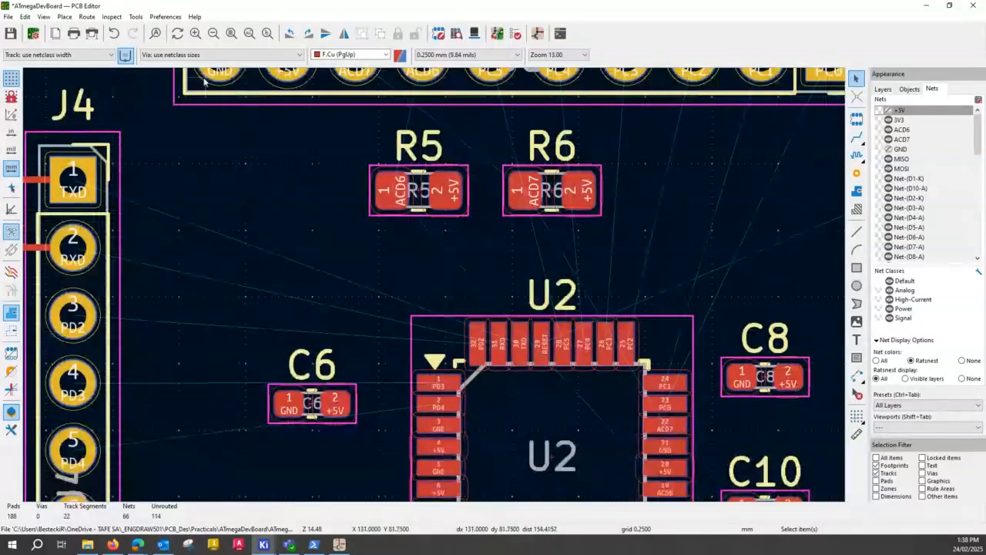
click(858, 137)
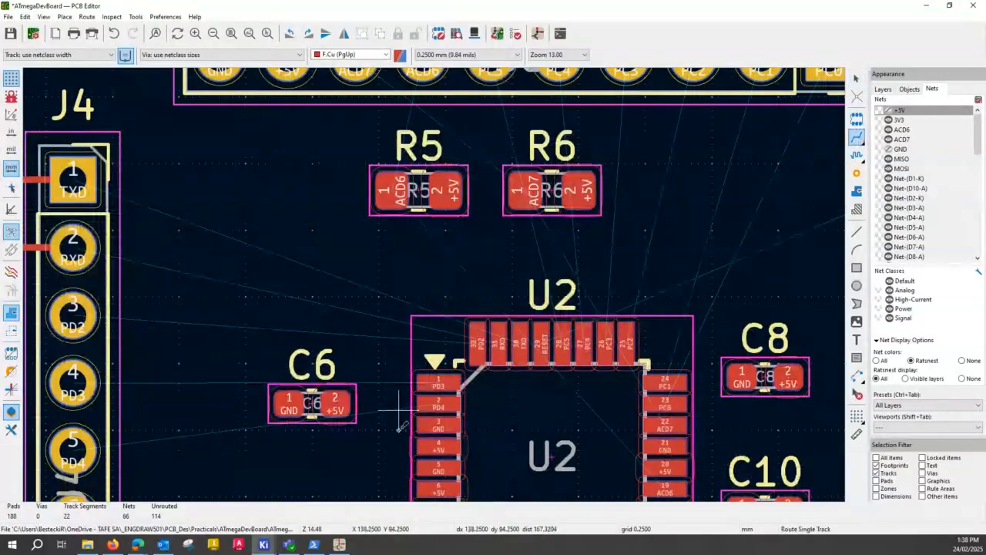
click(501, 341)
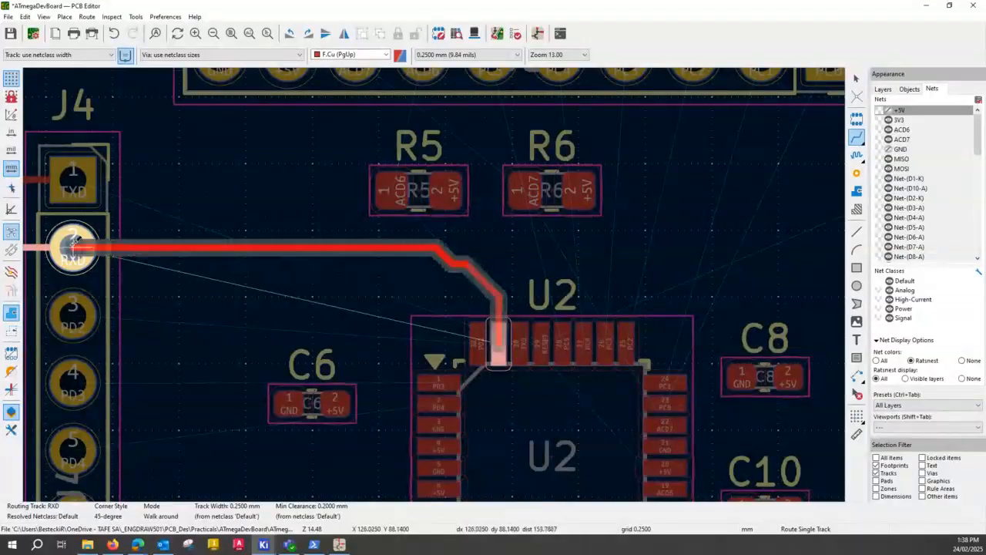
click(74, 240)
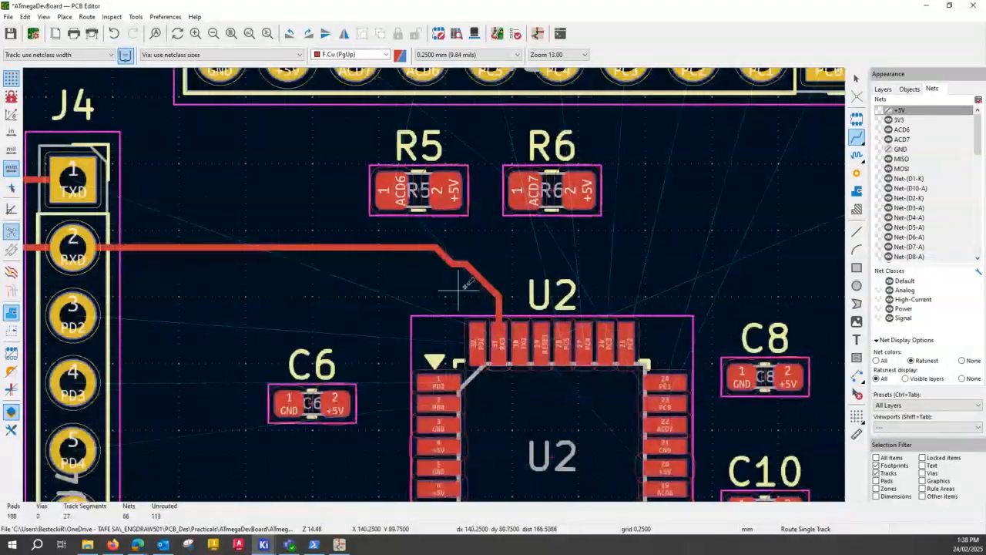
scroll(461, 290, down, 3)
scroll(440, 283, up, 6)
key(Escape)
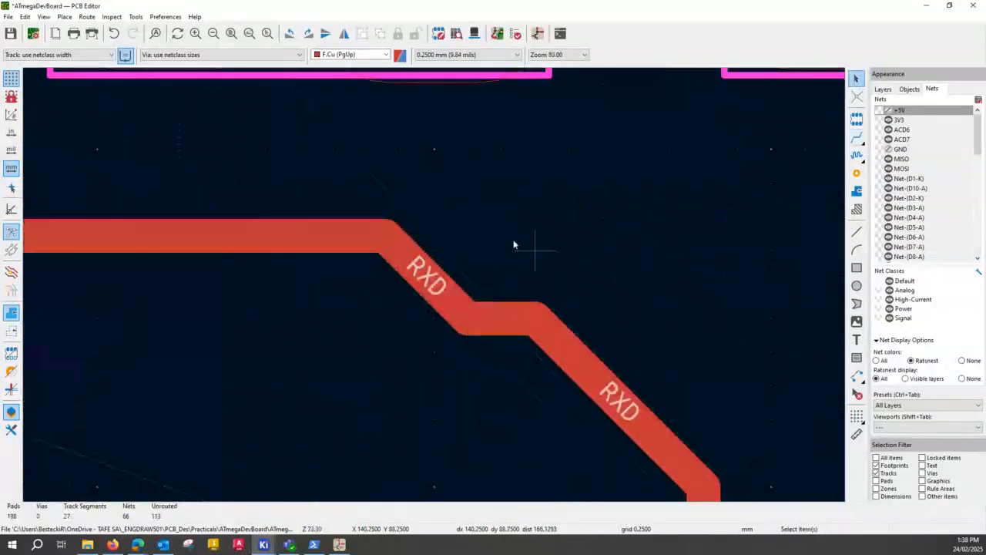
click(856, 137)
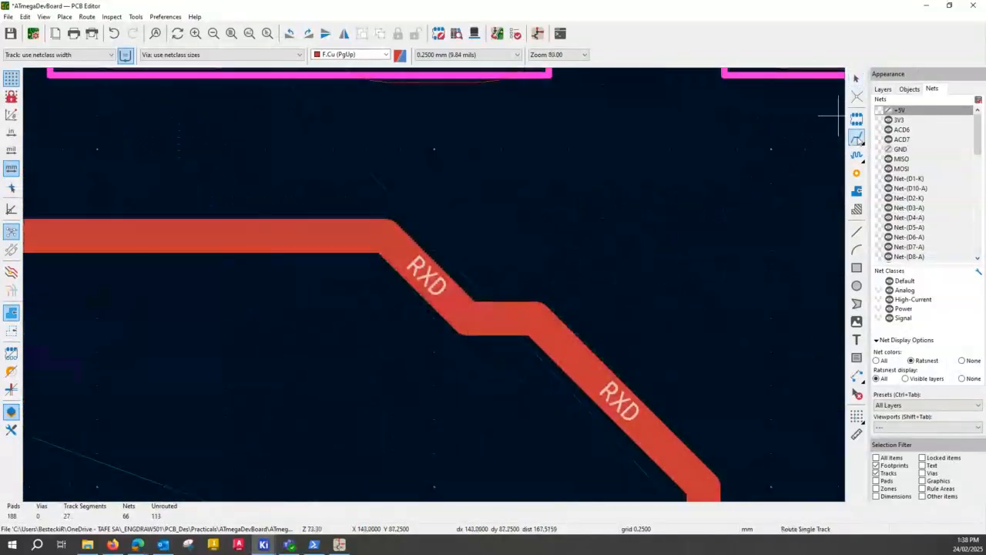
click(385, 231)
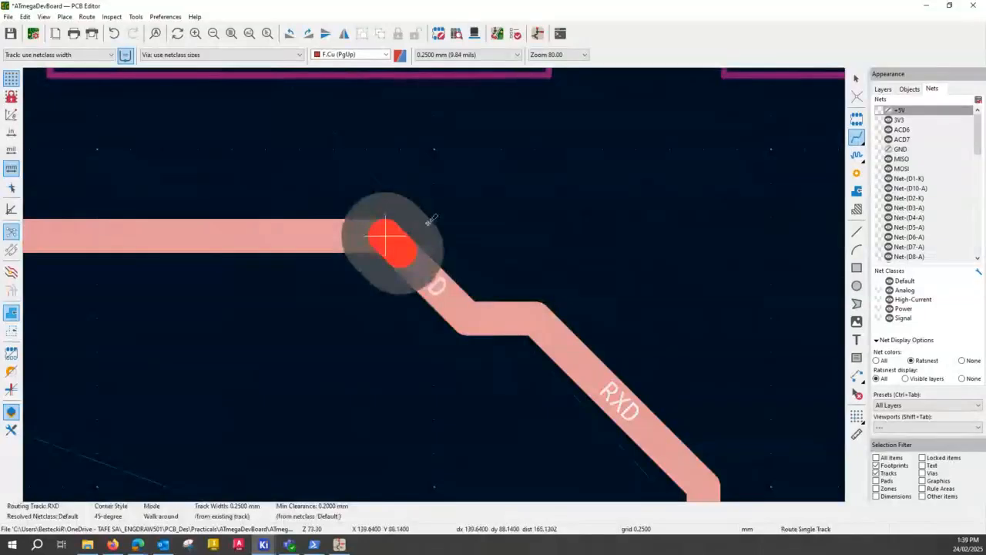
key(Escape)
click(386, 231)
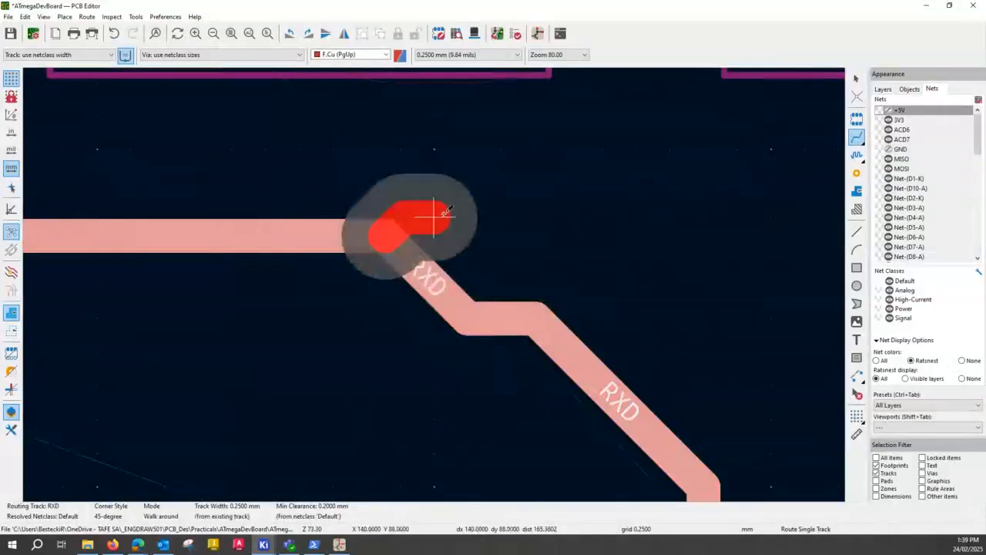
key(Escape)
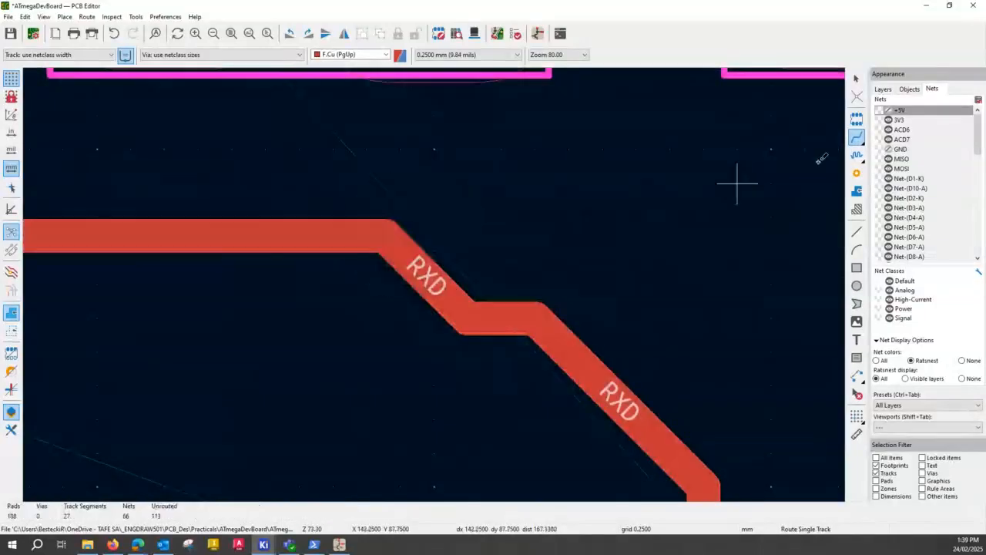
Reroute the stepped section of the RXD track above U2 as one straight diagonal joining the horizontal run to J4
click(535, 315)
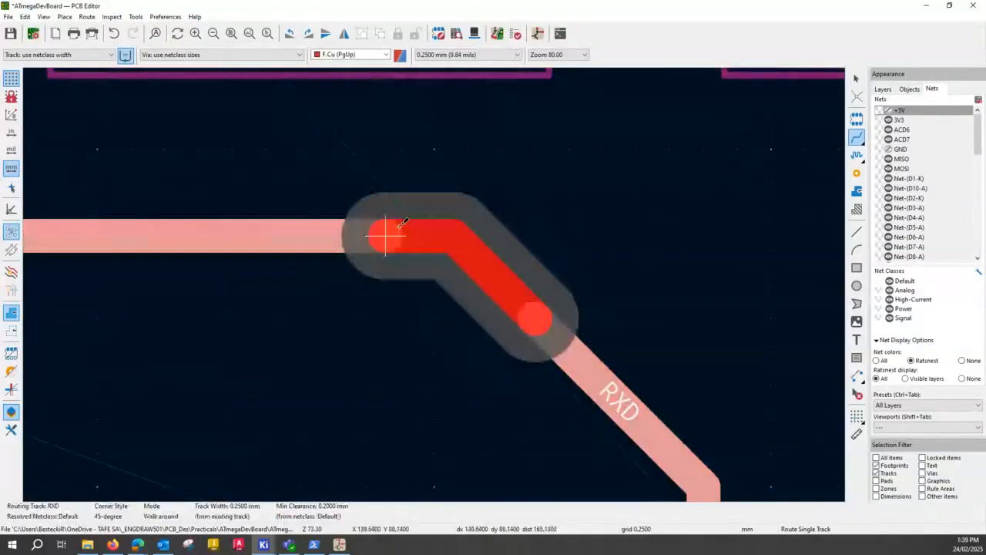
click(398, 228)
scroll(398, 228, down, 1)
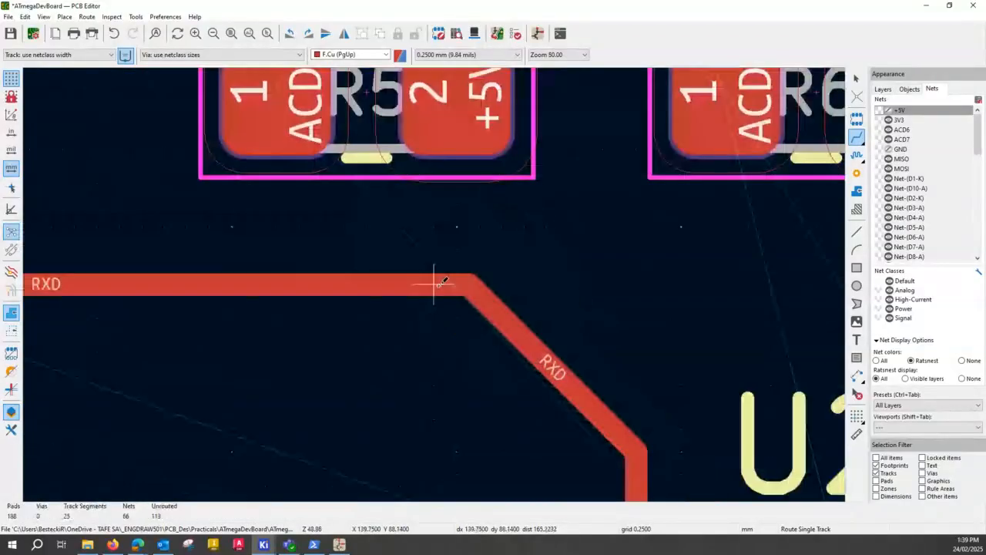
scroll(444, 280, down, 1)
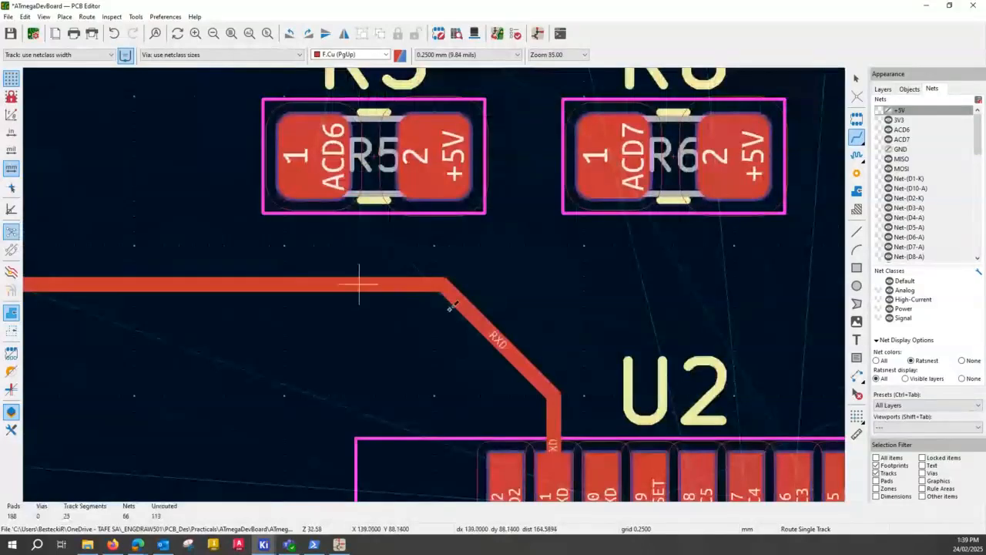
Route the TXD track on F.Cu from J4 pad 1 to U2 pad 30, running close alongside the RXD track
scroll(451, 306, down, 2)
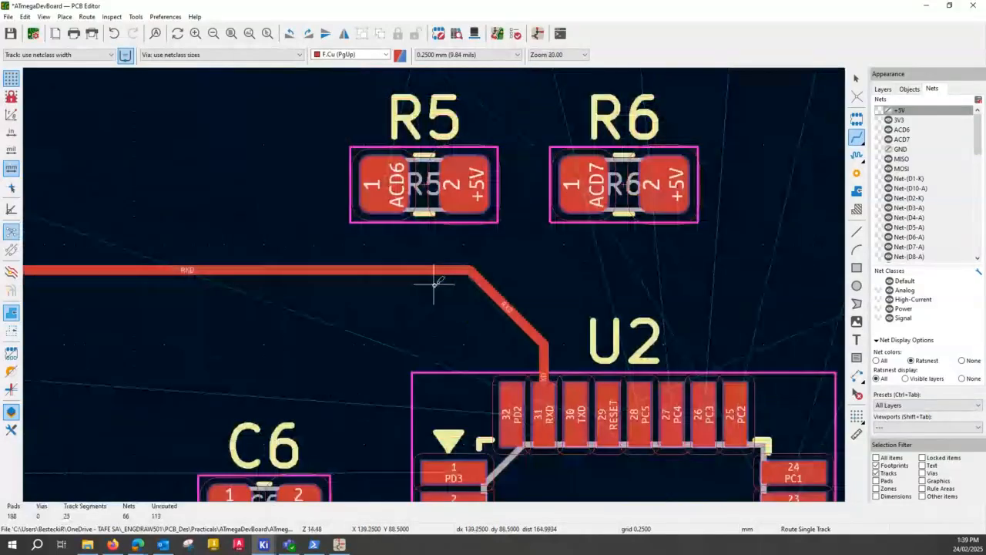
scroll(433, 283, down, 1)
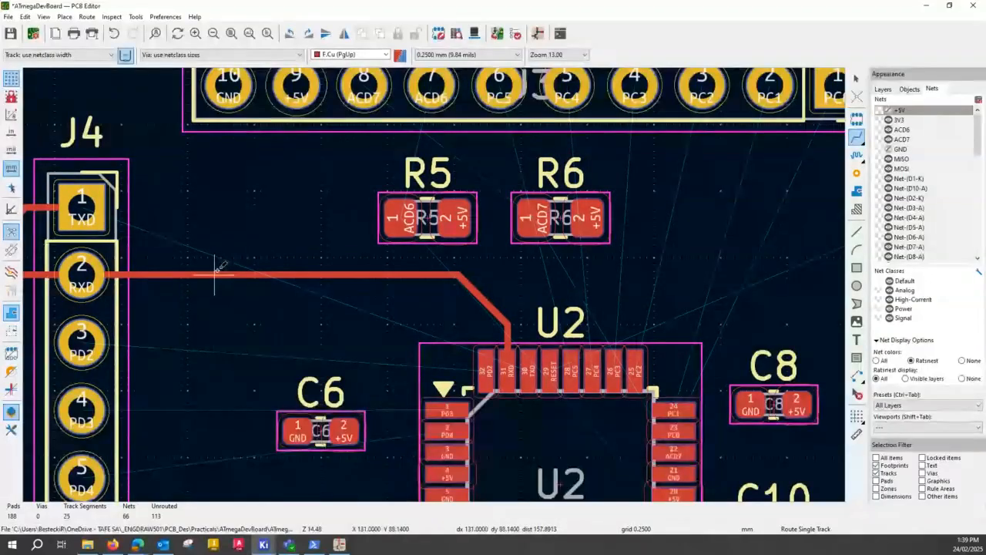
click(90, 202)
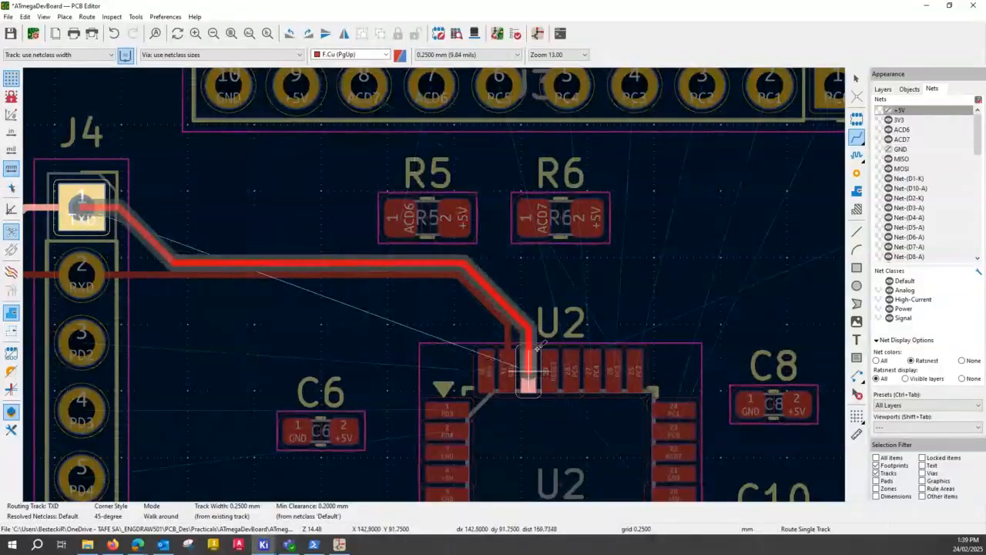
click(538, 346)
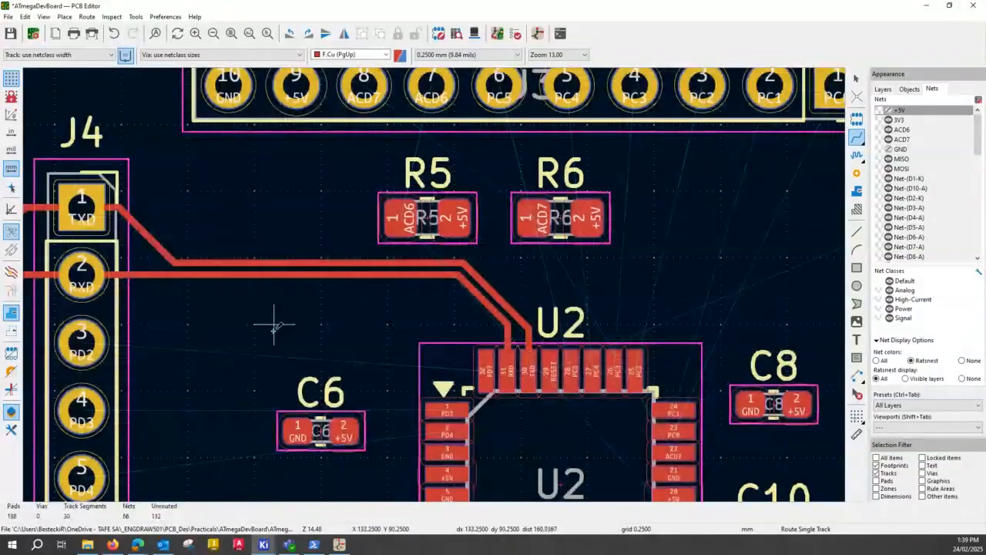
Check the length of the TXD track between J4 and U2 with the single-track length tuning tool
click(857, 155)
click(152, 240)
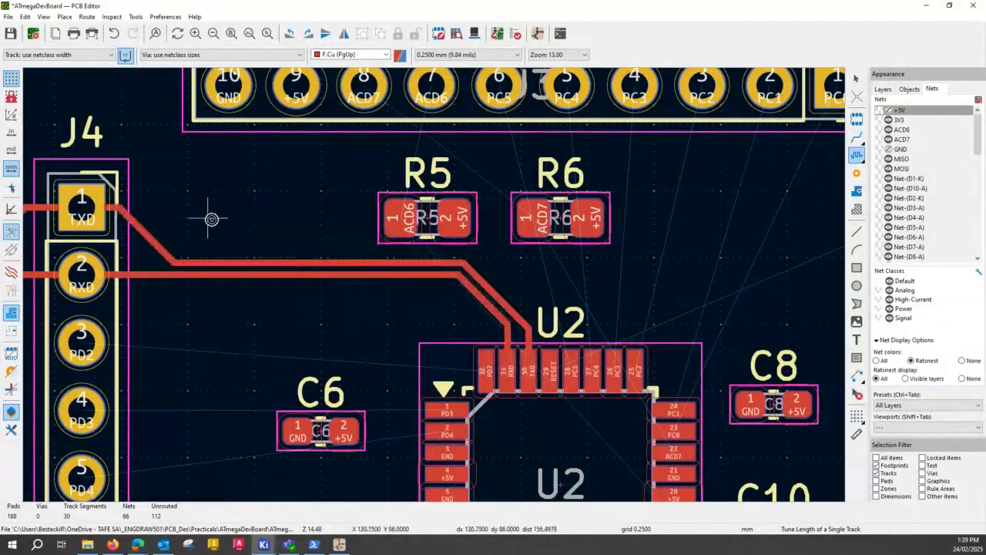
key(Escape)
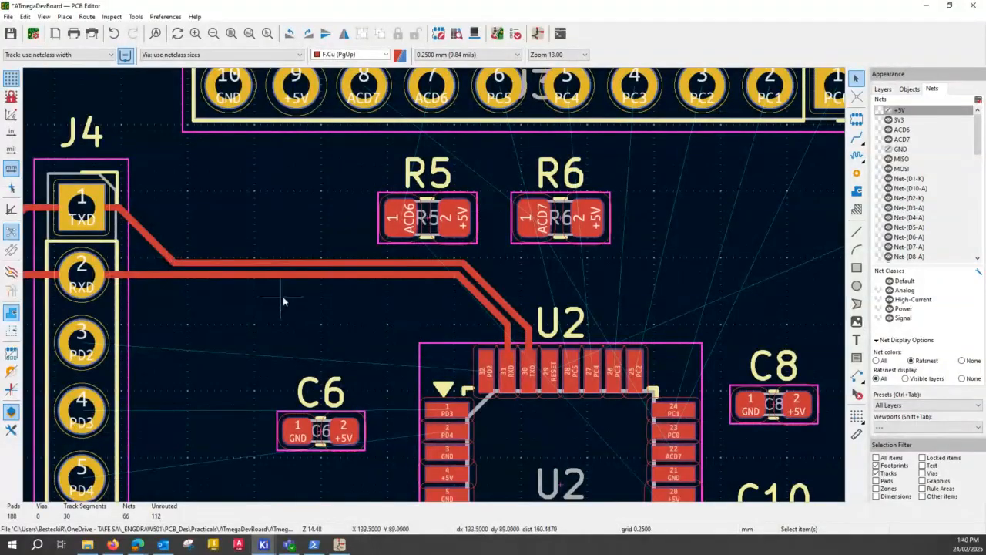
Examine the whole board, comparing the routed USB and TXD/RXD tracks with the unrouted connections from U2 to J2 and J4
scroll(283, 296, down, 2)
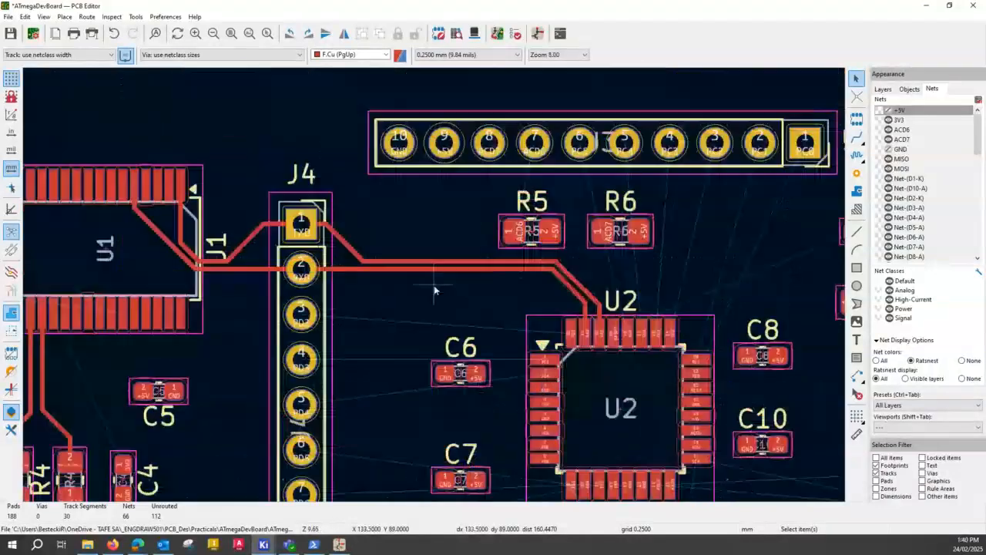
scroll(434, 285, down, 2)
middle_drag(485, 374, 433, 314)
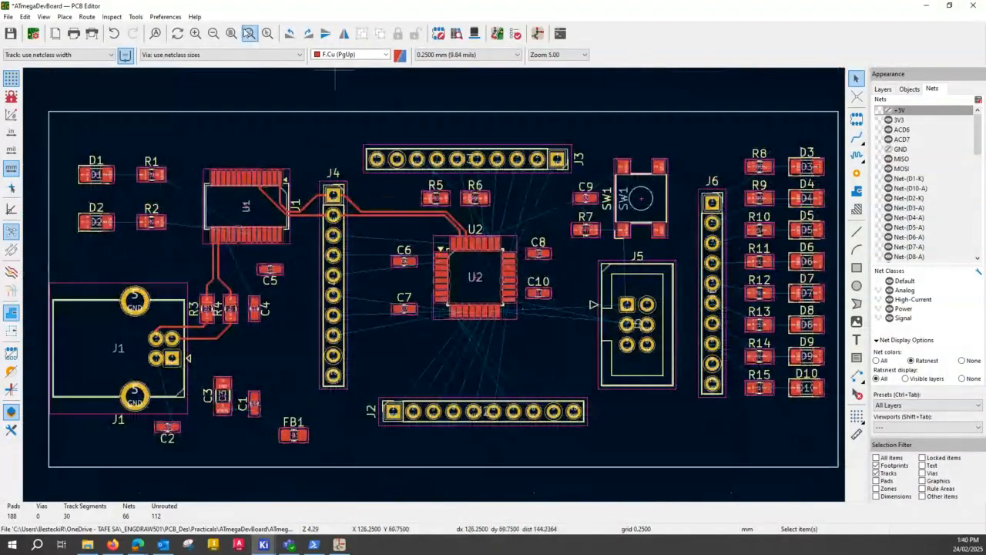
middle_drag(287, 262, 278, 256)
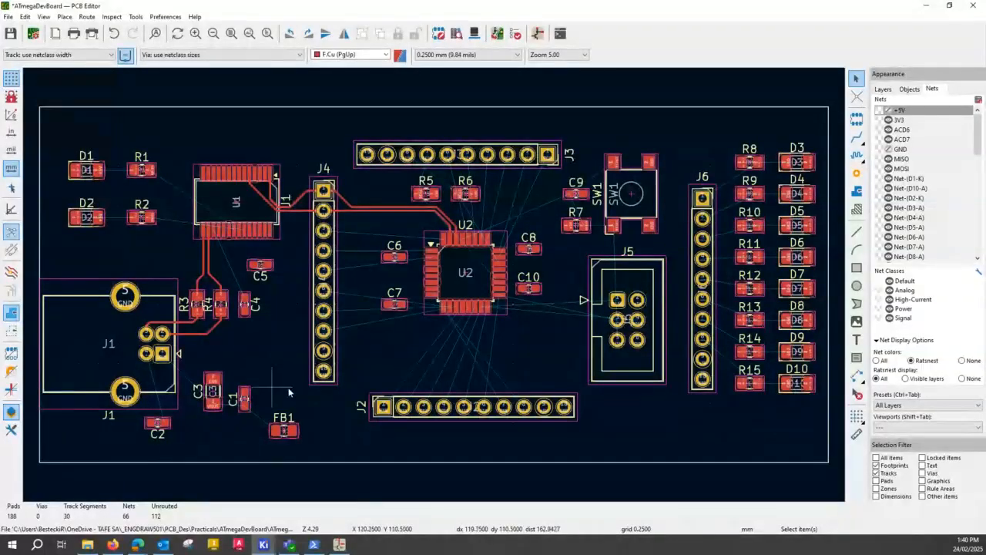
click(455, 390)
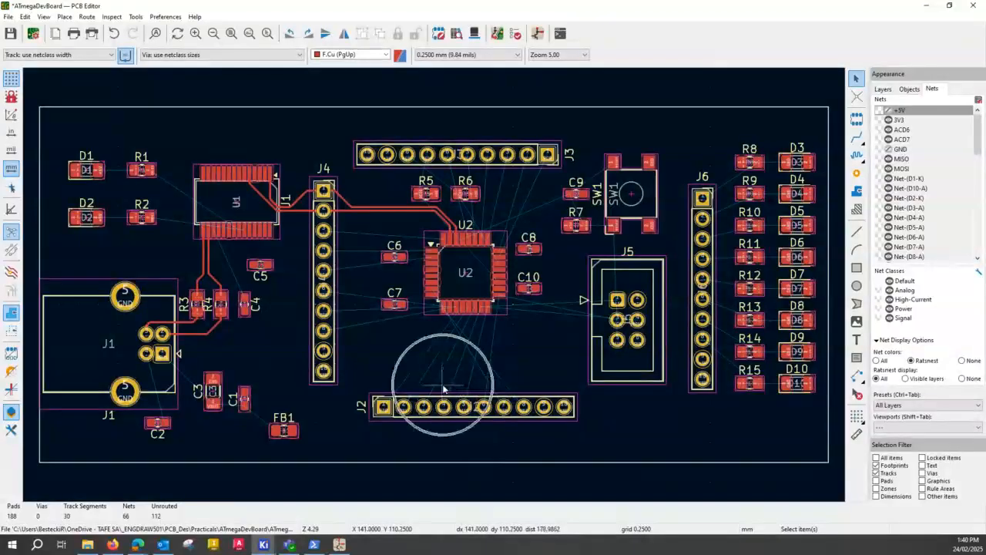
click(473, 309)
click(473, 309)
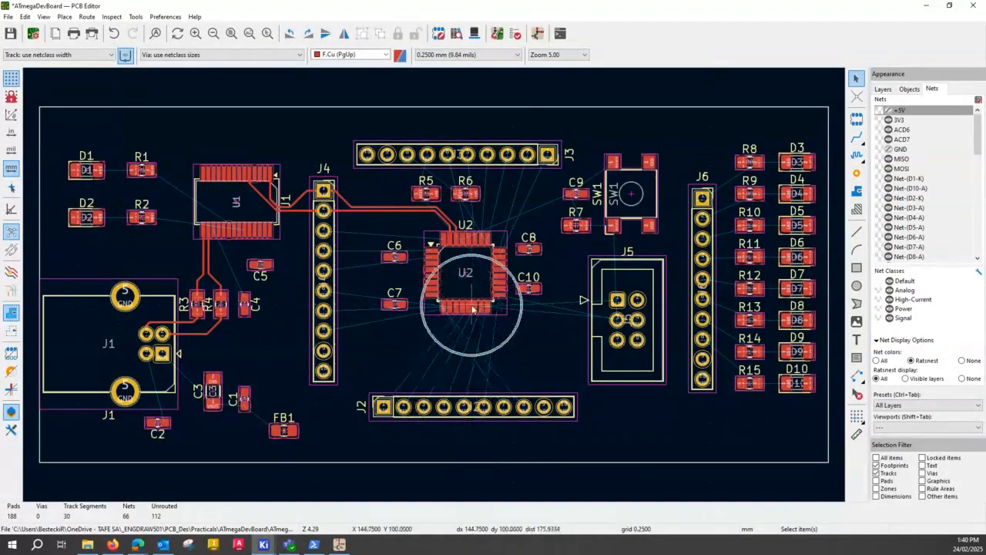
click(445, 414)
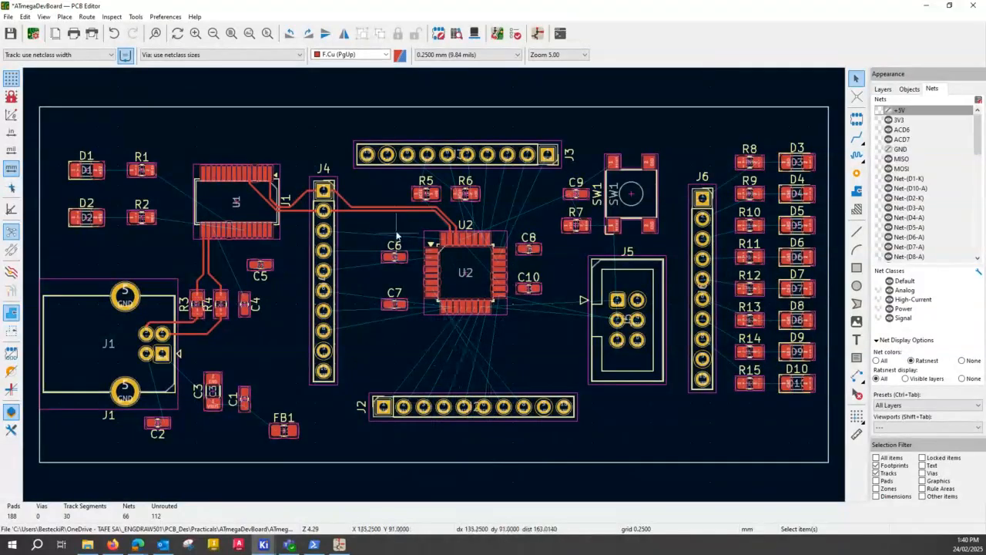
click(370, 208)
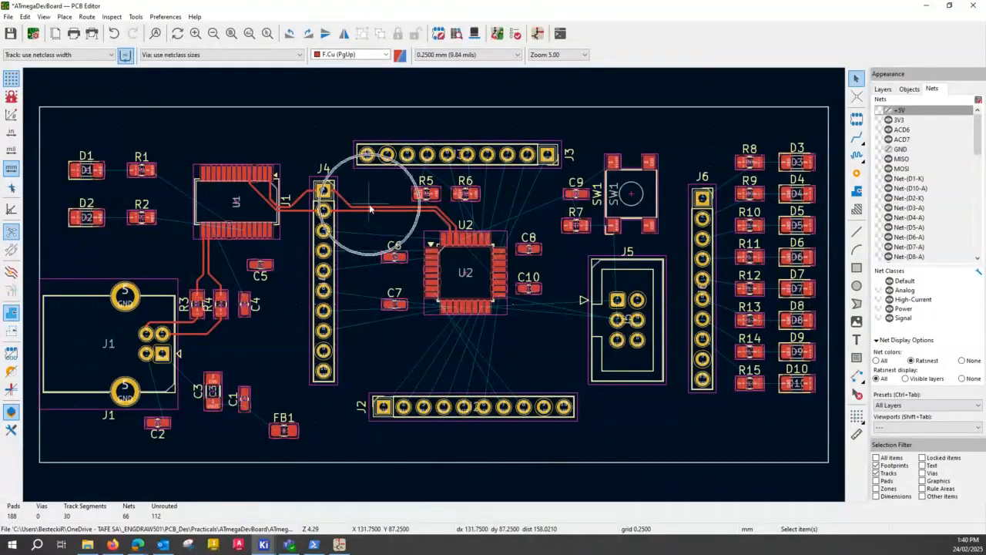
click(368, 205)
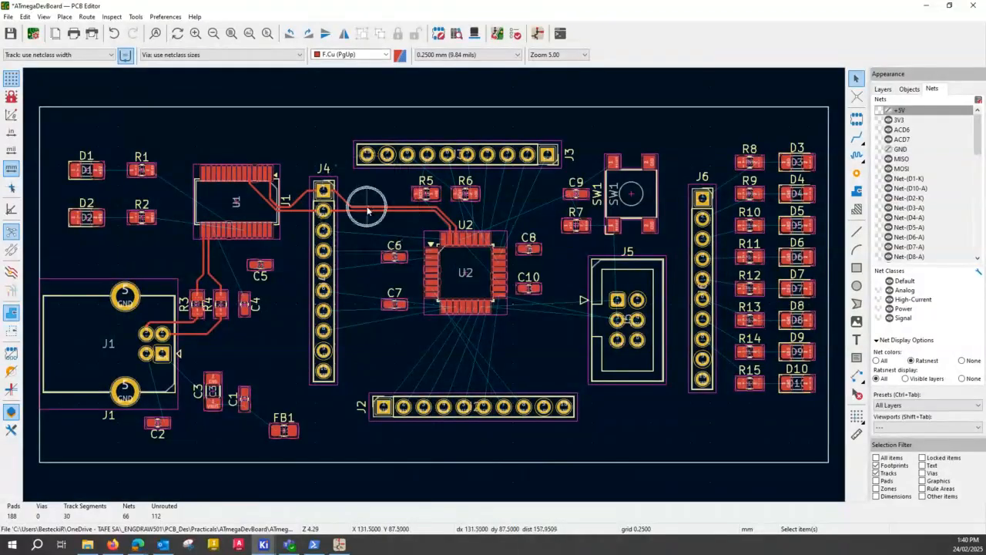
click(448, 378)
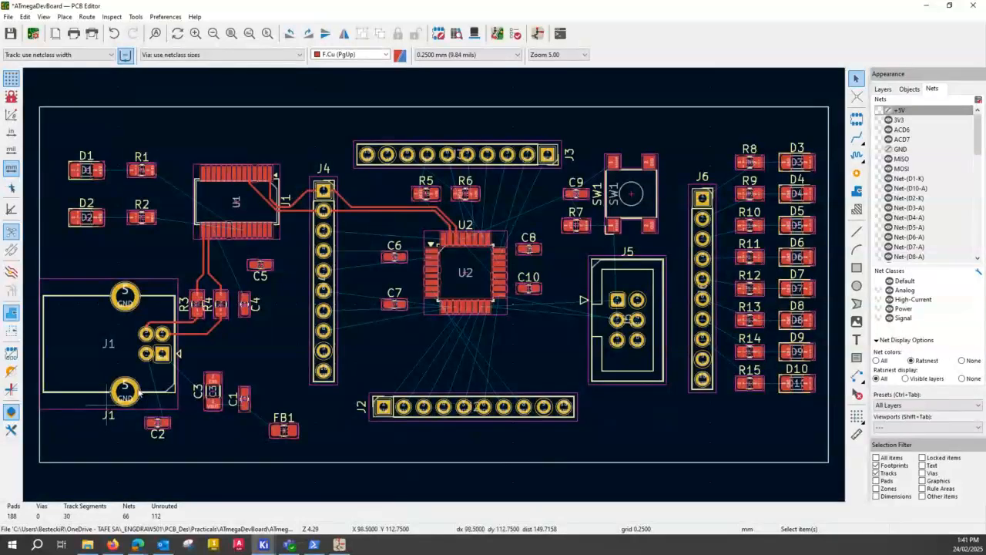
Route the 0.5 mm VBUS track on F.Cu from J1 pad 1 to FB1 pad 1, passing below C3 and C1
key(x)
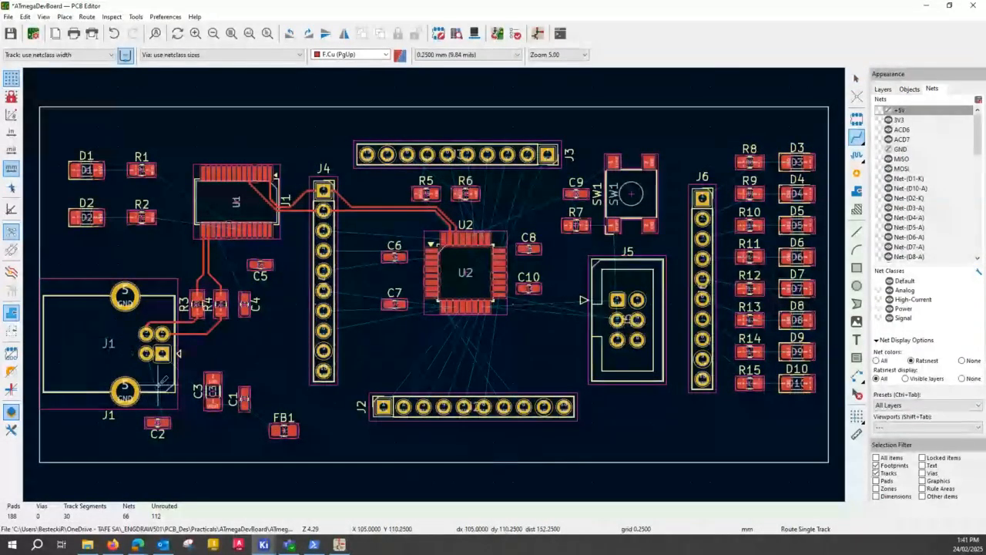
scroll(206, 387, up, 3)
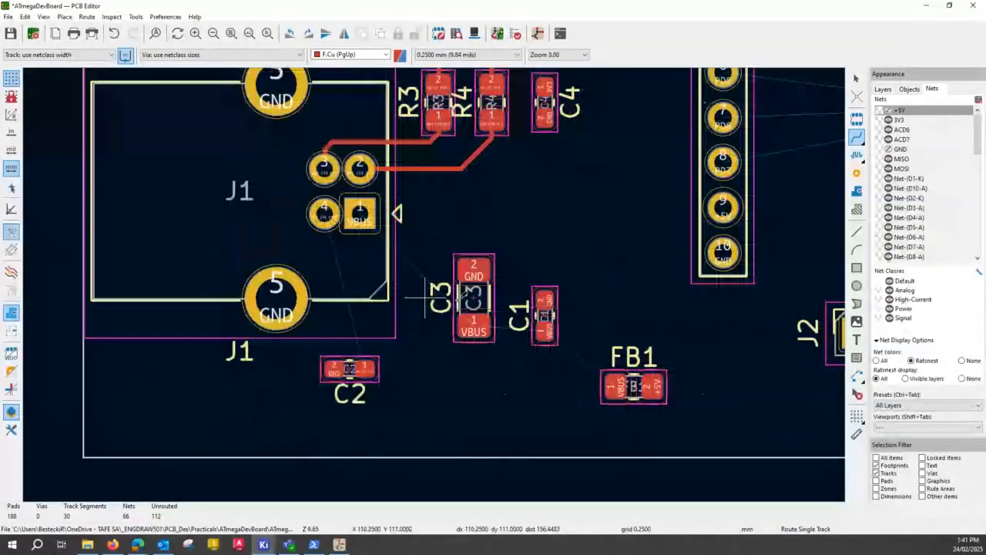
middle_drag(459, 299, 410, 319)
scroll(301, 316, up, 2)
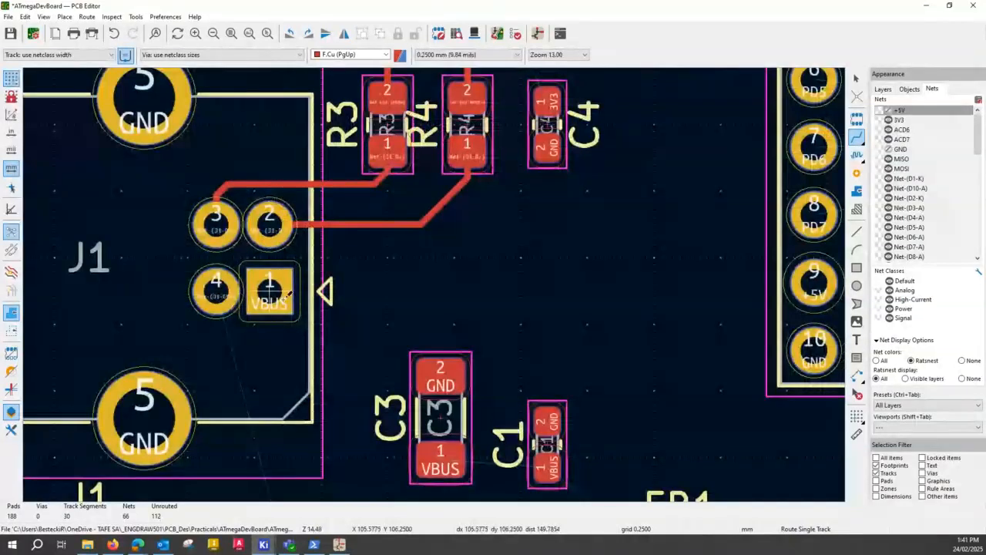
click(270, 289)
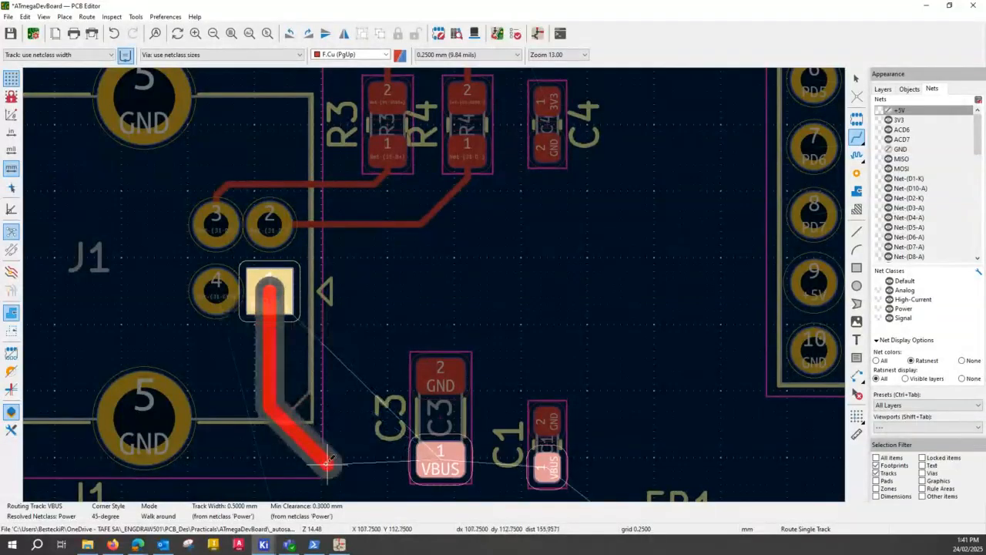
middle_drag(328, 461, 289, 246)
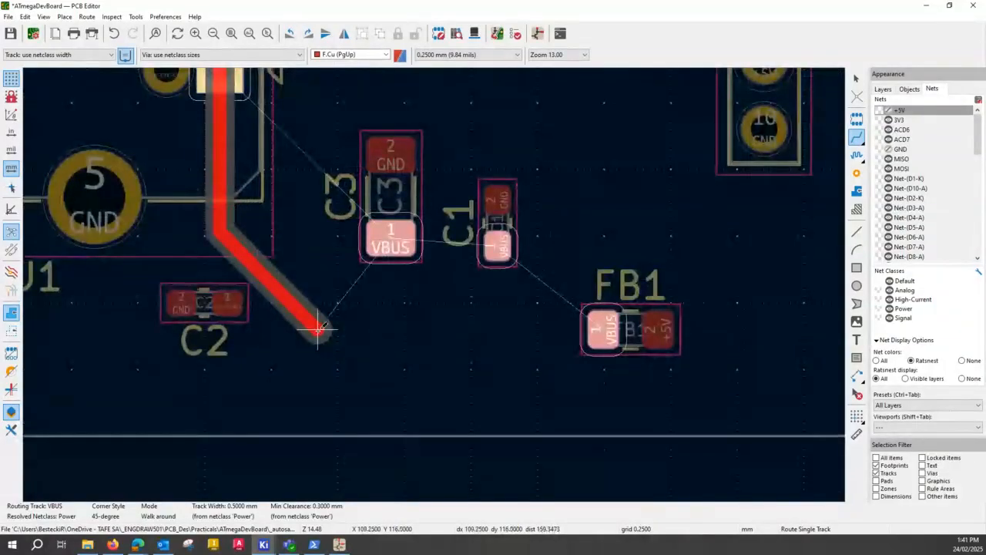
click(318, 330)
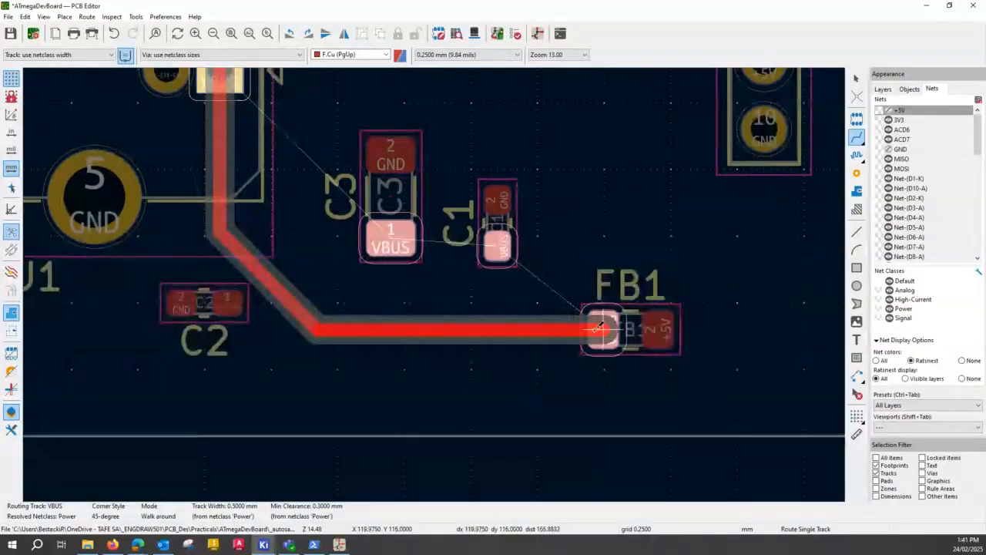
click(600, 329)
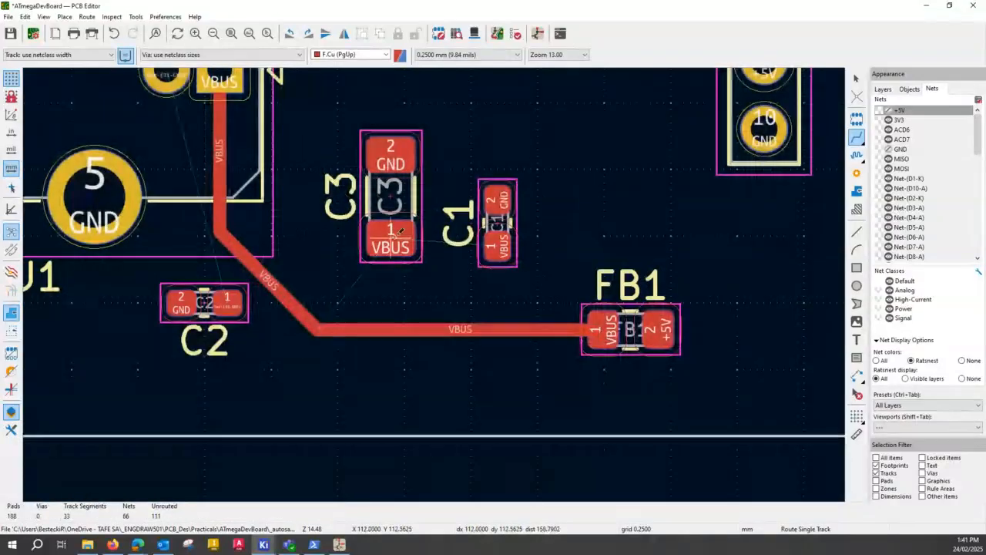
Connect the VBUS pads of C3 and C1 straight down to the horizontal VBUS track
click(399, 232)
click(392, 318)
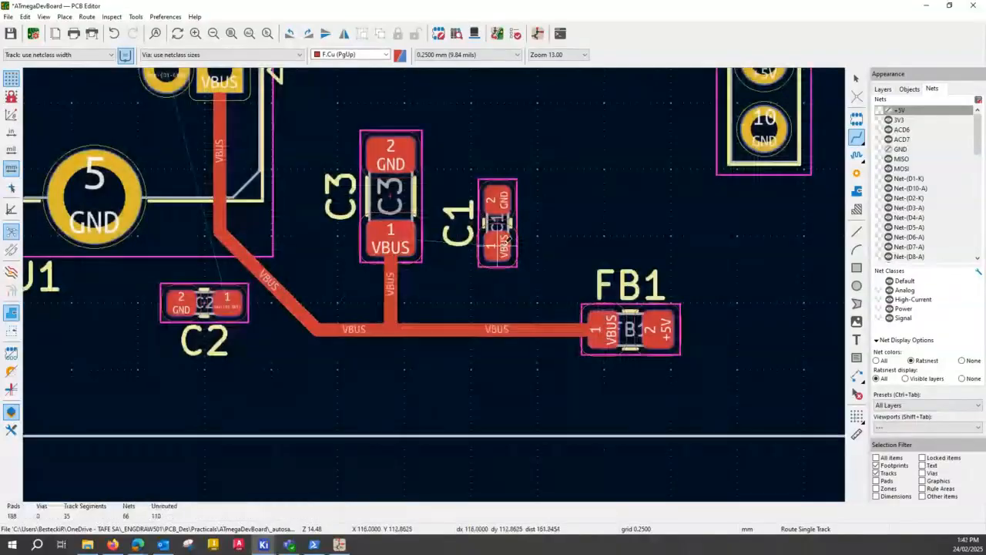
click(505, 242)
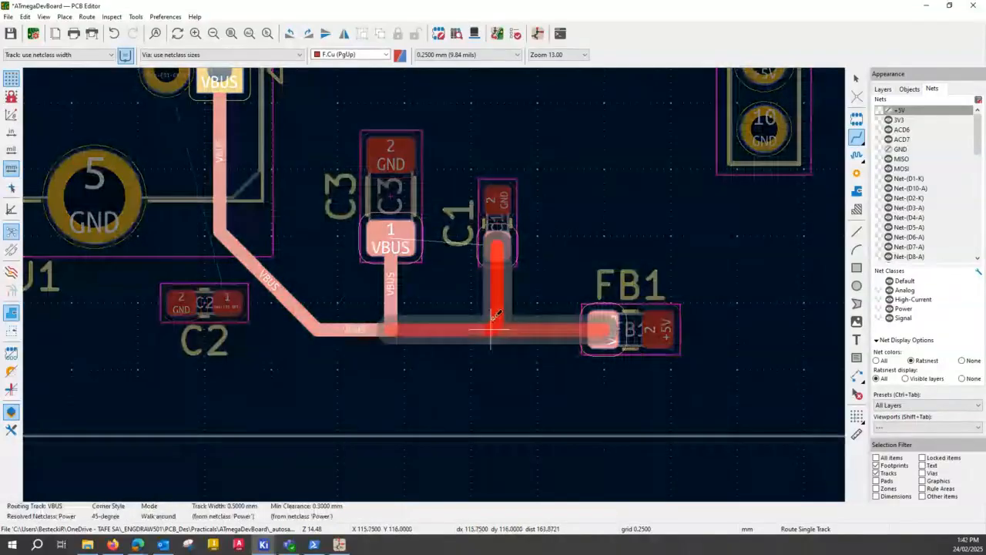
click(492, 330)
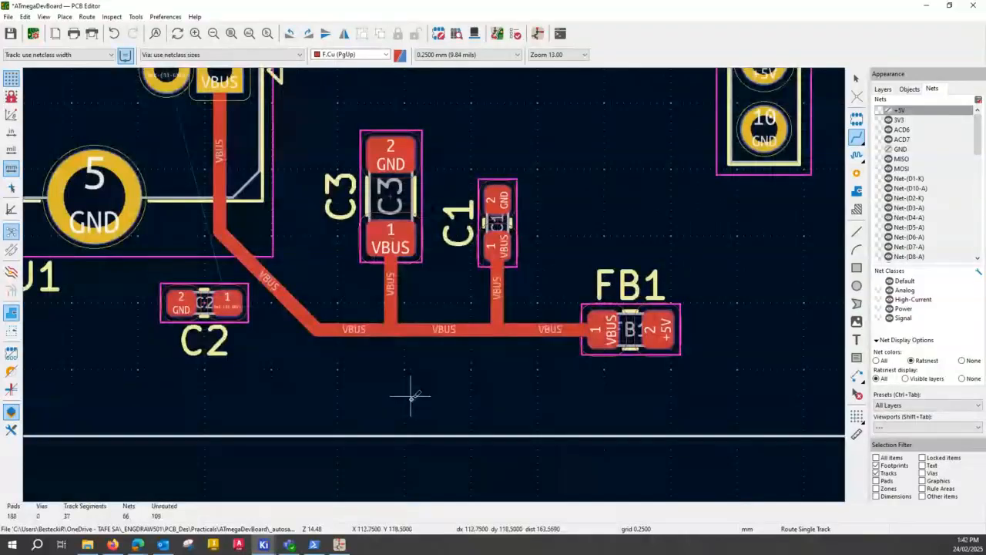
Route the 0.5 mm +5V track from FB1 pad 2 between J5 and J6, above J3 and around D1 and D2 to just above U1 pad 20
scroll(410, 396, down, 1)
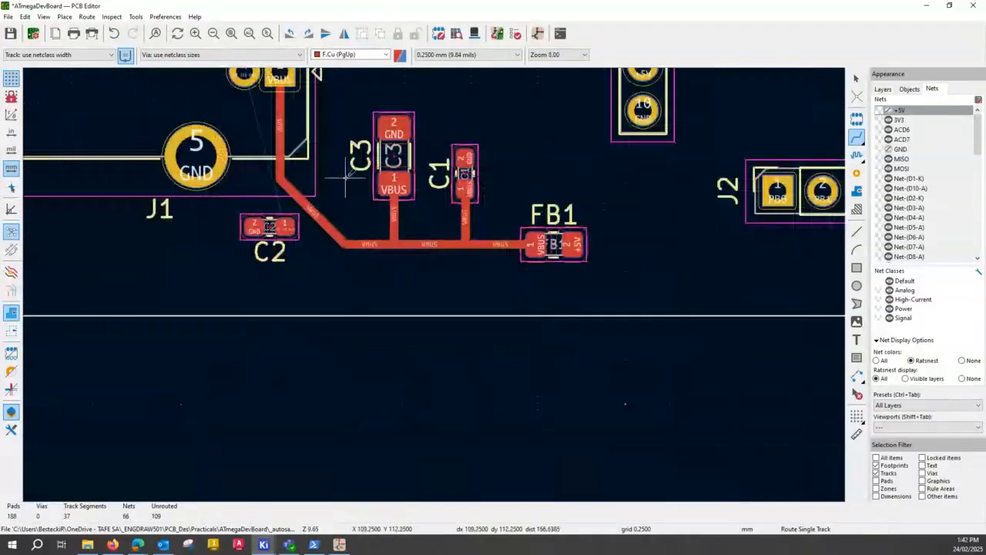
middle_drag(345, 177, 305, 295)
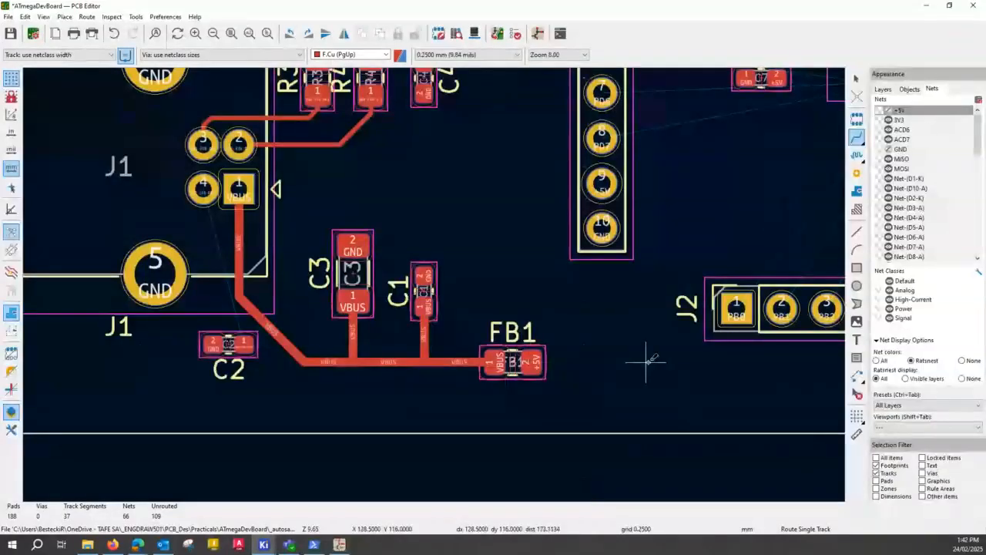
middle_drag(648, 360, 316, 324)
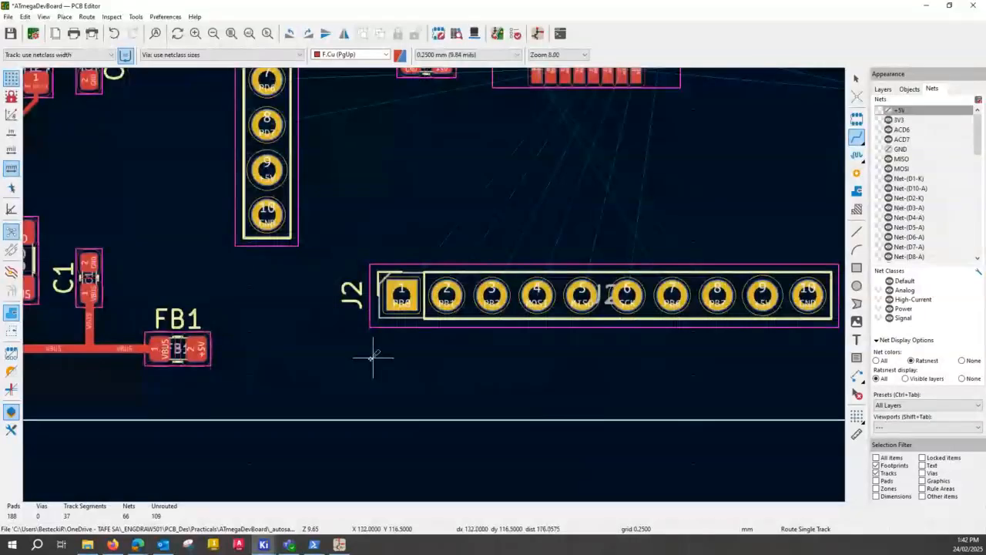
scroll(562, 159, down, 2)
scroll(562, 159, down, 2)
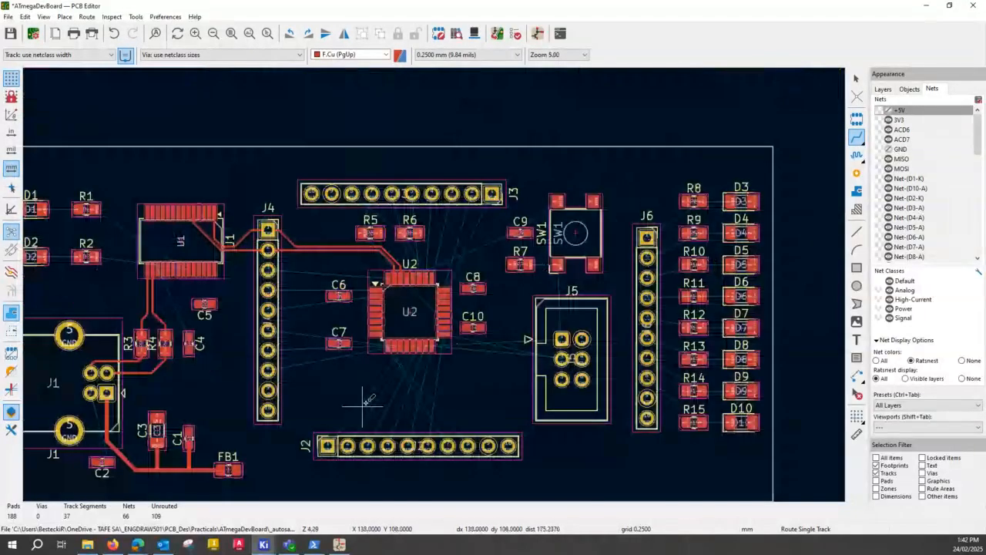
middle_drag(366, 404, 416, 367)
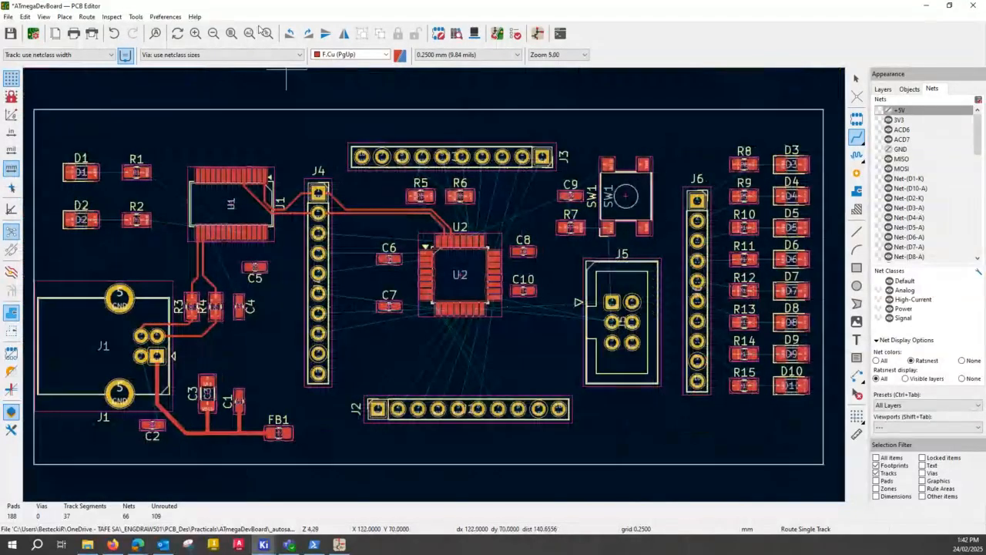
click(231, 33)
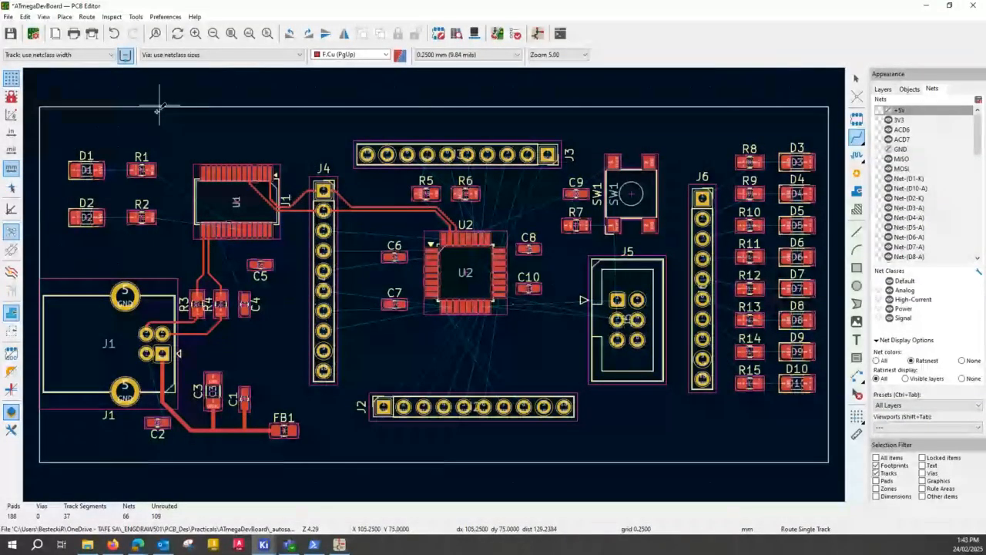
click(292, 429)
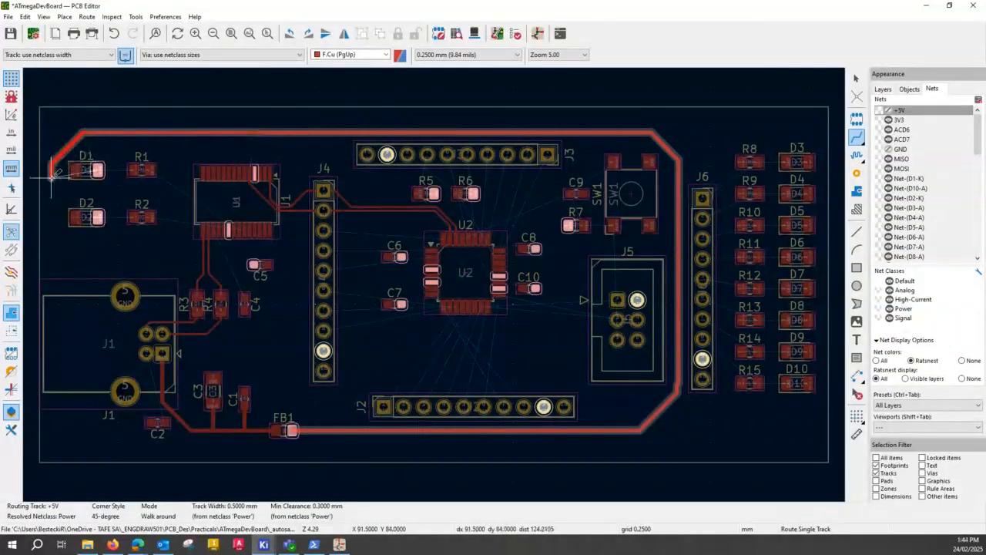
click(75, 250)
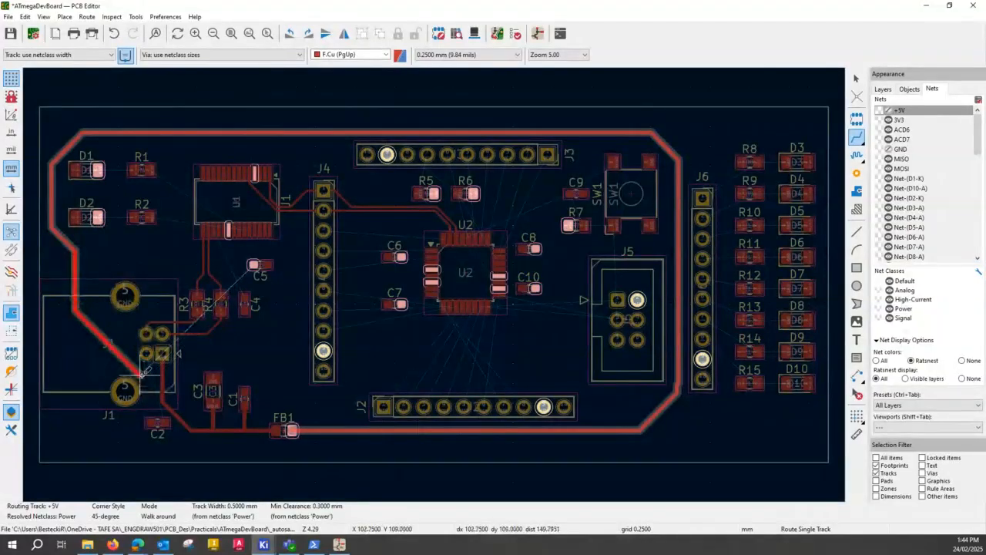
click(339, 429)
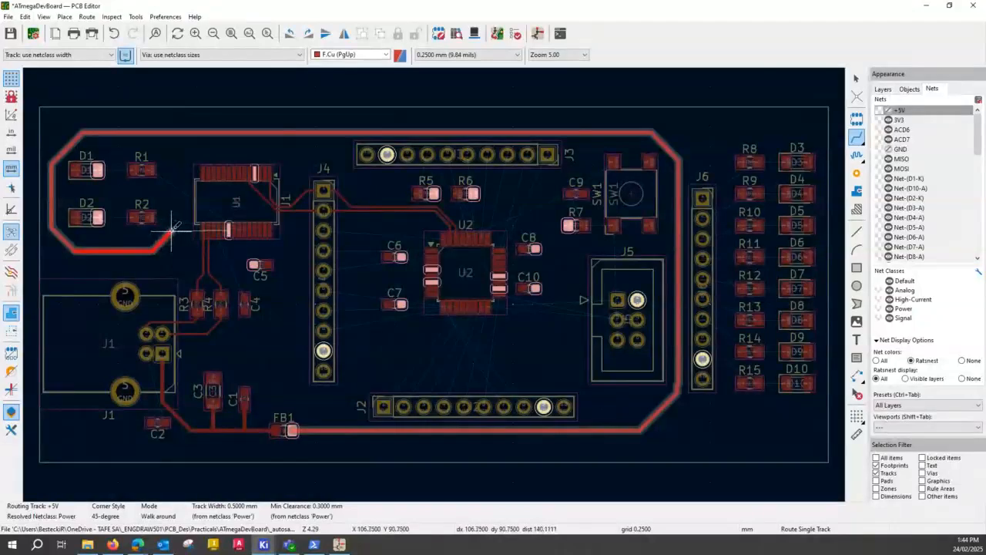
click(228, 223)
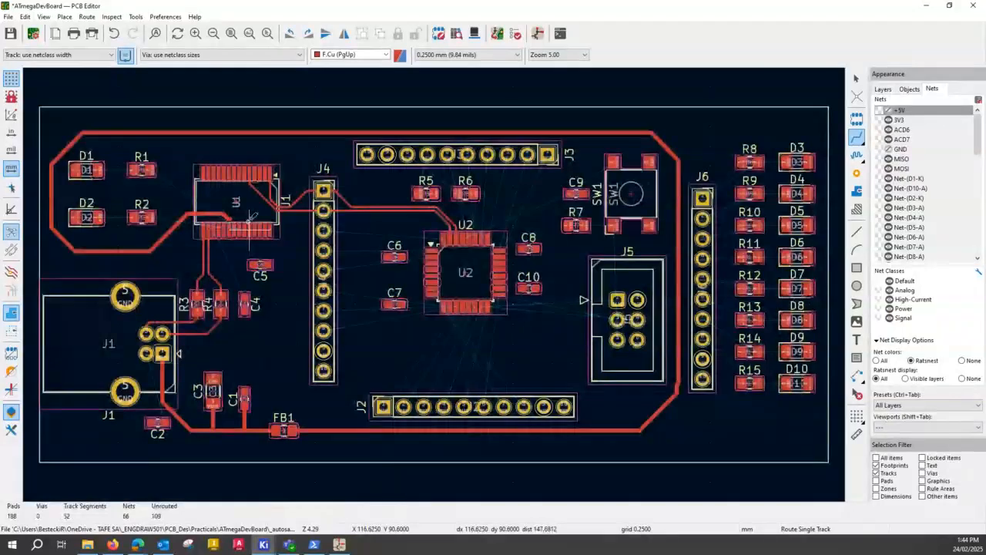
Delete the short end segment of the +5V track just above U1 pad 20
scroll(228, 223, down, 2)
scroll(447, 286, up, 2)
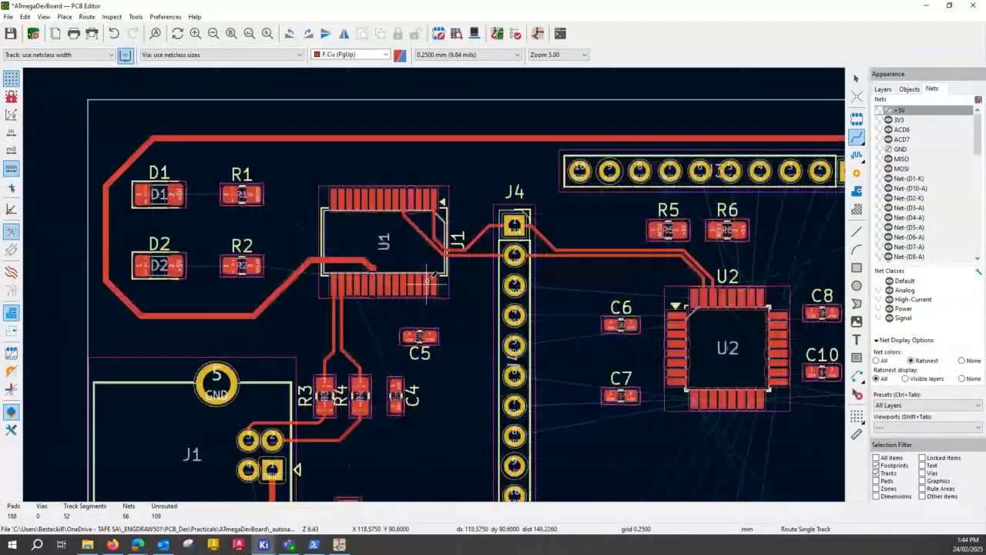
scroll(432, 281, up, 8)
scroll(436, 284, up, 3)
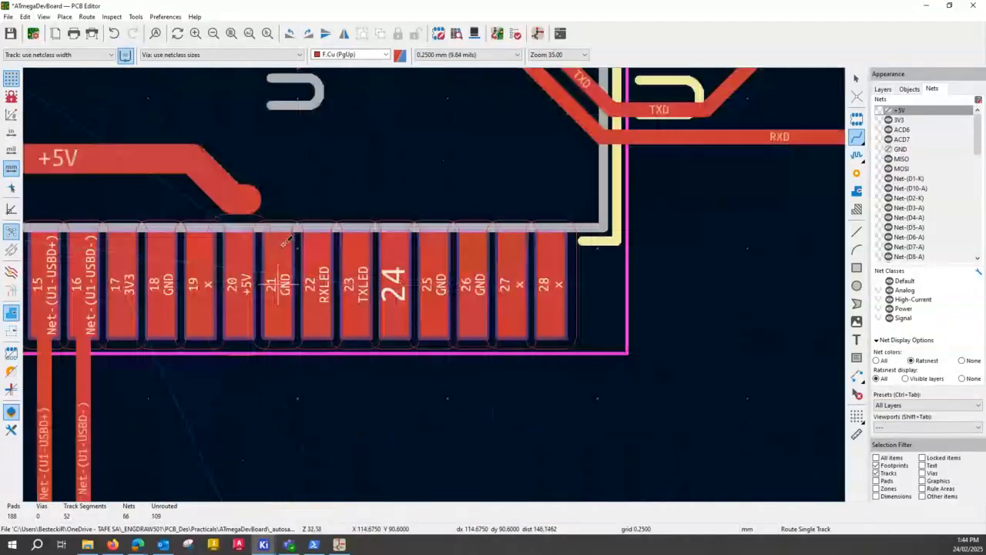
ctrl+scroll(439, 281, left, 2)
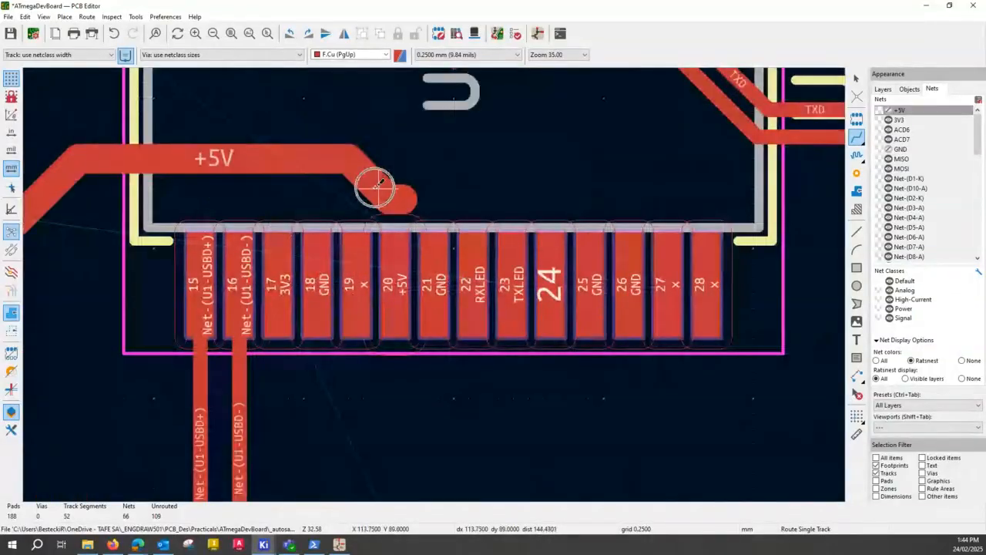
key(Escape)
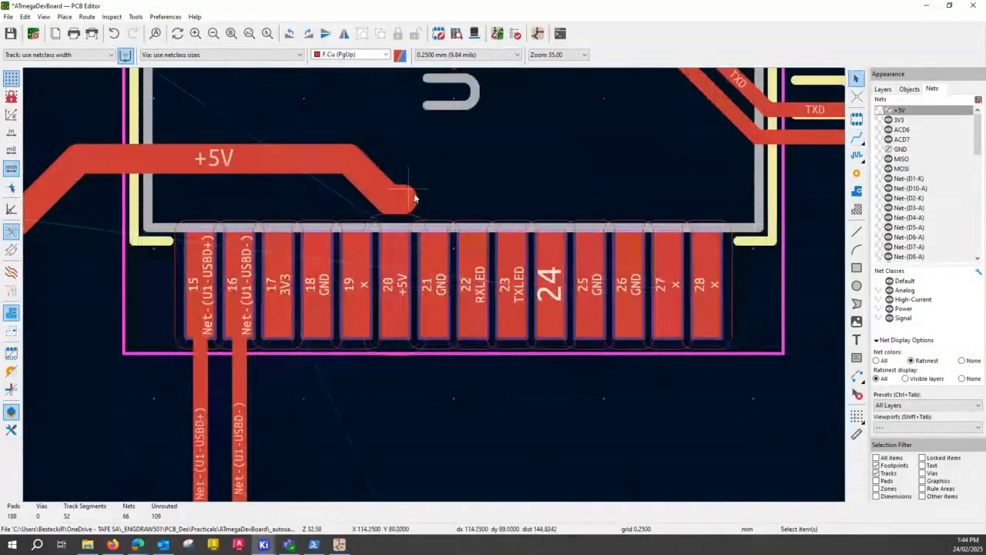
key(Delete)
click(389, 195)
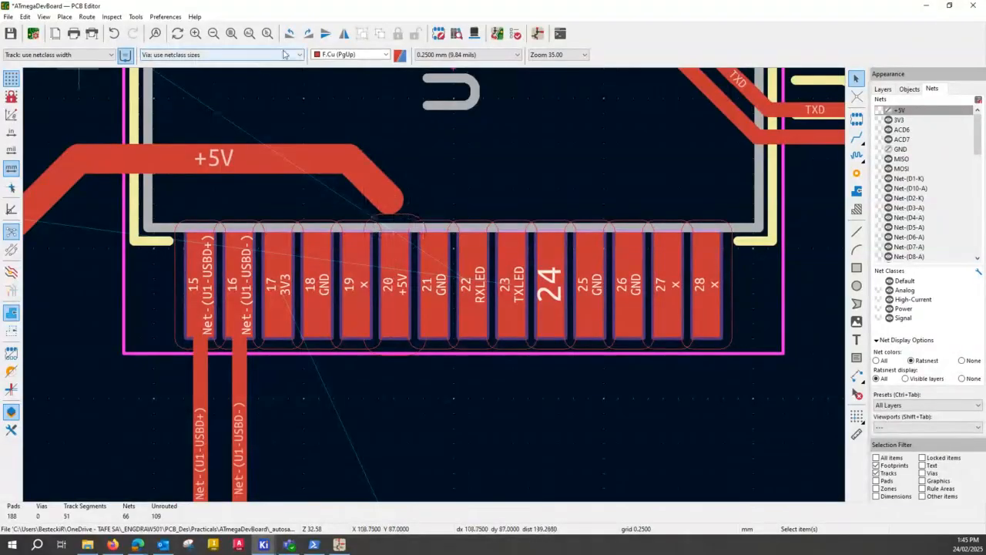
Set the track width to 0.250 mm and route U1 pad 20 to the end of the +5V track
key(ctrl)
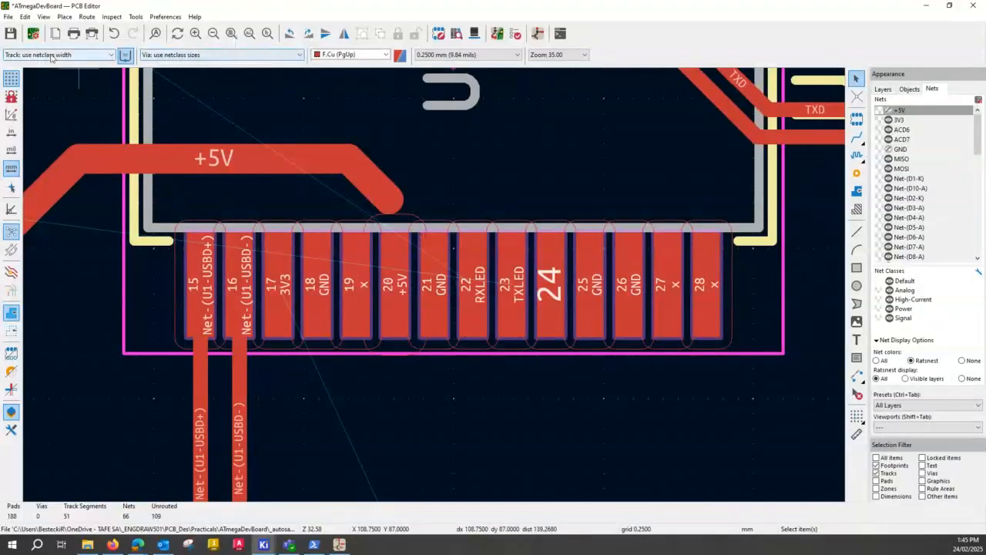
key(ctrl)
click(110, 55)
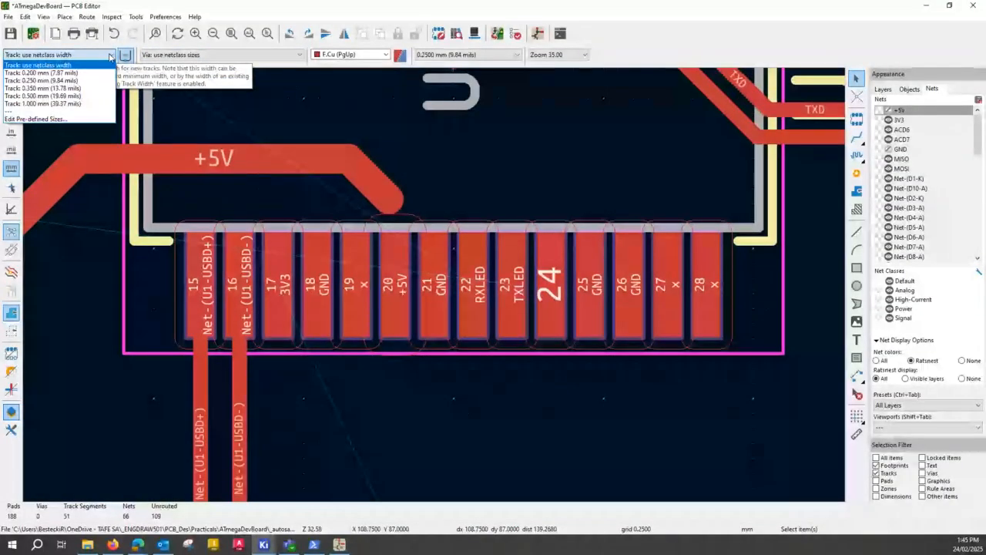
click(44, 80)
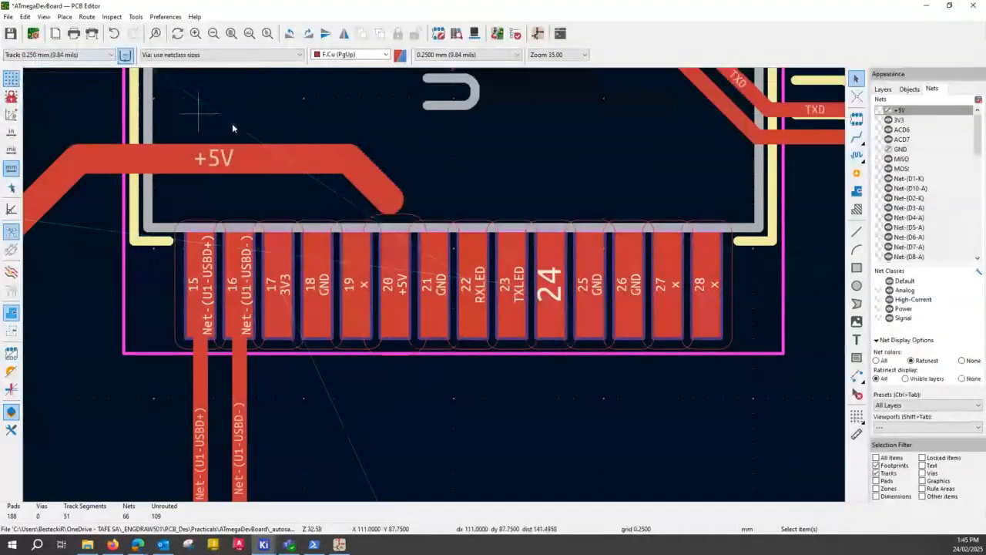
click(395, 282)
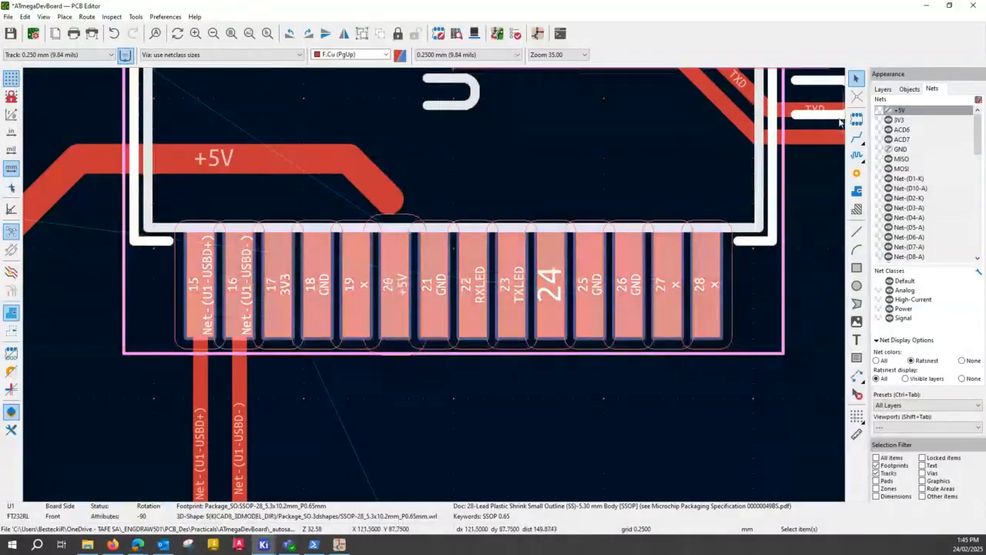
click(856, 137)
click(392, 280)
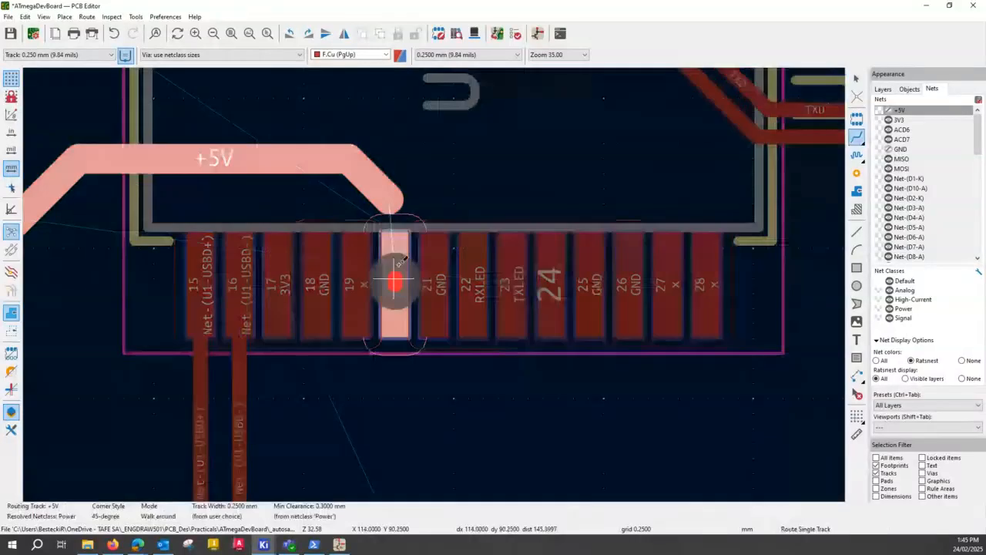
click(391, 201)
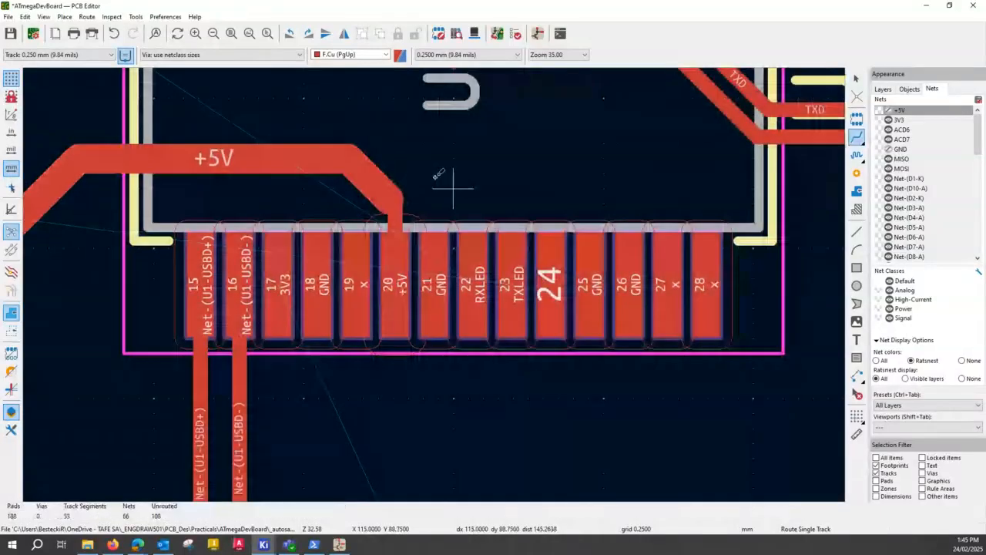
Examine the joint between the narrow and wide +5V tracks at U1 pad 20 and the surrounding routing
scroll(453, 187, down, 4)
scroll(434, 307, down, 2)
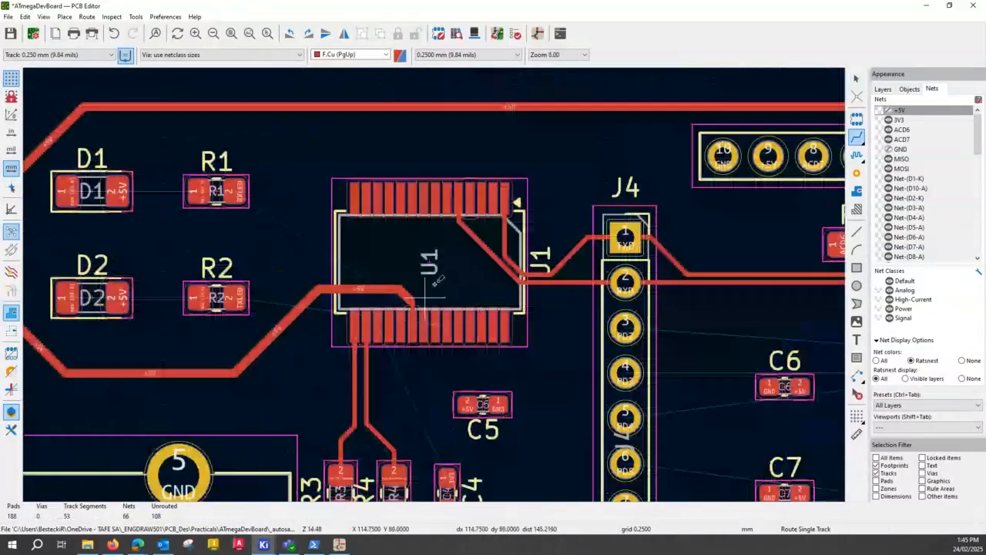
scroll(388, 313, up, 5)
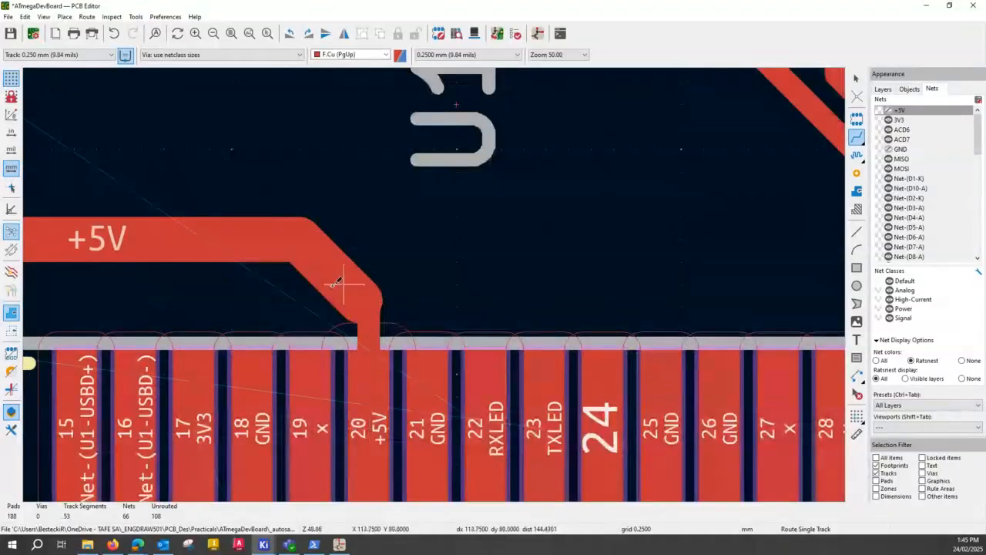
scroll(337, 283, down, 3)
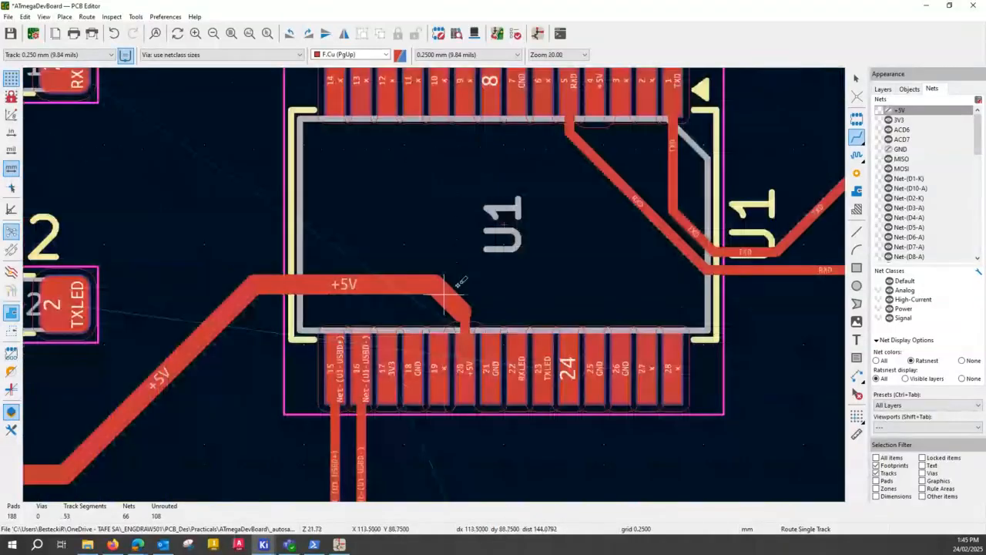
scroll(454, 285, down, 3)
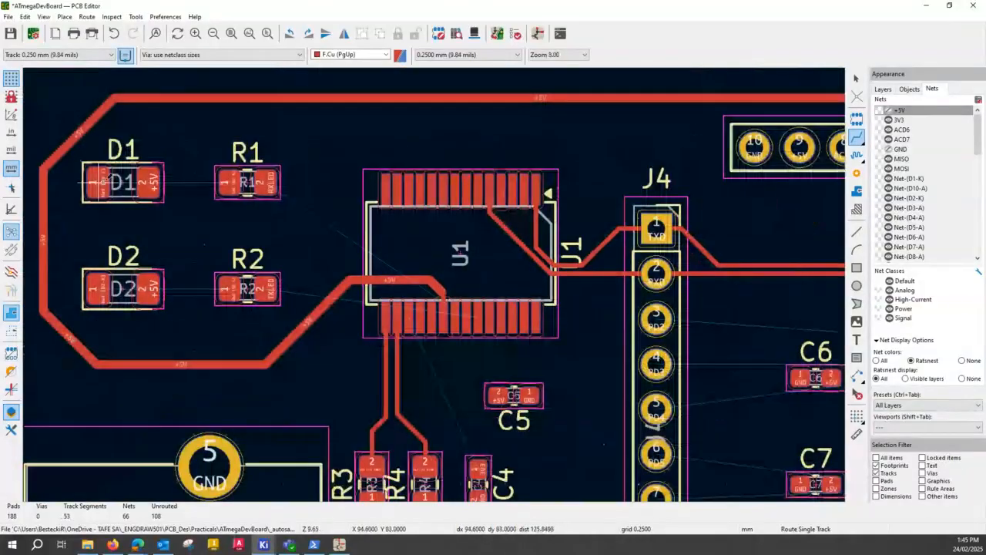
Examine the +5V track around D1 and D2 and the full power loop from J1 through FB1 around the board
scroll(100, 183, down, 2)
scroll(464, 285, up, 3)
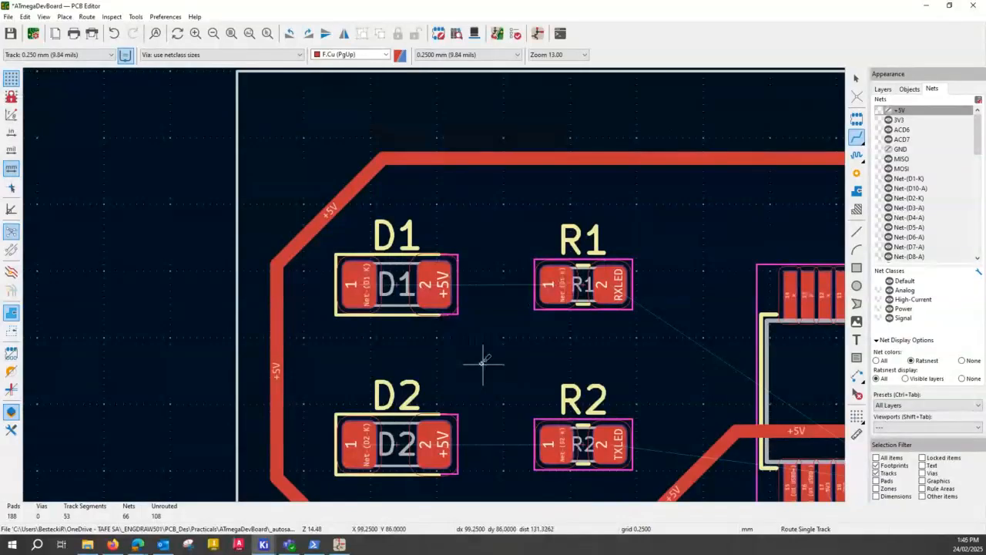
key(Escape)
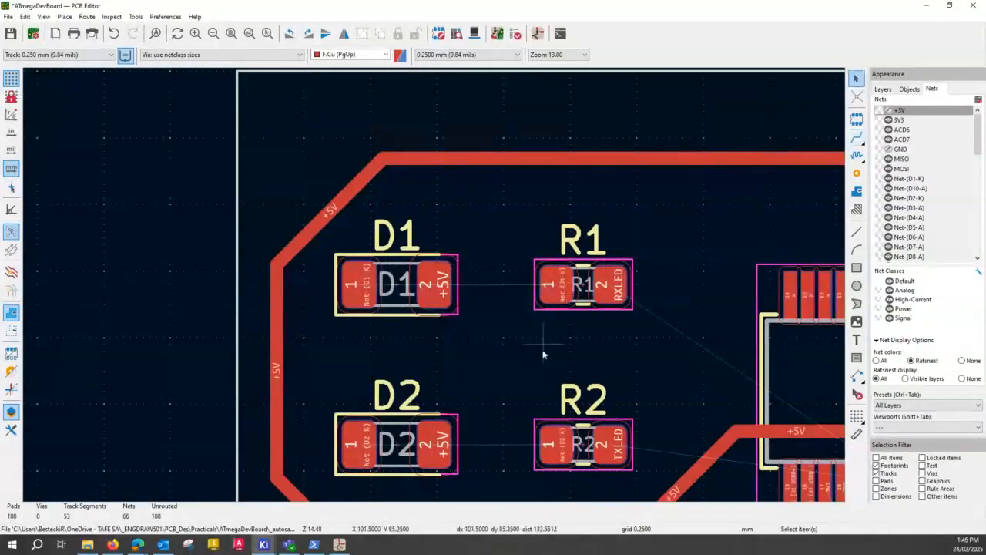
scroll(543, 354, down, 3)
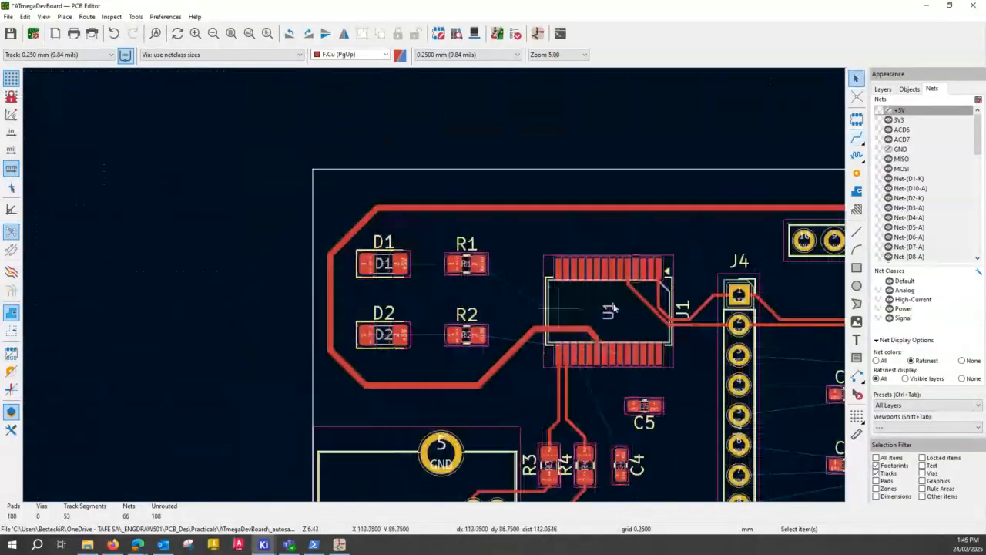
scroll(571, 370, down, 2)
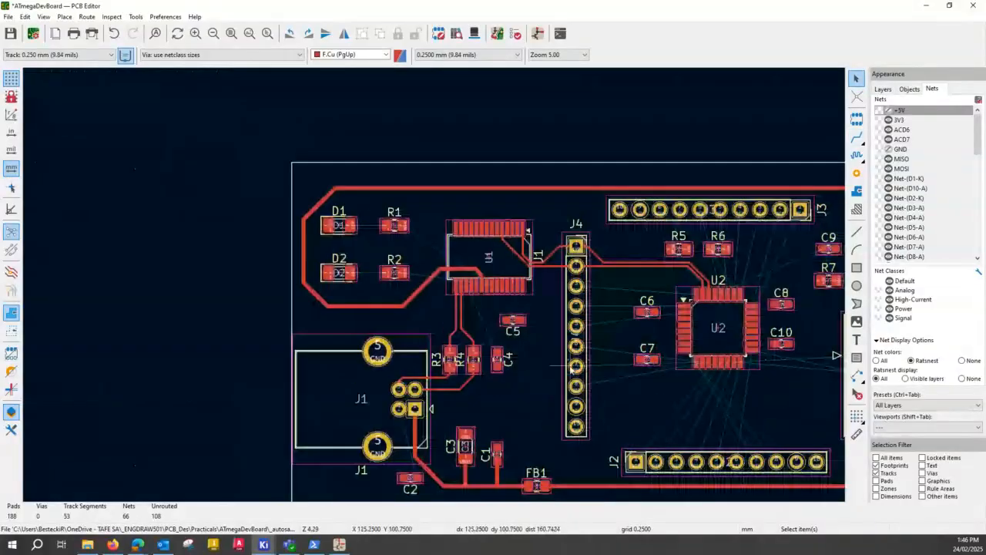
middle_drag(571, 370, 332, 328)
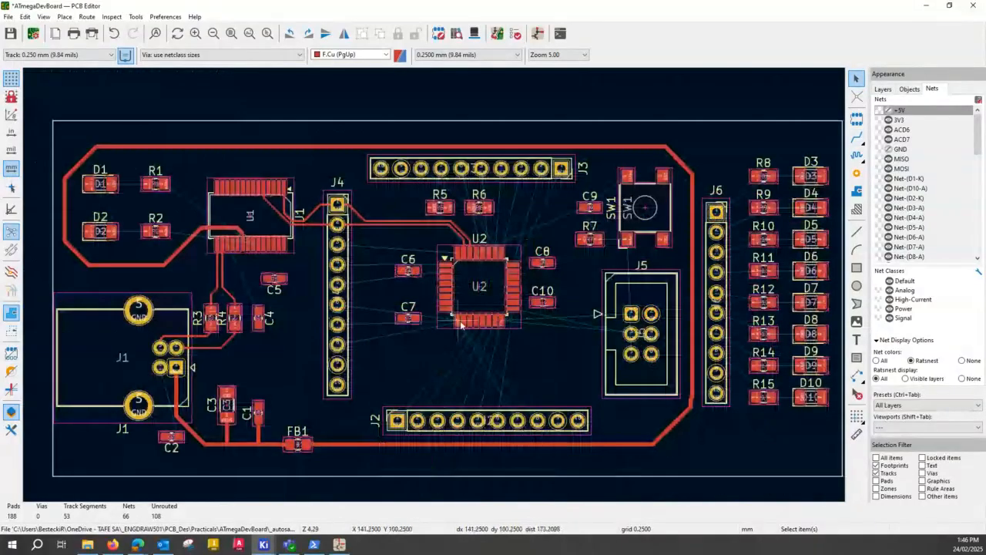
middle_drag(550, 356, 540, 355)
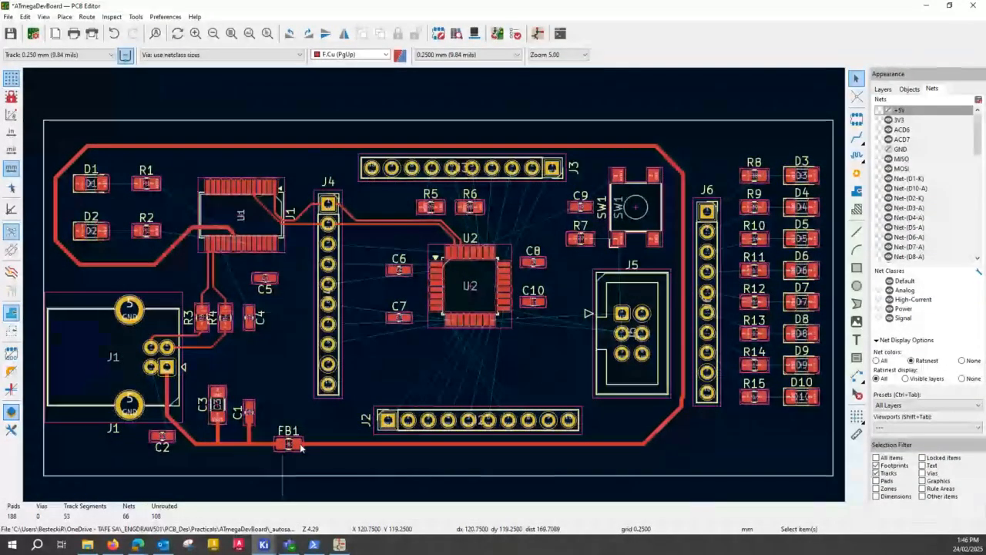
click(175, 367)
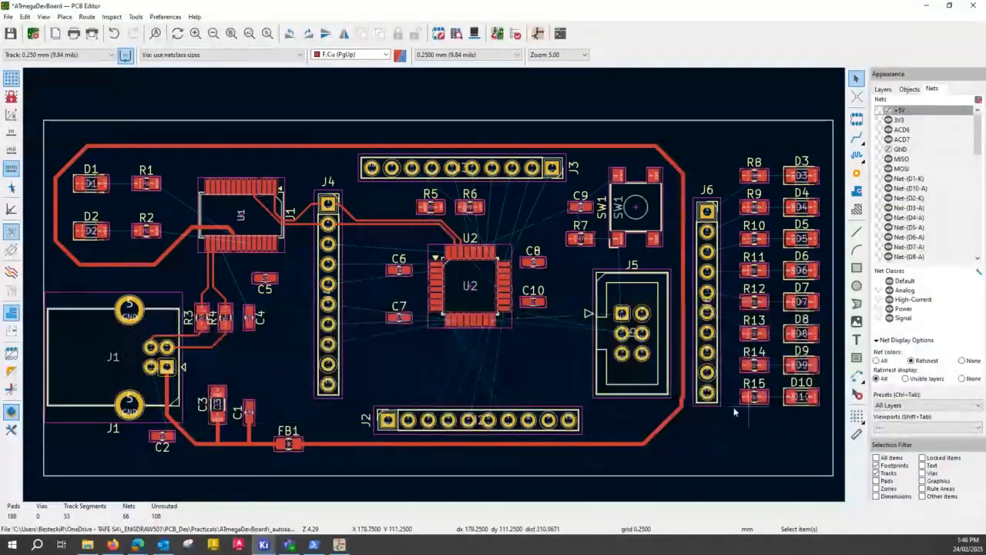
Adjust the +5V track corner below J5 and J6 so the small kink where the diagonal meets the vertical run is removed
scroll(734, 412, up, 2)
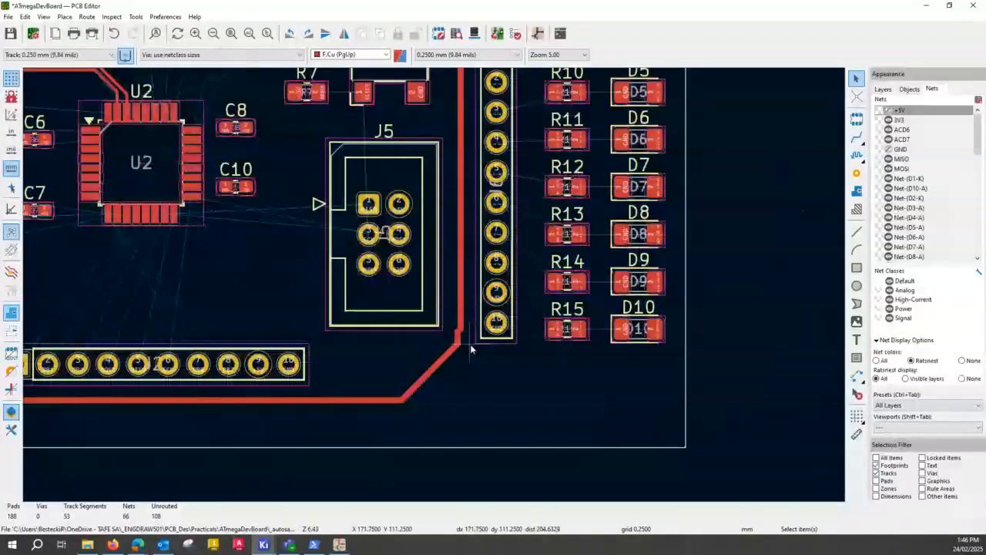
scroll(470, 344, up, 5)
mouse_move(427, 282)
mouse_down()
mouse_move(429, 271)
mouse_move(434, 279)
mouse_up()
scroll(448, 356, down, 7)
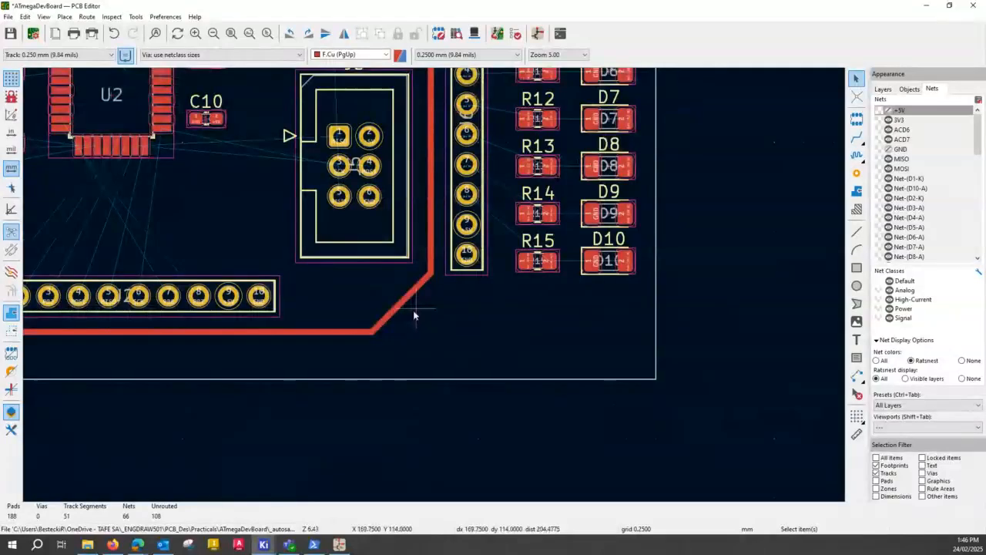
scroll(413, 309, down, 2)
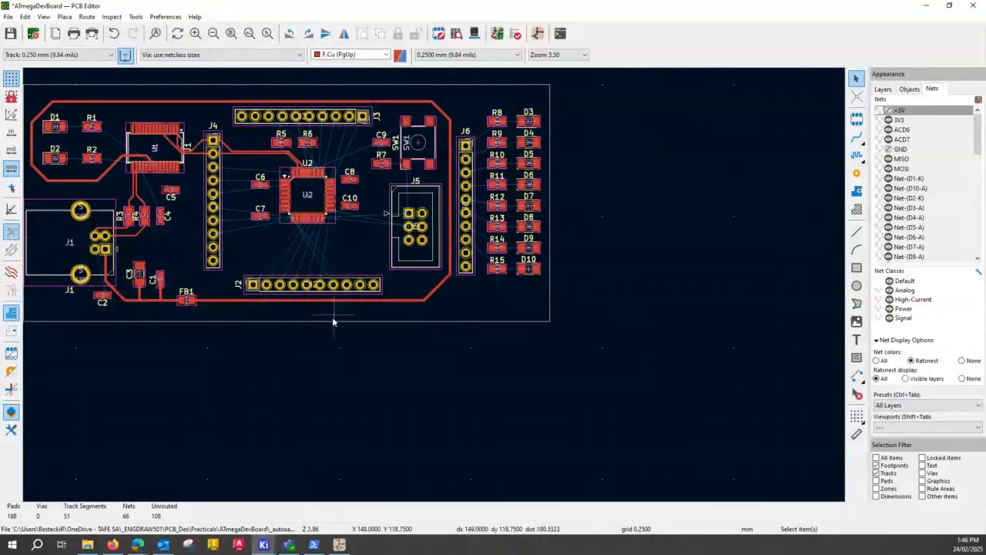
click(231, 33)
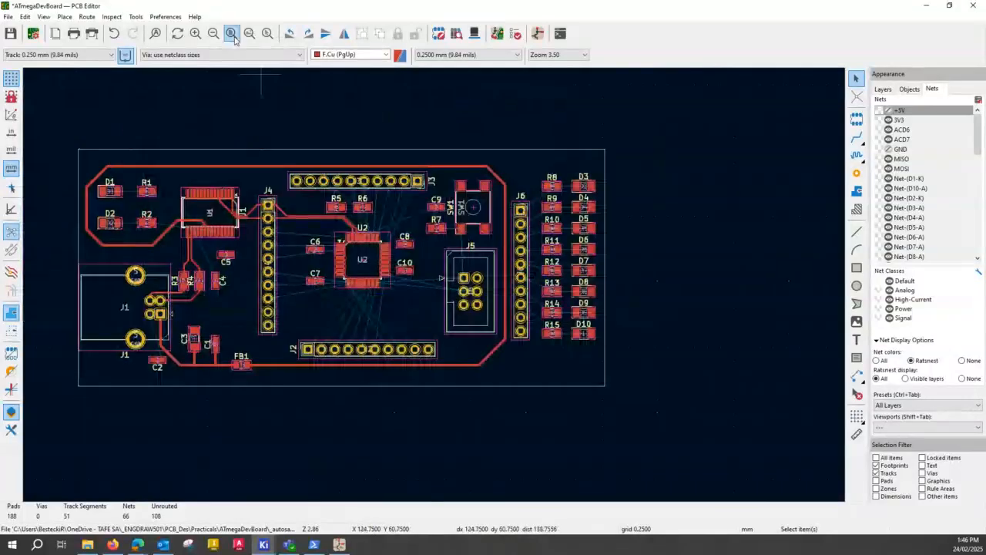
click(232, 33)
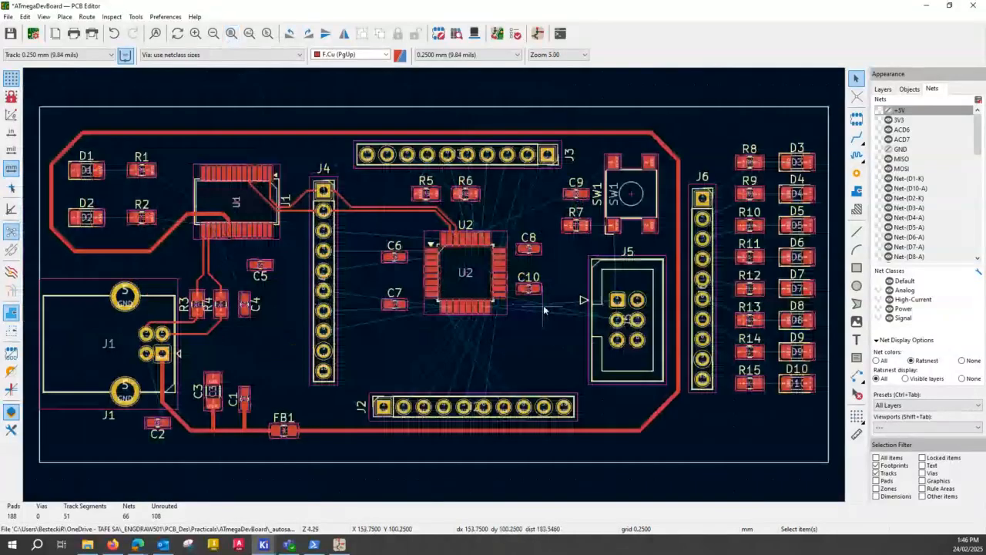
Set the track width to use netclass width and route J2 pad 9 straight down to the +5V track
click(857, 137)
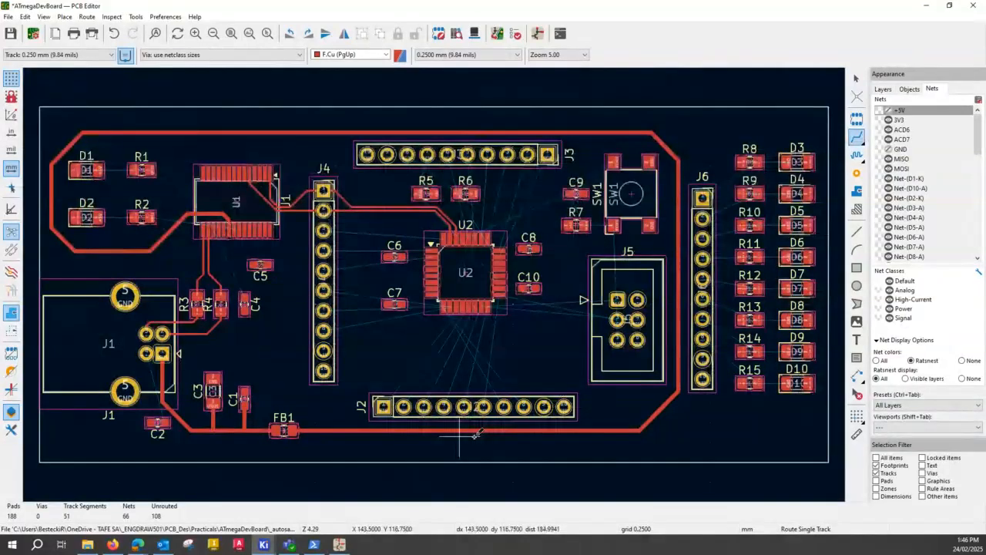
scroll(460, 435, up, 2)
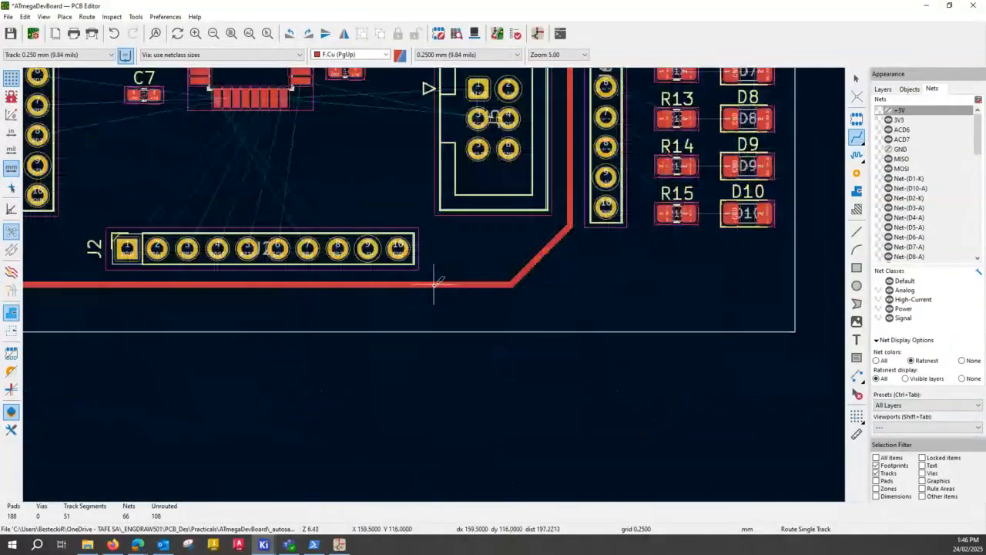
scroll(434, 284, up, 4)
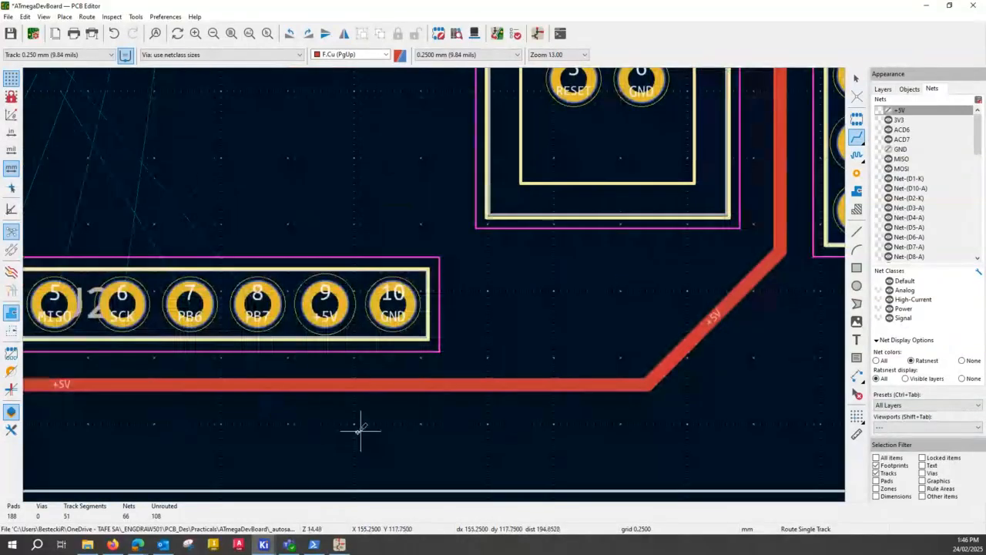
click(106, 58)
click(52, 67)
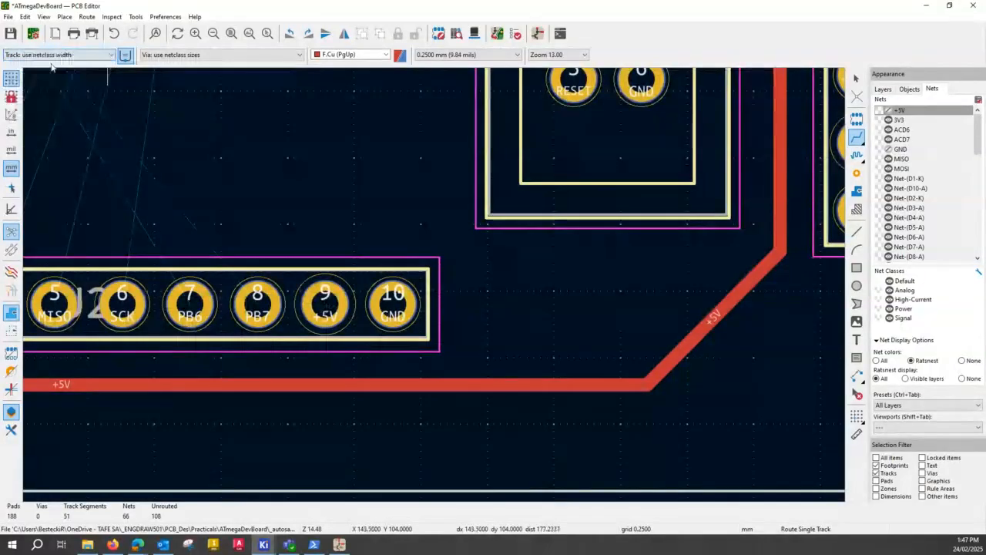
click(327, 288)
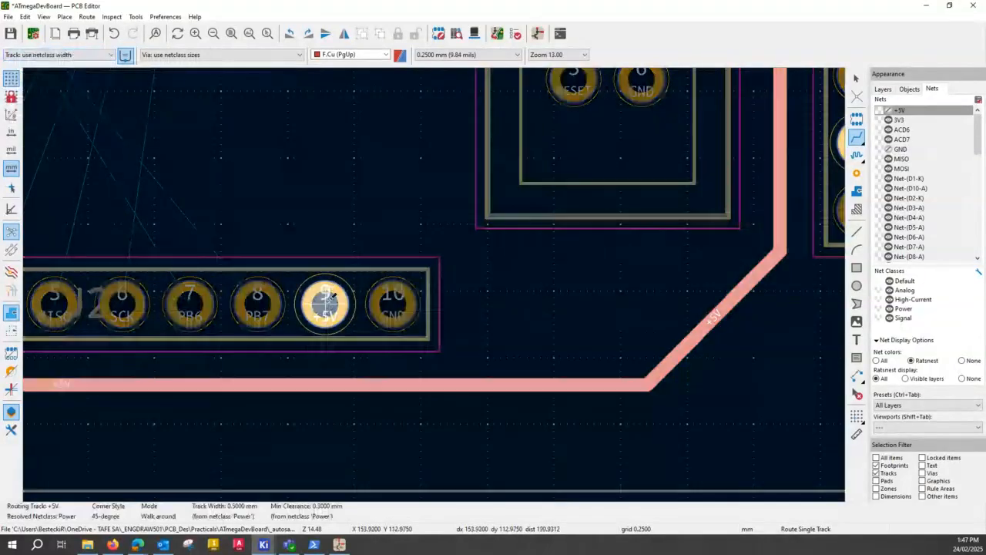
click(328, 383)
scroll(434, 284, down, 2)
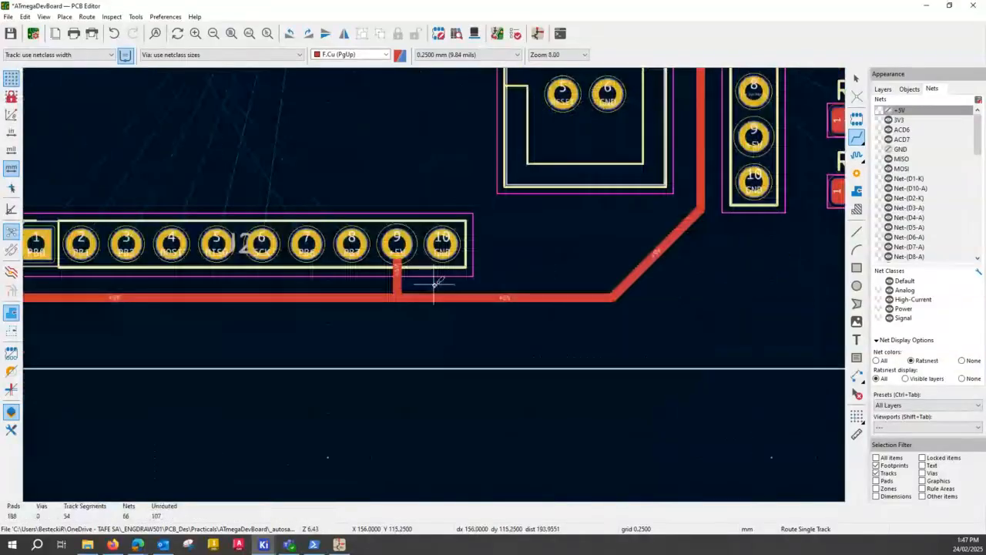
Route J6 pad 9 horizontally to the vertical +5V track between J5 and J6
scroll(434, 284, down, 2)
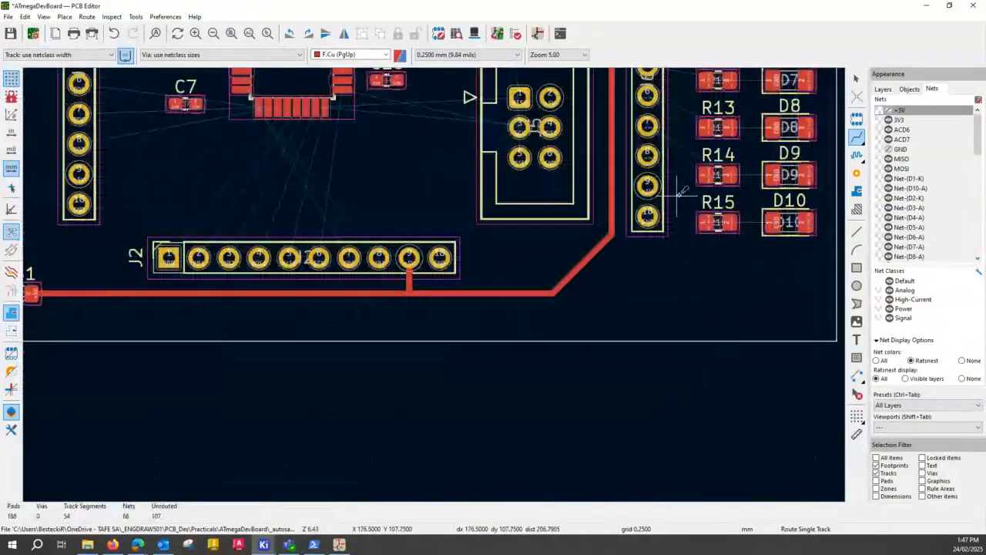
scroll(682, 189, up, 4)
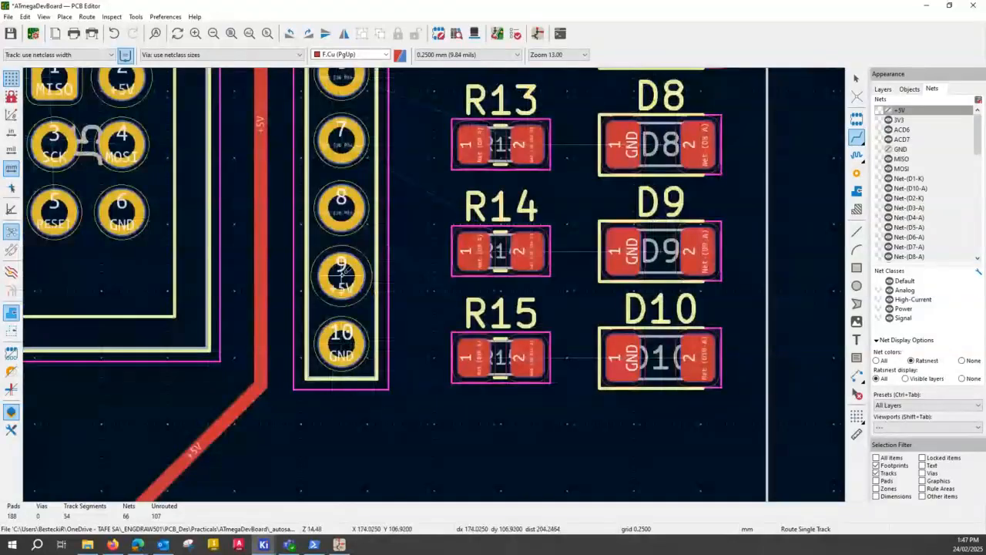
scroll(260, 275, down, 6)
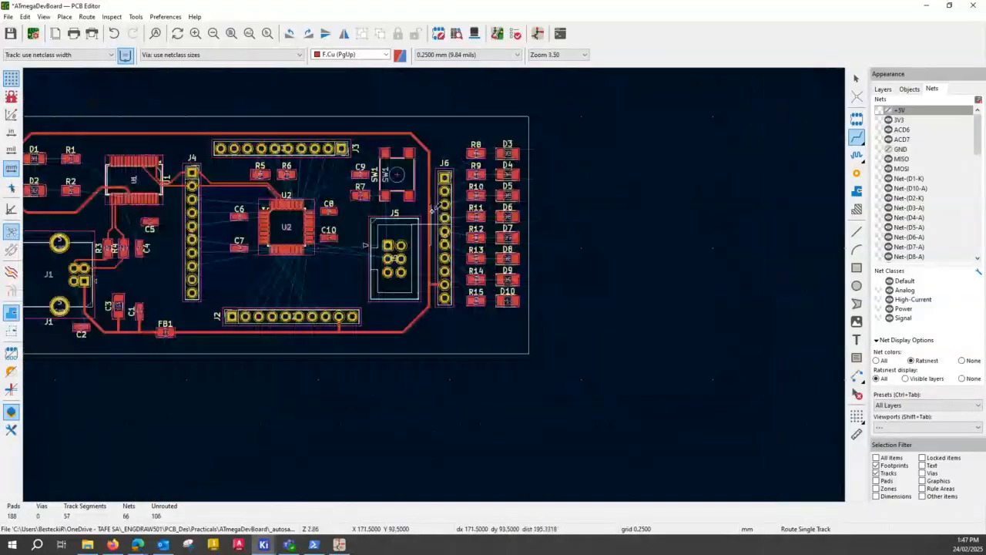
Route J3 pad 9 straight up to the +5V track along the board's upper edge
scroll(380, 312, up, 2)
scroll(379, 312, up, 2)
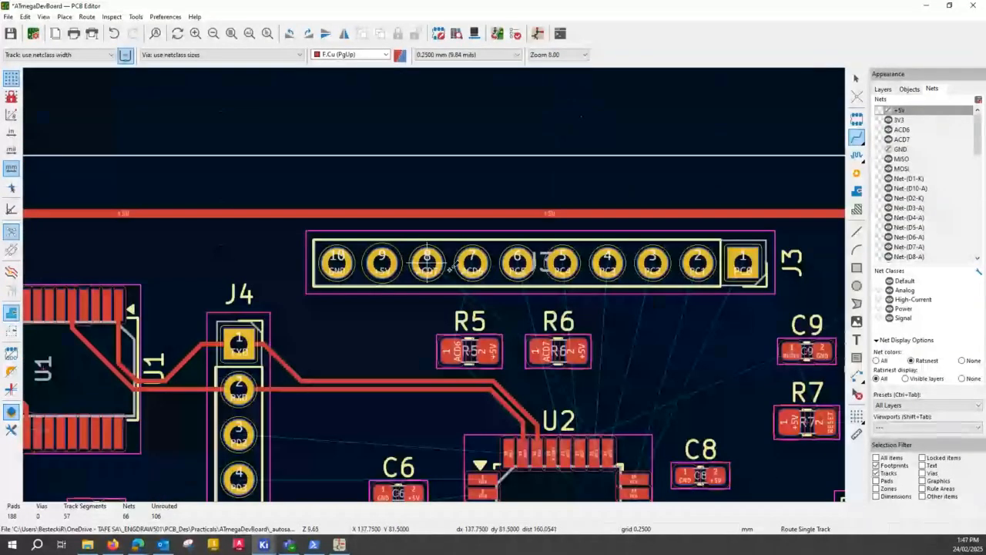
scroll(477, 254, up, 4)
click(382, 263)
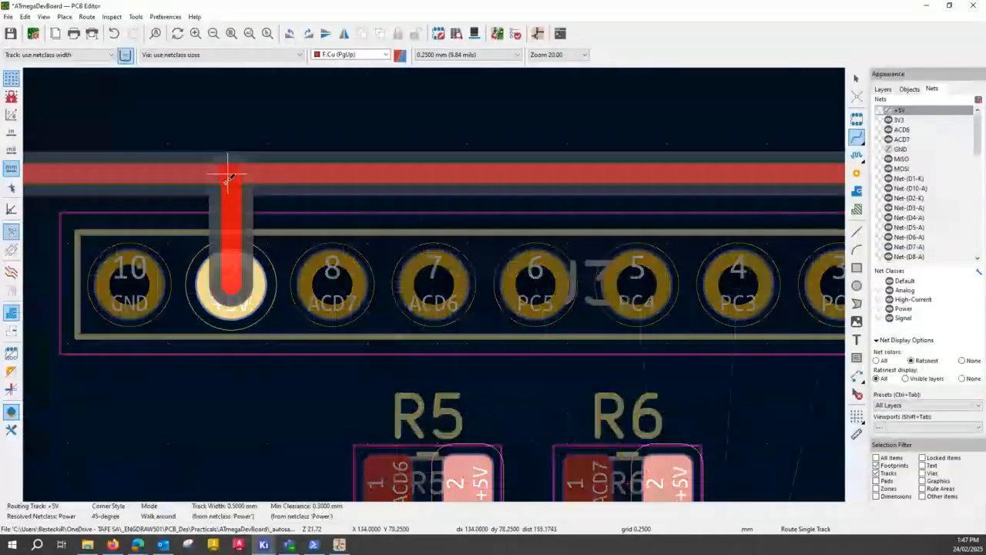
click(228, 177)
scroll(465, 308, down, 6)
scroll(463, 308, down, 2)
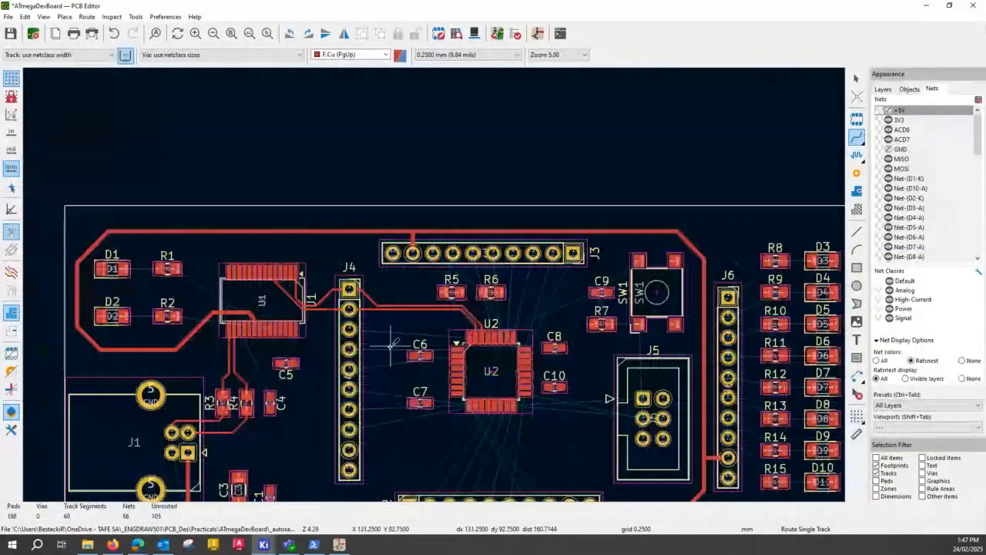
Route J4 pad 9 around the left of GND pad 10 and down to the +5V track just right of FB1
middle_drag(375, 439, 350, 330)
scroll(348, 330, up, 6)
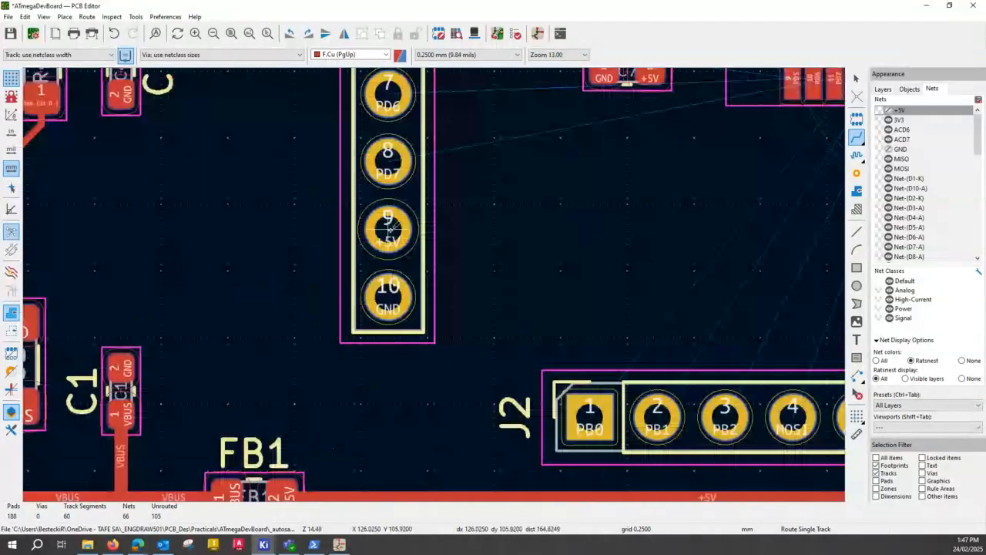
middle_drag(411, 399, 393, 329)
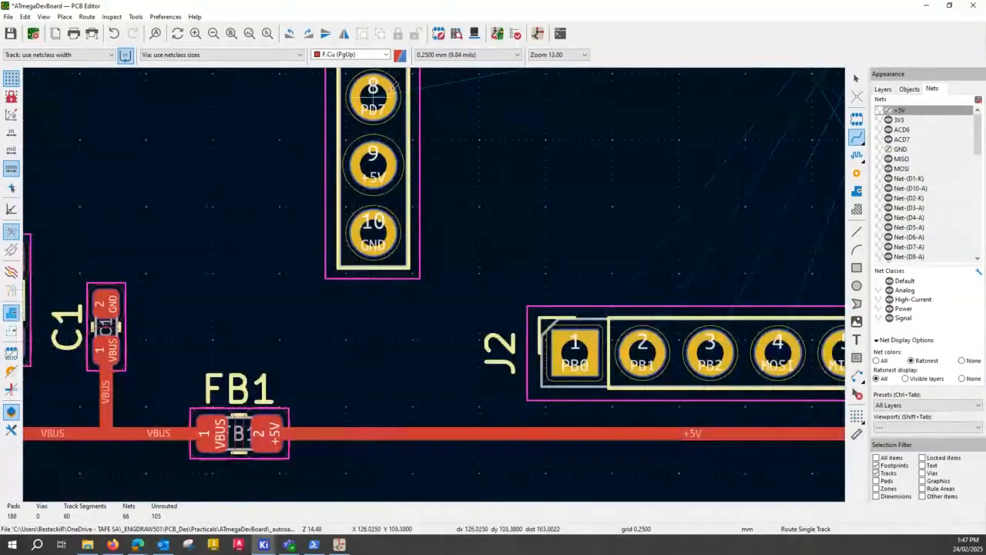
click(376, 159)
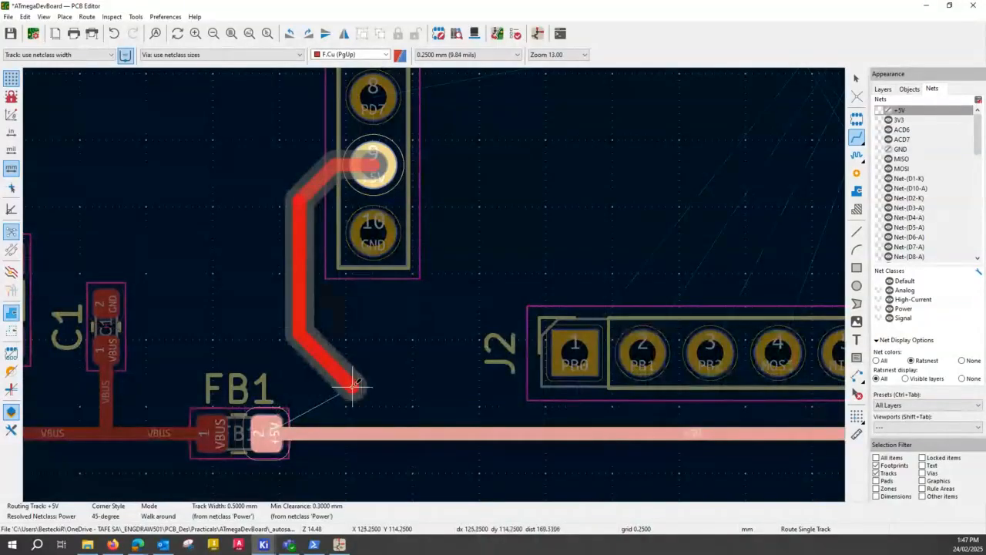
click(352, 430)
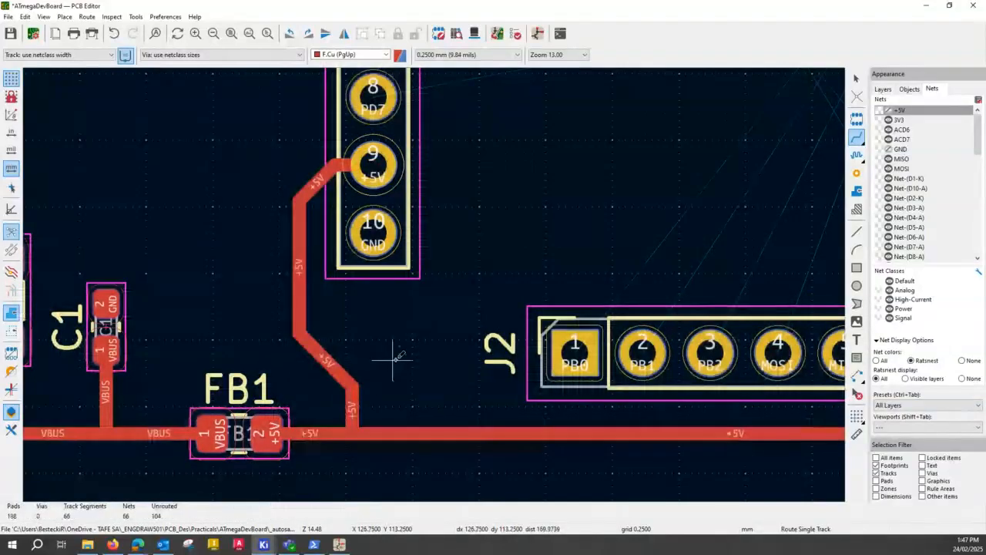
scroll(393, 359, down, 3)
scroll(437, 281, down, 2)
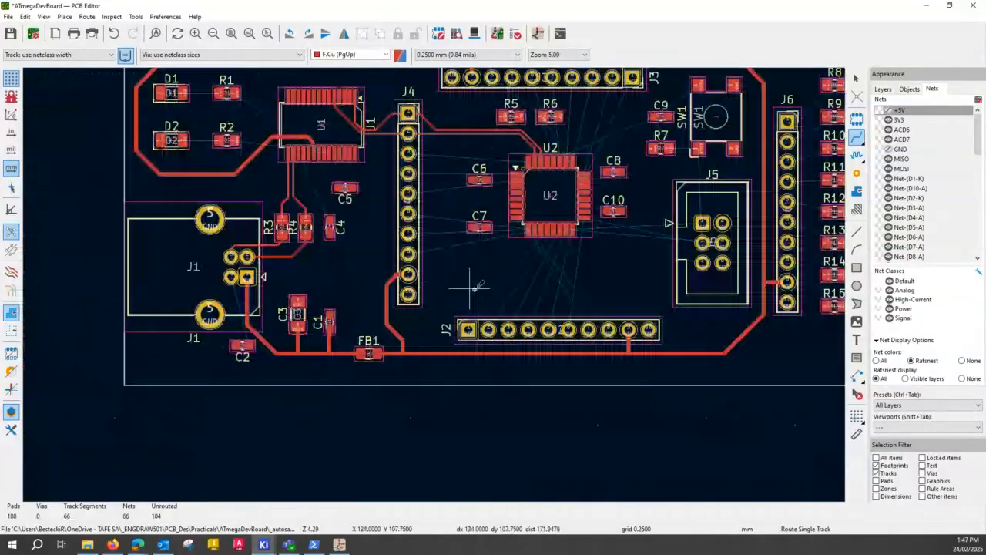
Set the track width to 0.250 mm and route U1 pad 4 straight up to the +5V track along the board's upper edge
scroll(493, 273, down, 2)
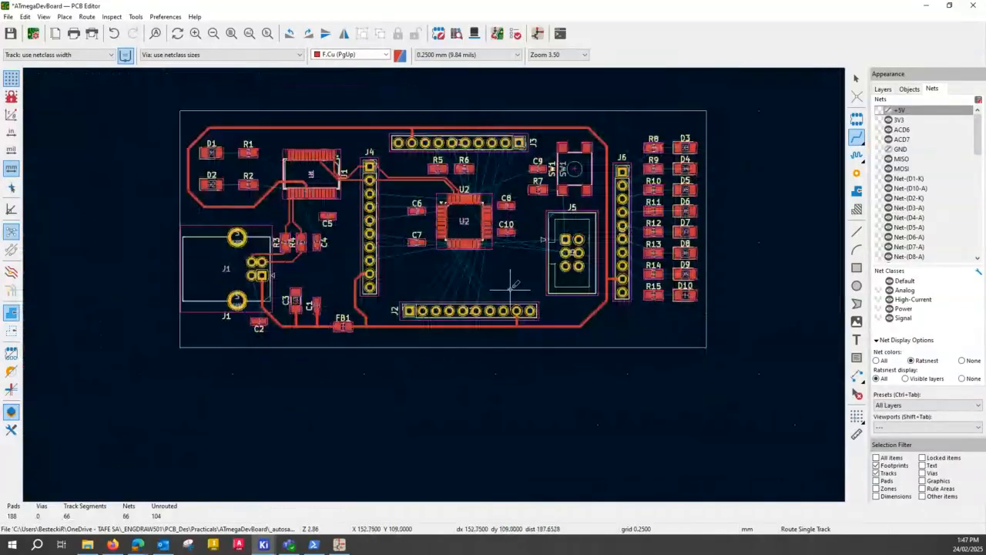
middle_drag(510, 290, 452, 348)
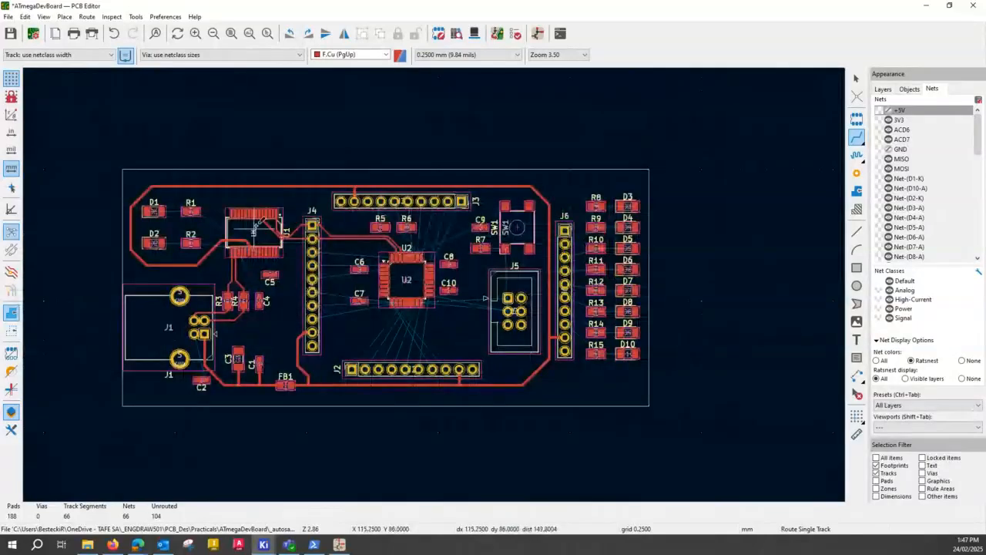
scroll(256, 226, up, 5)
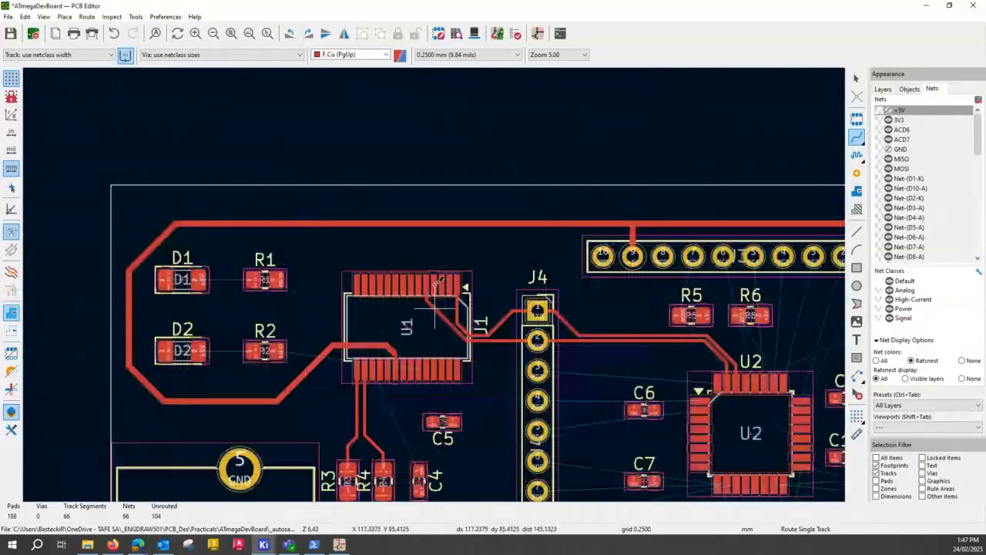
scroll(436, 291, up, 5)
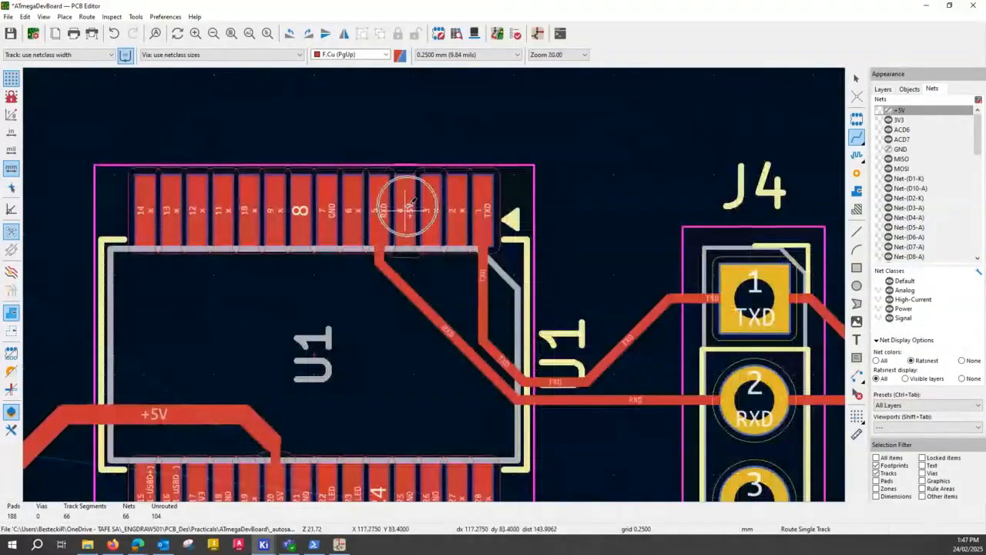
scroll(466, 175, up, 2)
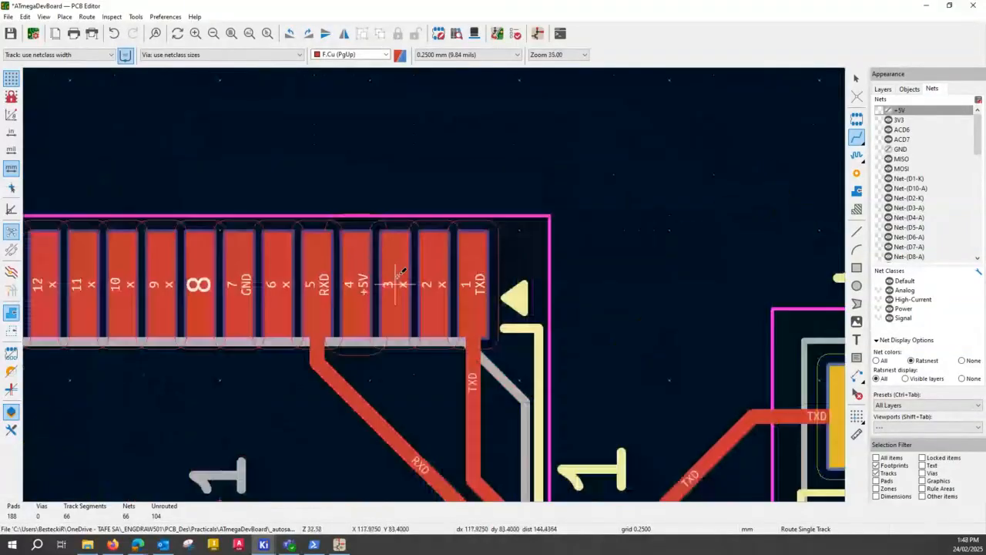
scroll(363, 236, up, 2)
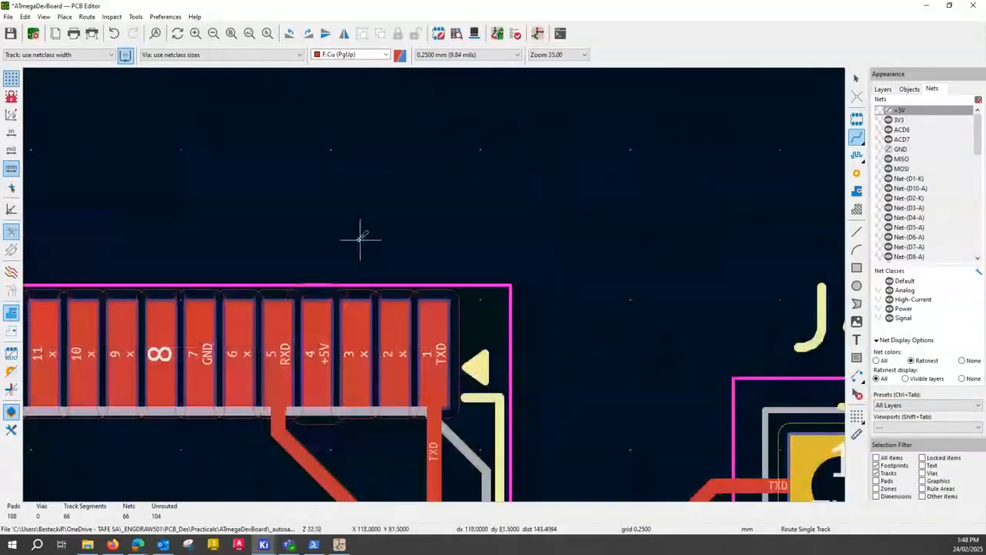
scroll(348, 285, up, 3)
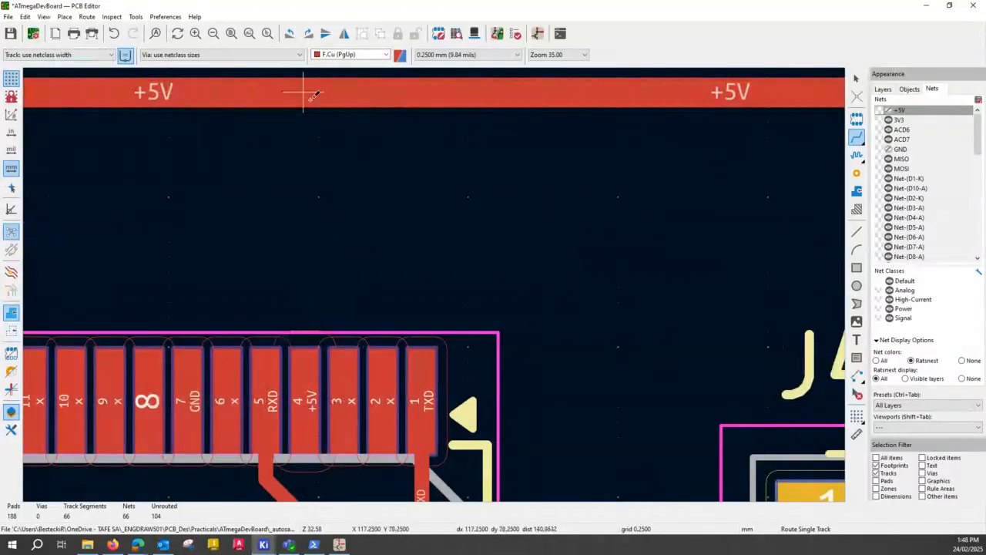
click(110, 54)
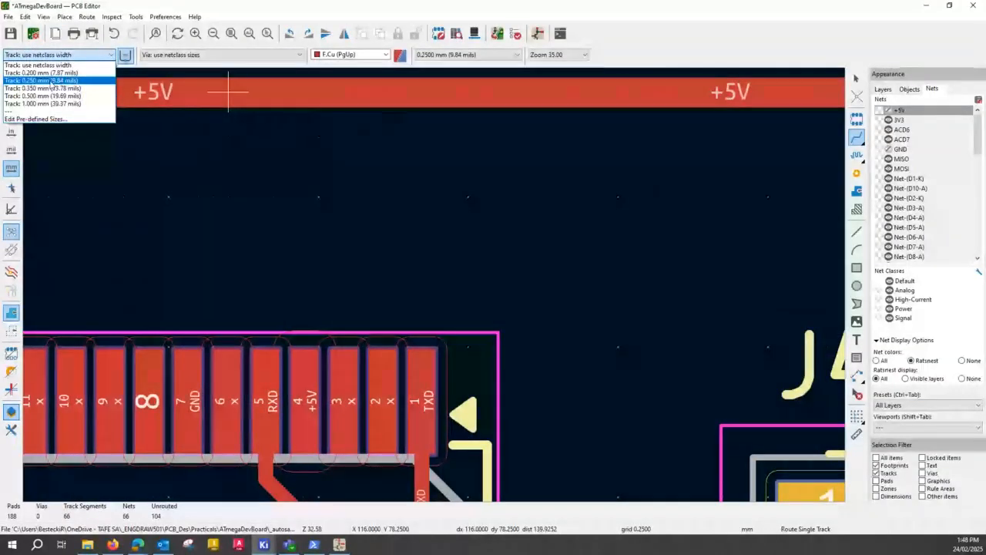
click(42, 80)
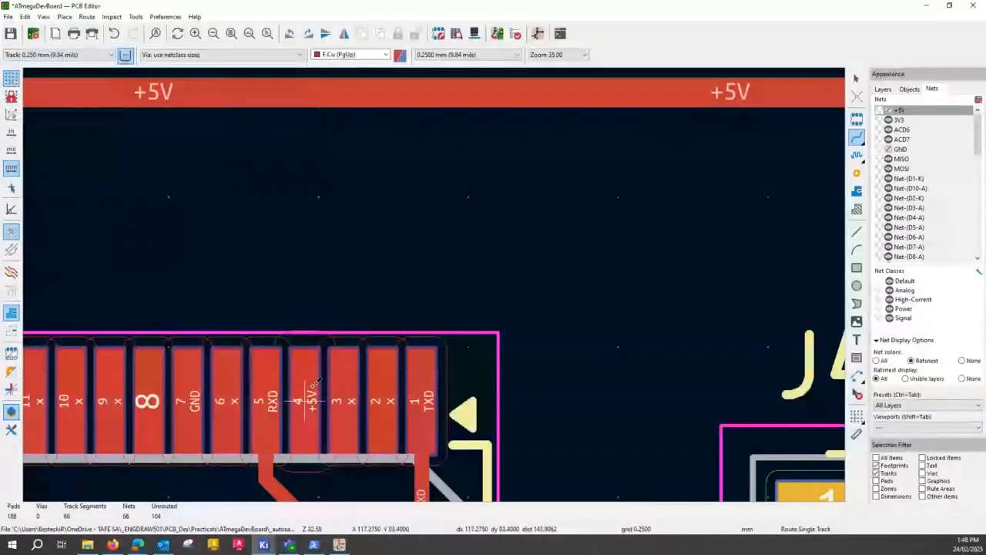
click(306, 397)
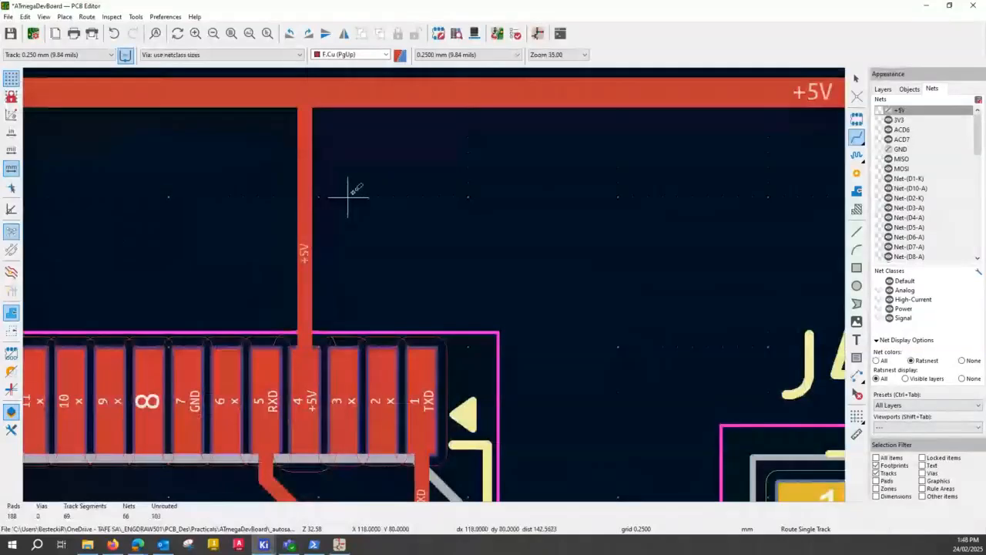
Review the routed +5V loop and the remaining unrouted connections around U2 and the headers across the whole board
scroll(348, 197, down, 1)
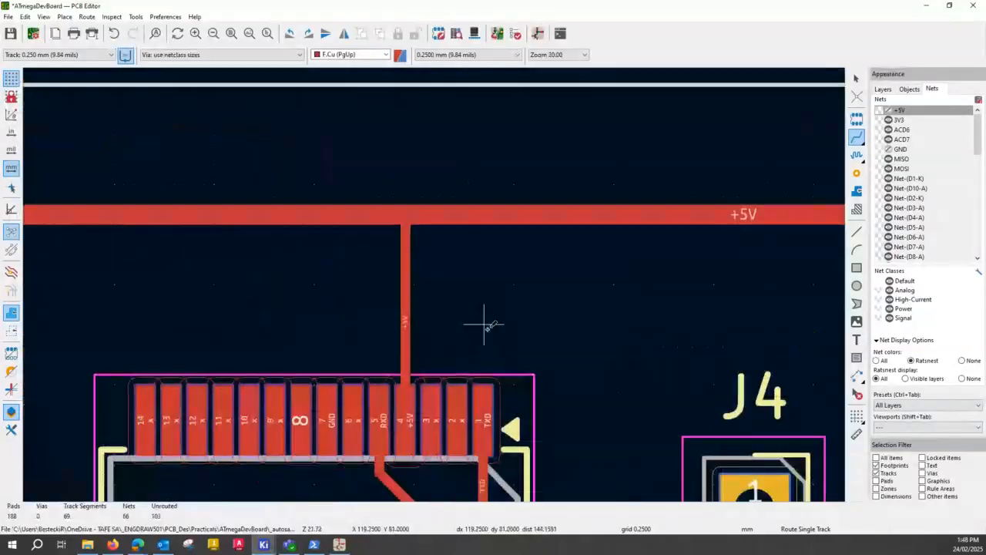
scroll(484, 325, down, 2)
scroll(440, 279, down, 2)
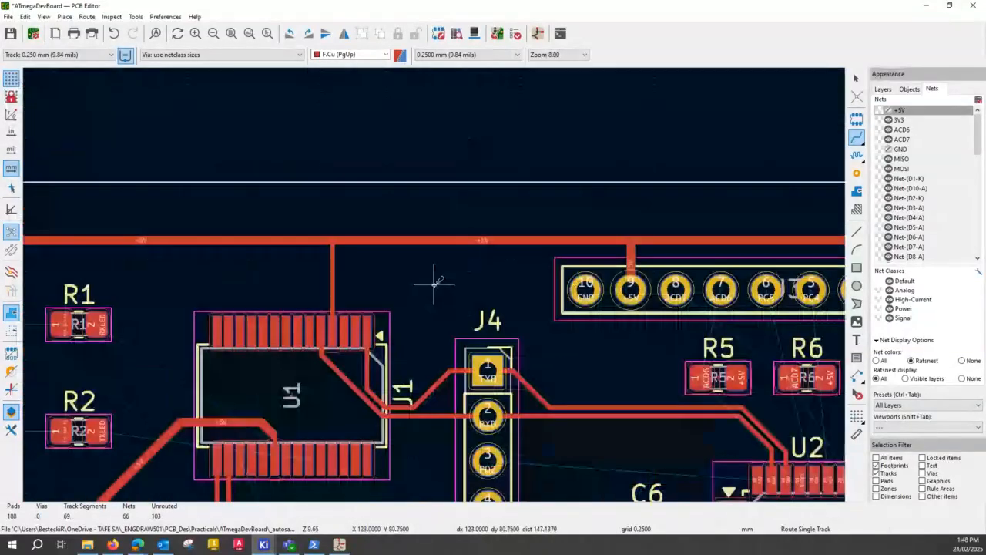
scroll(440, 280, down, 1)
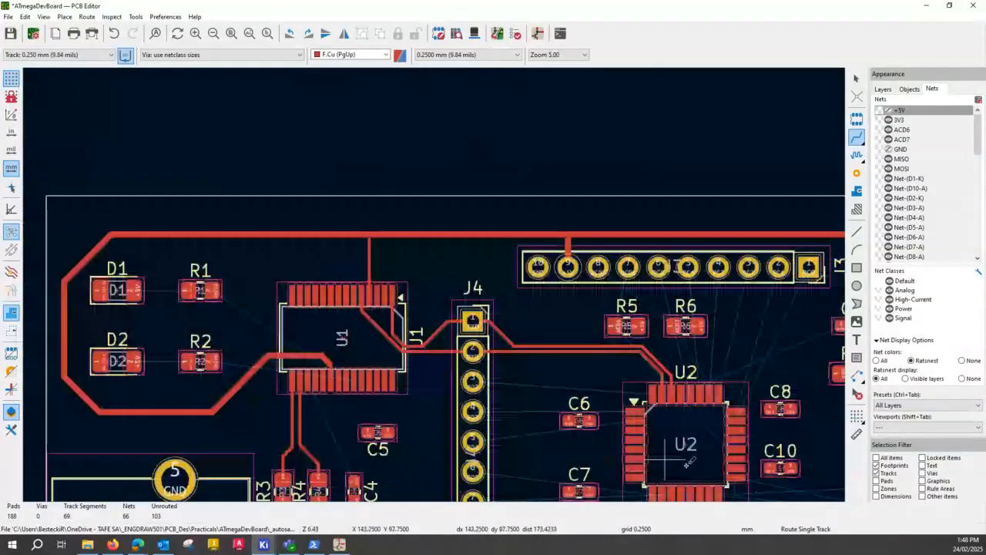
middle_drag(688, 461, 443, 279)
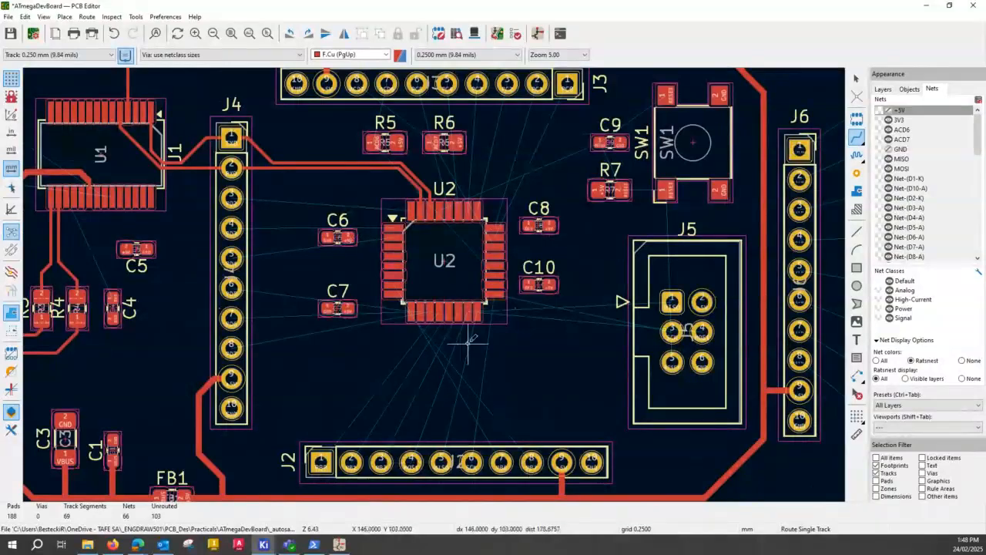
scroll(468, 343, down, 3)
middle_drag(415, 290, 443, 358)
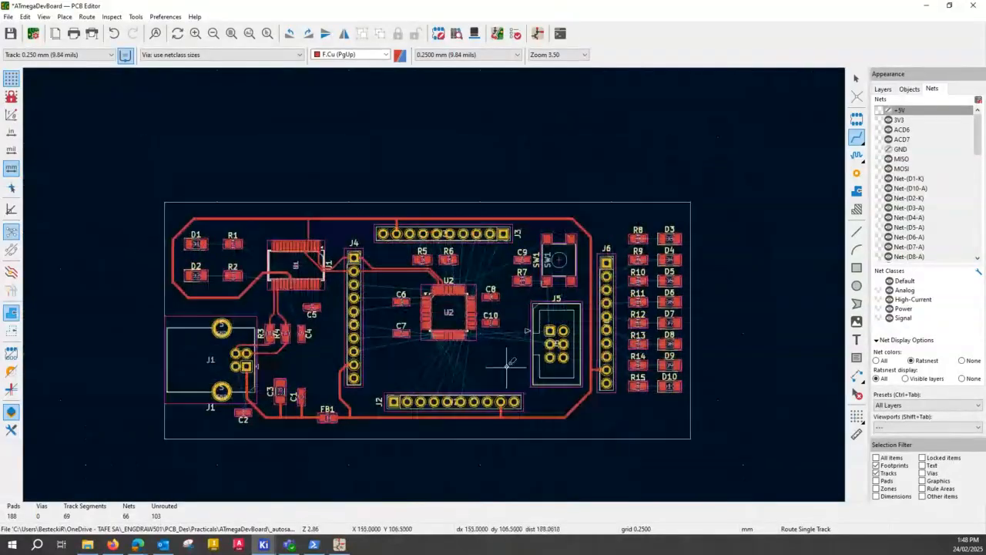
scroll(508, 368, up, 2)
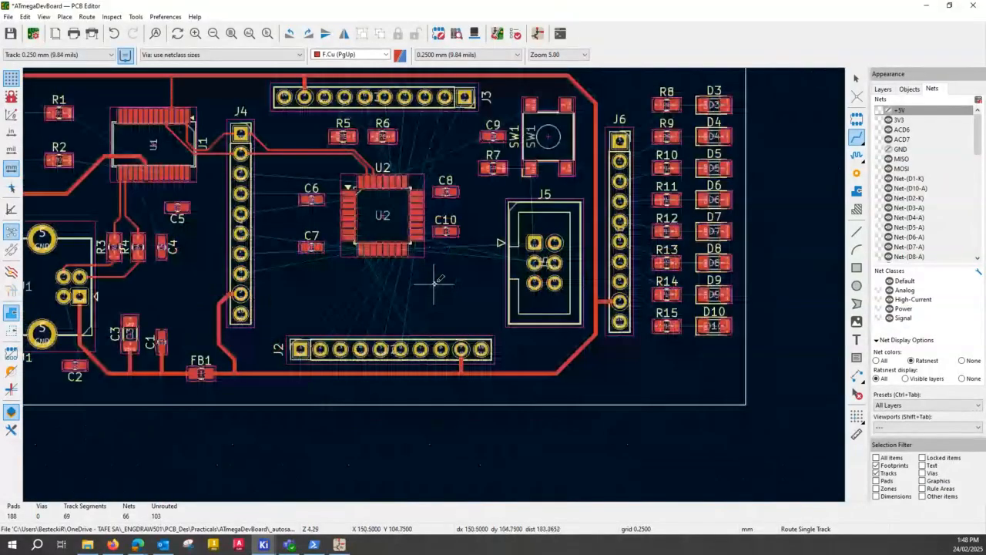
click(231, 34)
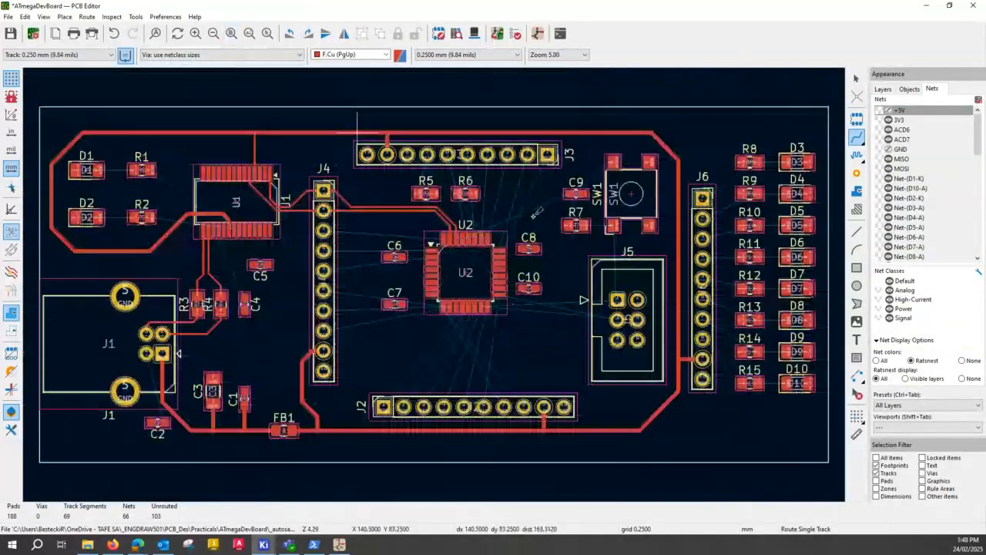
key(Escape)
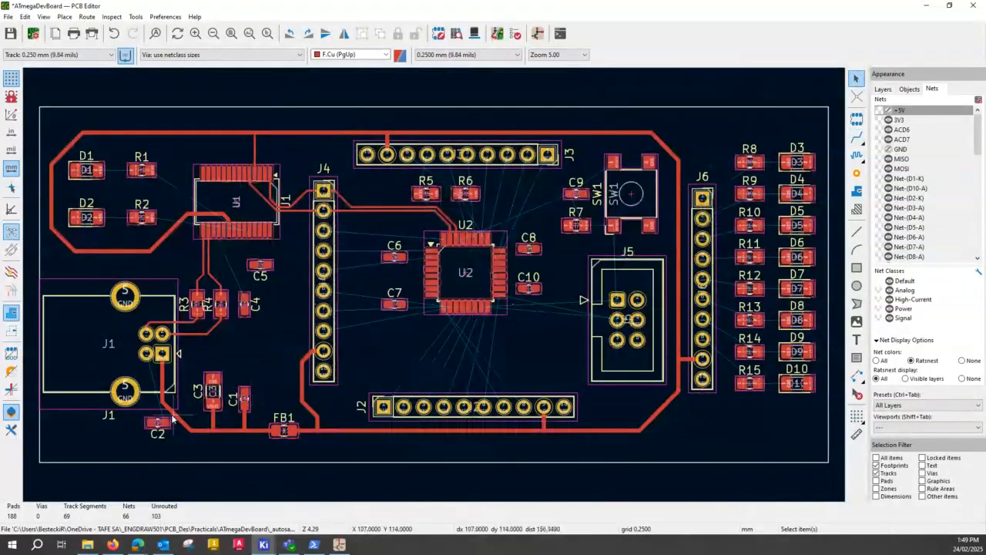
Move capacitor C2 left so it sits directly below J1's lower GND pad 5
scroll(166, 387, up, 2)
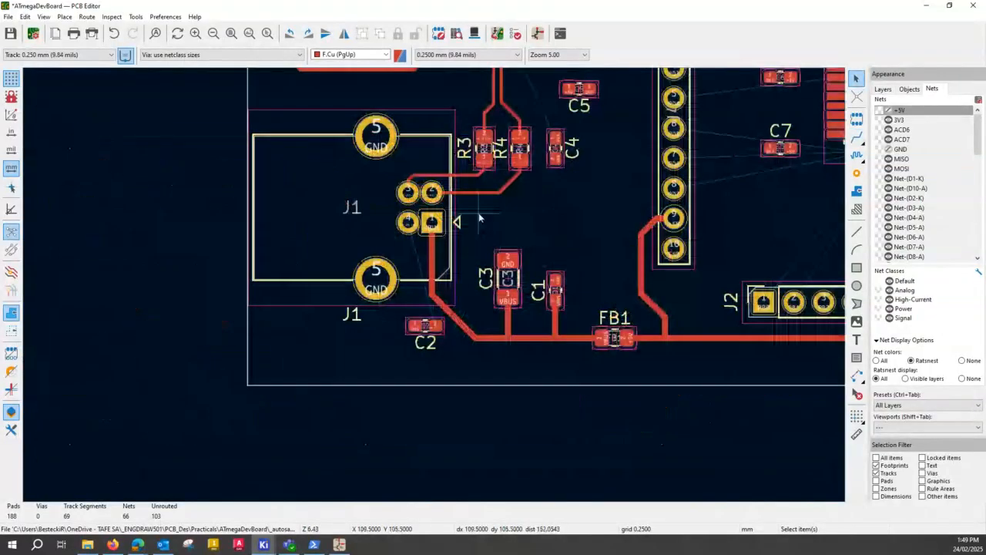
scroll(455, 216, up, 2)
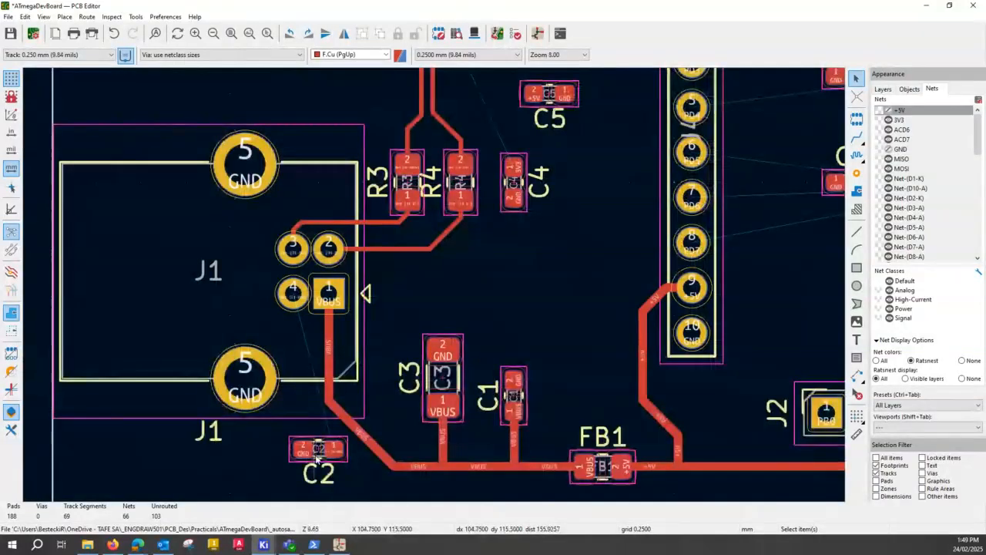
drag(318, 449, 235, 456)
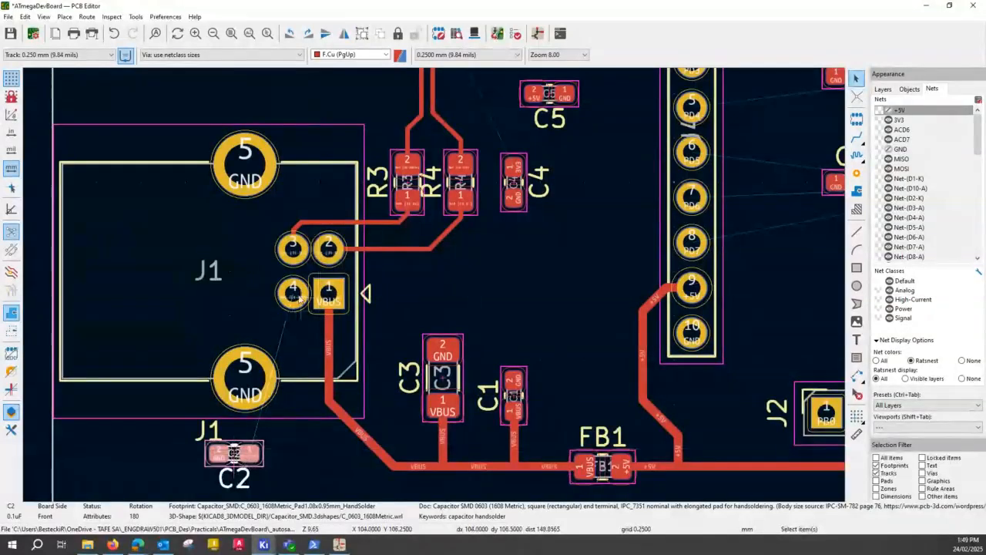
Route a single track from J1 pad 4 straight down, then angled left into C2 pad 1
click(857, 138)
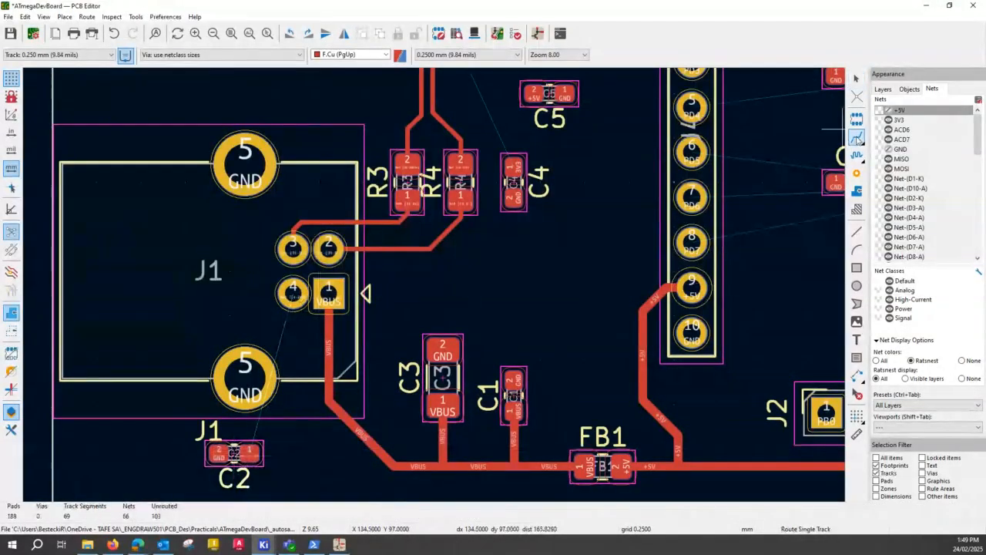
click(293, 292)
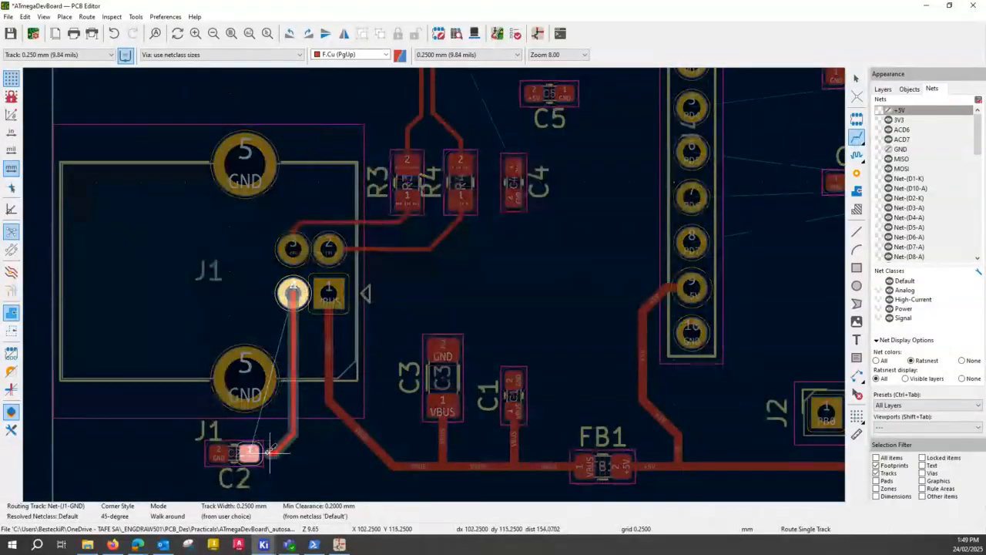
click(270, 452)
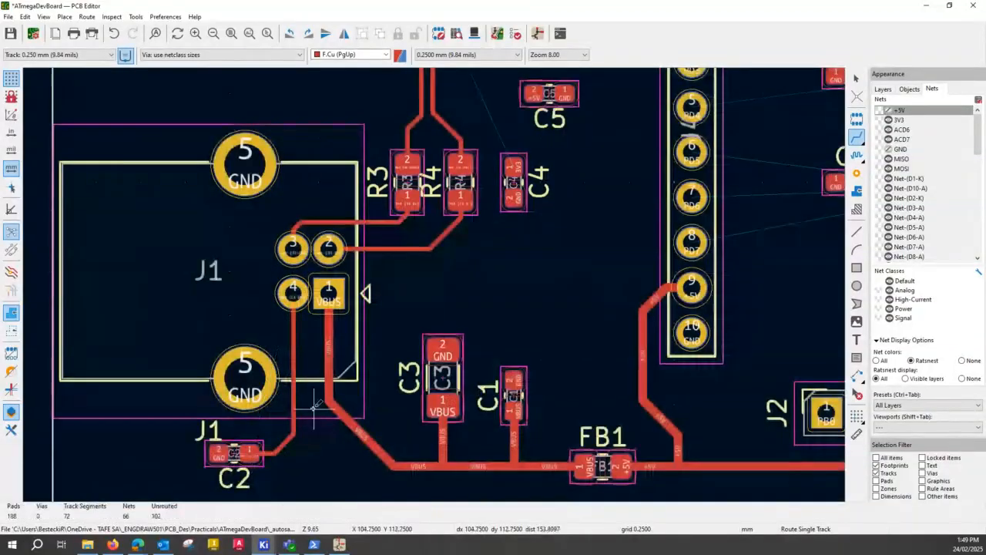
scroll(306, 479, down, 2)
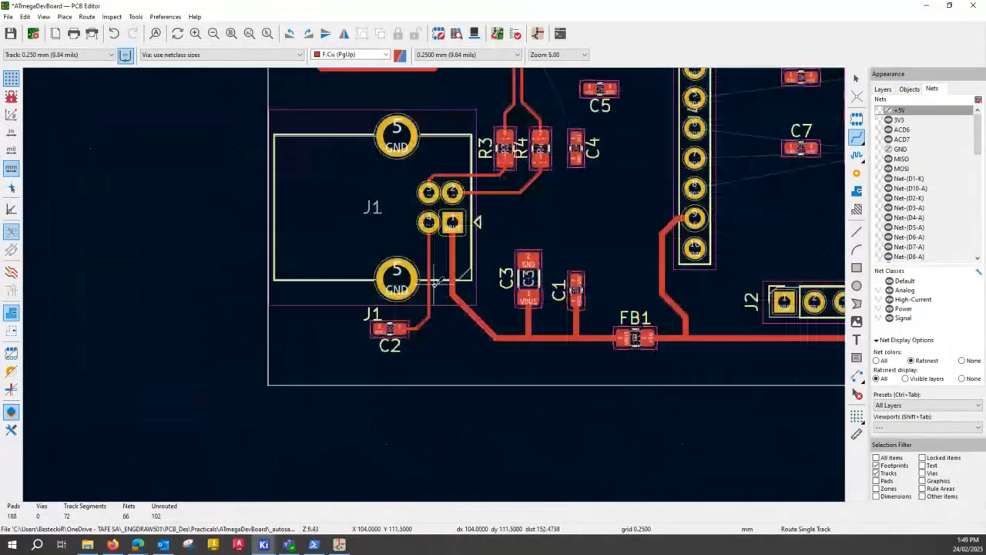
scroll(436, 282, up, 6)
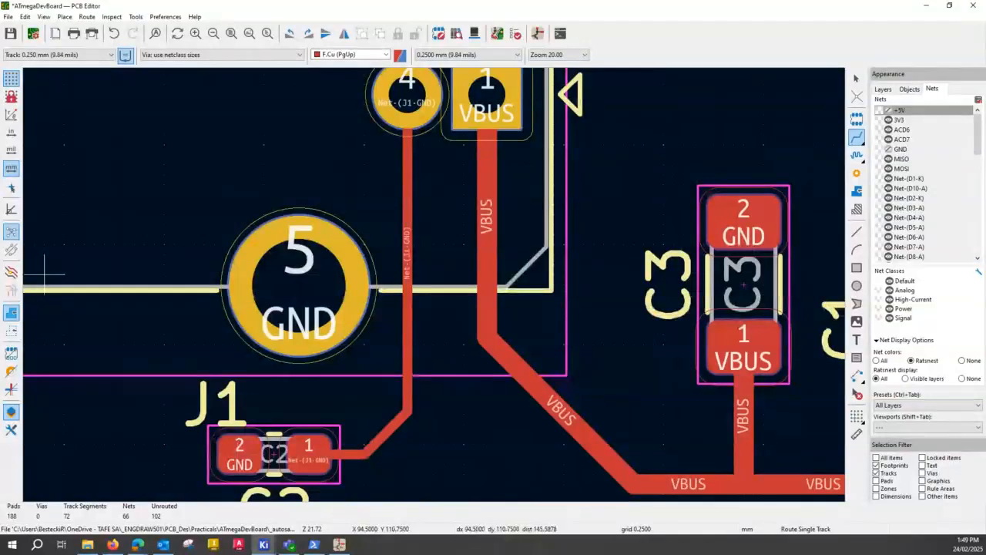
scroll(569, 206, down, 2)
scroll(569, 206, down, 2)
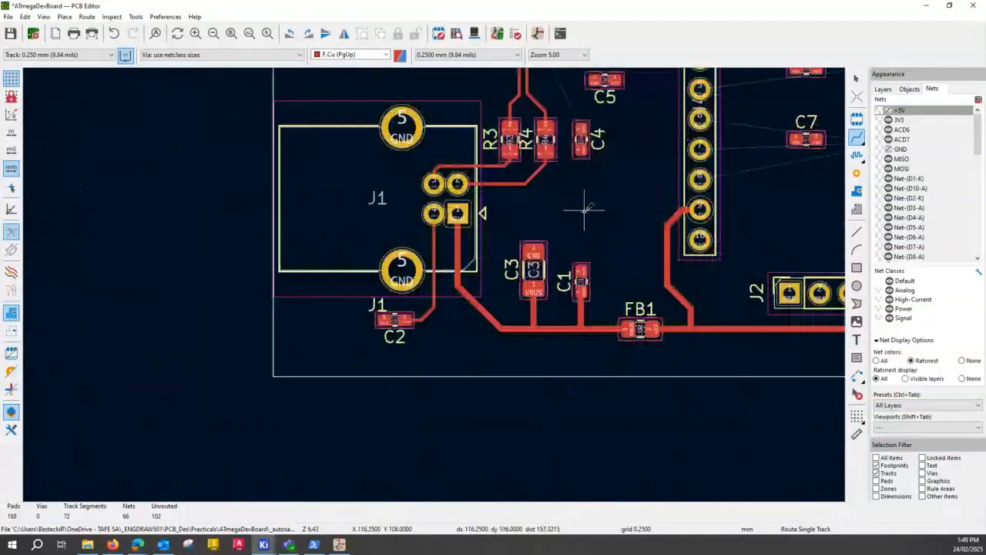
Select D2 and R2 together and move them above and to the right of D1 and R1, against the upper +5V track
middle_drag(585, 208, 430, 281)
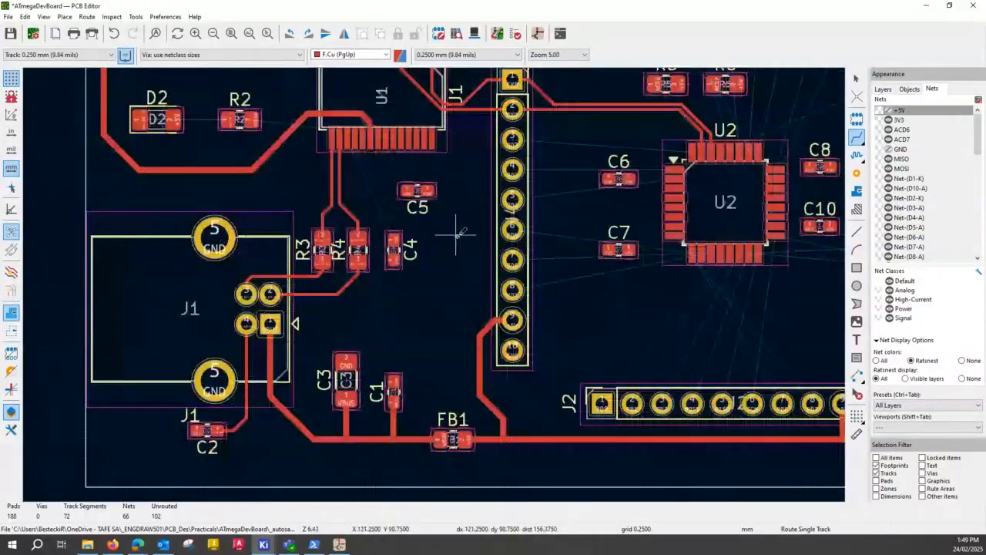
scroll(458, 232, down, 2)
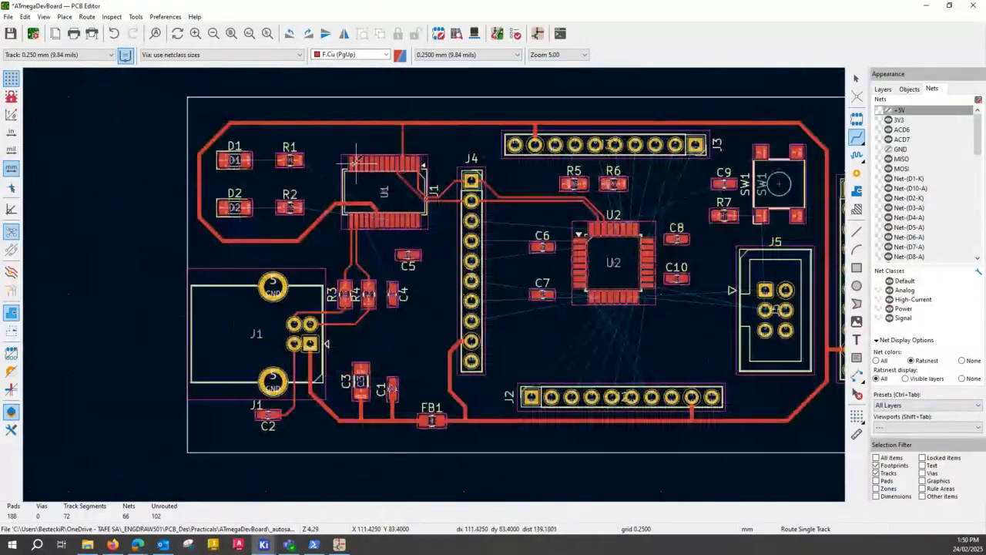
scroll(356, 161, up, 3)
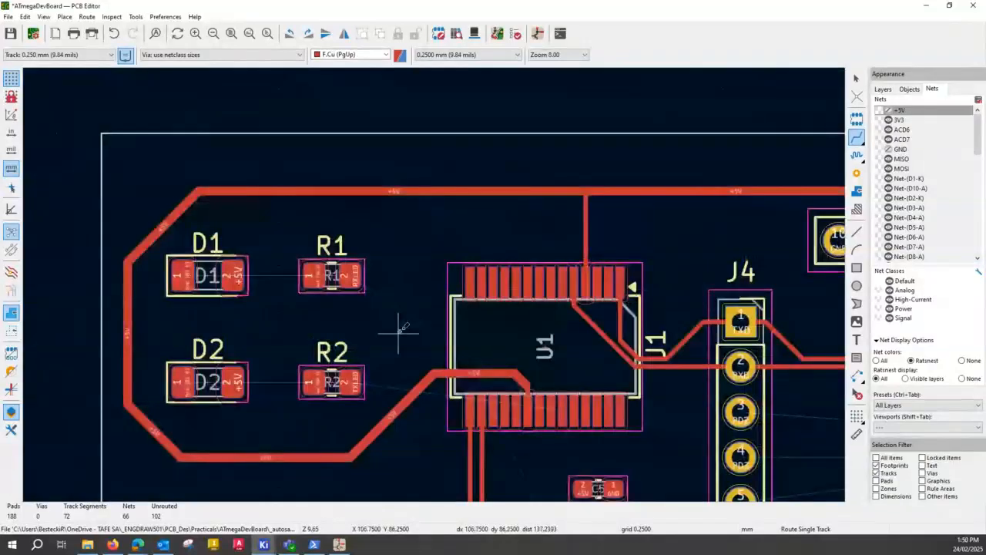
scroll(366, 314, up, 1)
middle_drag(370, 317, 375, 312)
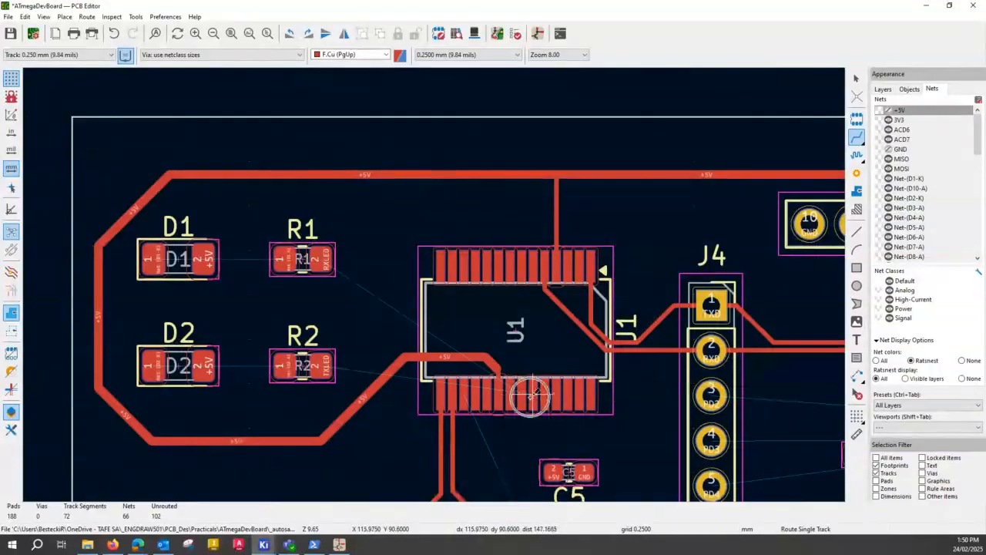
key(Escape)
key(ctrl)
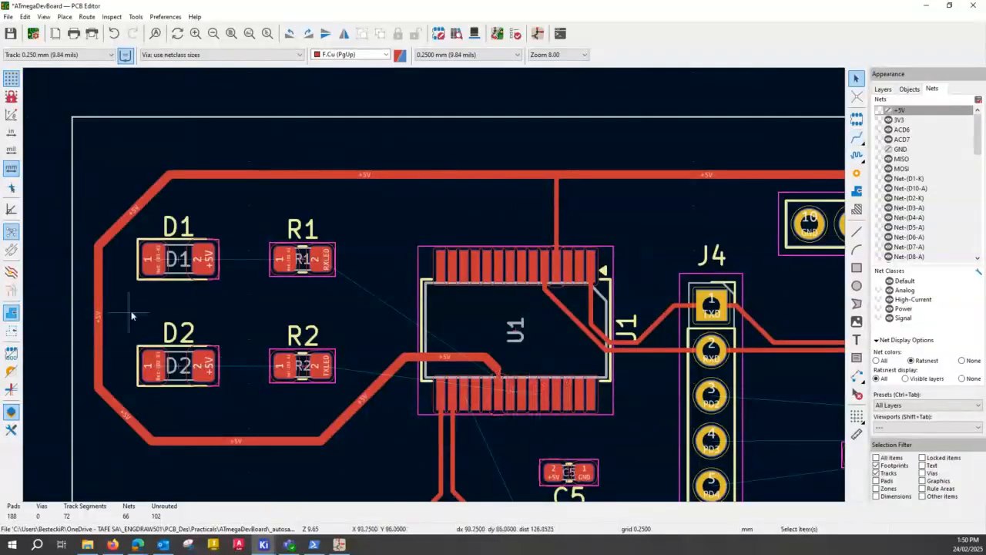
drag(131, 315, 337, 396)
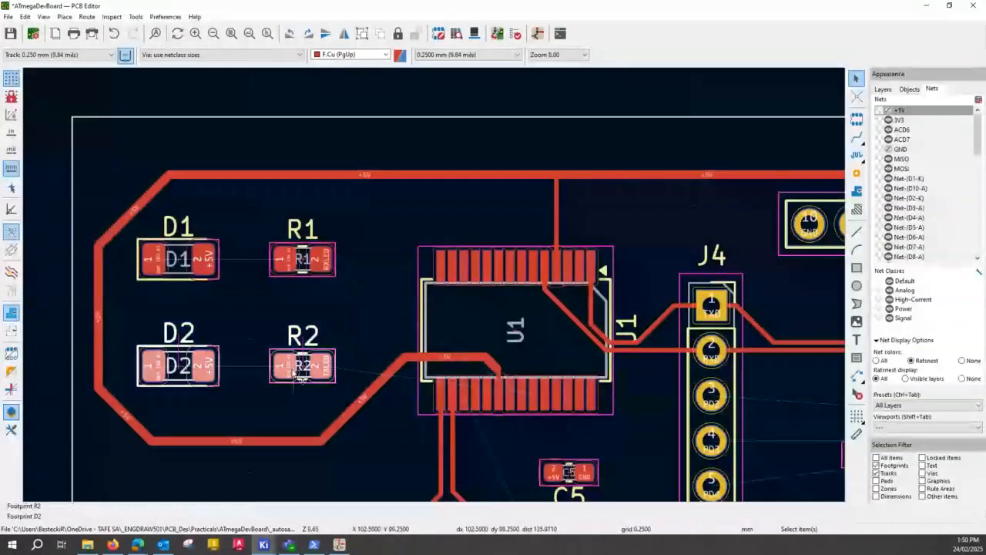
drag(294, 373, 375, 202)
Select D1 and R1 together and move them straight down, level with the +5V track entering U1
click(153, 263)
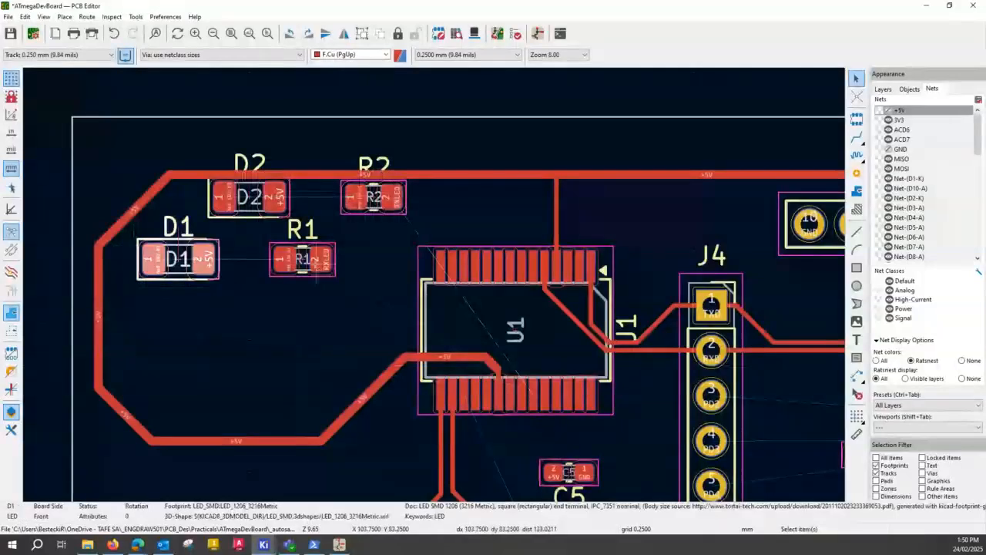
shift+click(311, 264)
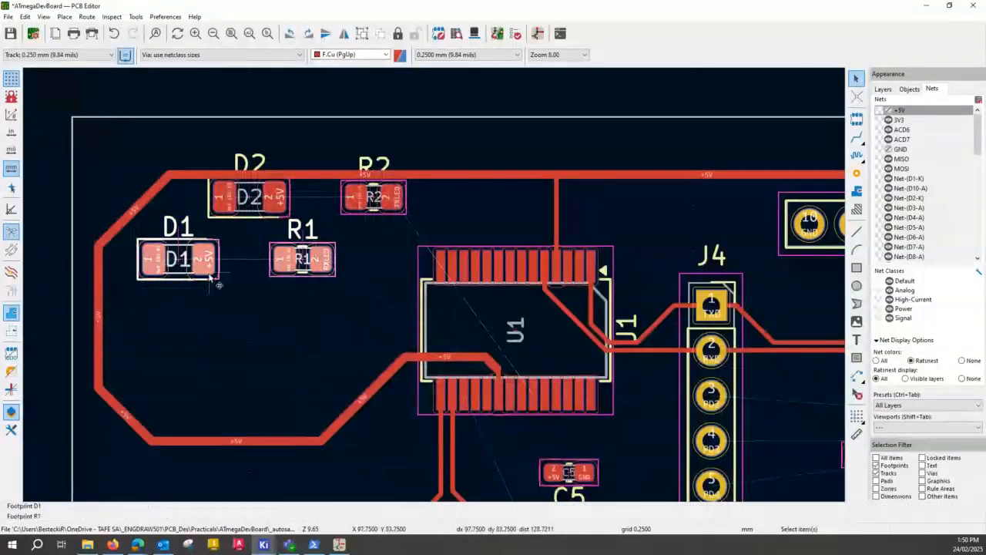
key(m)
click(179, 354)
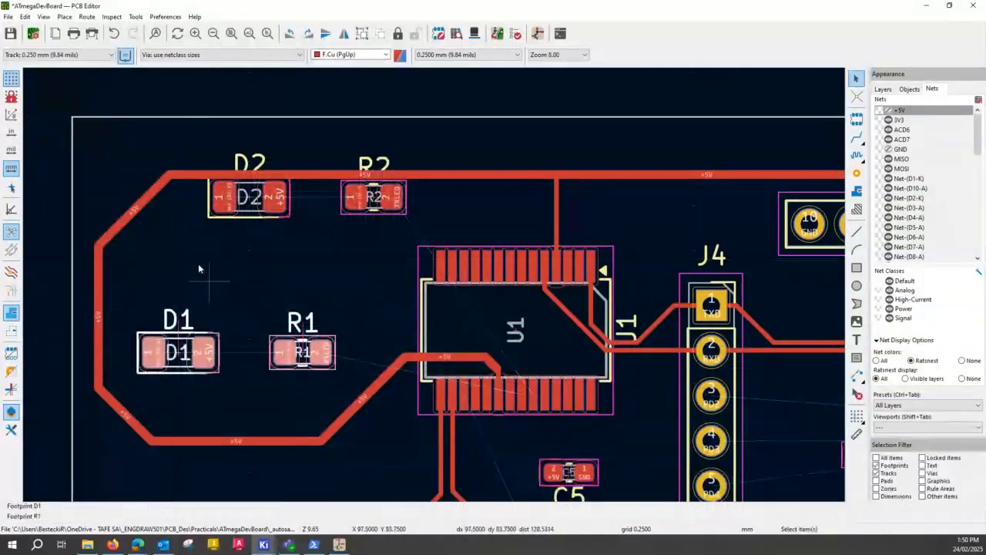
Select D2 and R2 together and place them directly above D1 and R1, aligned in the same columns
click(254, 197)
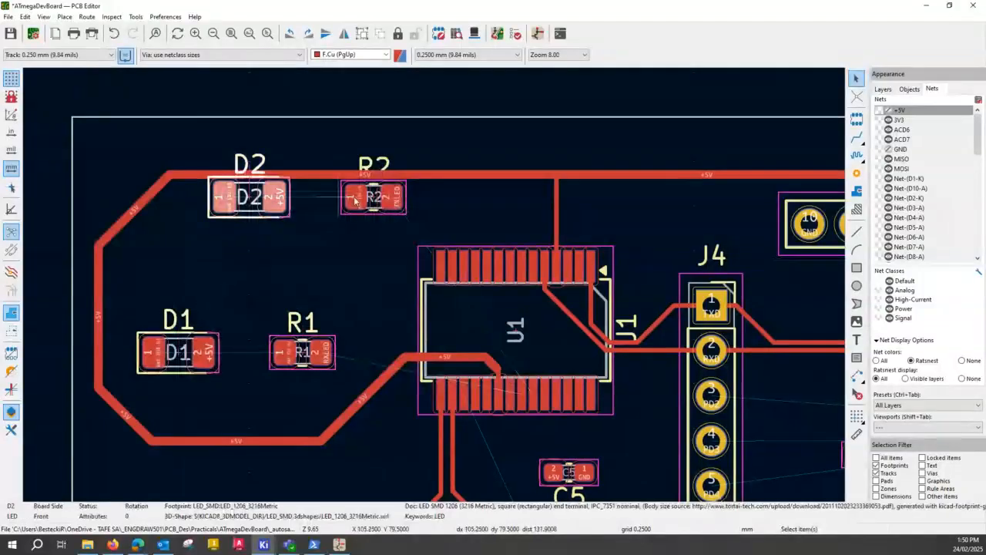
shift+click(355, 199)
key(m)
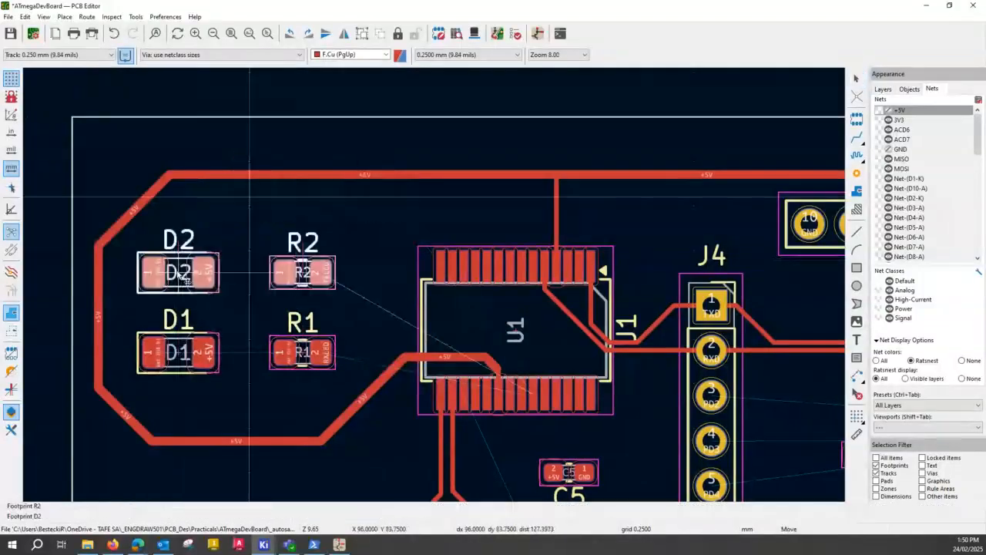
click(180, 276)
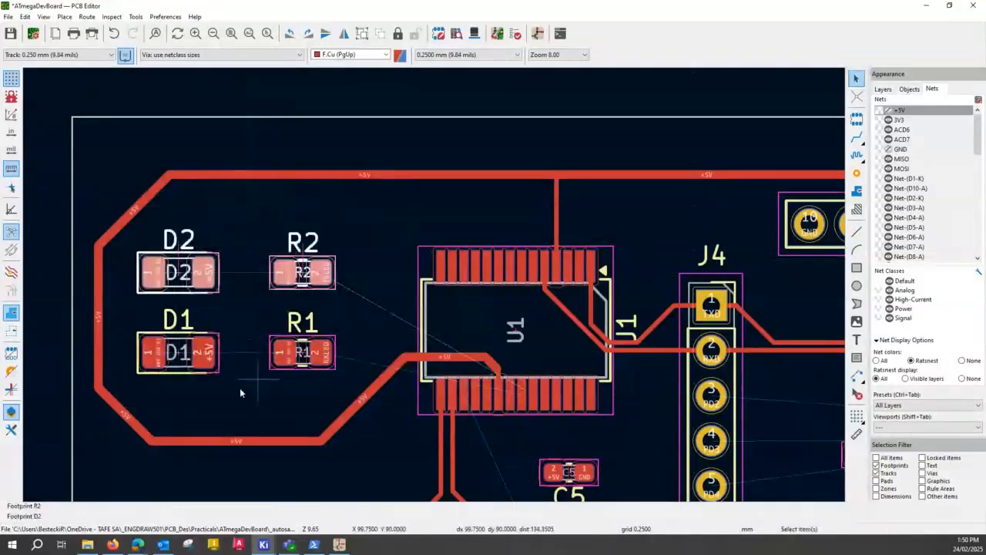
click(239, 387)
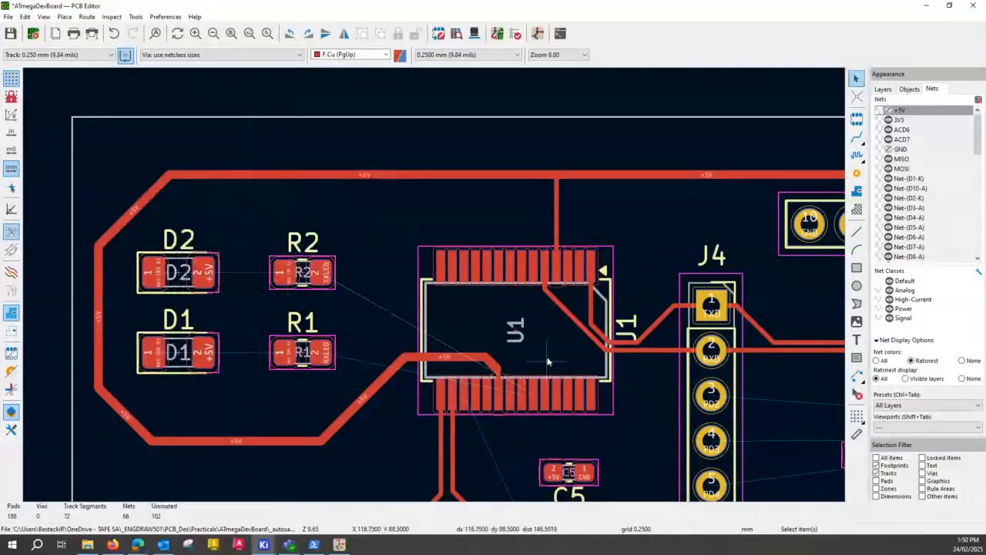
Rotate D2 and D1 by 180 degrees so each LED's pad 1 faces its resistor and the +5V pads face outward
middle_drag(548, 361, 462, 337)
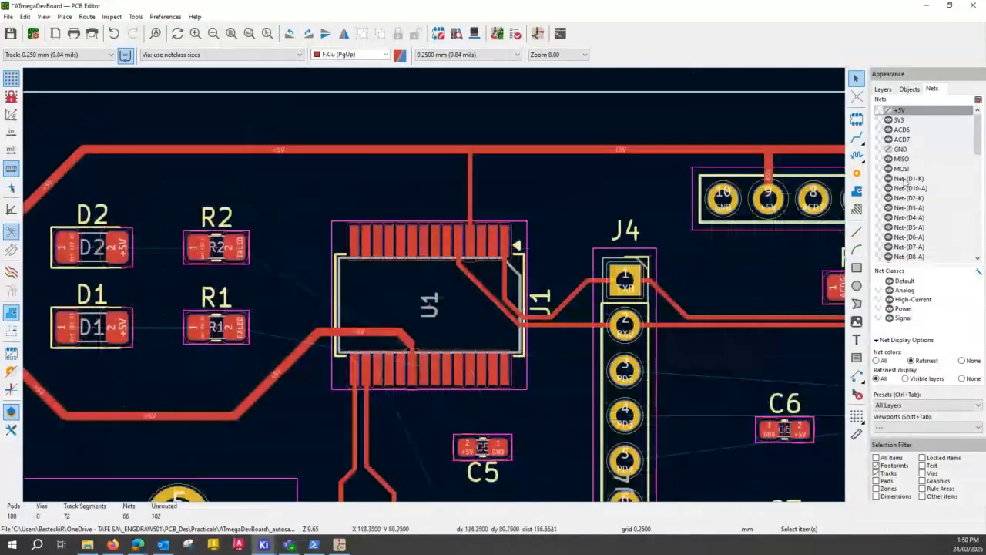
click(857, 138)
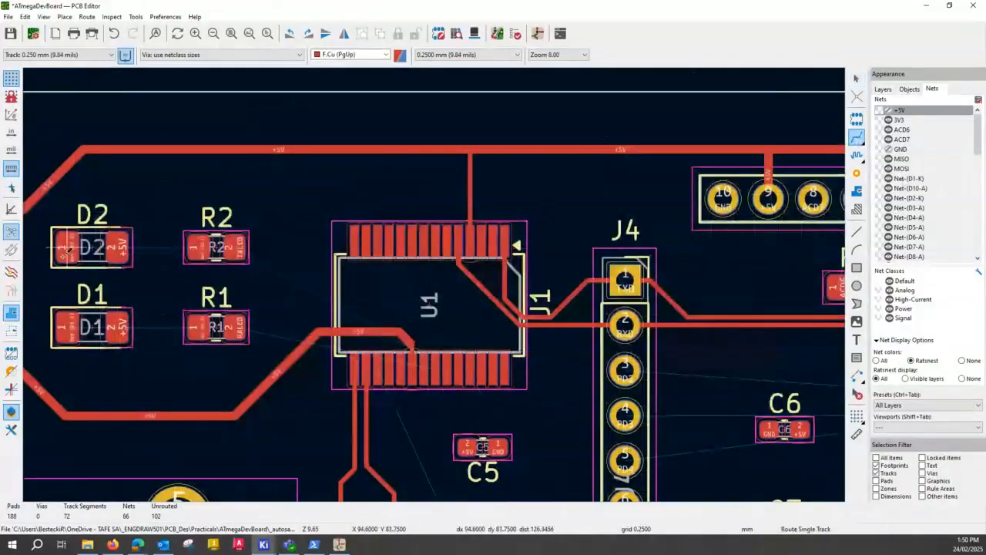
key(Escape)
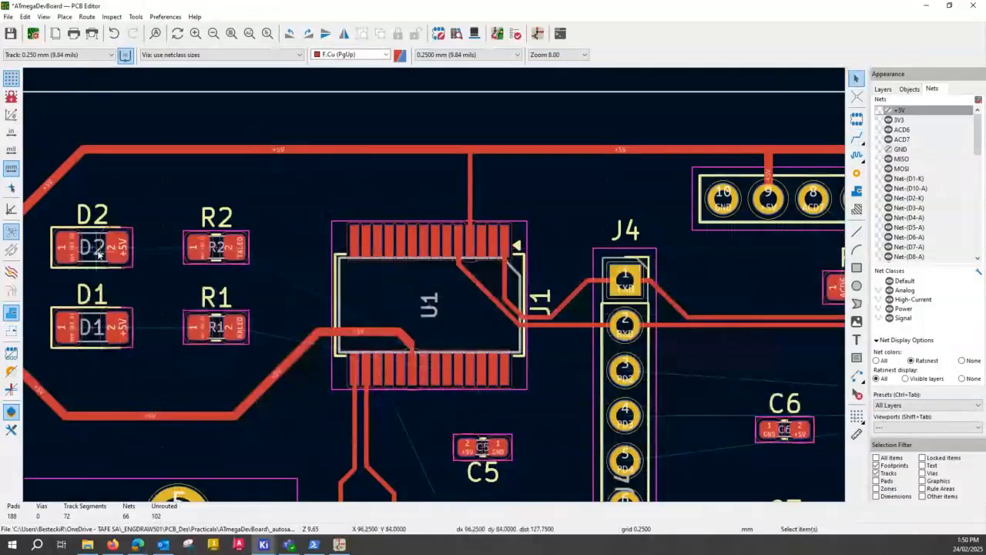
key(ctrl)
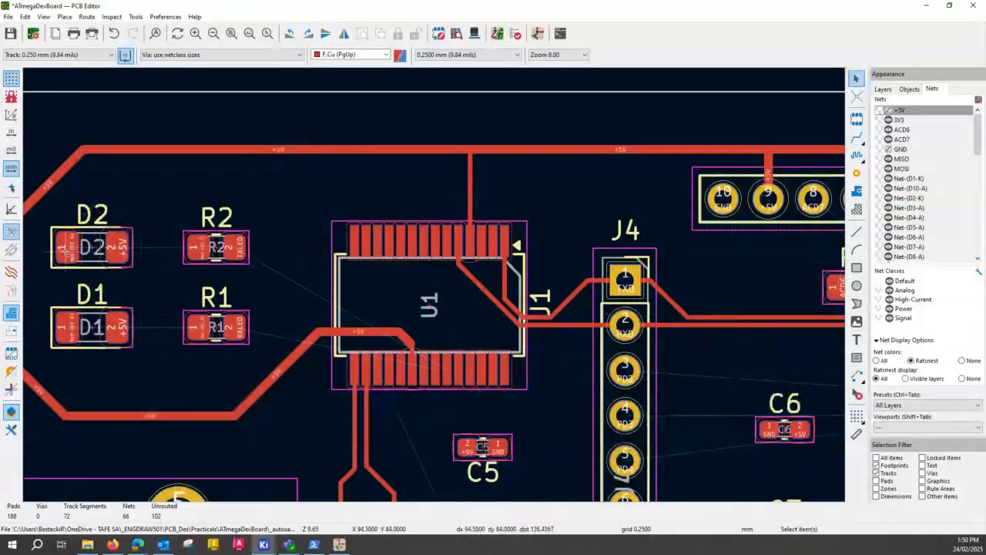
key(ctrl)
click(91, 247)
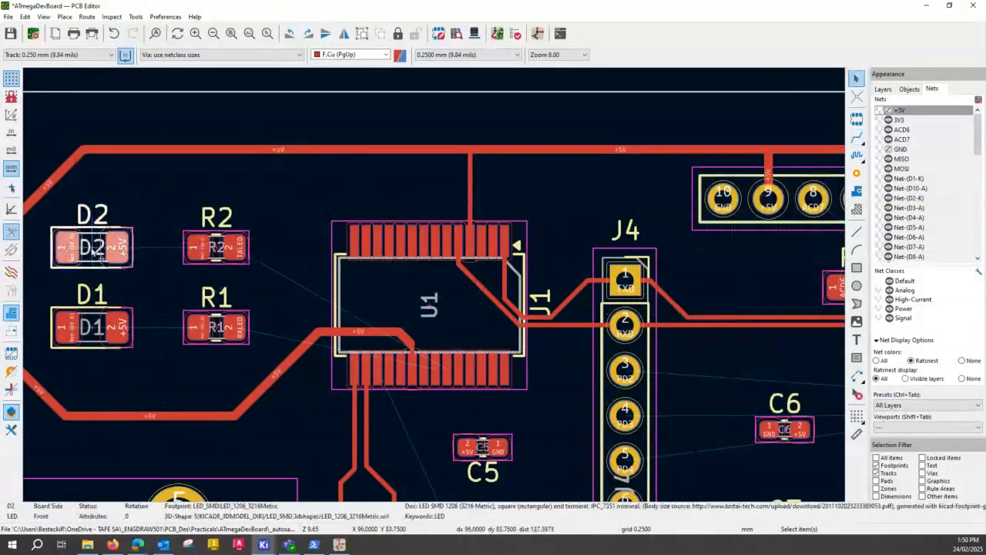
key(r)
key(r)
click(100, 333)
key(r)
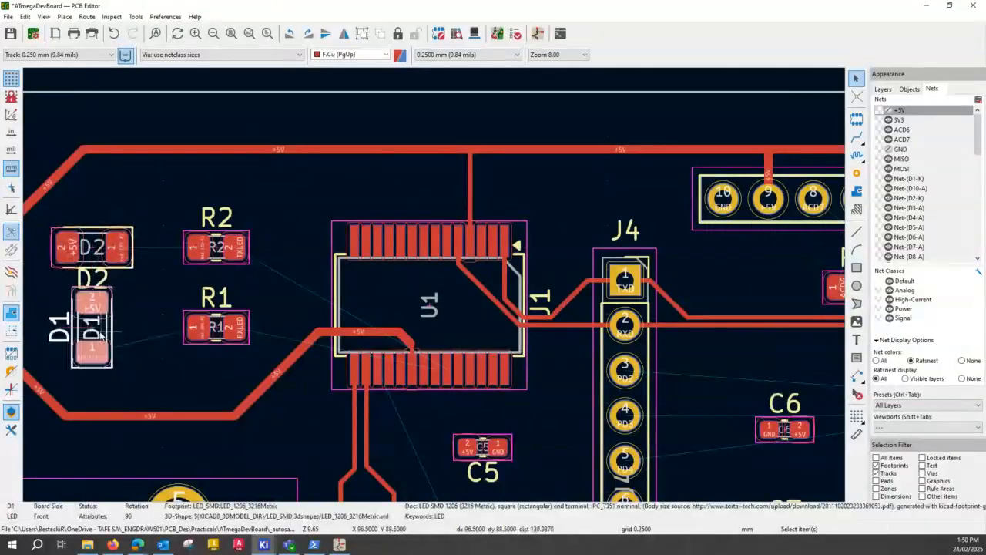
key(r)
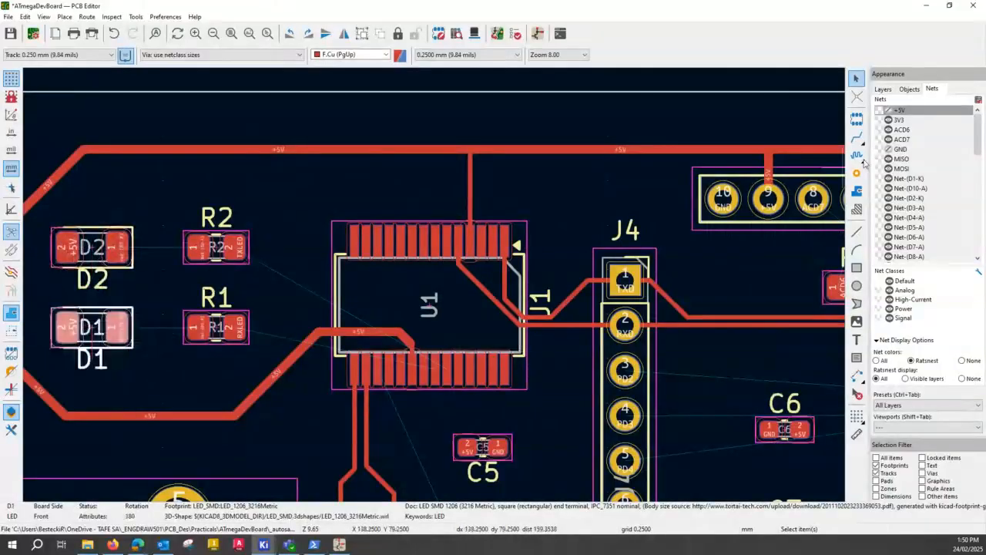
Route straight 0.250 mm tracks from D2 pad 1 to R2 pad 1 and from D1 pad 1 to R1 pad 1
click(857, 137)
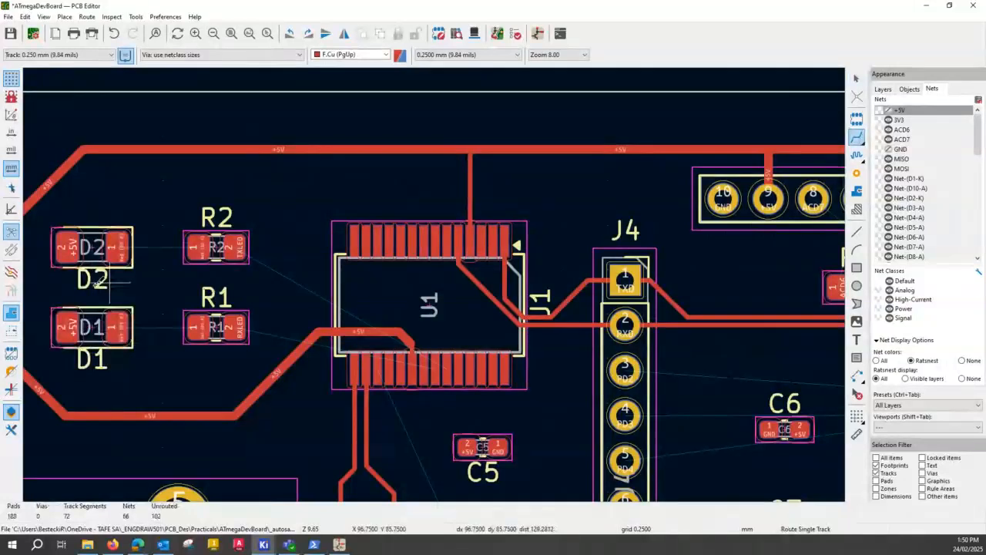
click(116, 247)
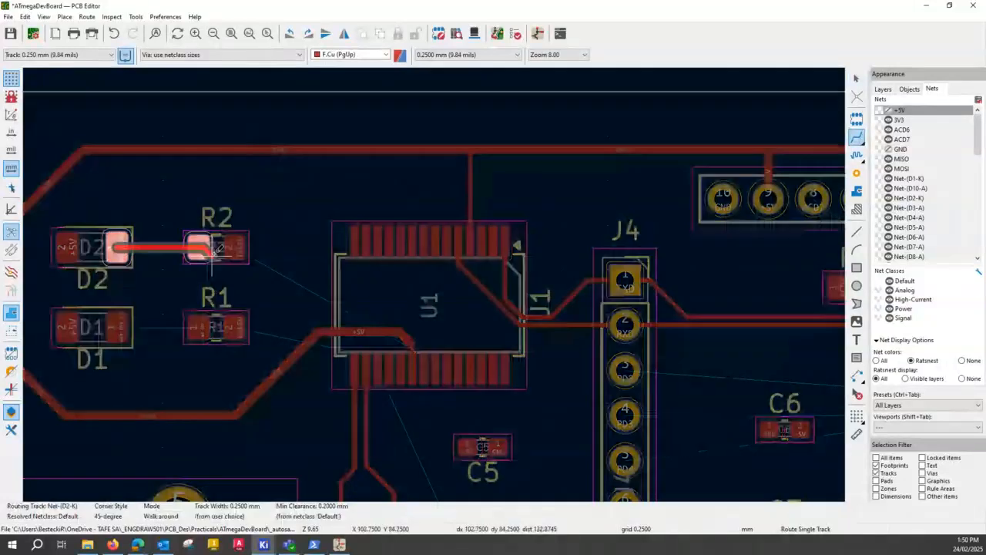
click(216, 247)
click(144, 324)
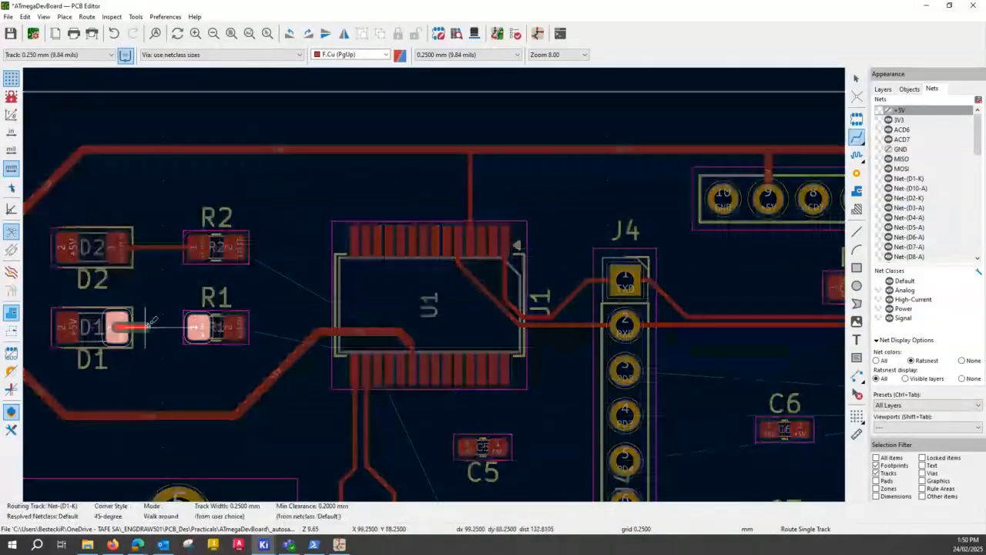
click(202, 327)
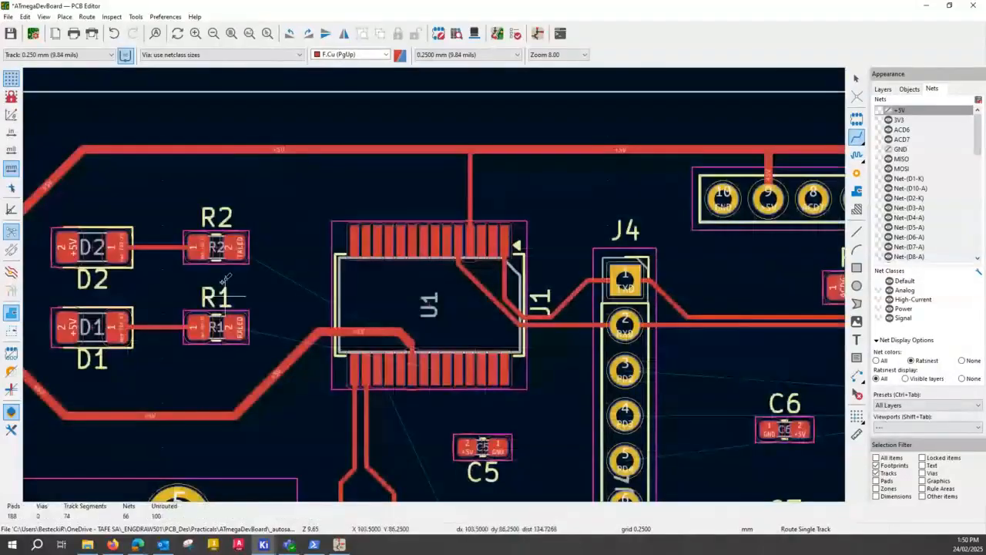
Route the RXLED track from R1 pad 2 above the +5V track to U1's lower row, and rework its exit to leave the pad's centre
click(239, 327)
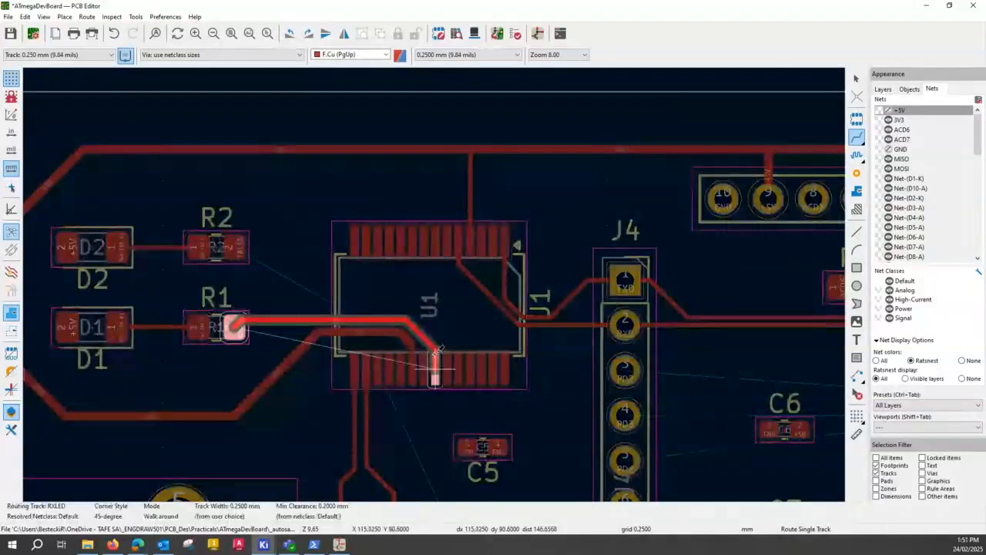
click(436, 351)
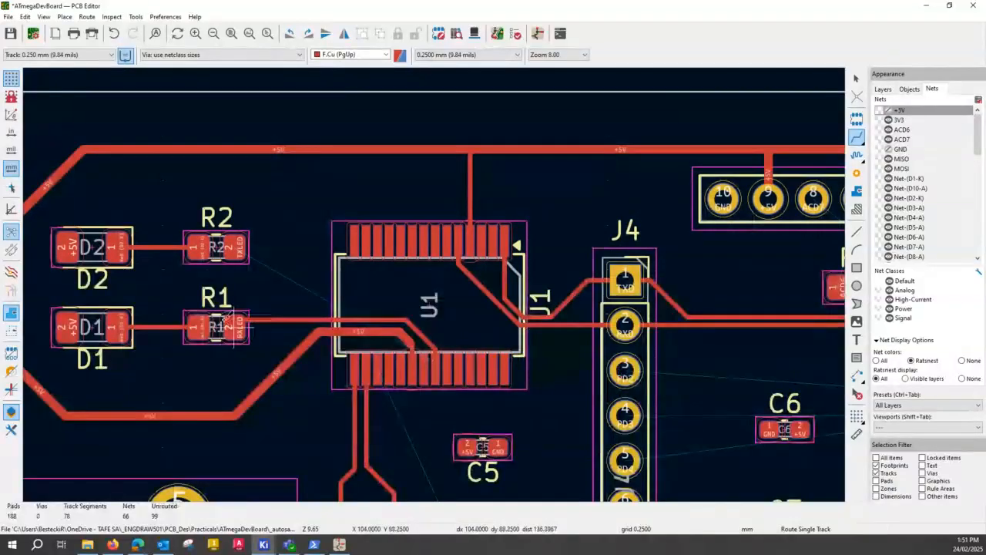
scroll(230, 319, down, 2)
scroll(470, 276, up, 5)
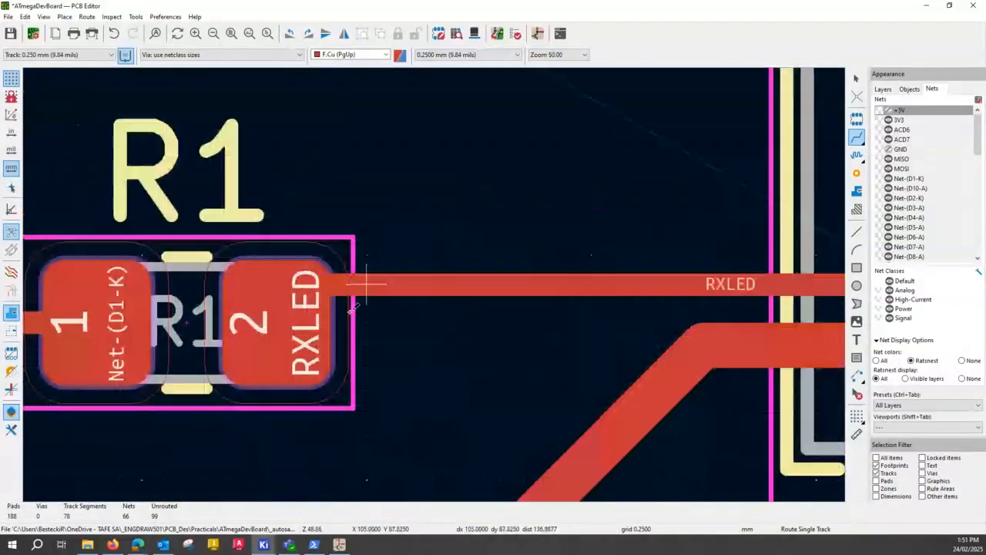
click(366, 284)
click(412, 299)
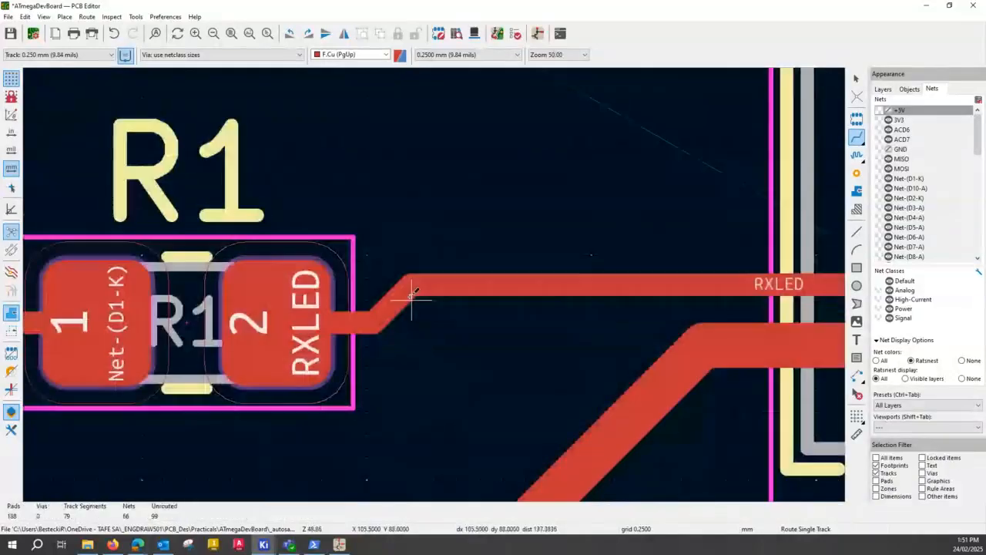
Route the TXLED track from R2 pad 2 diagonally down and alongside the RXLED track to its pad in U1's lower row
scroll(412, 294, down, 3)
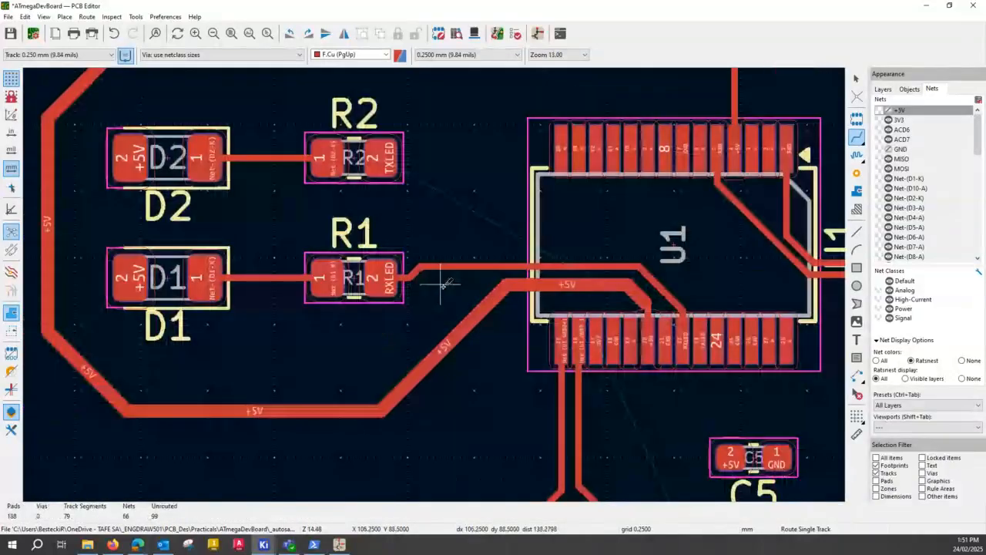
click(390, 151)
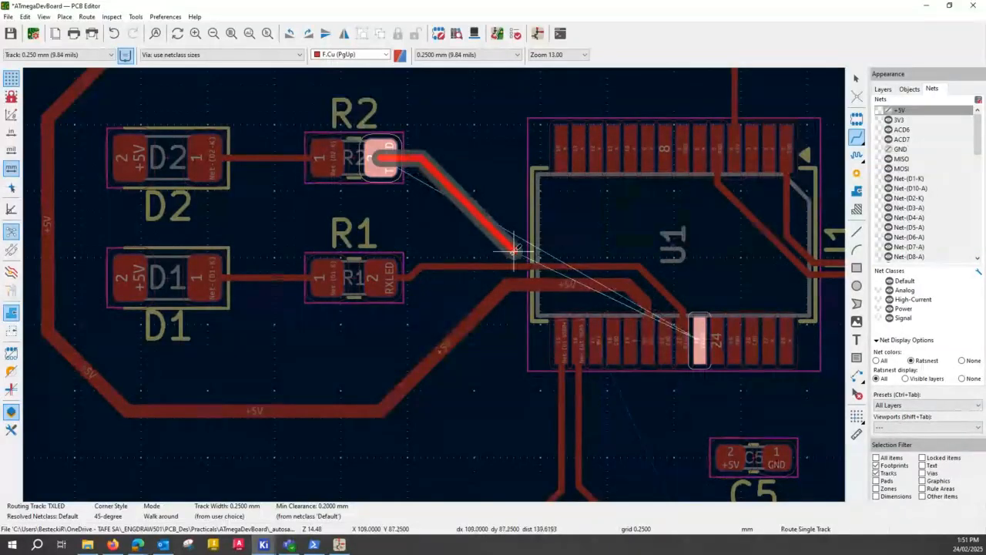
click(701, 335)
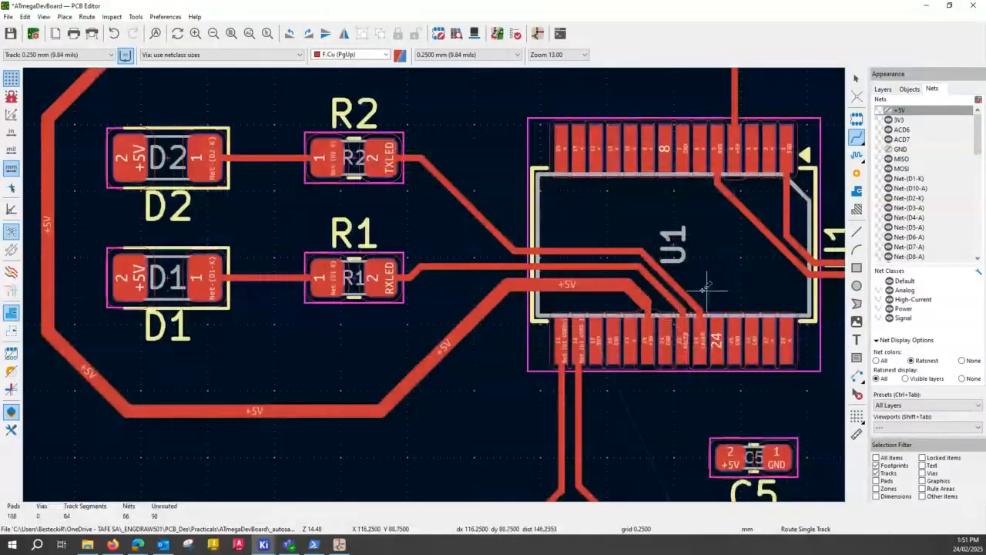
Connect pad 2 of D2 and pad 2 of D1 straight across to the vertical +5V track with 0.250 mm tracks
scroll(235, 231, down, 2)
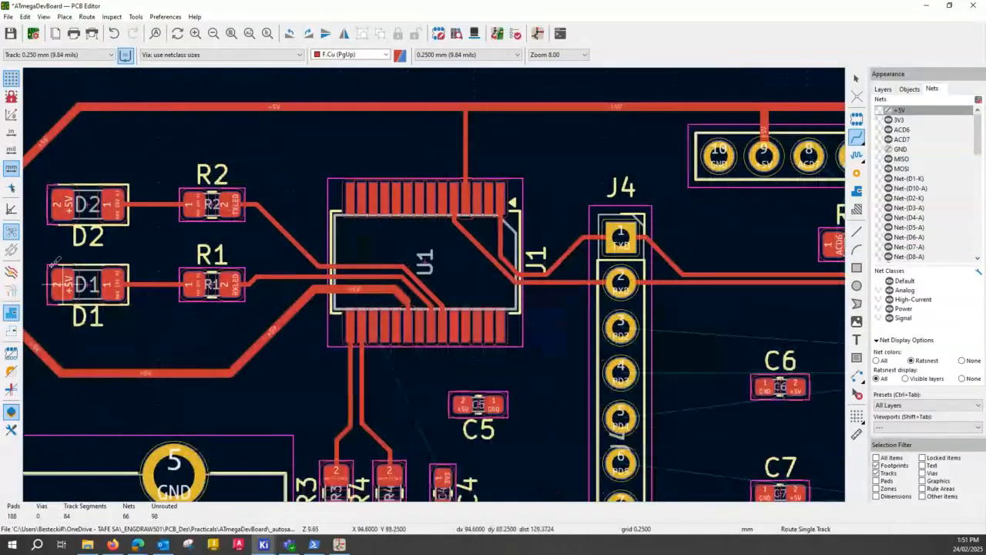
middle_drag(105, 244, 233, 254)
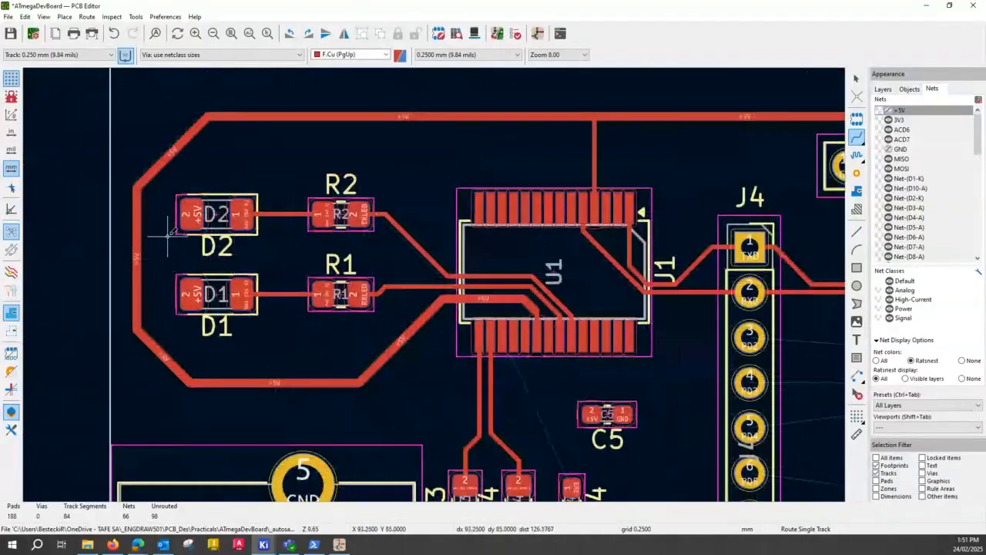
scroll(168, 231, up, 2)
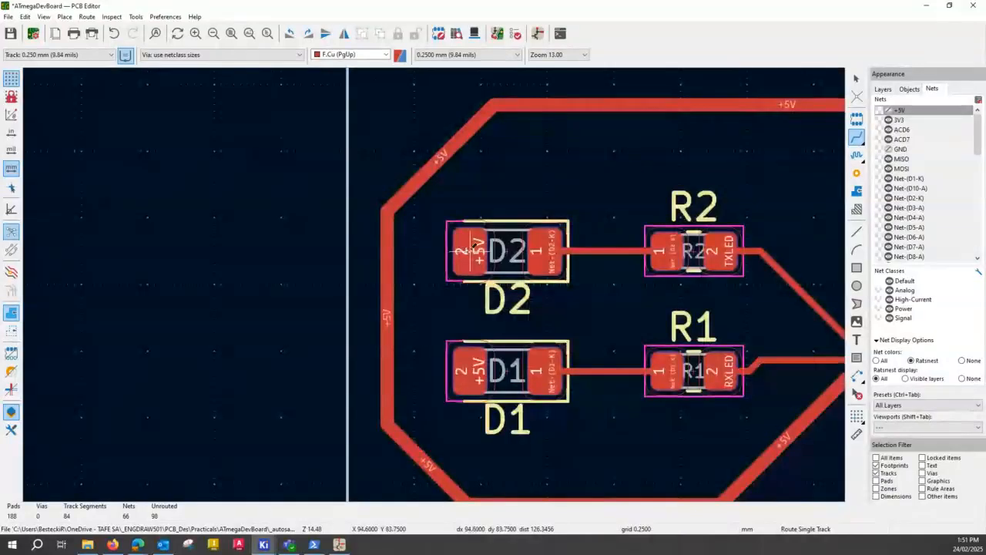
click(470, 249)
click(397, 249)
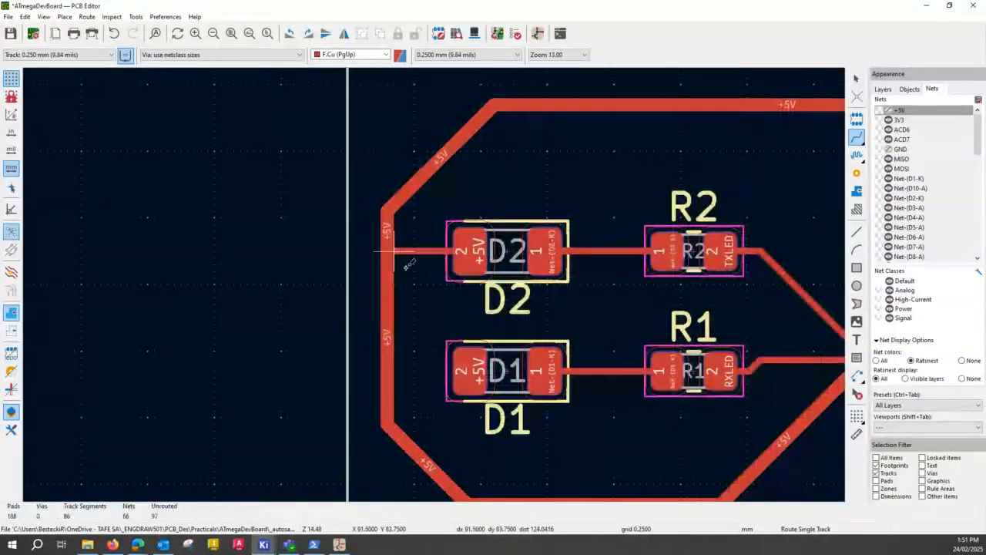
click(479, 370)
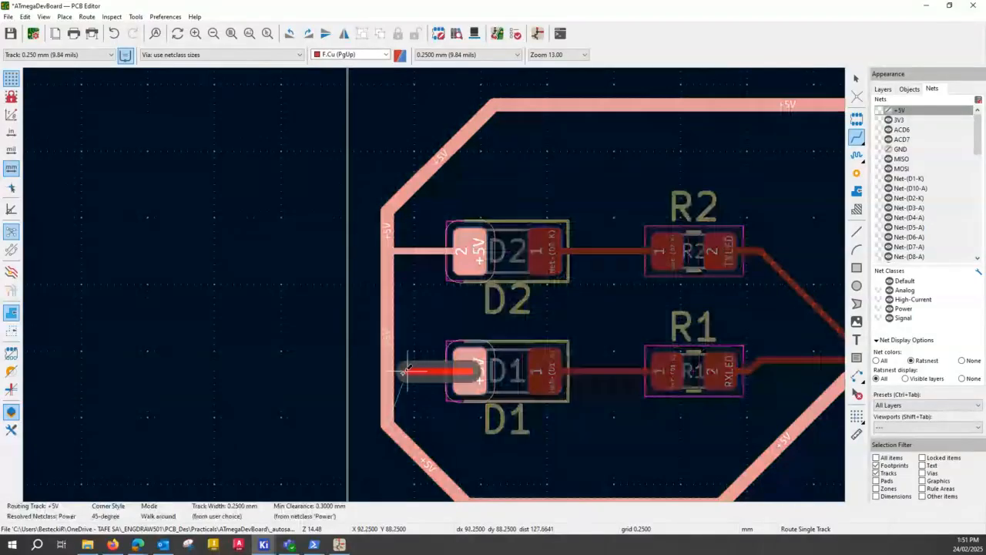
click(399, 371)
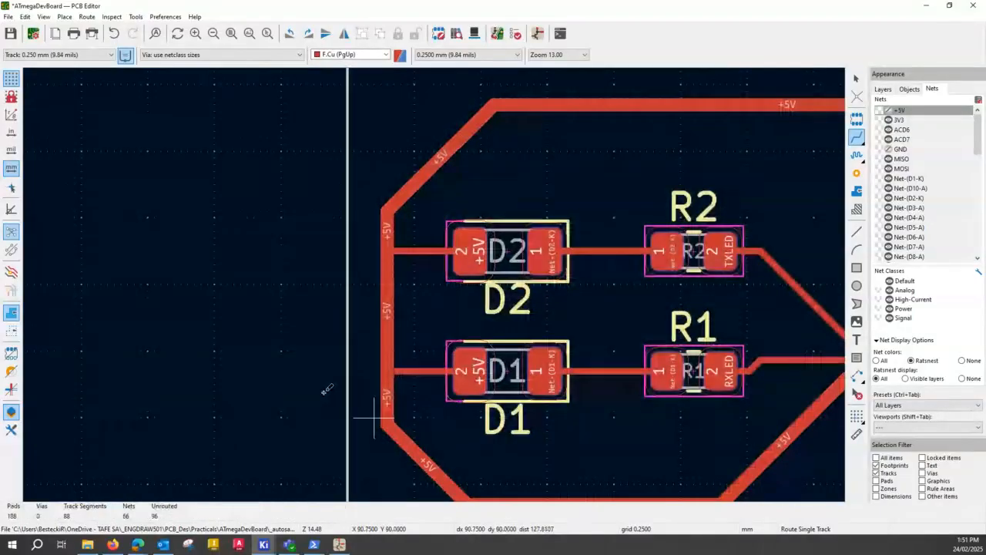
Set the routing track width to use the netclass width
click(104, 56)
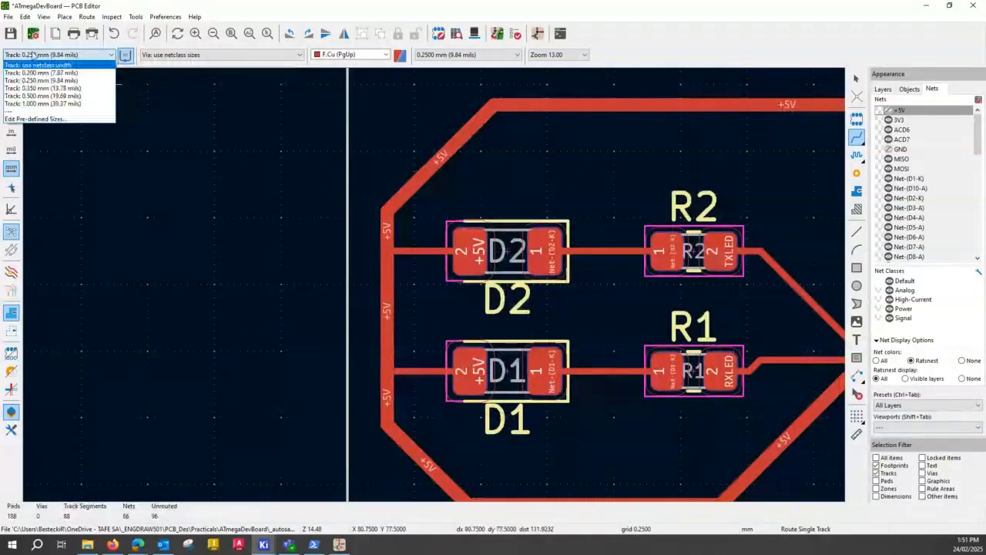
click(44, 66)
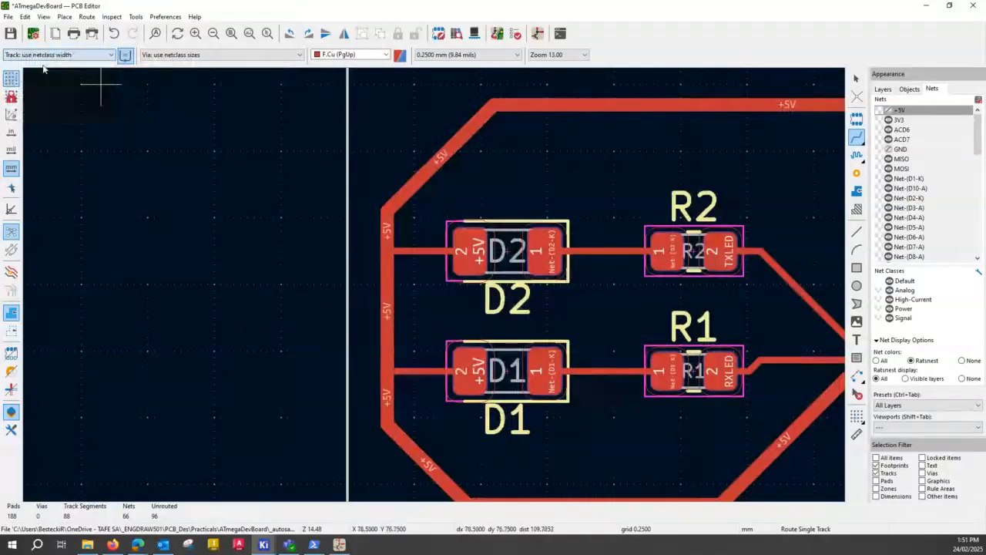
scroll(301, 284, down, 3)
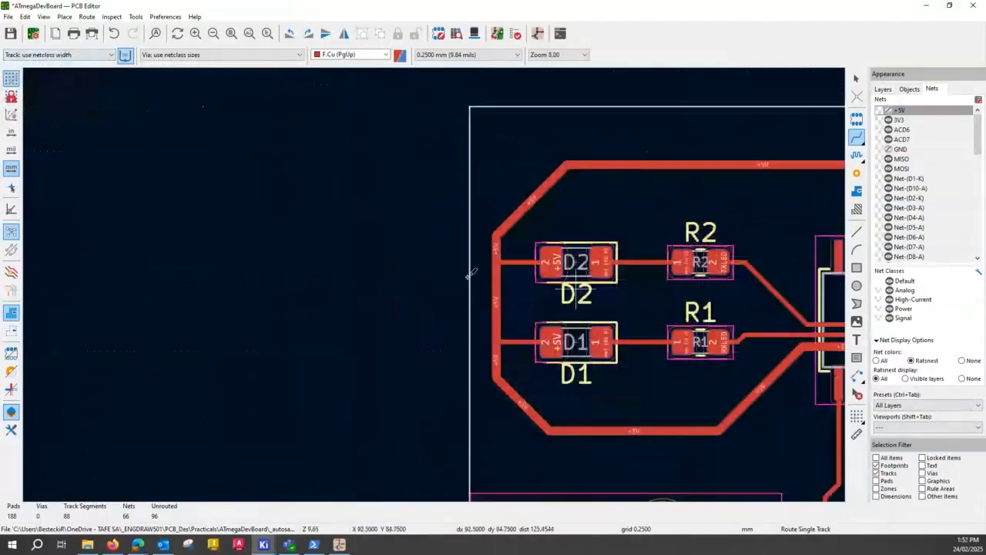
scroll(472, 274, down, 2)
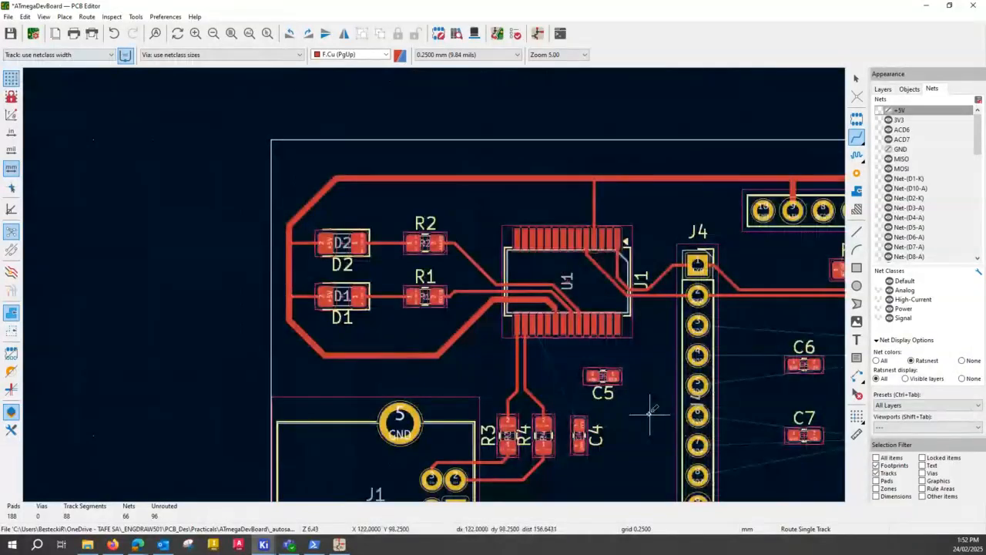
Move capacitor C5 diagonally up and left, about 1.5 mm across and 1.25 mm up, nearer to U1's lower pad row
middle_drag(649, 415, 483, 364)
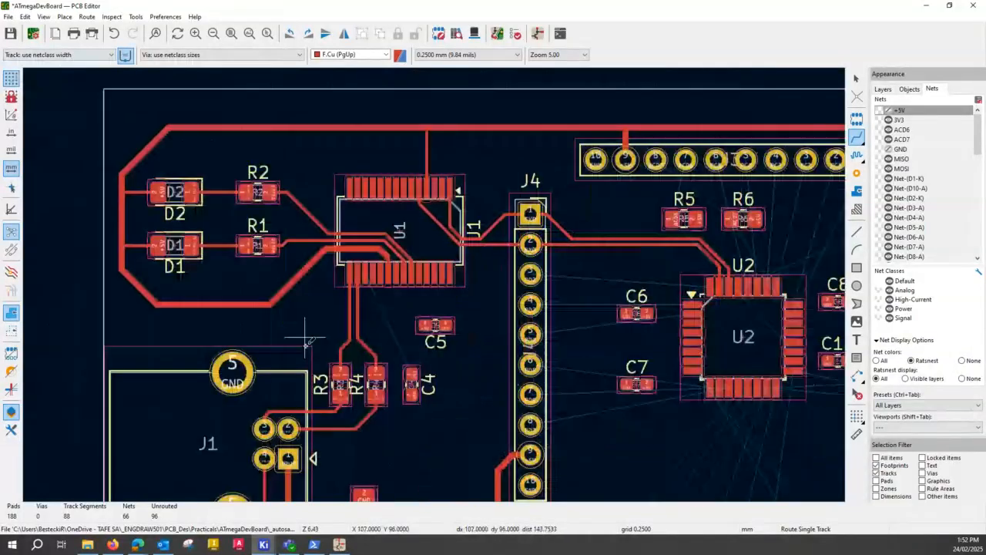
scroll(472, 328, up, 4)
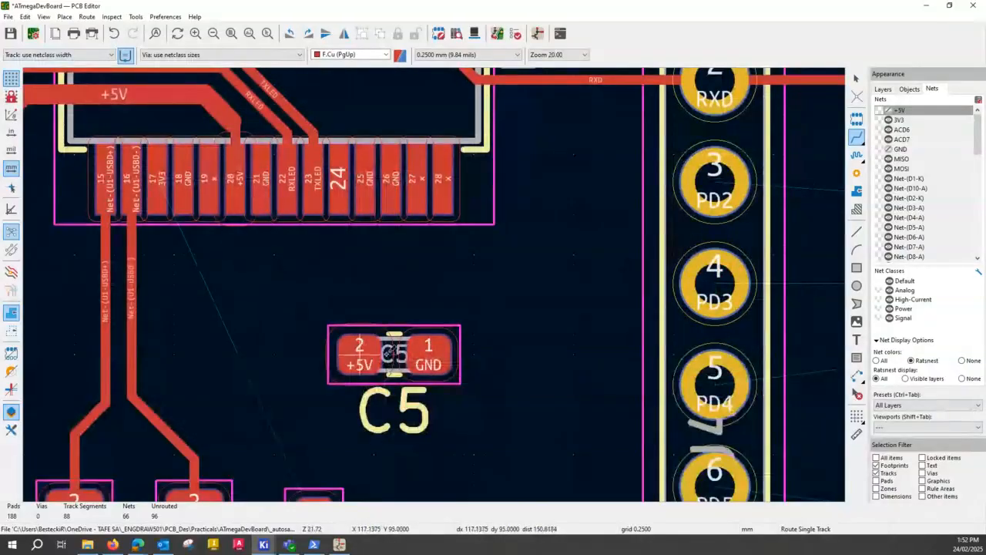
key(Escape)
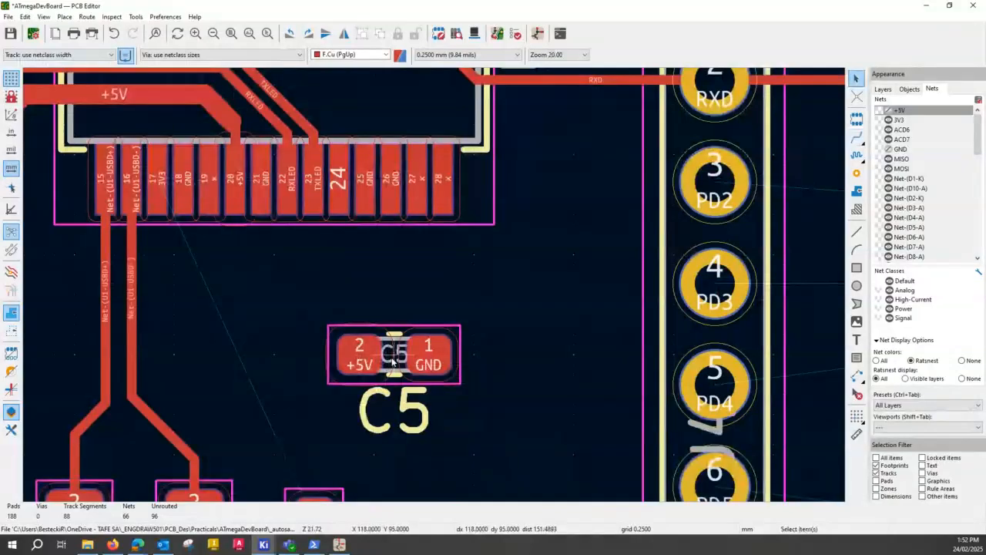
drag(393, 362, 339, 309)
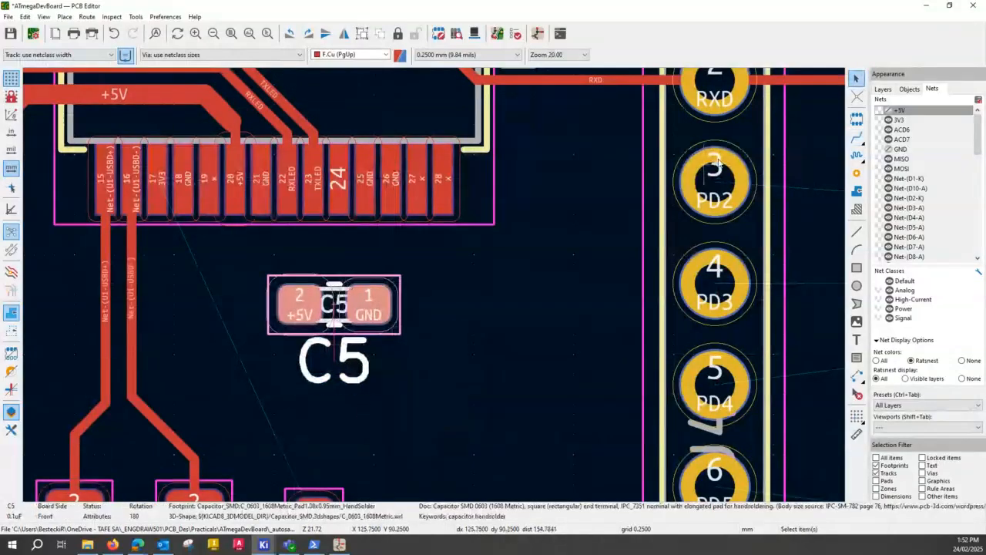
Route a 0.250 mm +5V track from U1 pad 20 straight down and across into pad 2 of C5
key(x)
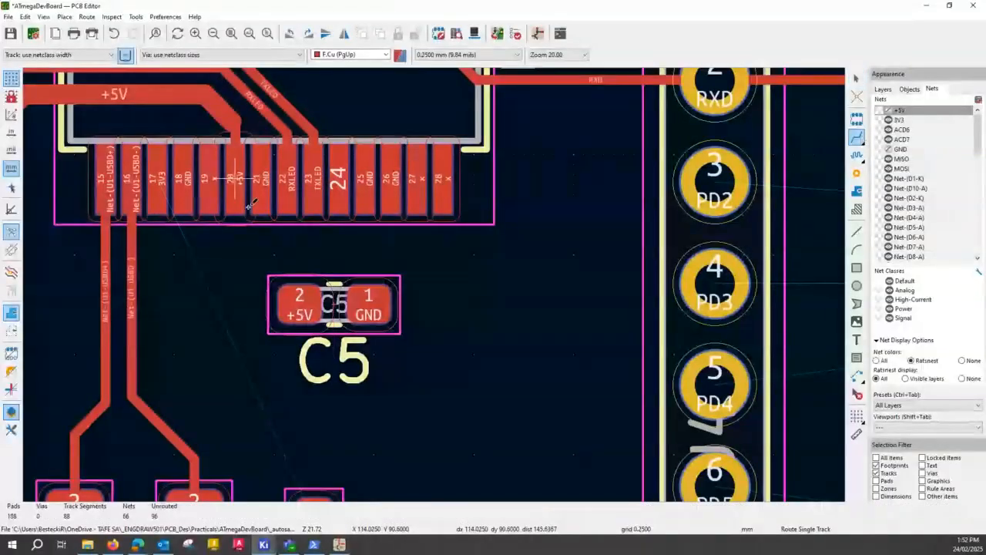
click(243, 197)
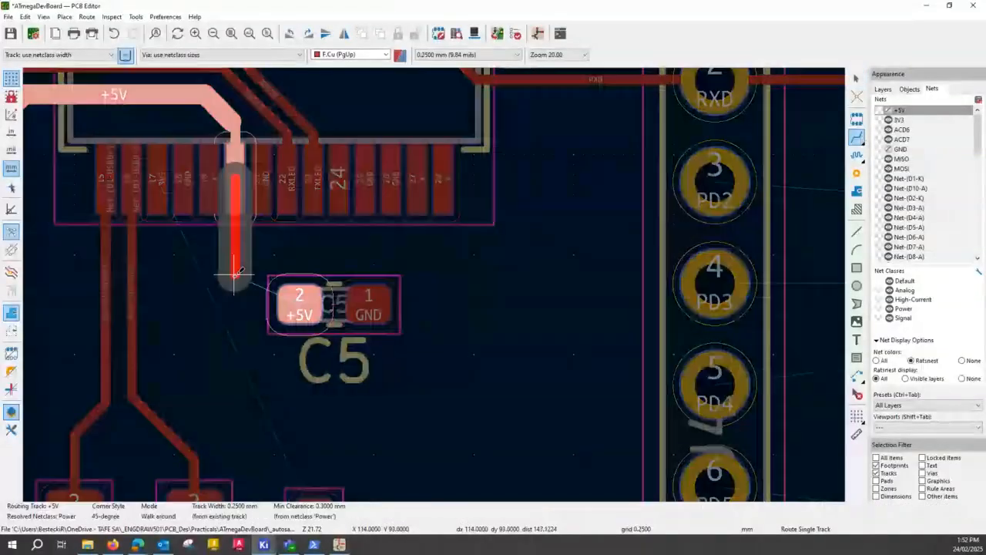
click(269, 302)
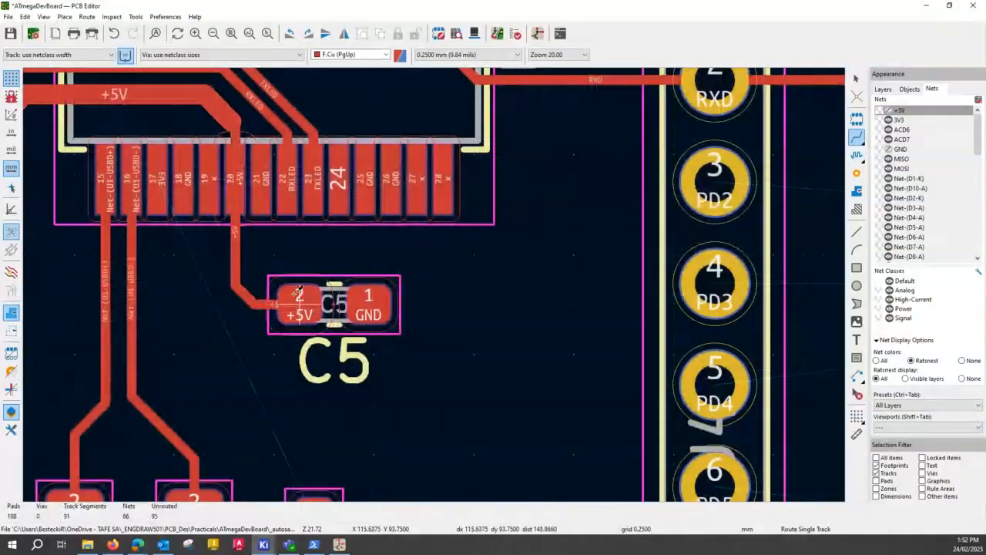
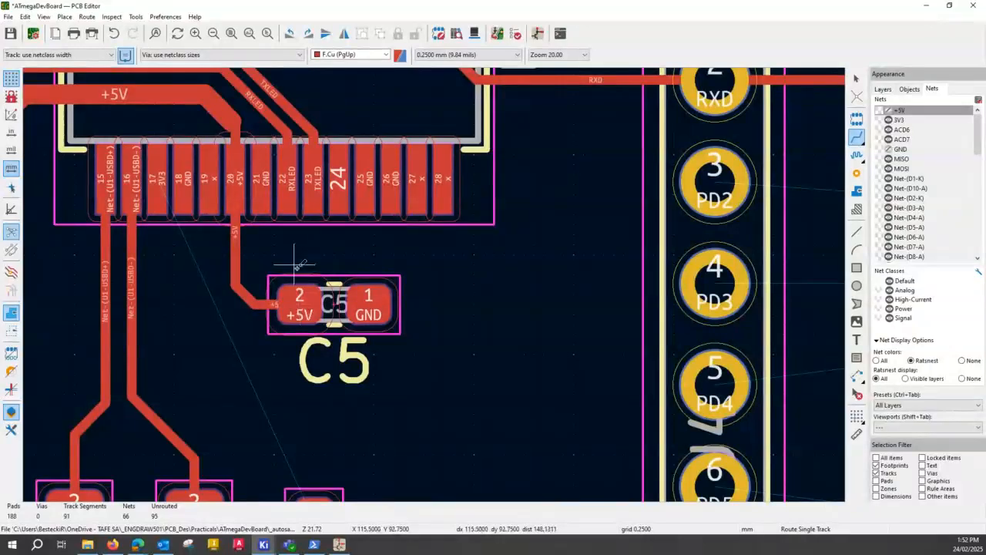
click(303, 262)
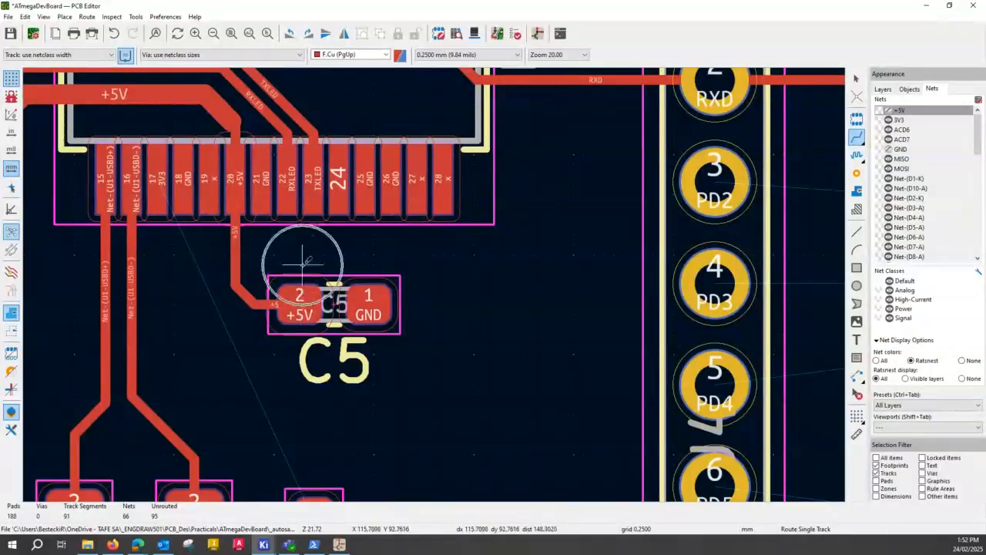
click(378, 336)
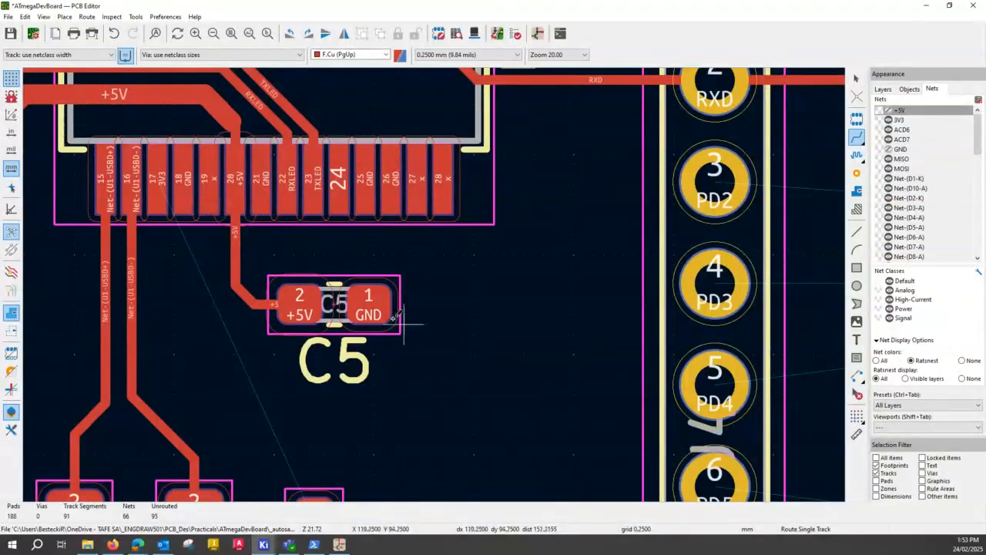
click(291, 297)
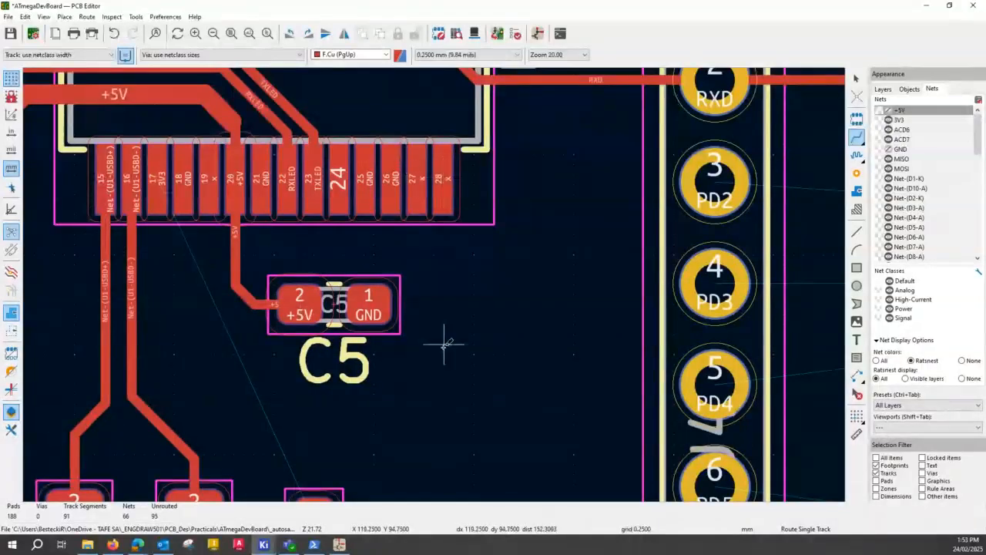
Route the 3V3 track from U1 pad 17 down and diagonally to pad 1 of C4, passing below C5
scroll(423, 281, down, 2)
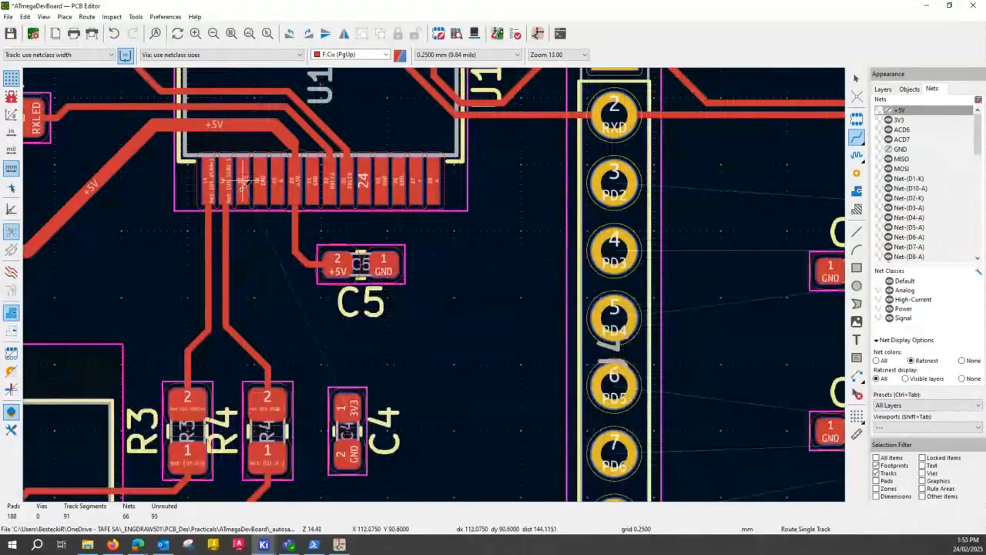
click(244, 183)
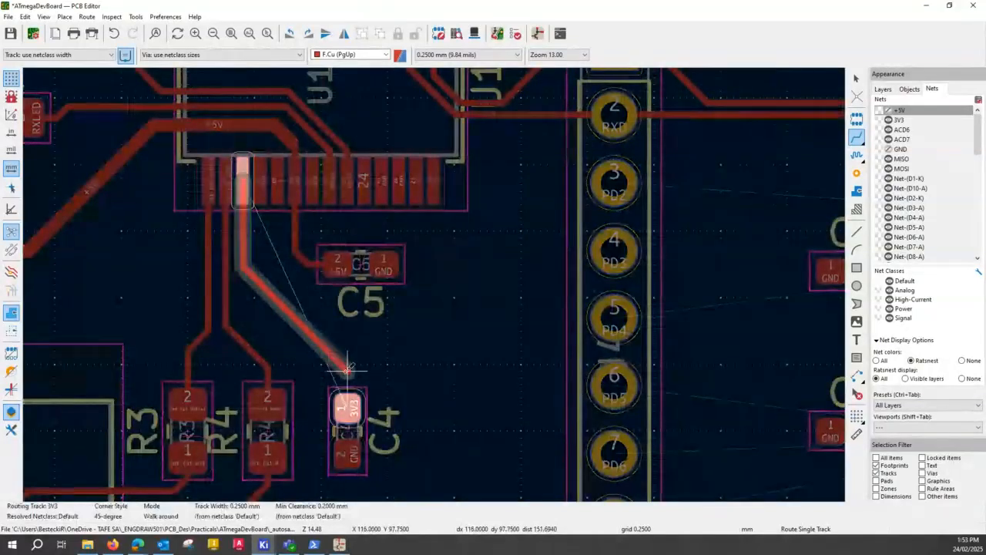
click(348, 369)
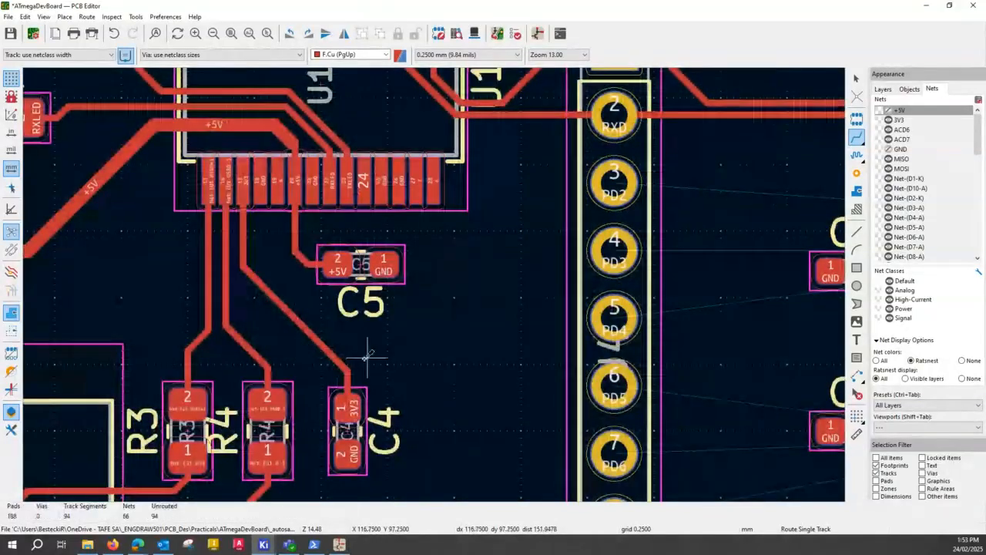
key(Escape)
Save the board with the finished U1 and capacitor tracks
scroll(435, 290, down, 2)
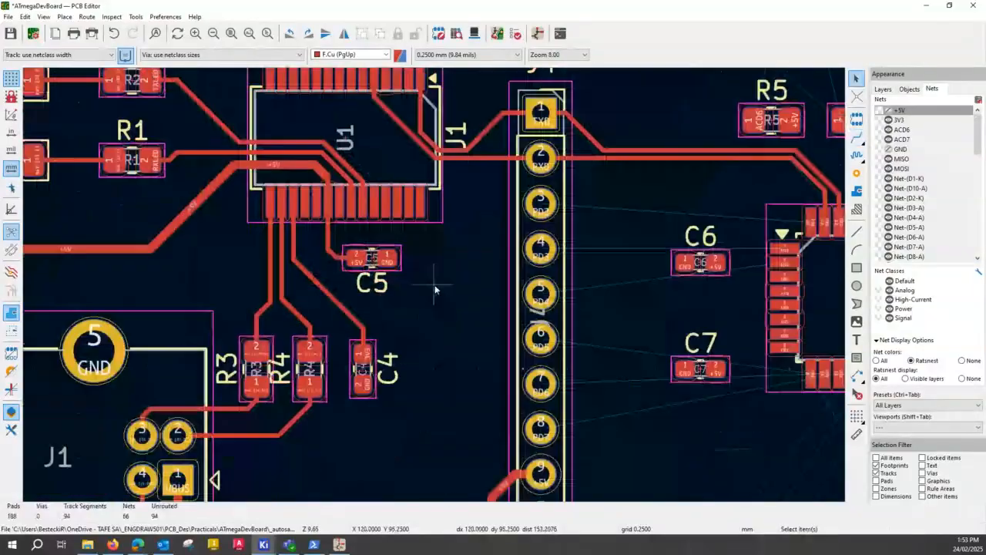
scroll(435, 289, down, 3)
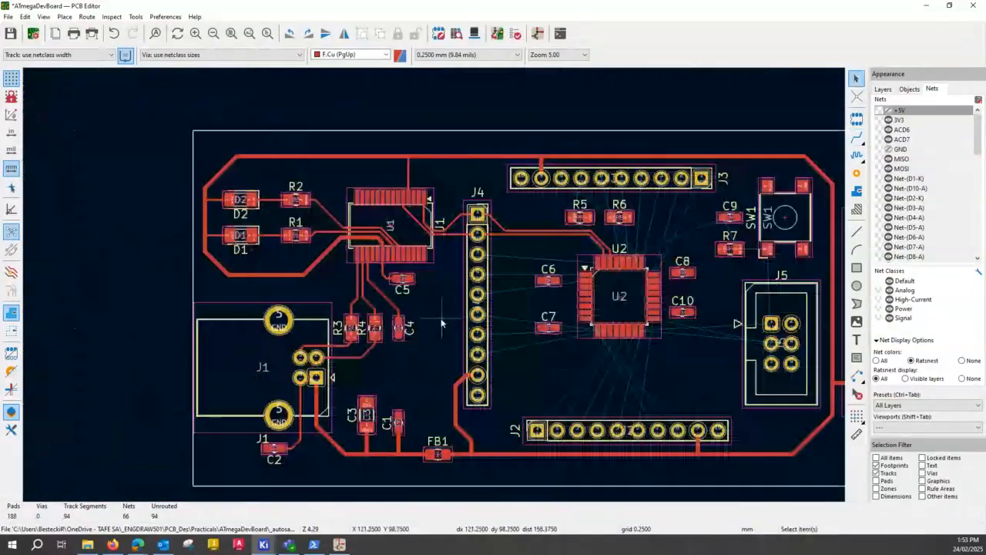
middle_drag(442, 321, 410, 314)
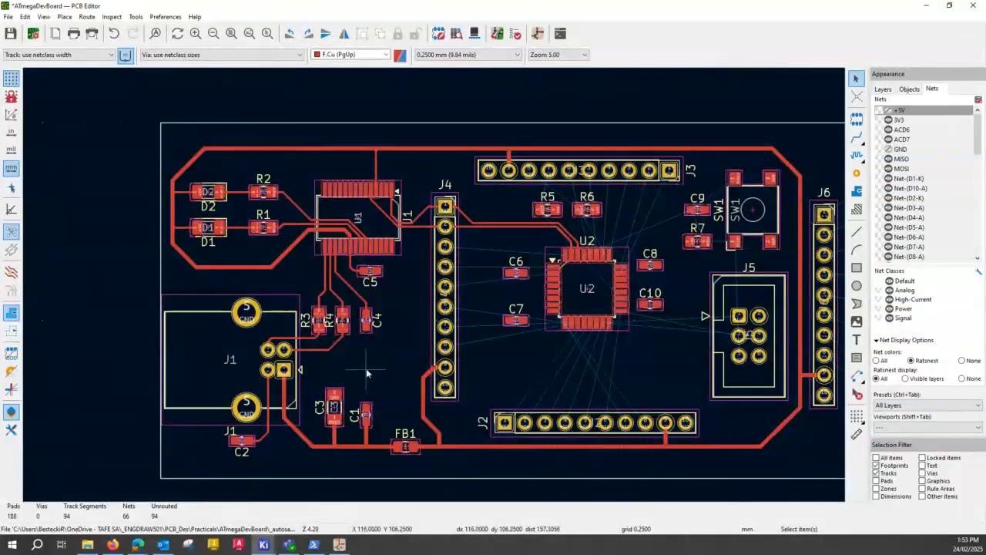
key(ctrl+s)
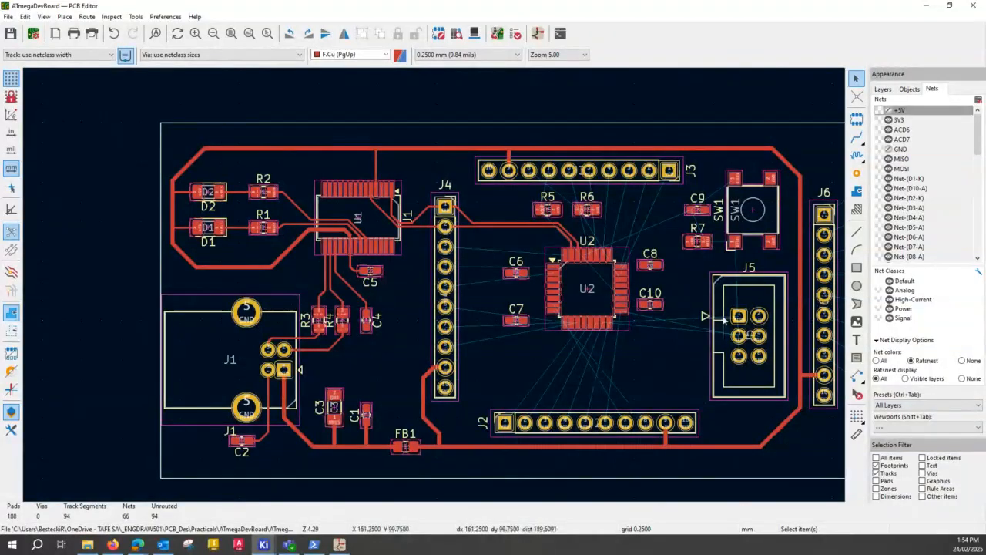
Rotate LED D3 at the board's right edge by 180° so its pad 2 faces R8
middle_drag(724, 318, 563, 304)
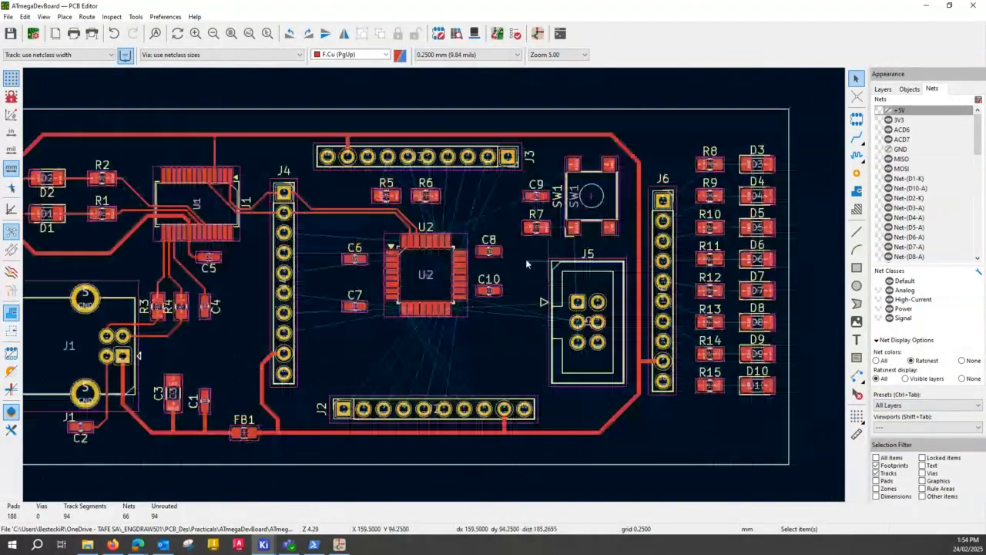
middle_drag(759, 258, 597, 281)
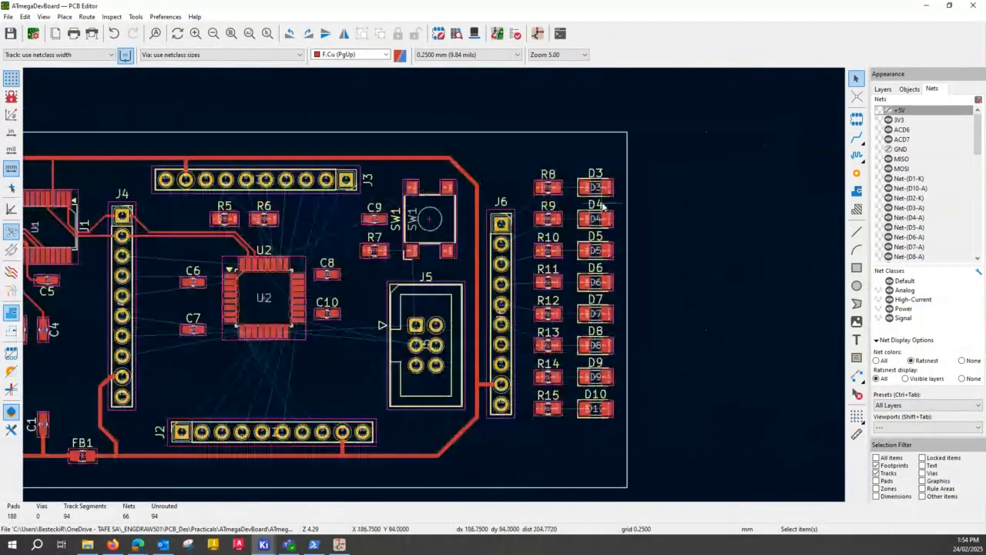
scroll(604, 204, up, 1)
middle_drag(434, 354, 437, 266)
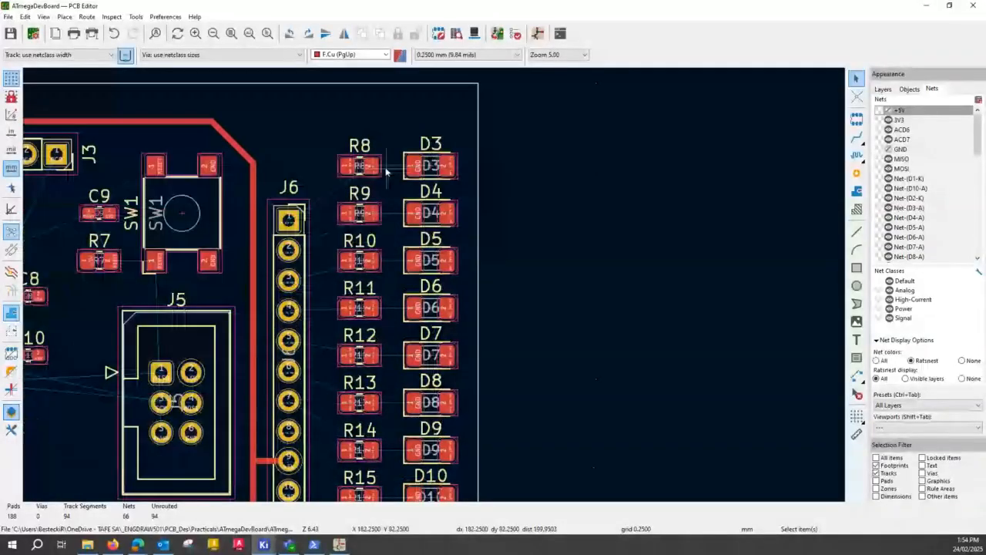
scroll(388, 171, up, 2)
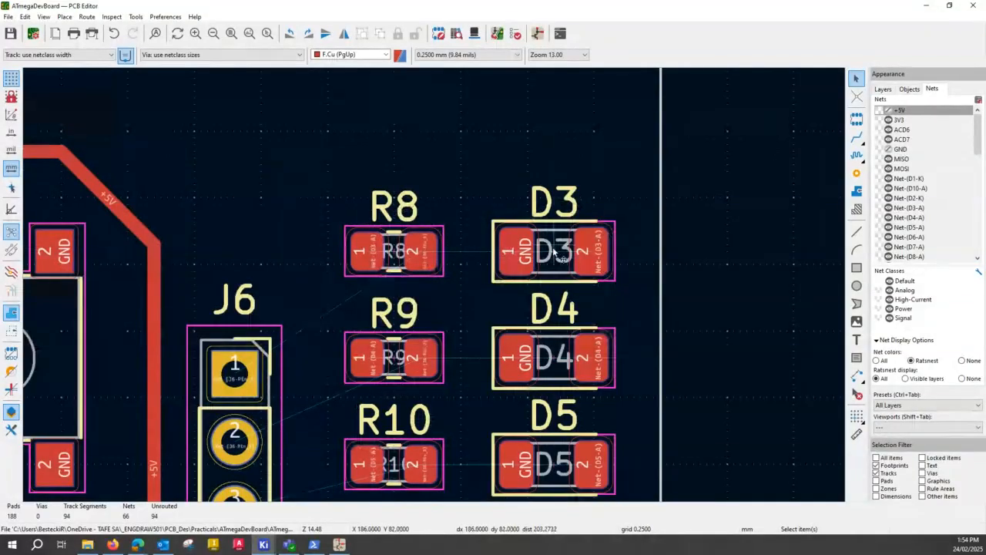
key(r)
key(r)
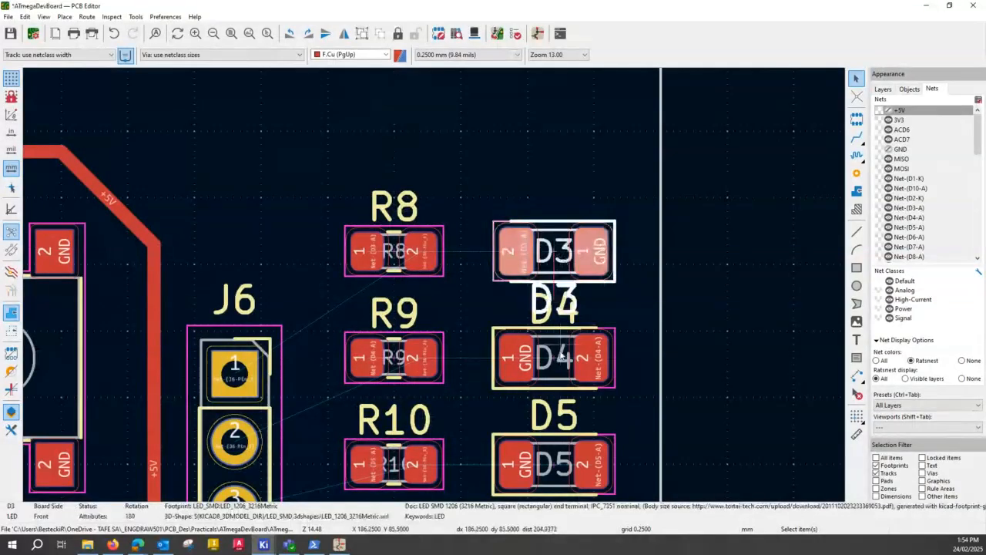
Rotate LEDs D4 and D5 by 180° so their pads 2 face R9 and R10
click(553, 357)
key(r)
key(r)
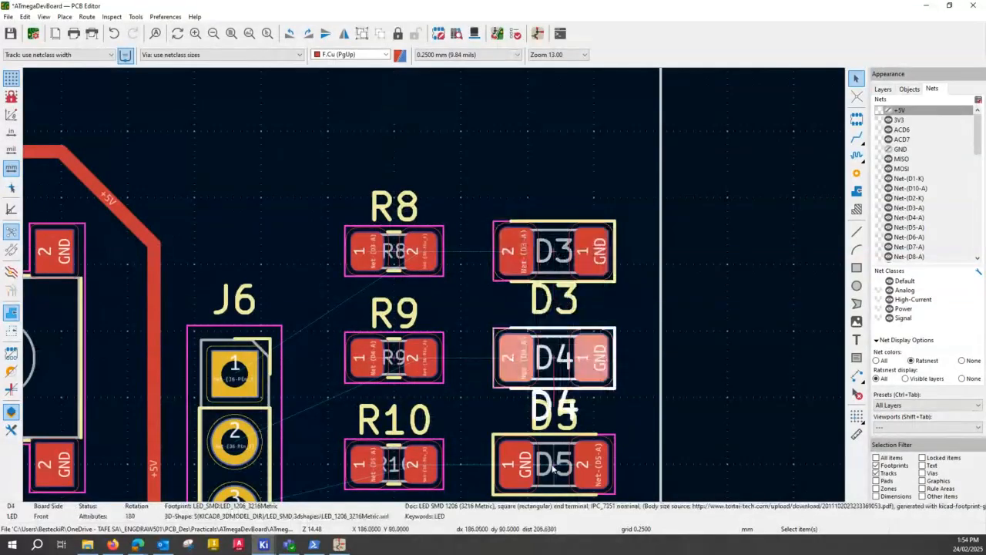
click(553, 464)
key(r)
key(r)
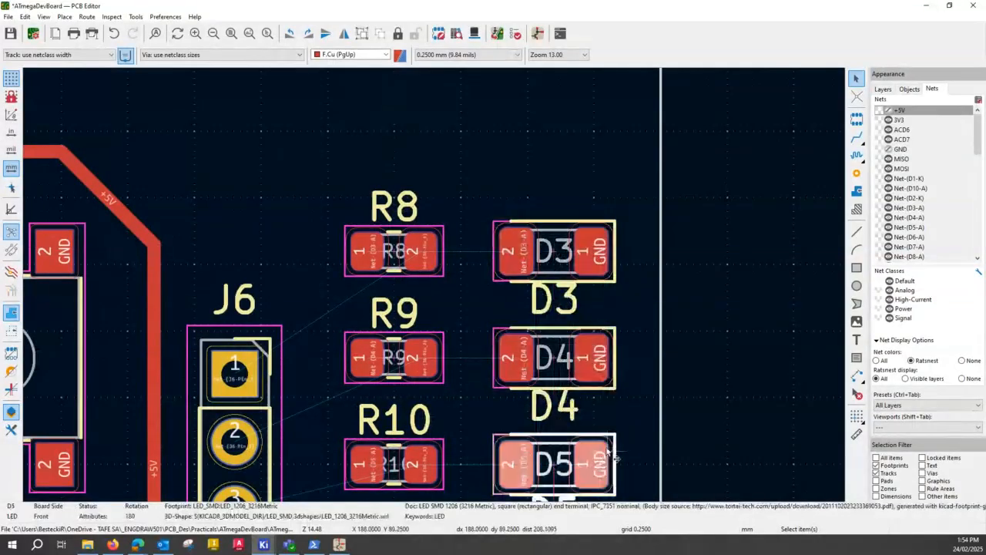
Rotate resistors R8, R9 and R10 by 180° so their pads 1 face LEDs D3, D4 and D5
click(402, 264)
key(r)
key(r)
click(398, 359)
key(r)
key(r)
click(395, 463)
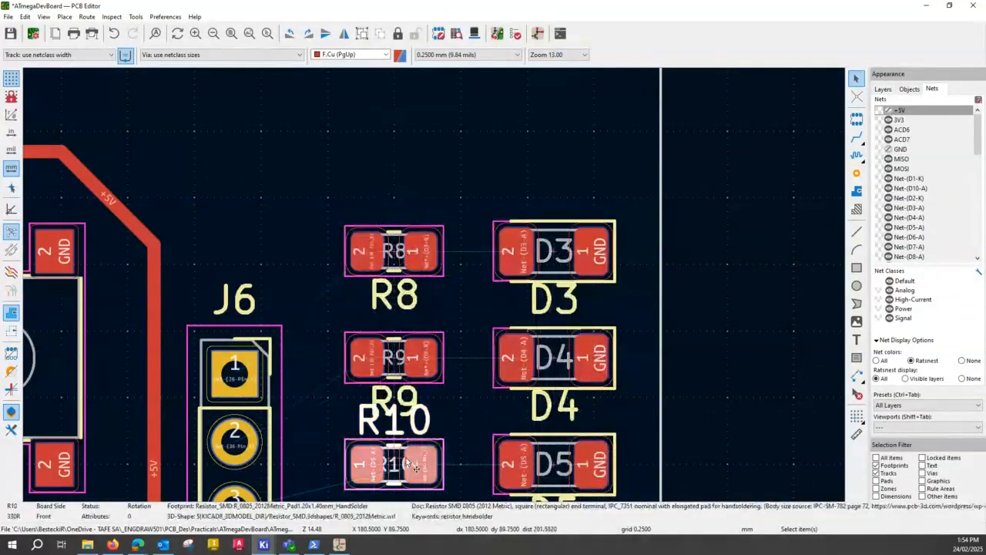
key(r)
key(r)
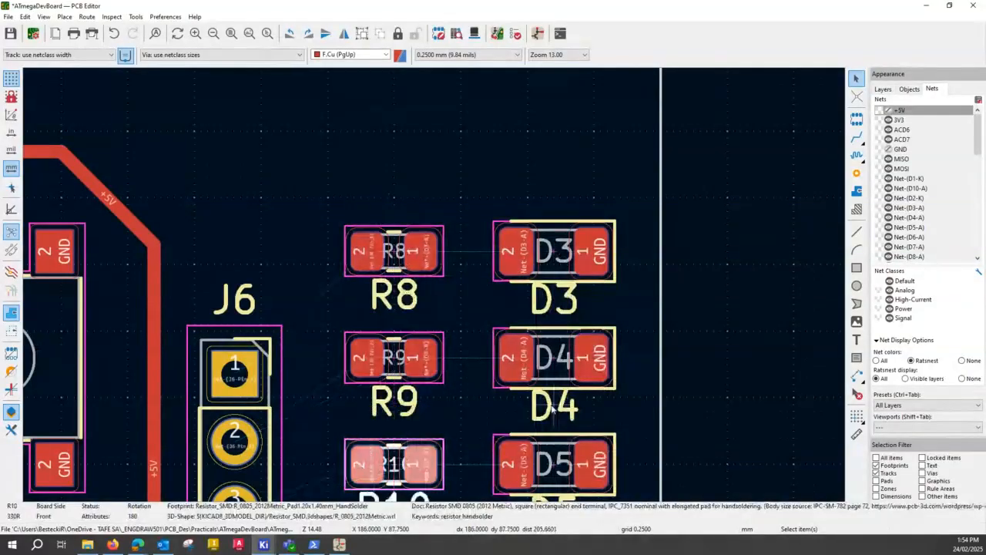
Rotate LED D6 and its resistor R11 by 180° so pad 2 of D6 faces pad 1 of R11
shift+scroll(552, 410, down, 5)
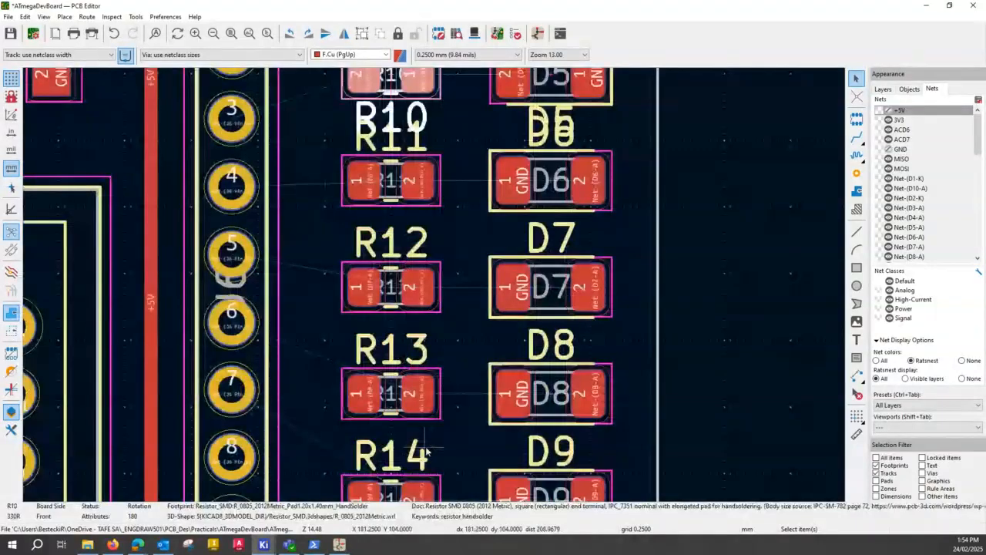
click(549, 195)
key(r)
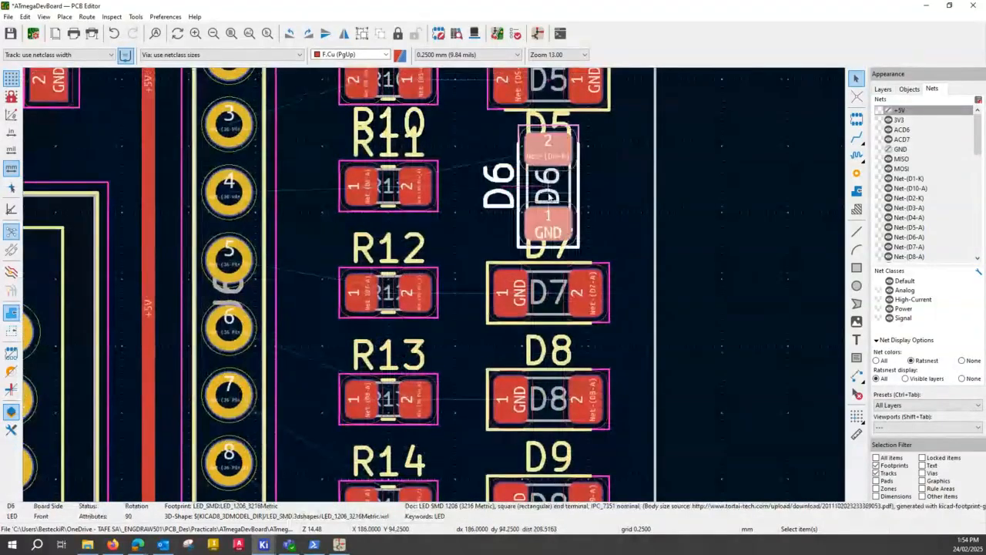
key(r)
click(397, 193)
key(r)
key(r)
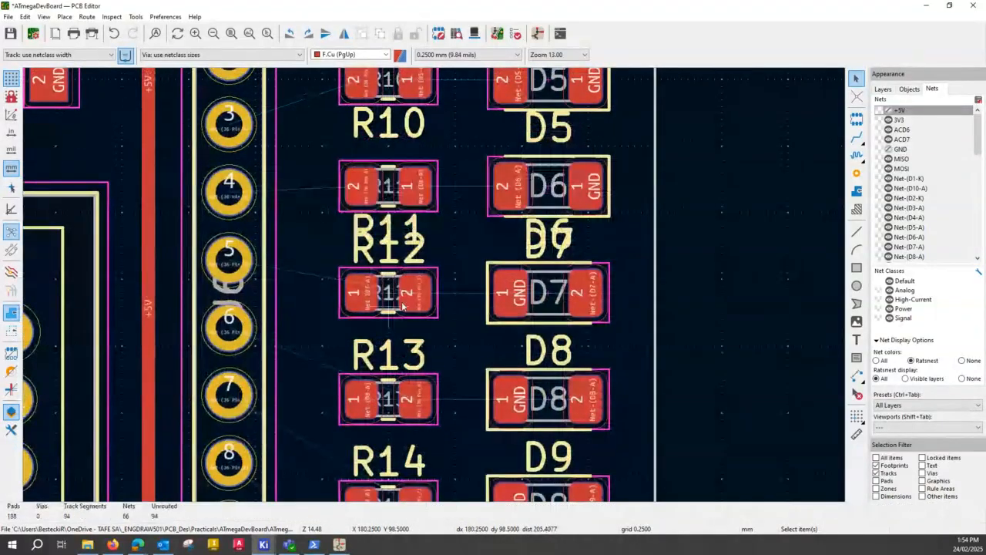
Rotate resistor R12 and LED D7 by 180° so pad 1 of R12 faces pad 2 of D7
click(401, 307)
key(r)
key(r)
click(571, 316)
key(r)
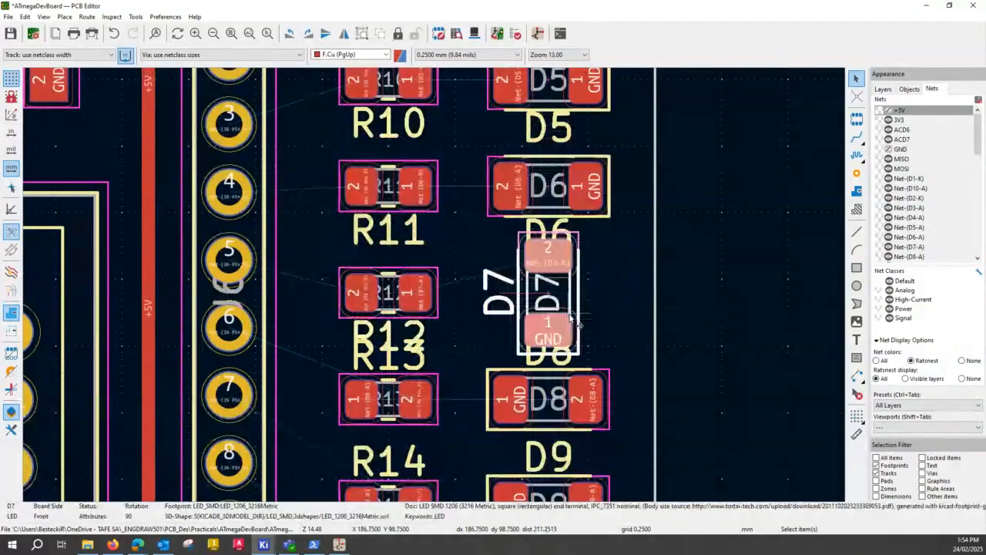
key(r)
Rotate LED D8 and resistor R13 by 180° so pad 2 of D8 faces pad 1 of R13
click(553, 403)
key(r)
key(r)
click(388, 400)
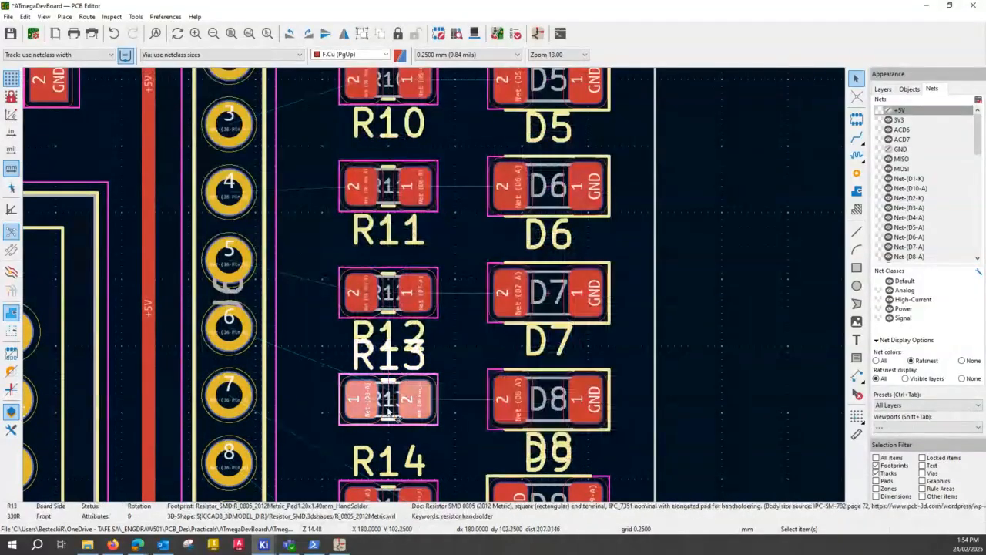
key(r)
key(r)
Rotate LED D9 and resistors R14 and R15 by 180° to match the orientation of the rows above
scroll(466, 466, down, 3)
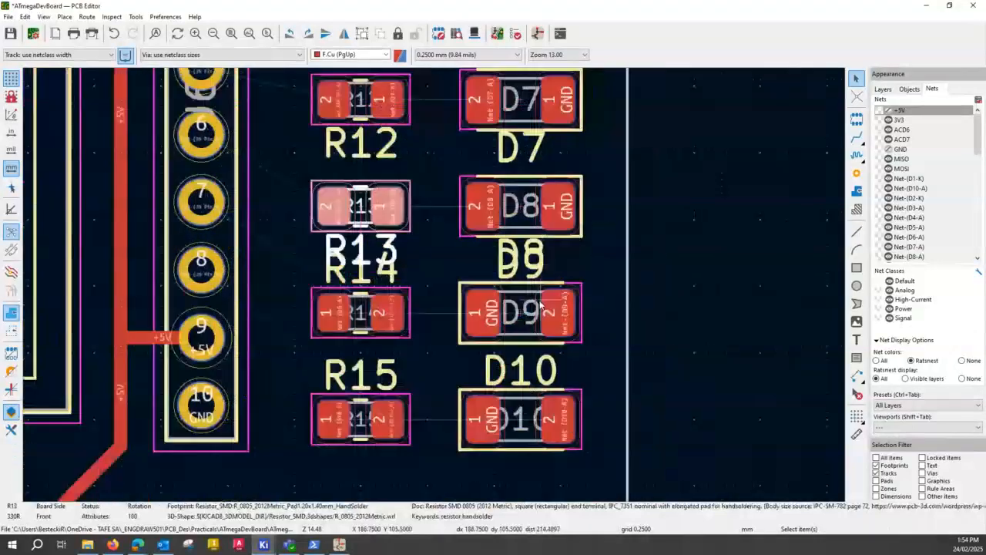
click(479, 324)
key(r)
key(r)
click(369, 314)
key(r)
key(r)
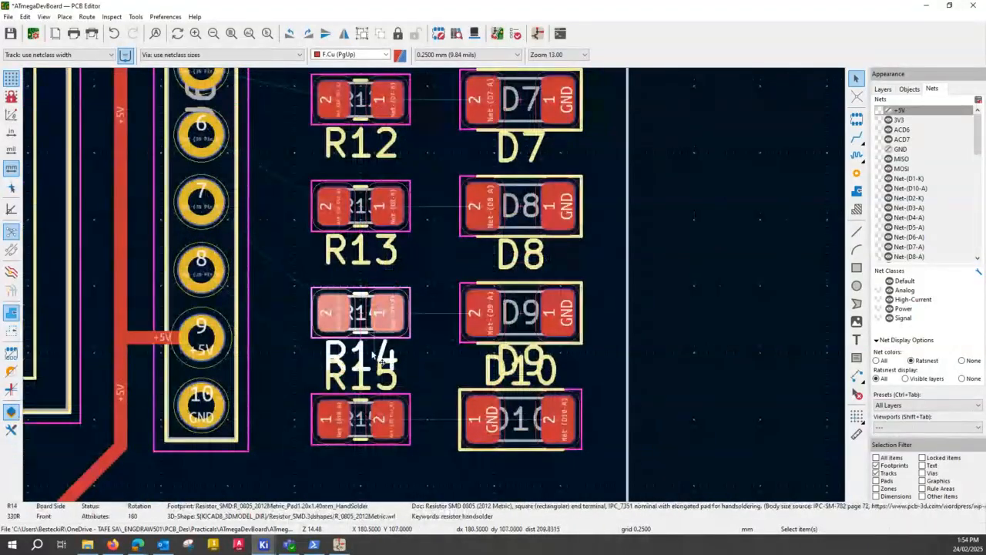
click(362, 420)
key(r)
key(r)
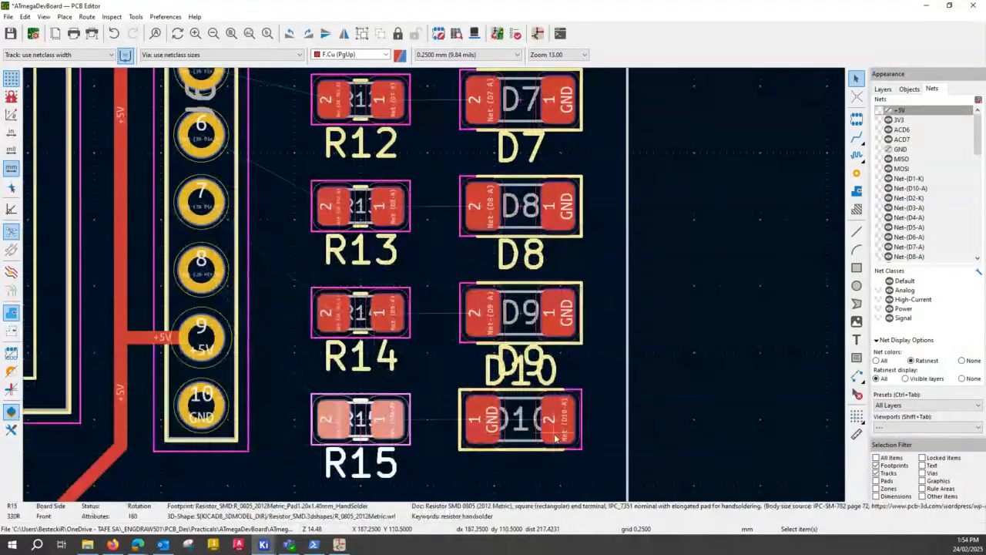
Rotate LED D10 by 180° so its pad 2 faces pad 1 of R15
click(555, 438)
key(r)
key(r)
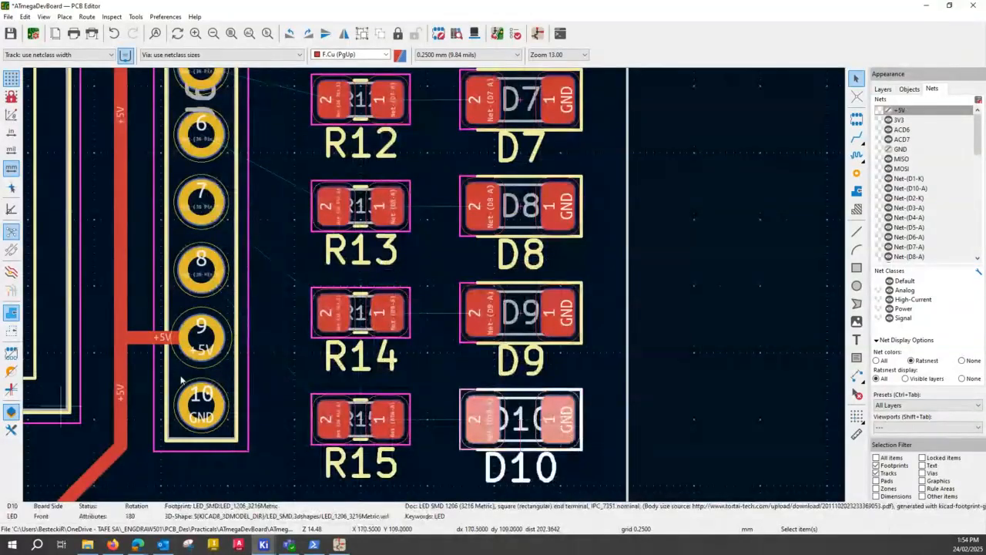
Route straight F.Cu tracks from pad 1 of R8, R9 and R10 to pad 2 of D3, D4 and D5 respectively
scroll(283, 275, down, 2)
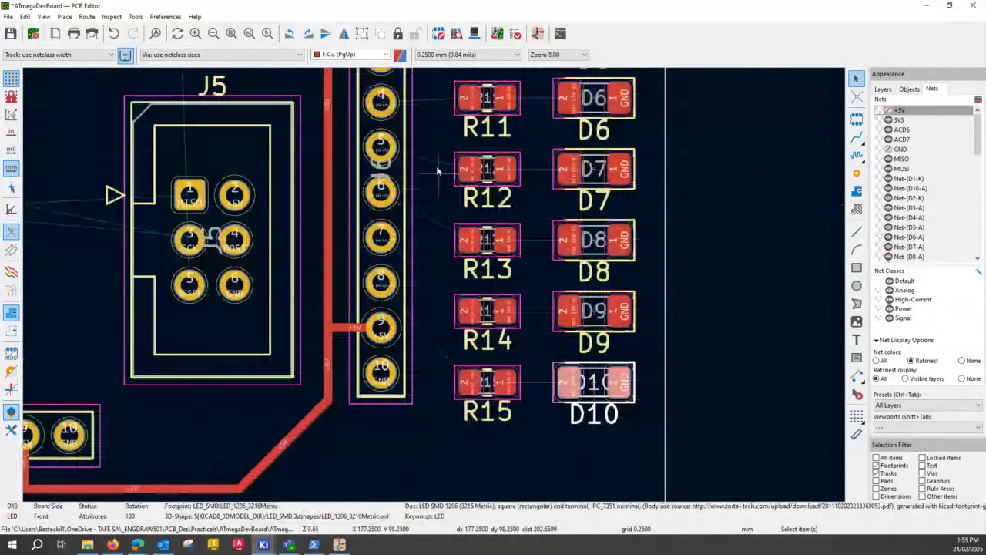
middle_drag(437, 170, 413, 451)
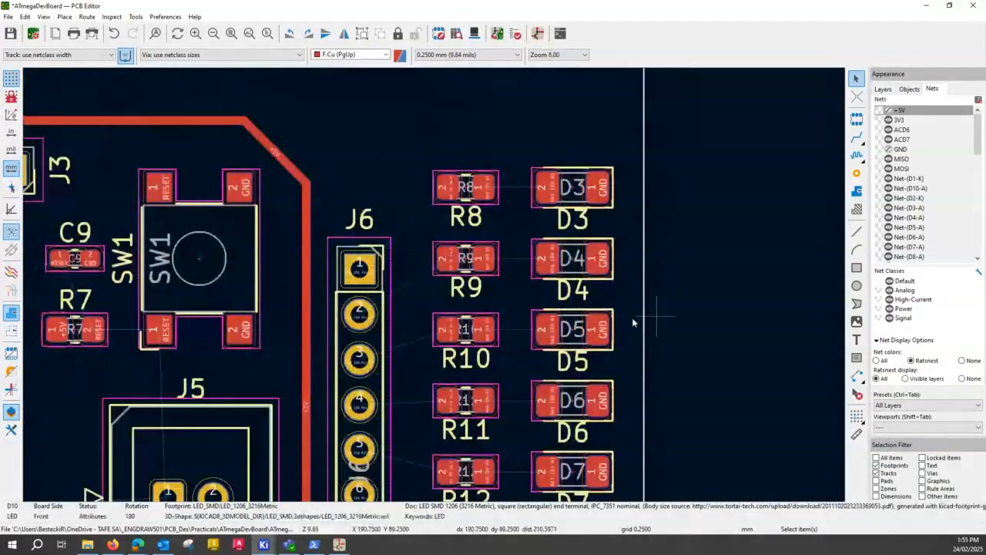
scroll(535, 331, down, 2)
scroll(534, 327, right, 1)
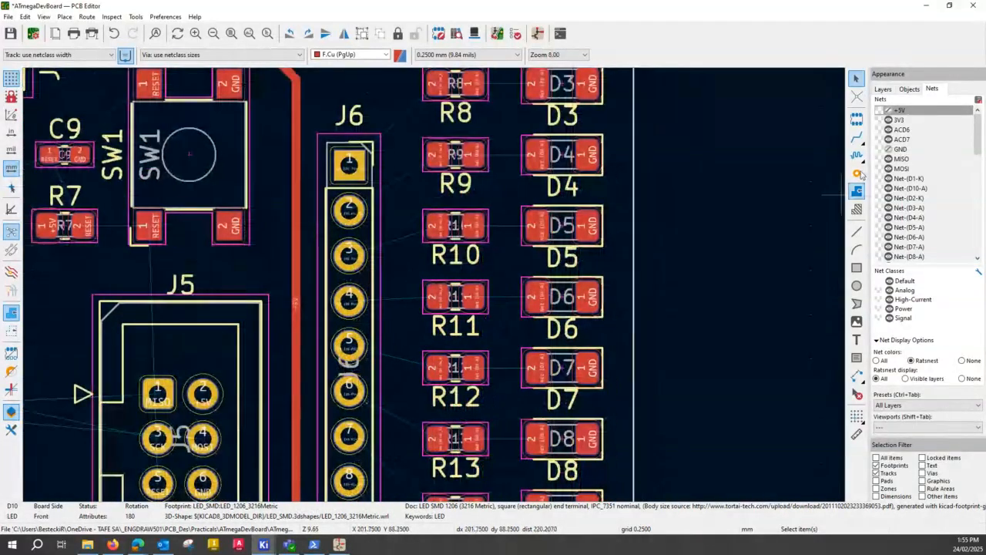
key(x)
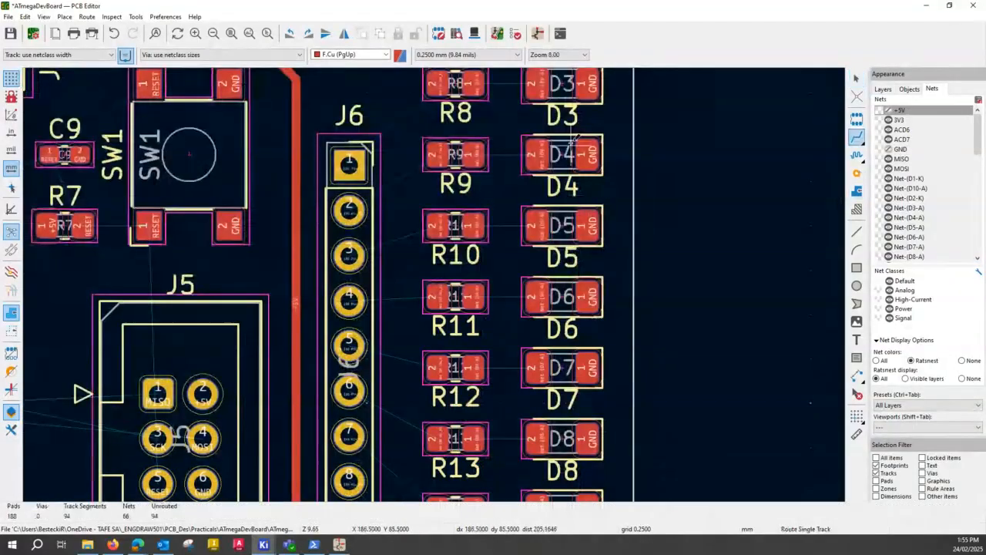
scroll(574, 138, up, 3)
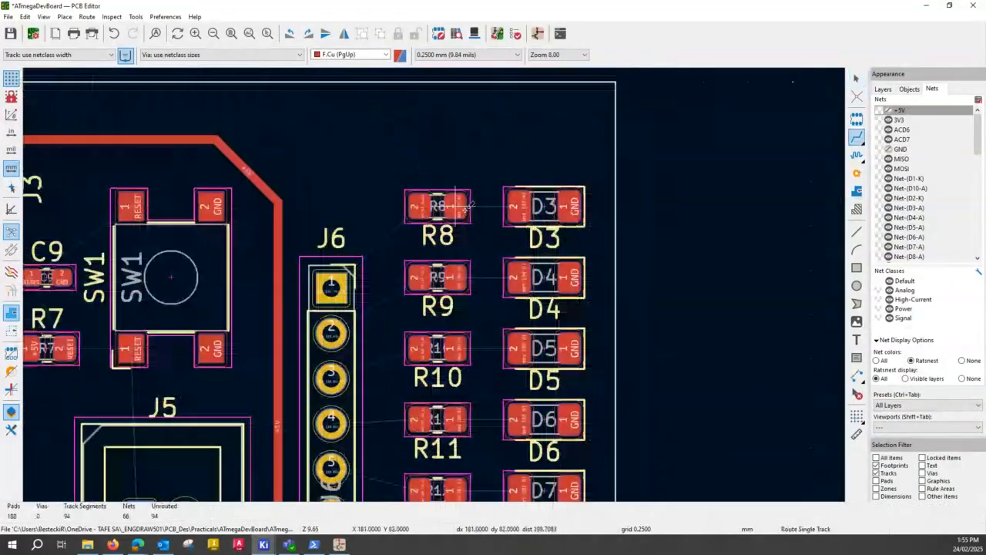
click(457, 206)
click(532, 208)
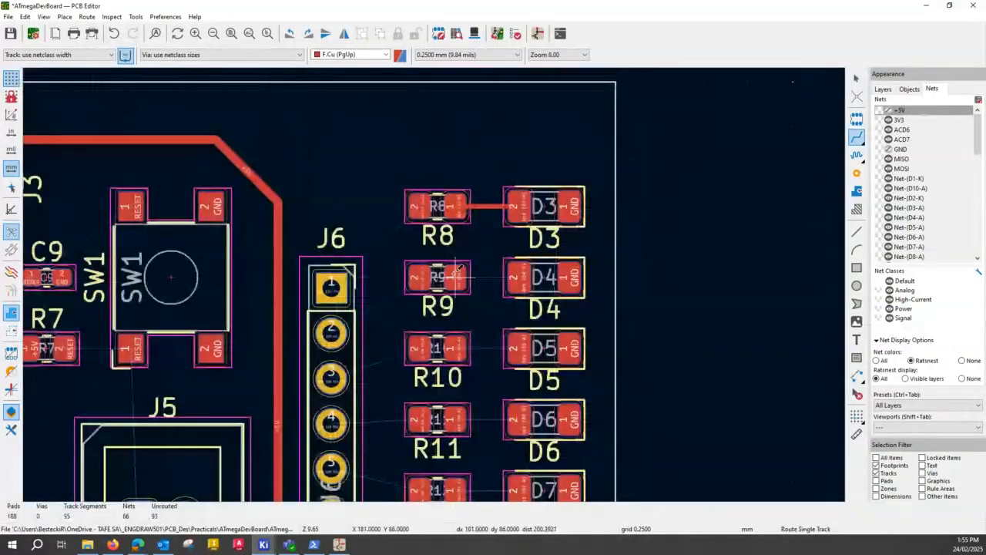
click(457, 275)
click(517, 277)
click(455, 348)
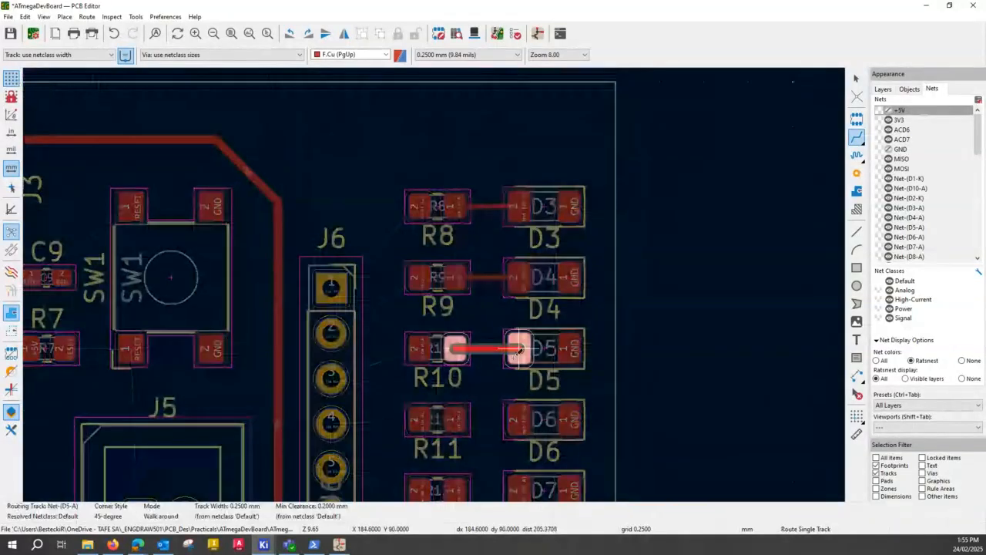
click(518, 349)
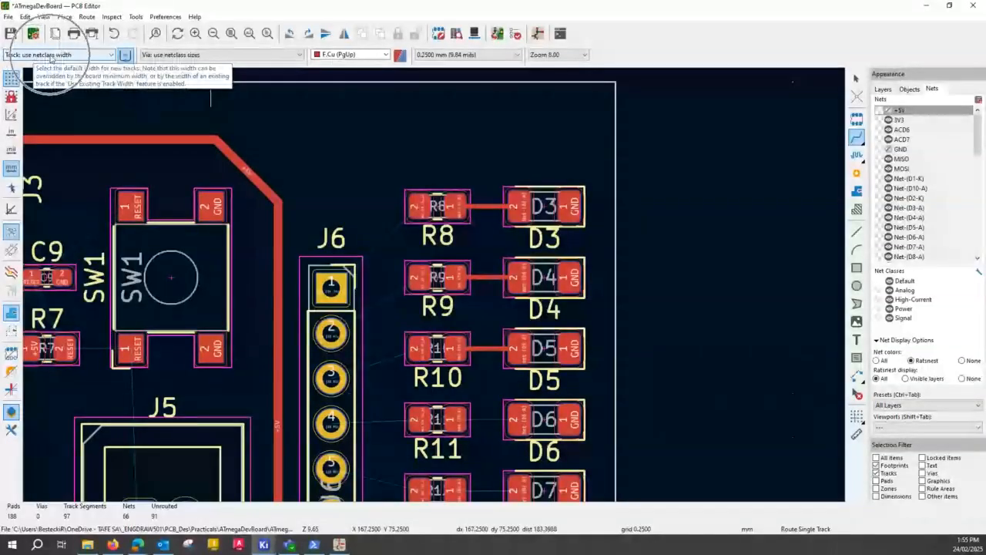
Route straight tracks from pad 1 of R11 to pad 2 of D6 and from pad 1 of R12 to pad 2 of D7
click(463, 413)
click(518, 422)
middle_drag(518, 423, 472, 232)
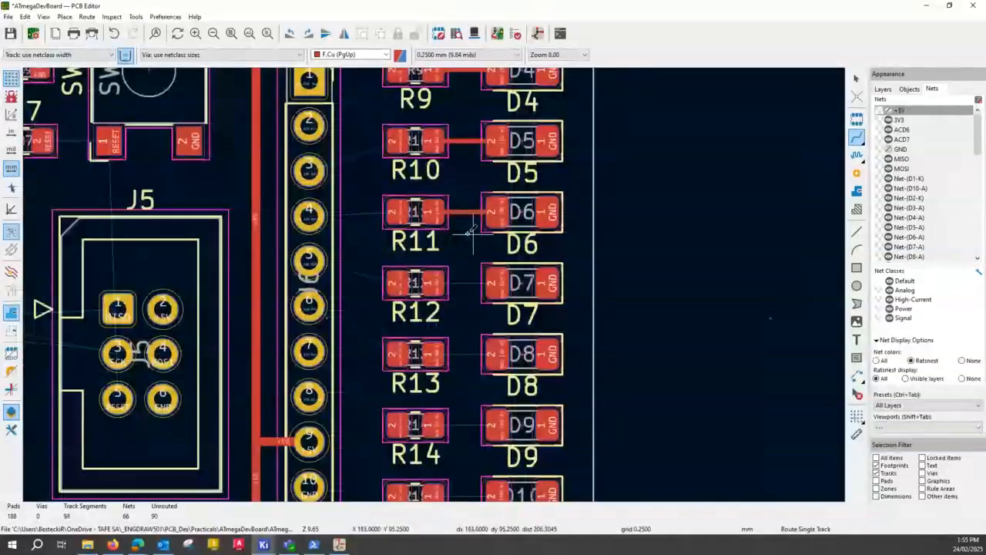
click(434, 283)
click(494, 282)
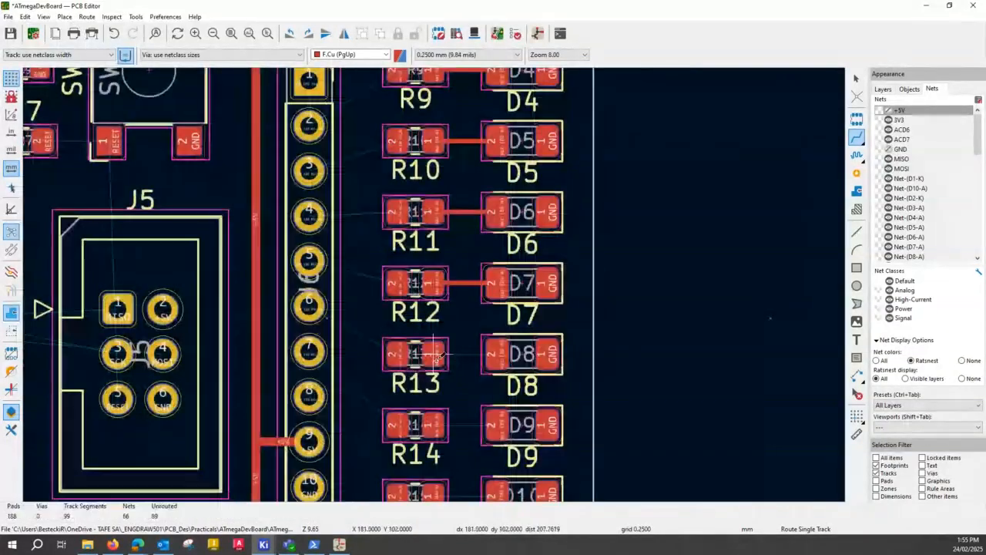
Route straight tracks from pad 1 of R13, R14 and R15 to pad 2 of D8, D9 and D10 respectively
click(437, 355)
click(493, 355)
click(435, 425)
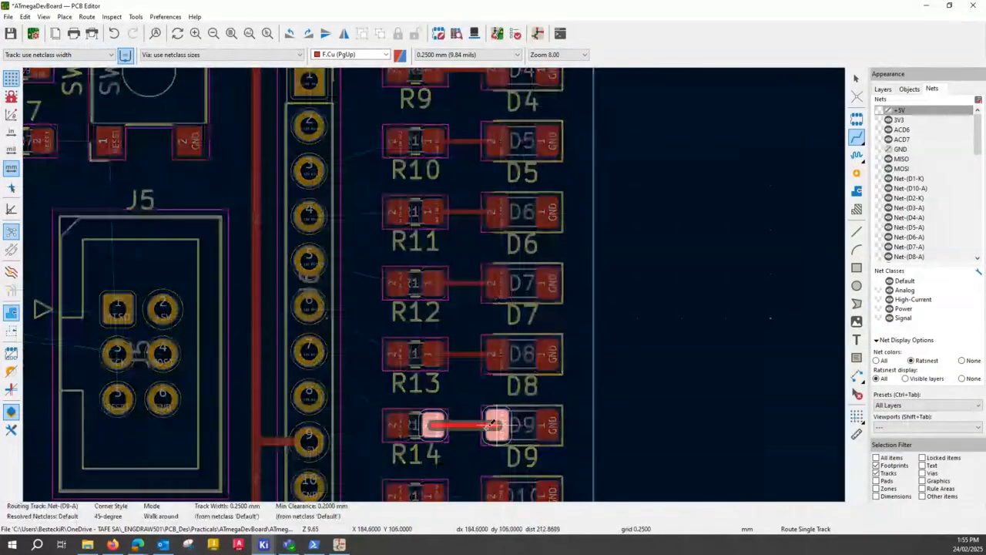
click(493, 425)
scroll(472, 324, down, 2)
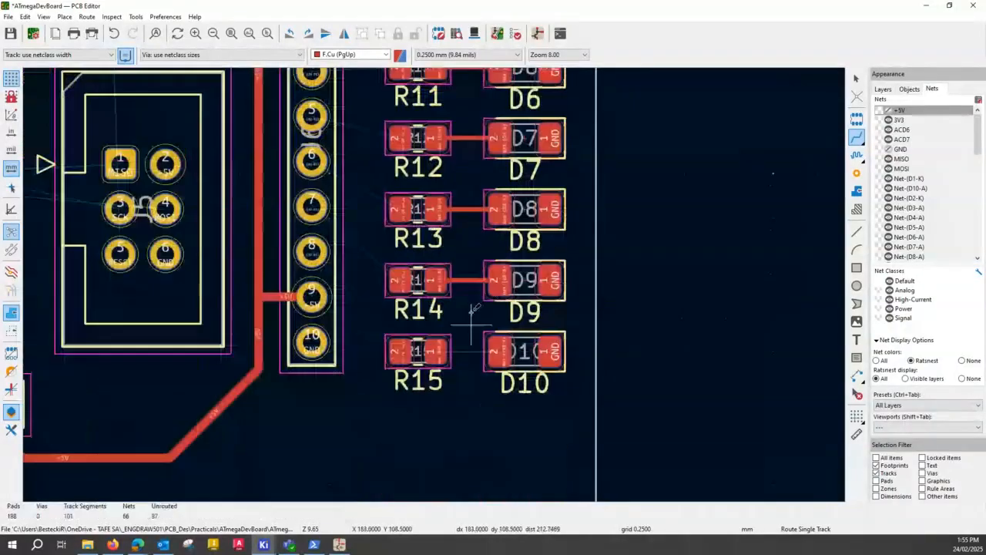
scroll(472, 324, down, 1)
click(429, 322)
click(487, 322)
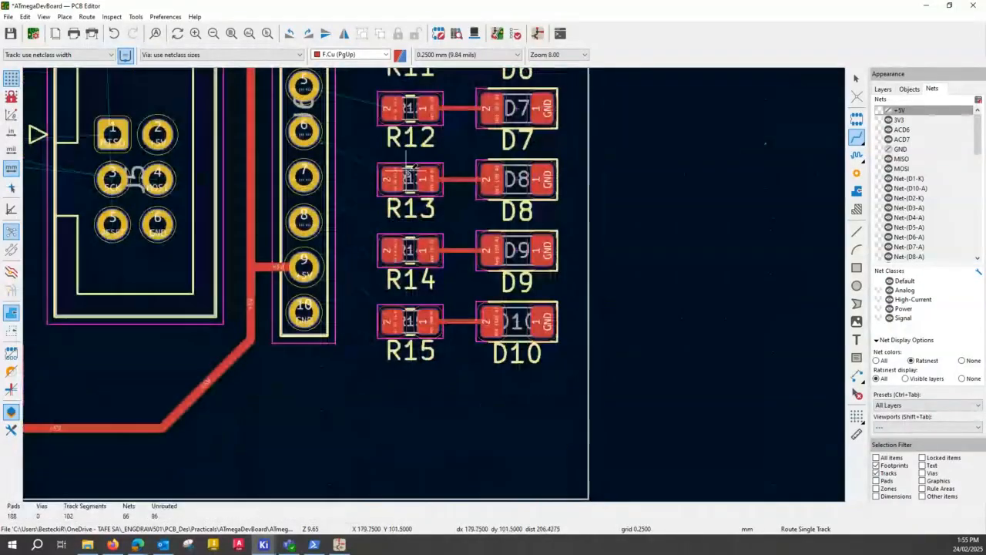
Route an F.Cu track from J6 pin 4 to pad 2 of R11
scroll(411, 165, up, 4)
middle_drag(405, 403, 382, 396)
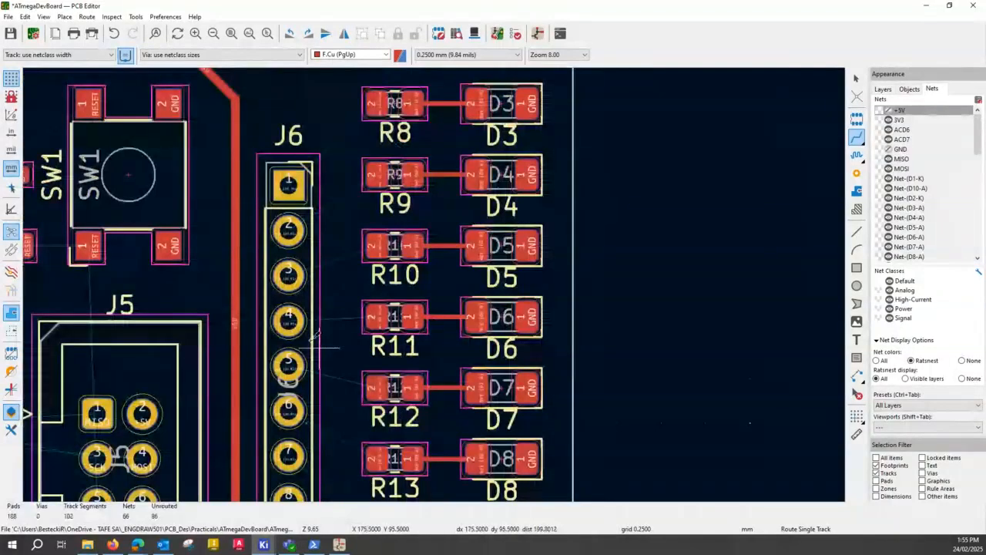
middle_drag(338, 342, 327, 407)
scroll(327, 409, up, 2)
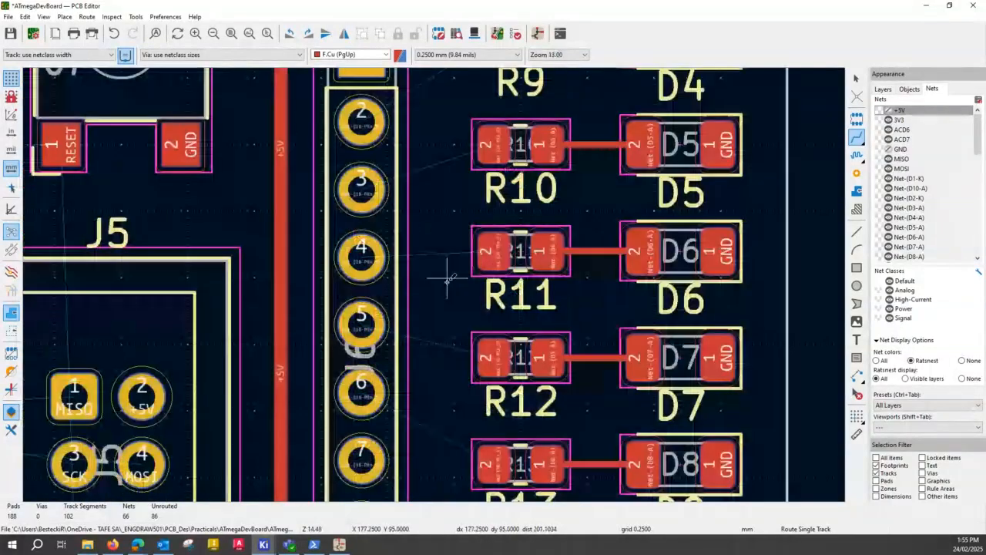
middle_drag(448, 277, 255, 365)
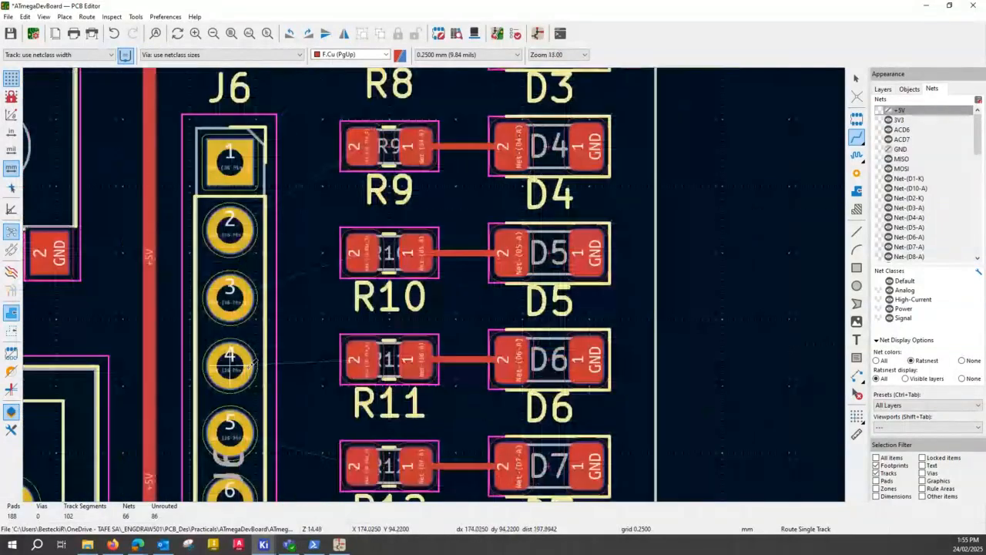
click(253, 363)
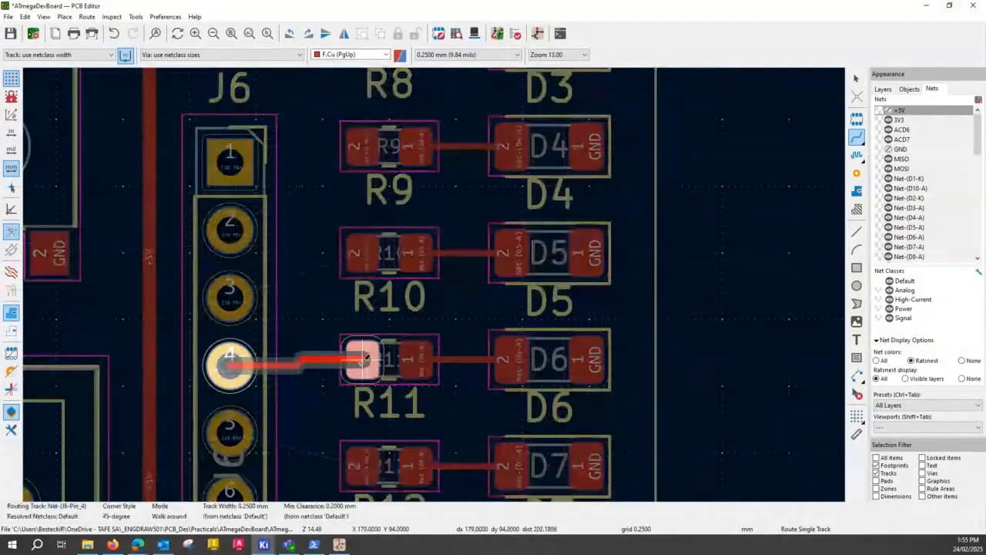
click(362, 360)
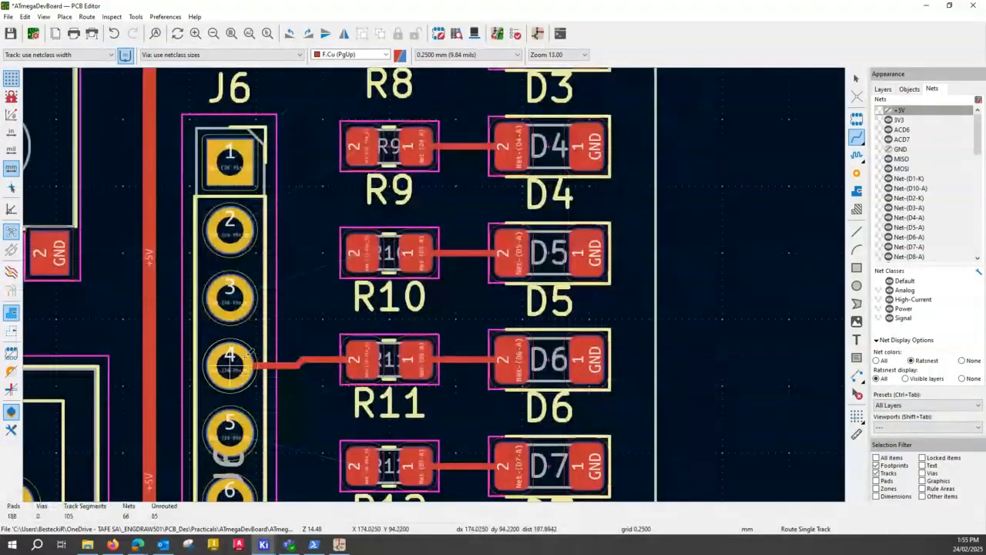
Route tracks from J6 pin 3 to pad 2 of R10 and from J6 pin 2 to pad 2 of R9
click(229, 294)
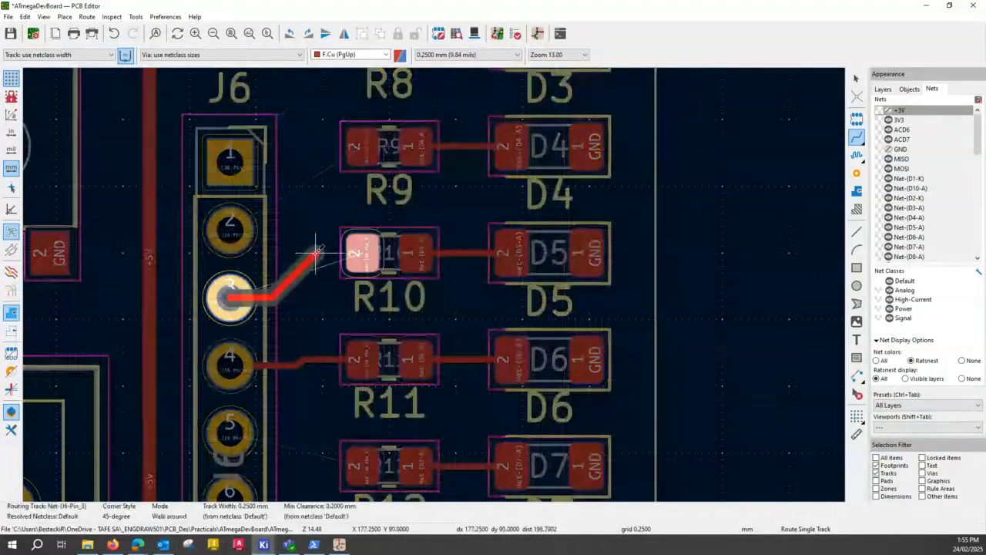
click(330, 253)
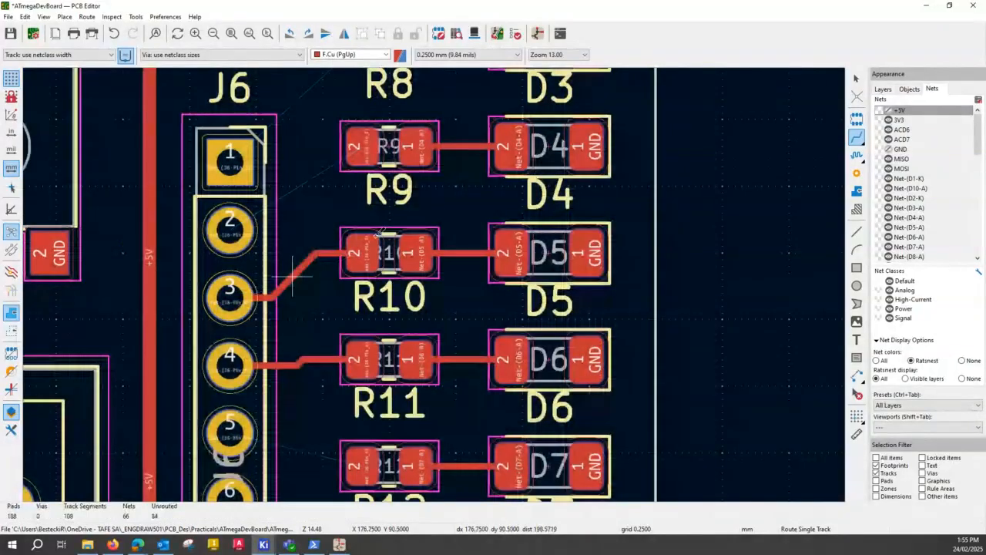
click(250, 223)
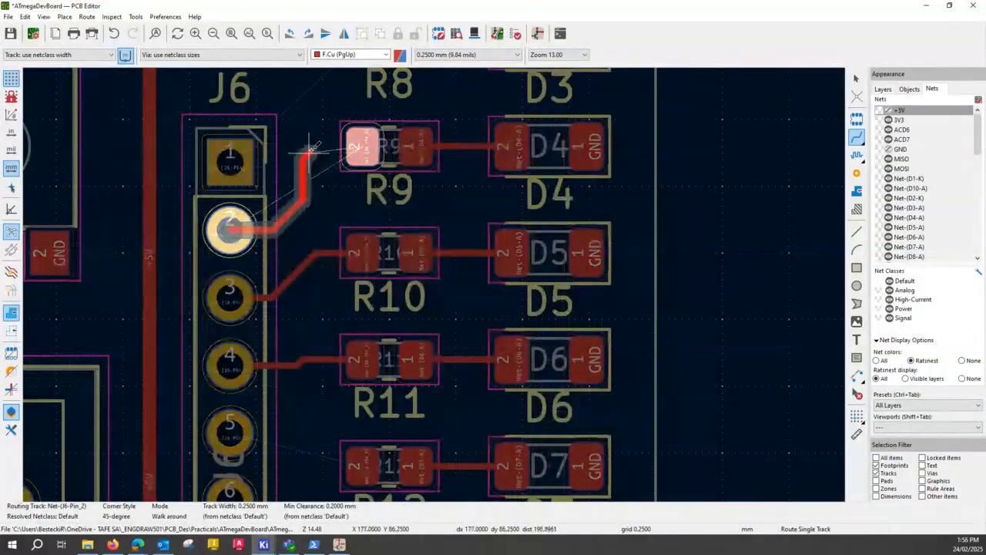
click(351, 145)
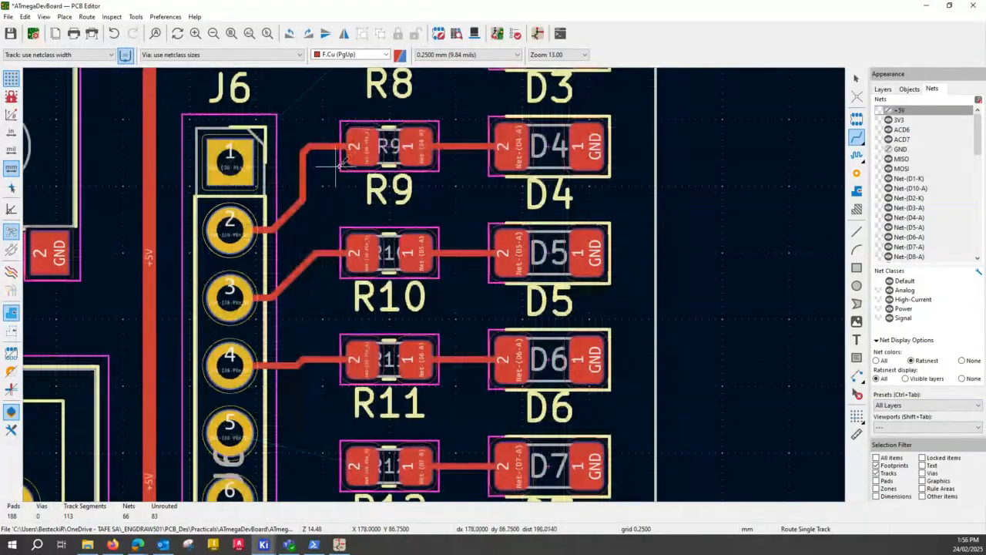
Route a track from J6 pin 1 up to pad 2 of R8 and end track routing
middle_drag(336, 167, 327, 270)
middle_drag(221, 260, 172, 359)
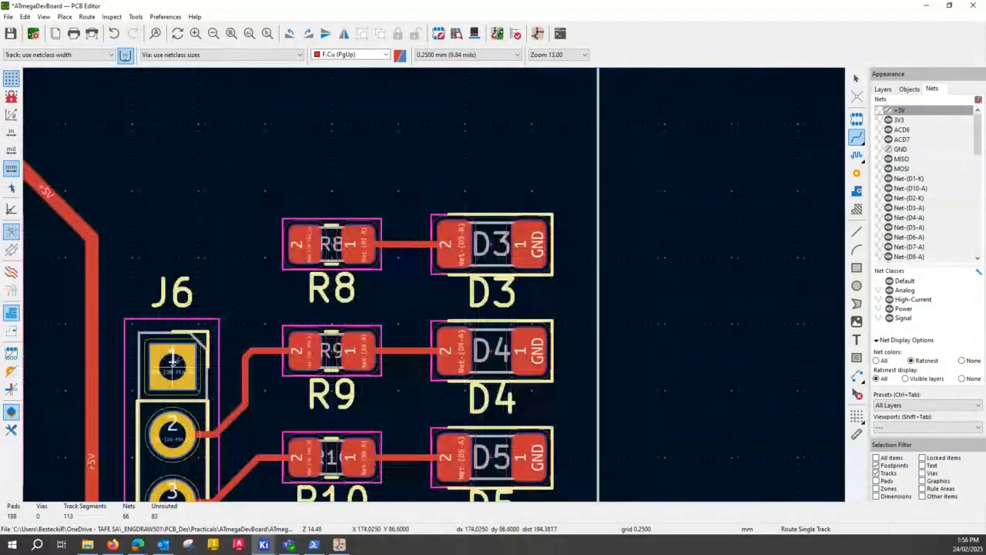
click(172, 360)
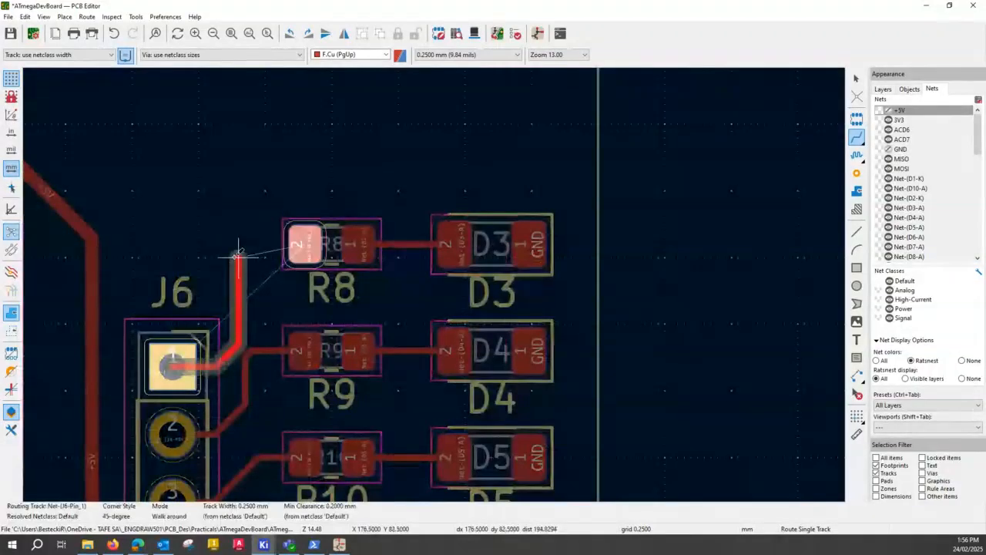
click(295, 245)
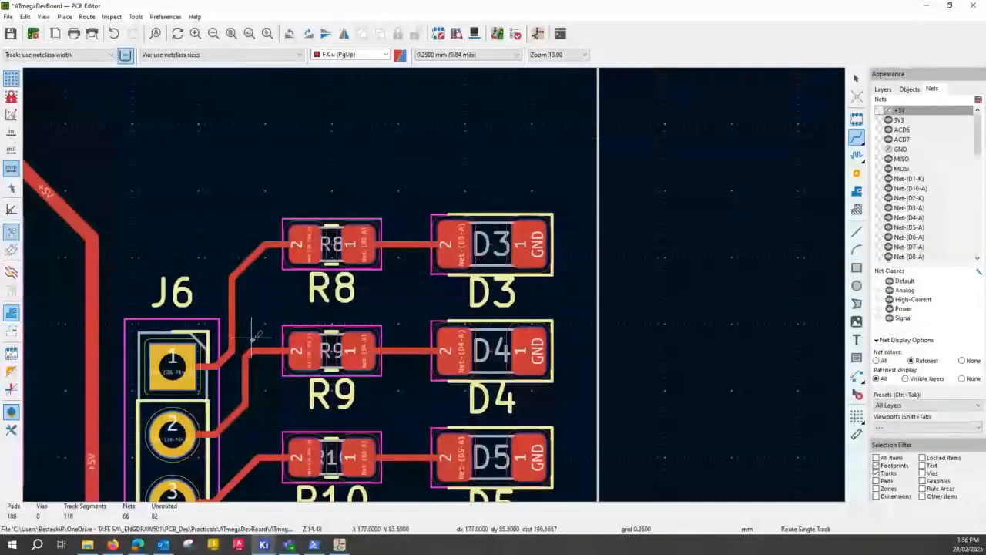
key(Escape)
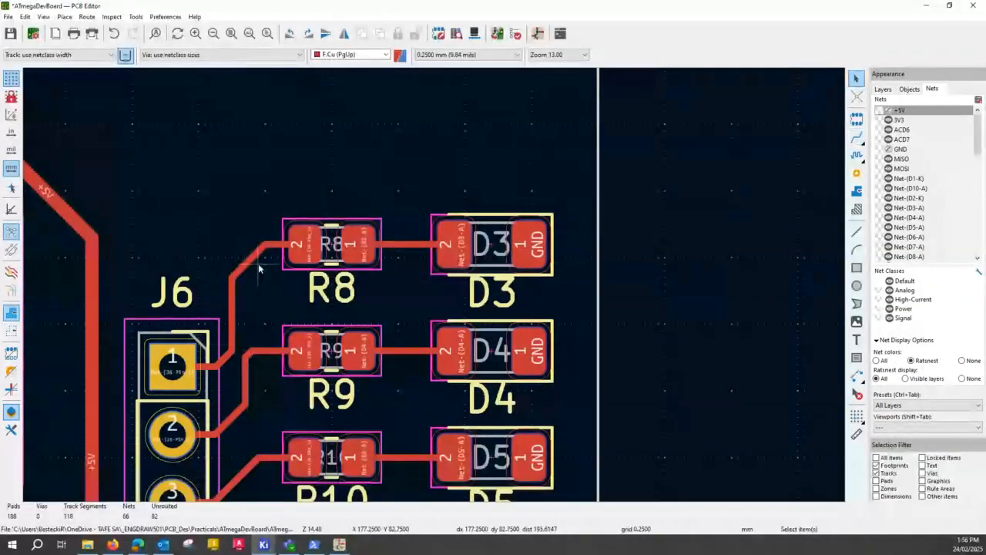
Reshape the J6 pin 1 to R8 track, moving its vertical part closer to J6 and its upper diagonal closer to R8
scroll(258, 263, up, 2)
scroll(306, 337, up, 1)
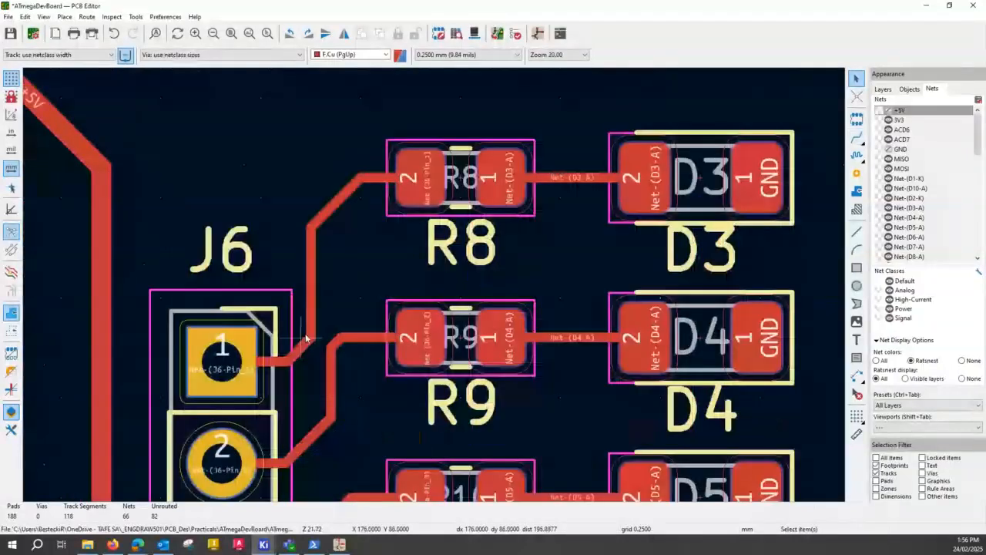
click(306, 339)
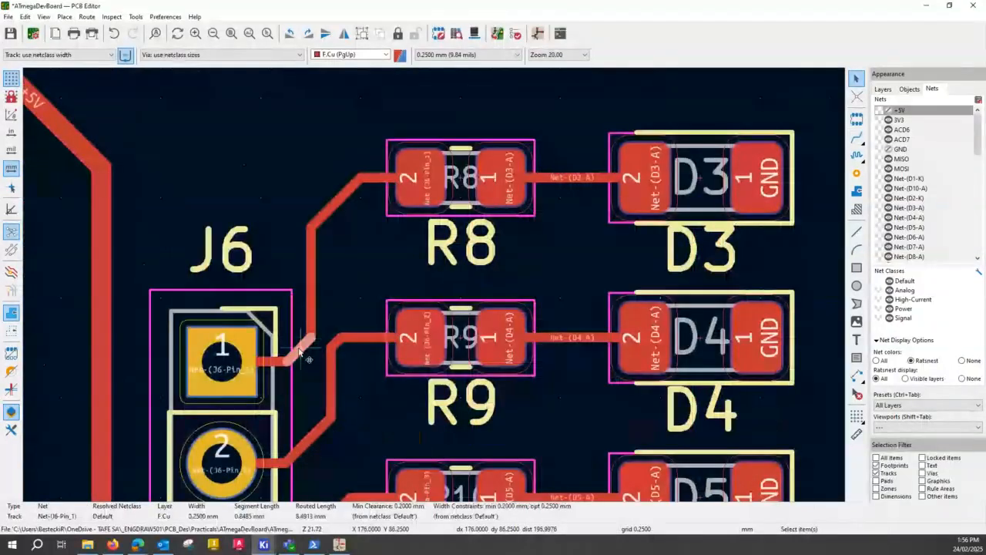
drag(299, 349, 289, 337)
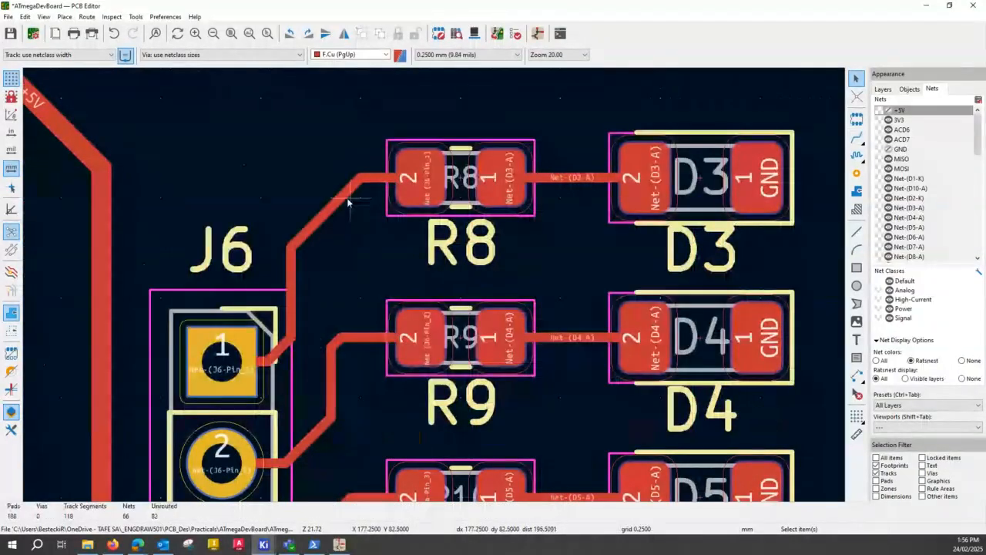
drag(347, 197, 342, 208)
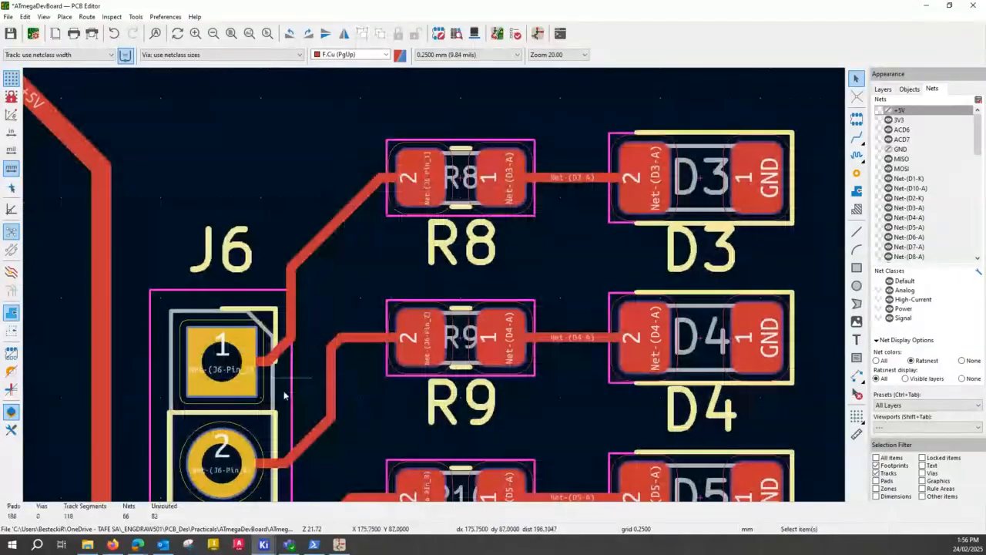
Reshape the J6 pin 2 to R9 track with a 45° diagonal into R9, and select the diagonal segment of the R10 track
drag(309, 445, 308, 439)
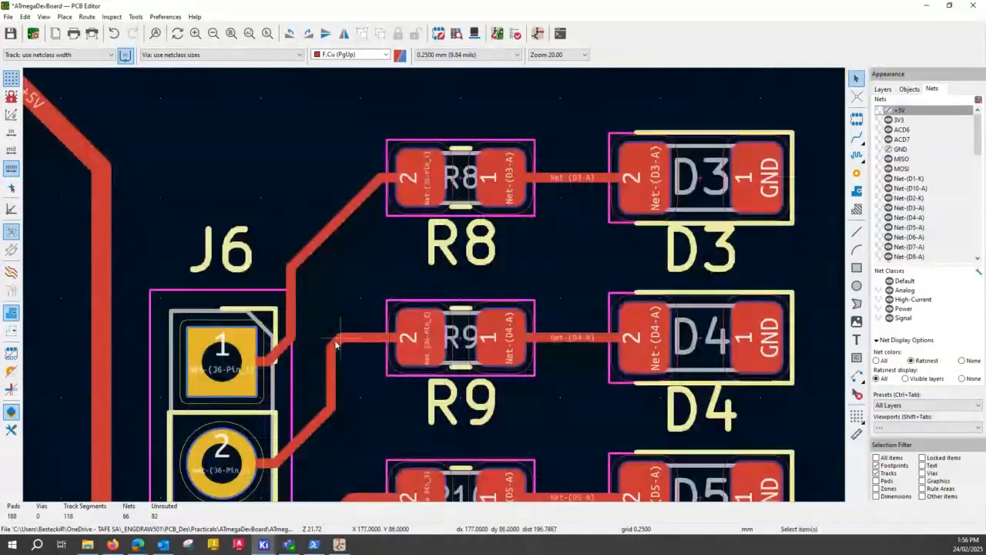
drag(336, 344, 355, 369)
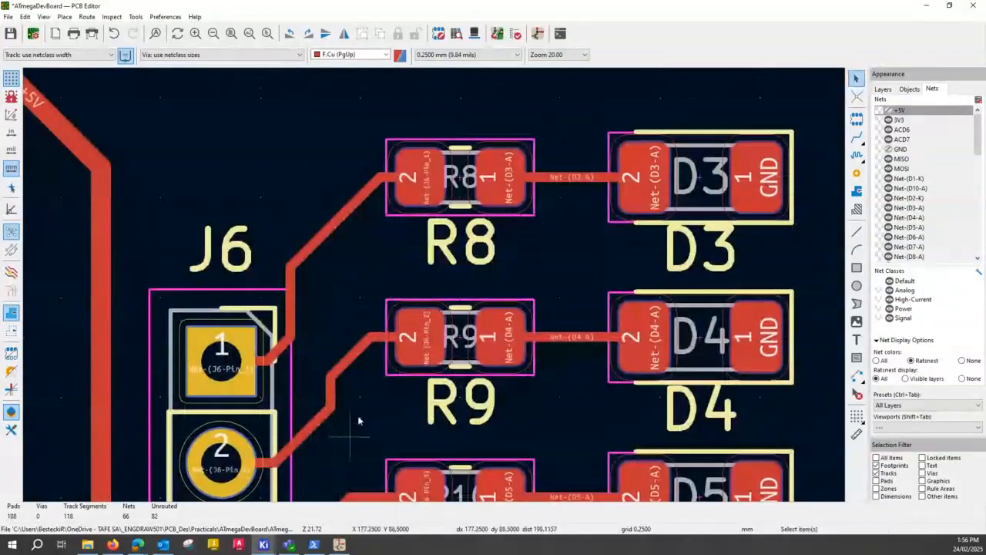
ctrl+scroll(357, 420, down, 3)
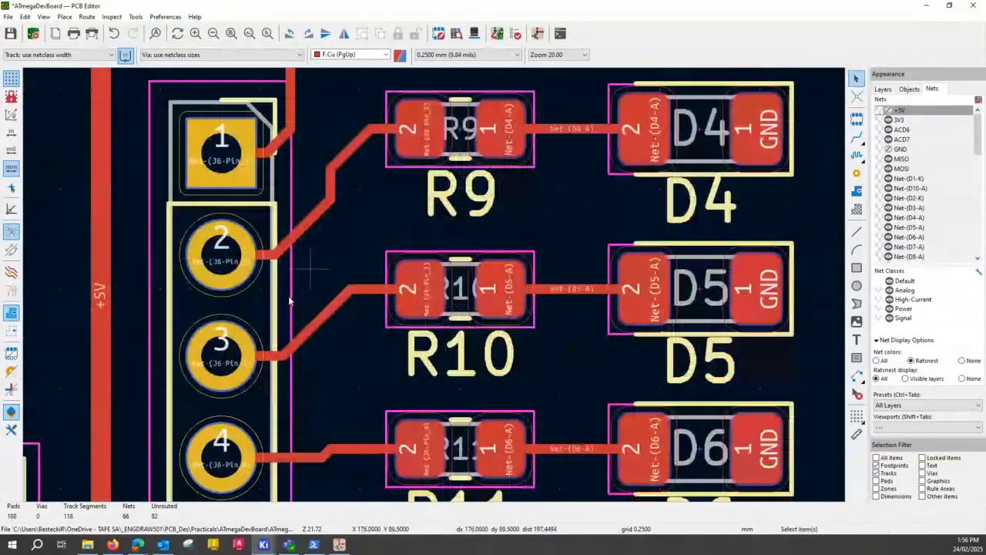
click(312, 338)
ctrl+scroll(339, 323, down, 2)
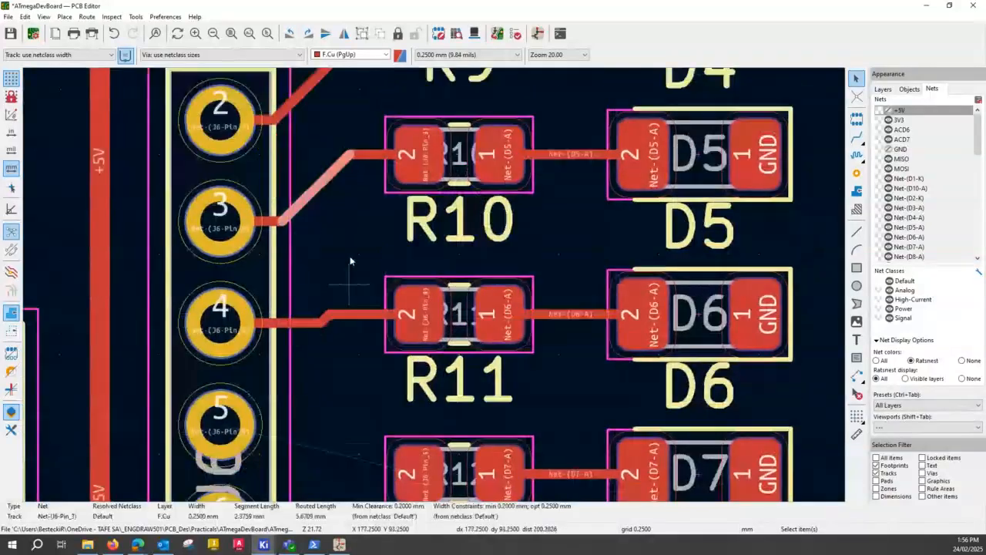
Route a track from J6 pin 5 to pad 2 of R12
ctrl+scroll(350, 256, down, 2)
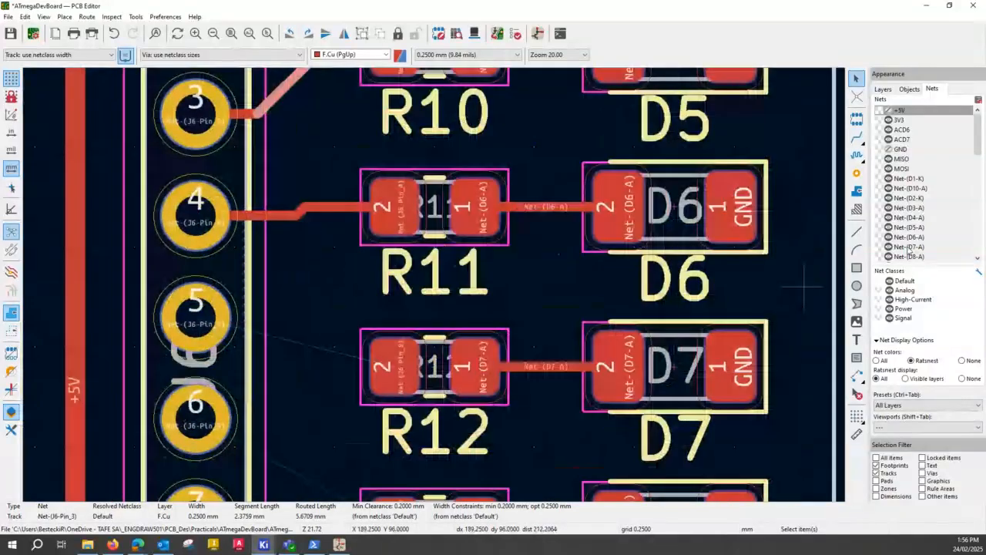
click(857, 137)
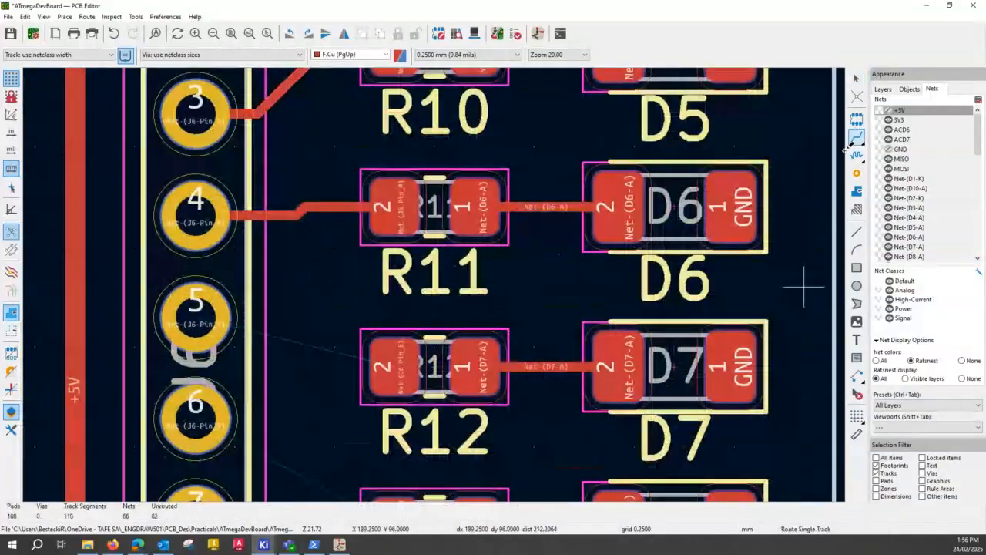
click(219, 314)
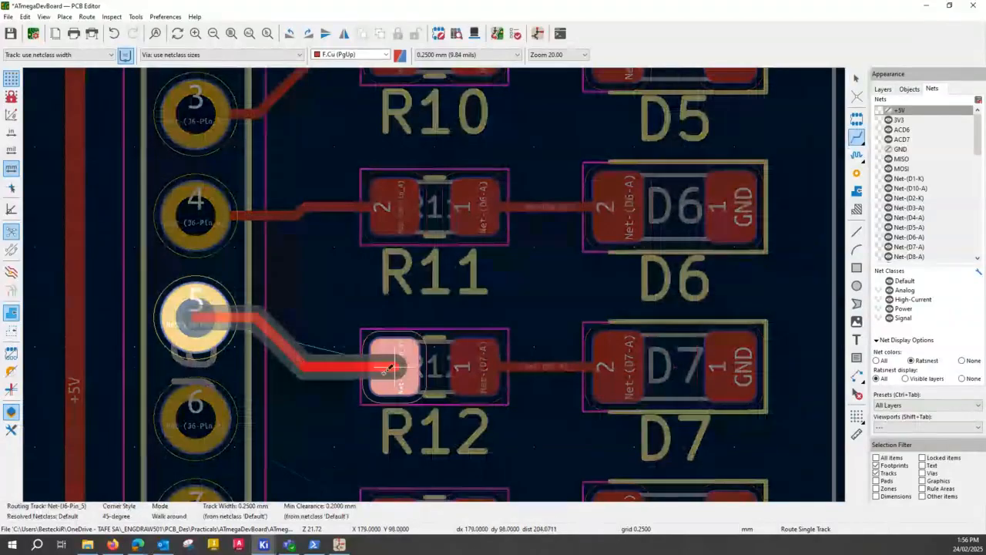
click(389, 368)
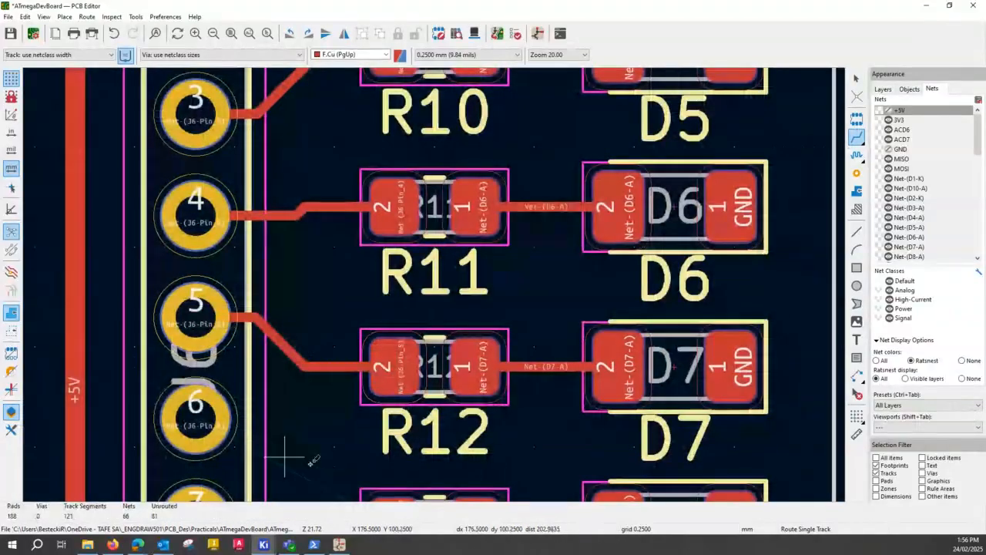
Route a track from J6 pin 6 to pad 2 of R13, with a vertical part between two diagonals
middle_drag(311, 462, 292, 278)
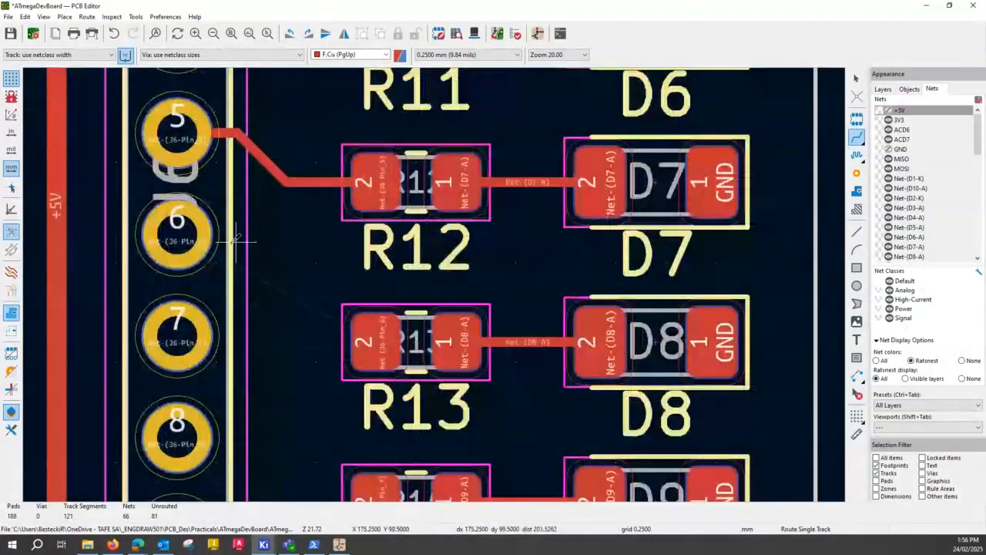
click(189, 235)
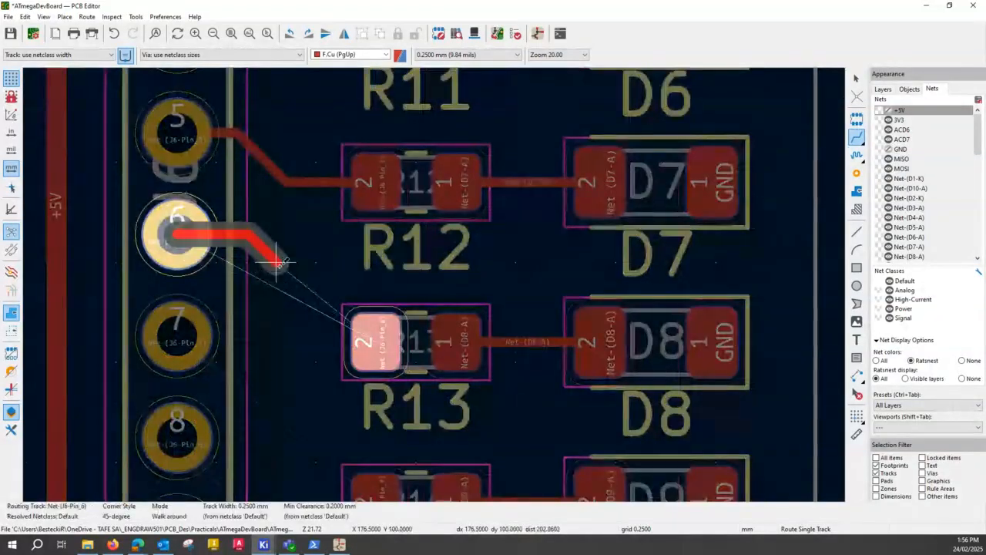
click(277, 265)
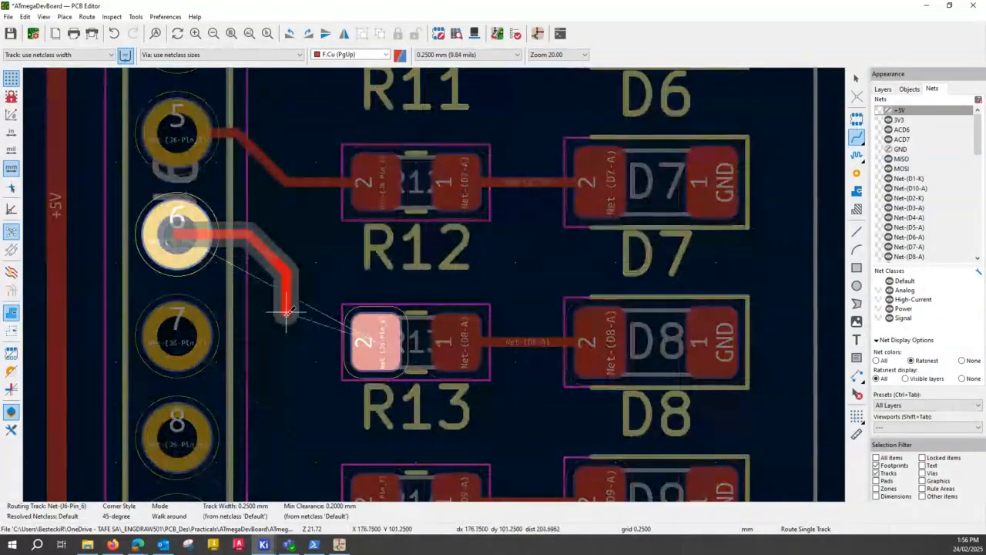
click(287, 320)
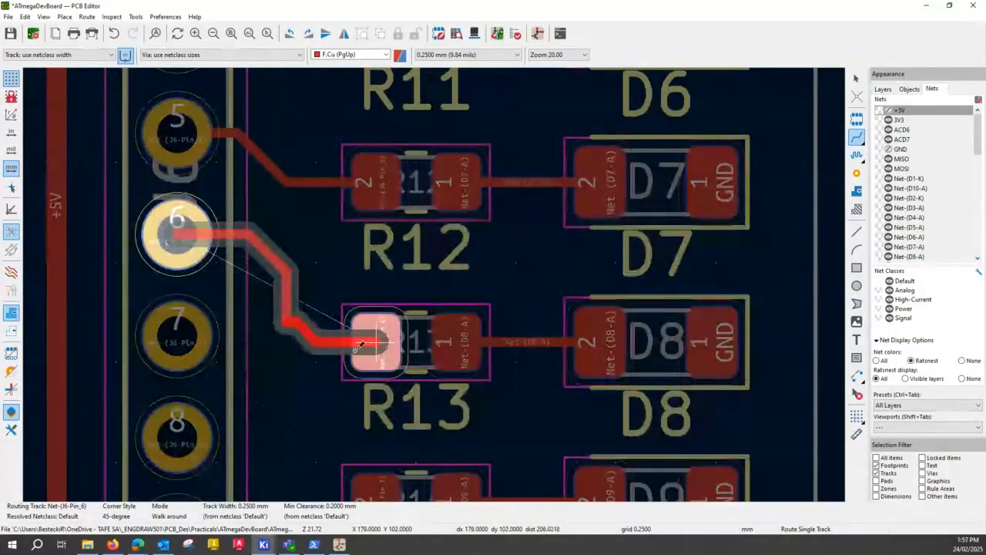
click(360, 344)
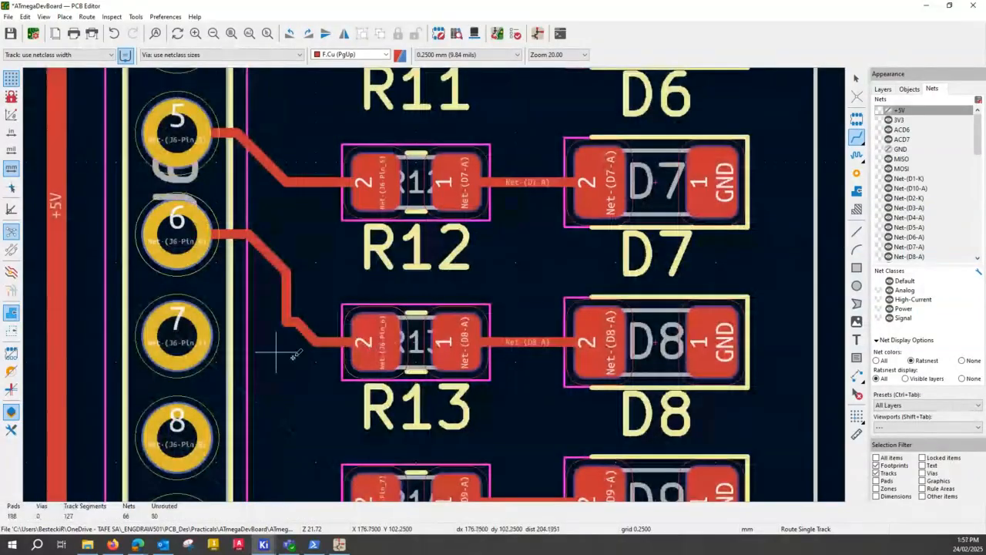
End track routing and delete the short horizontal jog and lower diagonal segment of the J6 pin 6 track near R13
scroll(276, 353, down, 2)
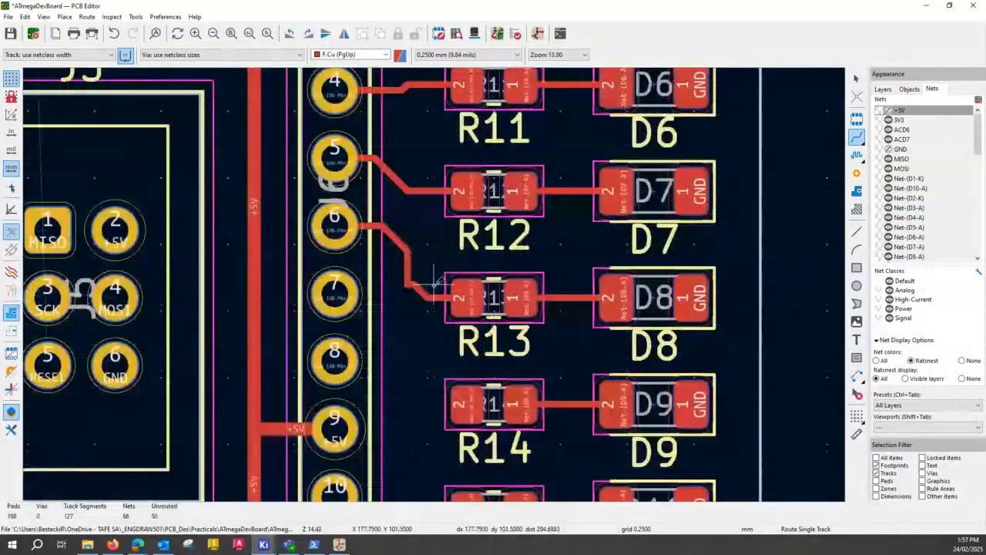
scroll(434, 284, up, 5)
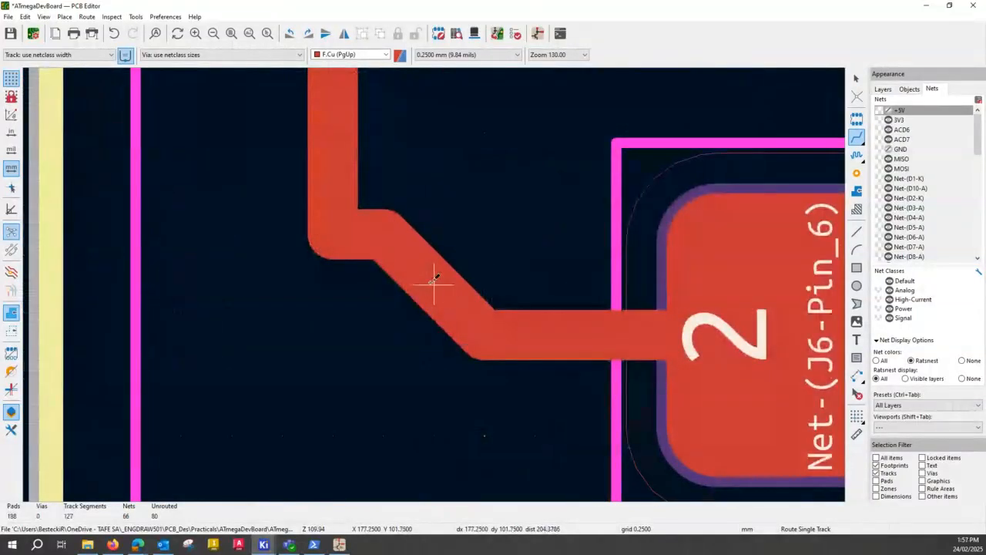
key(Escape)
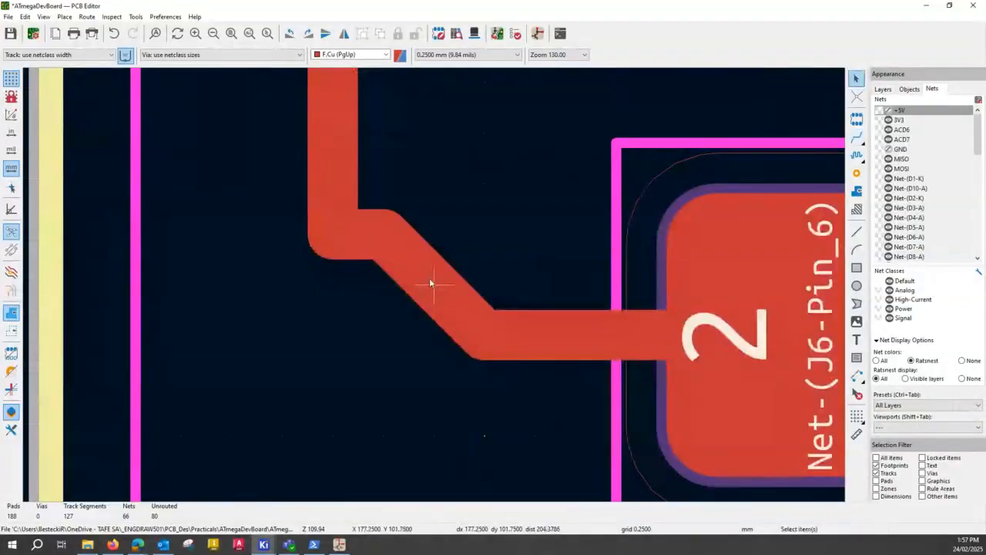
key(Delete)
key(Delete)
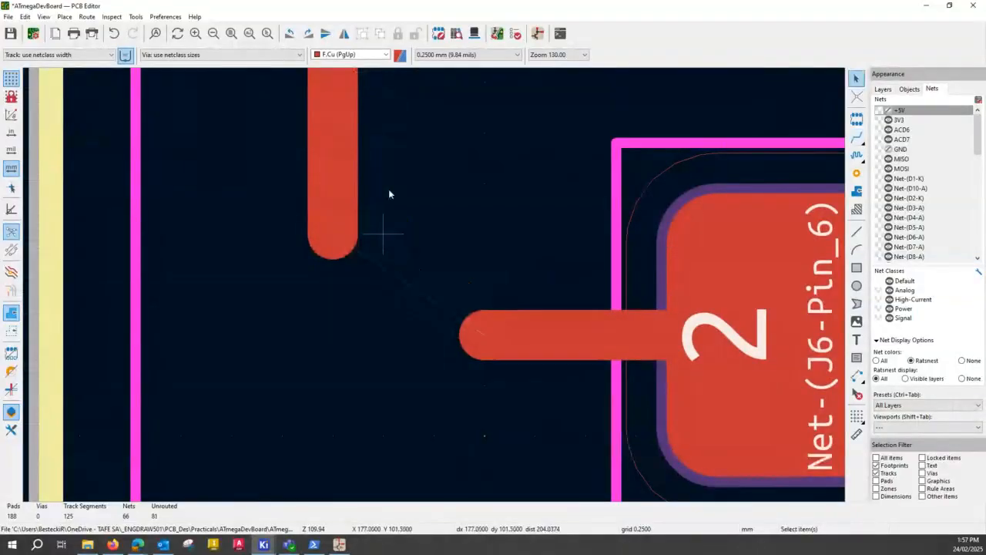
Route a 45° segment from the R13 horizontal track to the vertical part of the pin 6 track, and delete the leftover stub
click(856, 137)
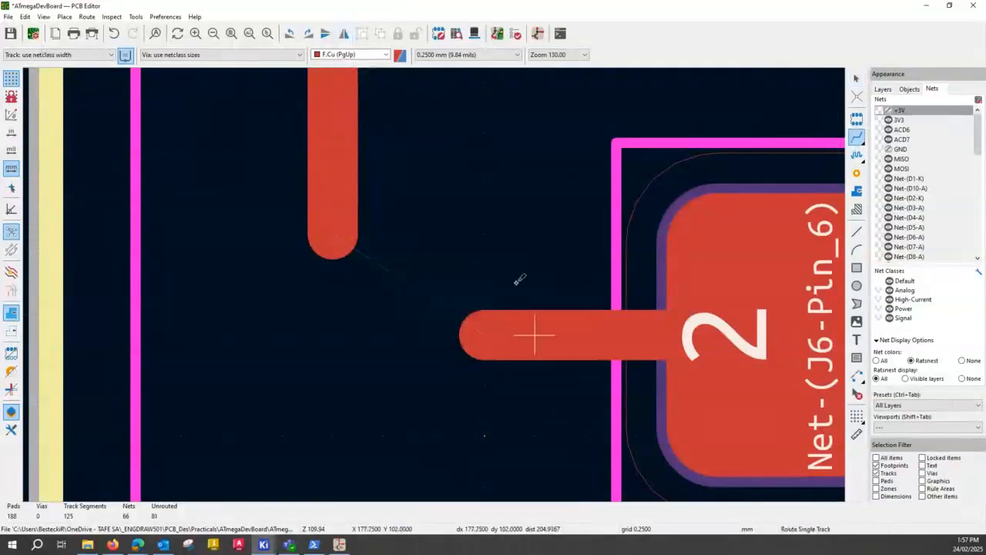
click(485, 334)
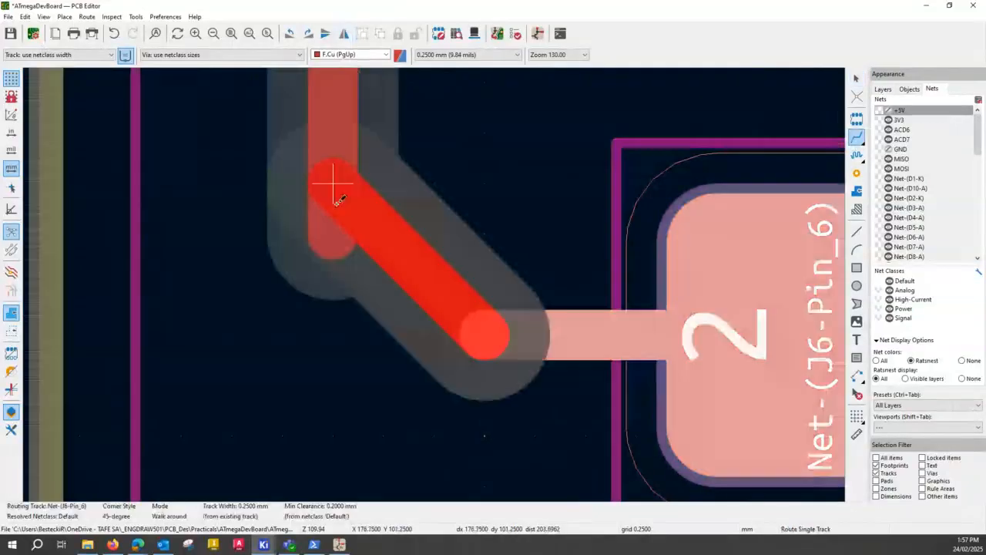
click(333, 230)
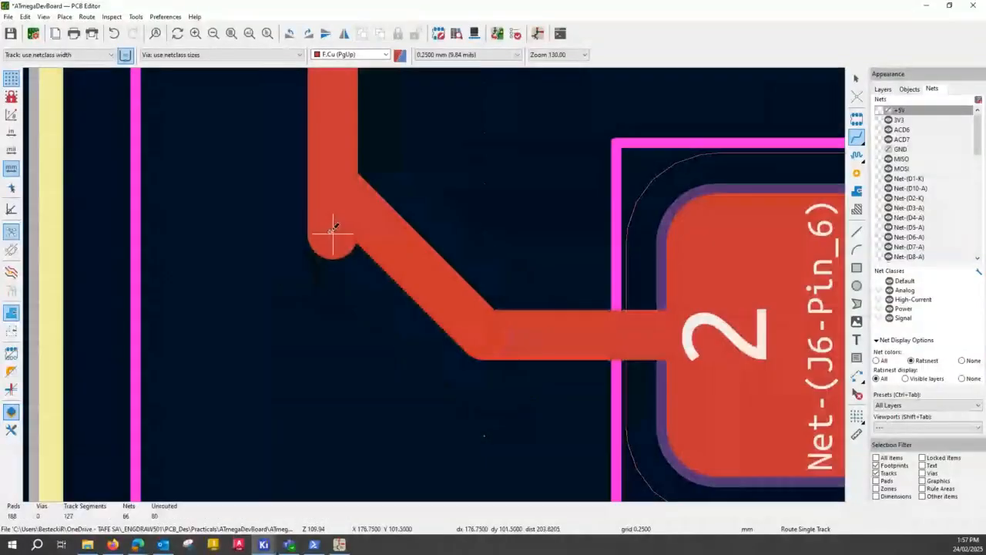
key(Escape)
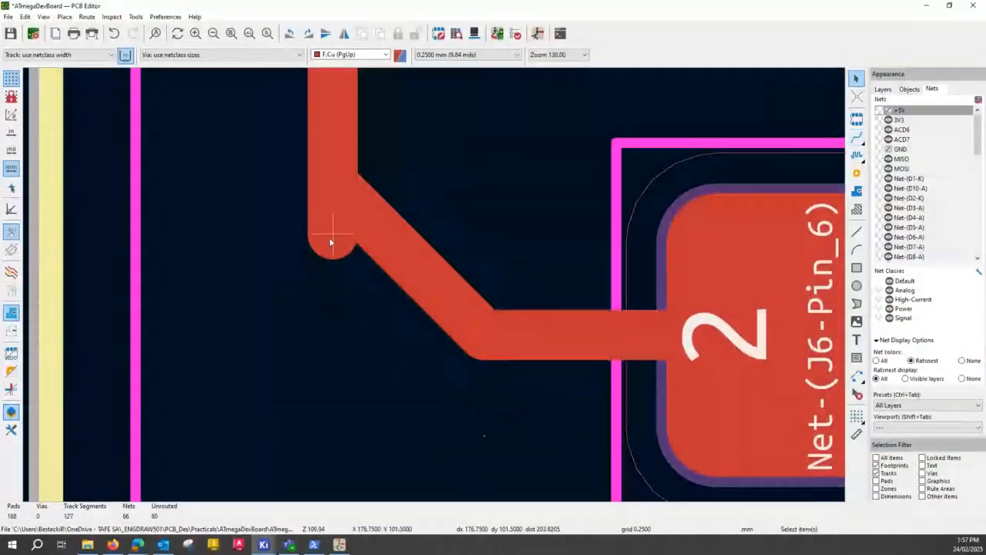
click(329, 237)
key(Delete)
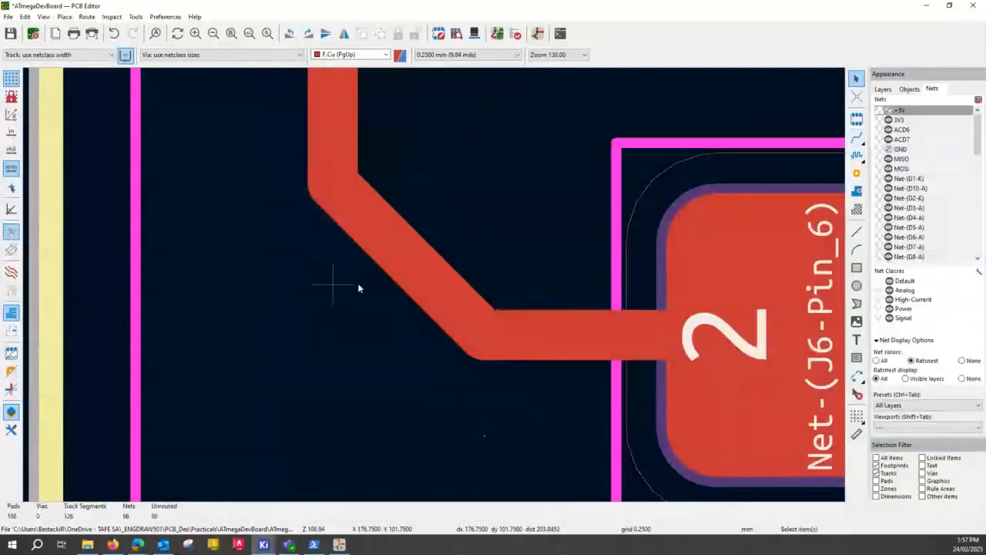
Reshape the J6 pin 6 to R13 track, moving its vertical part closer to J6 and its lower diagonal closer to R13
scroll(358, 288, down, 5)
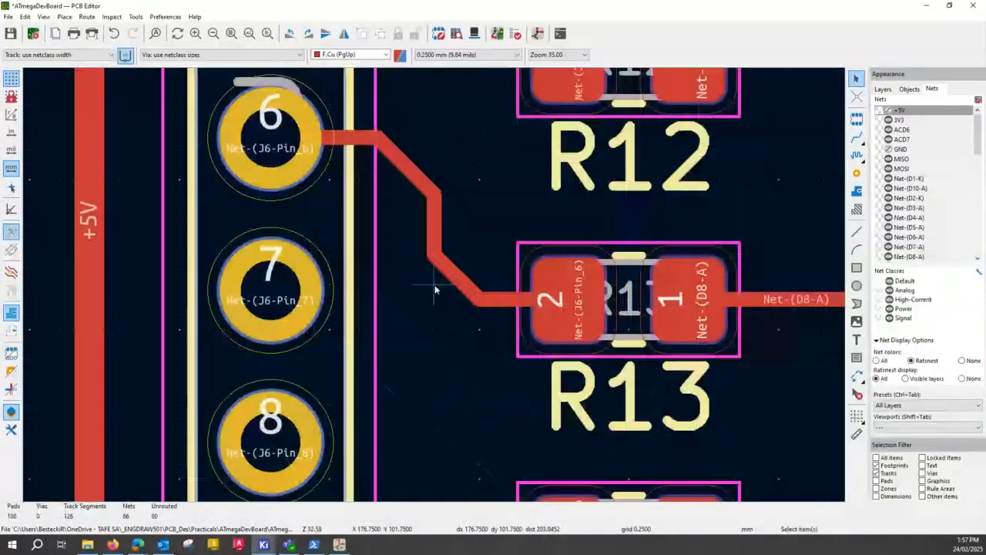
scroll(436, 290, down, 3)
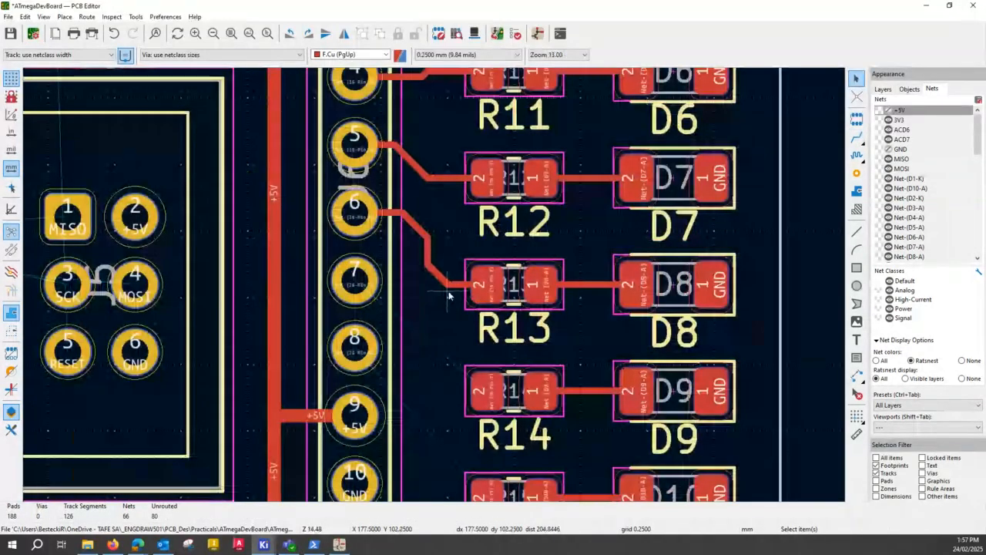
scroll(439, 277, up, 3)
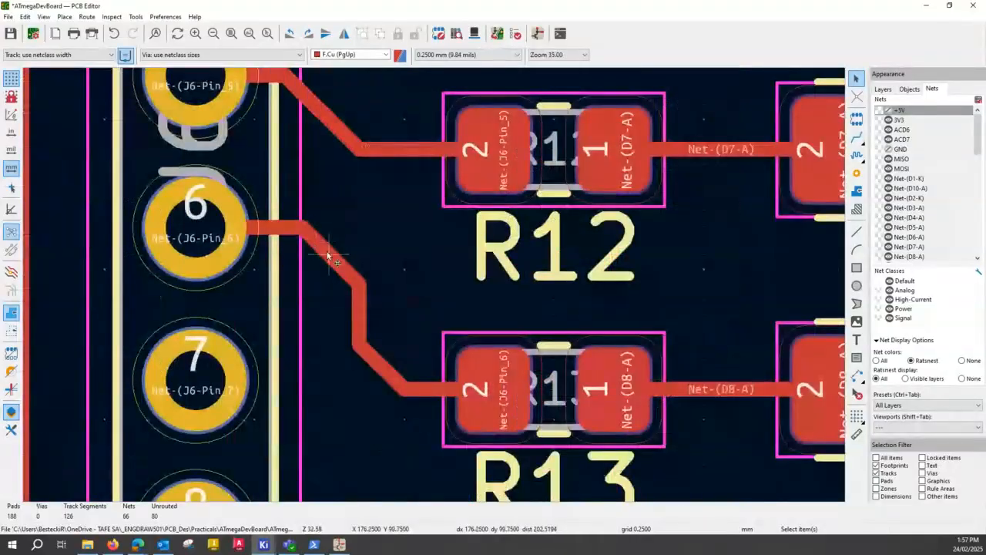
drag(328, 256, 314, 265)
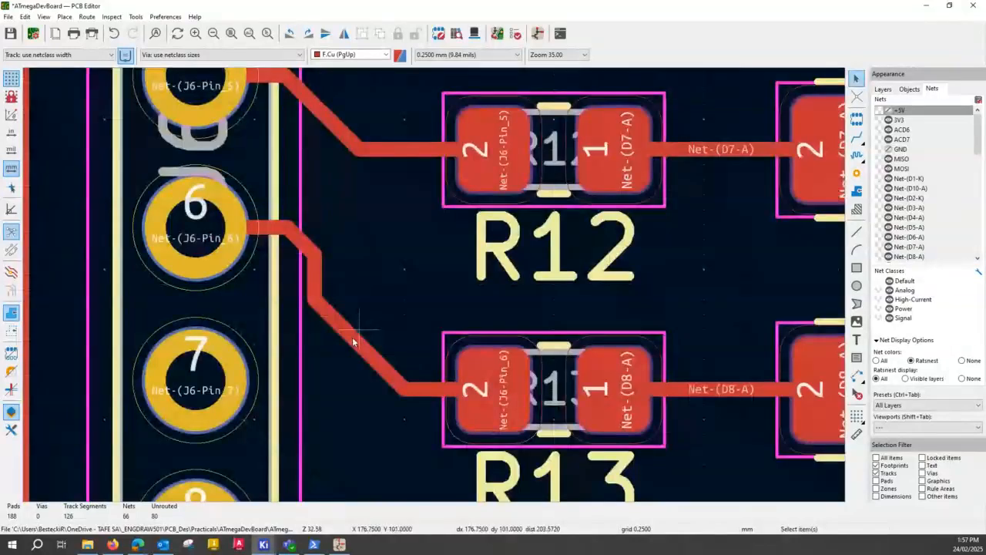
click(363, 356)
drag(363, 356, 390, 349)
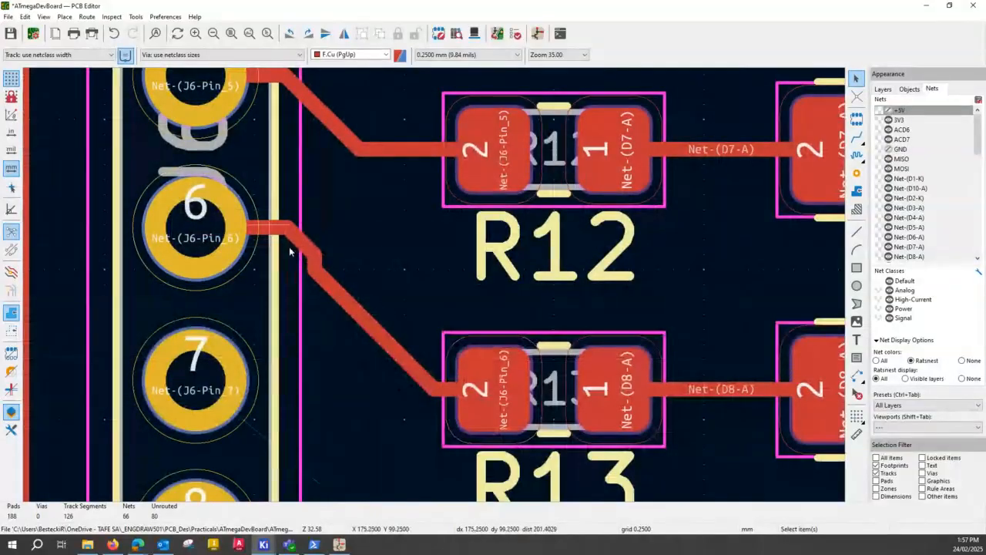
Straighten the remaining jog near J6 pin 6 so the track runs to R13 as one continuous 45° diagonal
scroll(322, 270, up, 3)
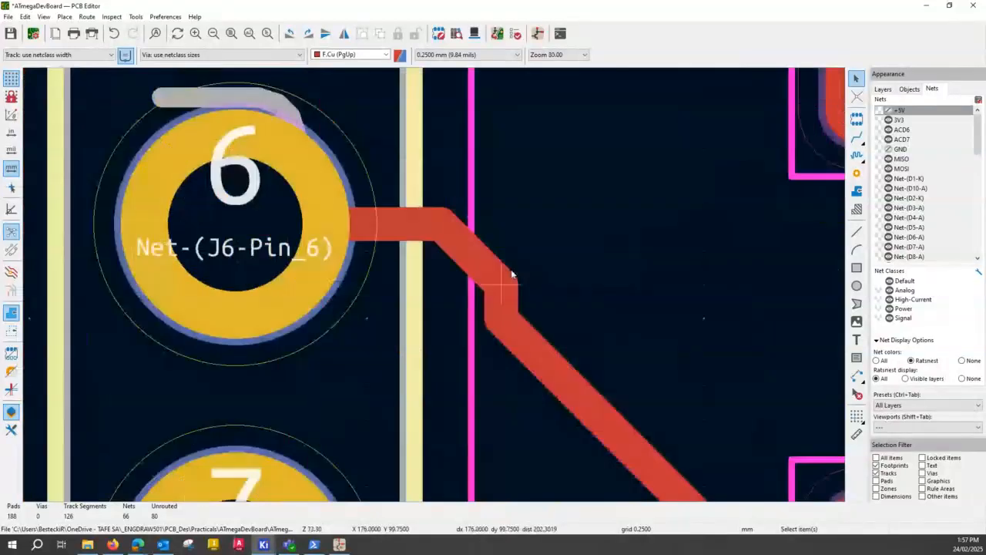
click(480, 262)
drag(480, 262, 500, 400)
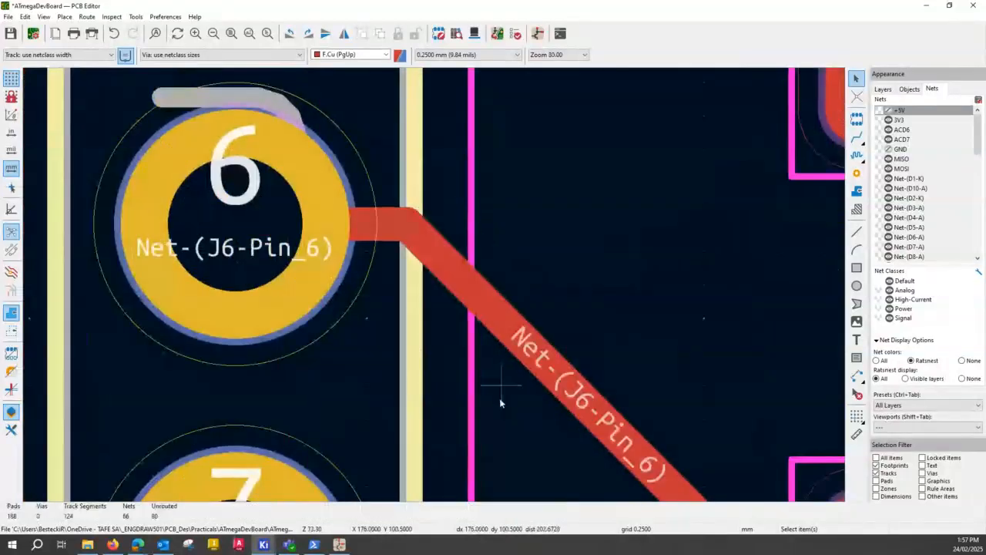
Route a track from J6 pin 7 to pad 2 of R14 and end track routing
scroll(499, 398, down, 2)
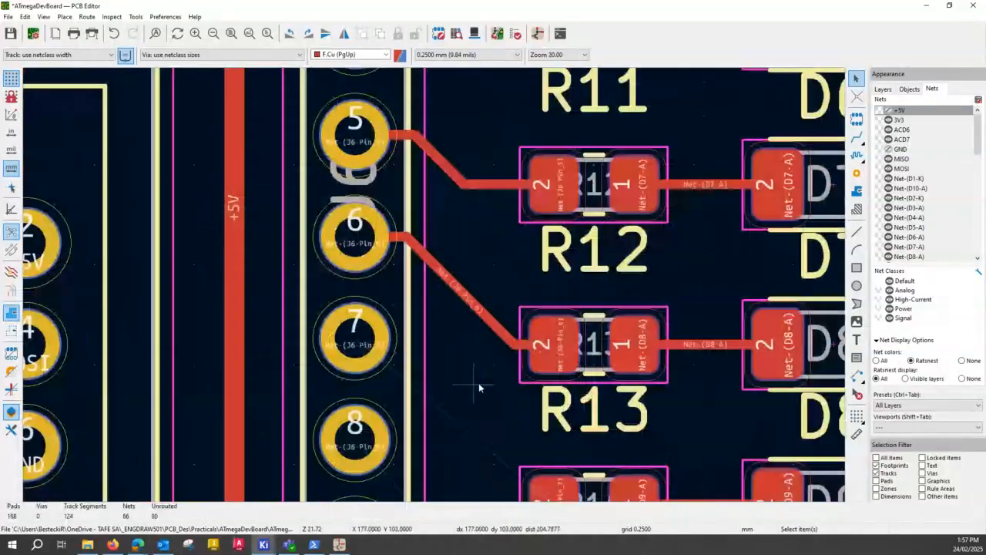
middle_drag(479, 382, 310, 280)
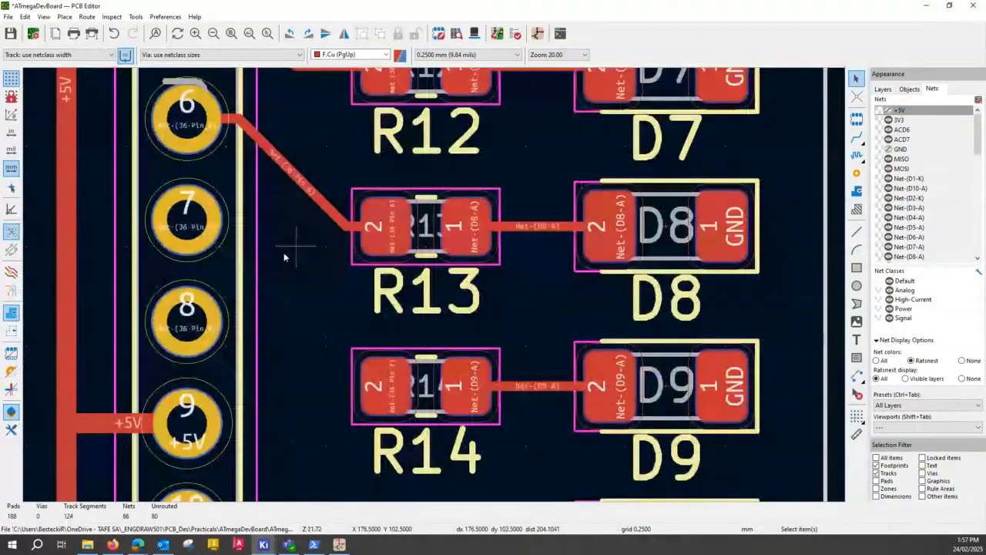
click(858, 137)
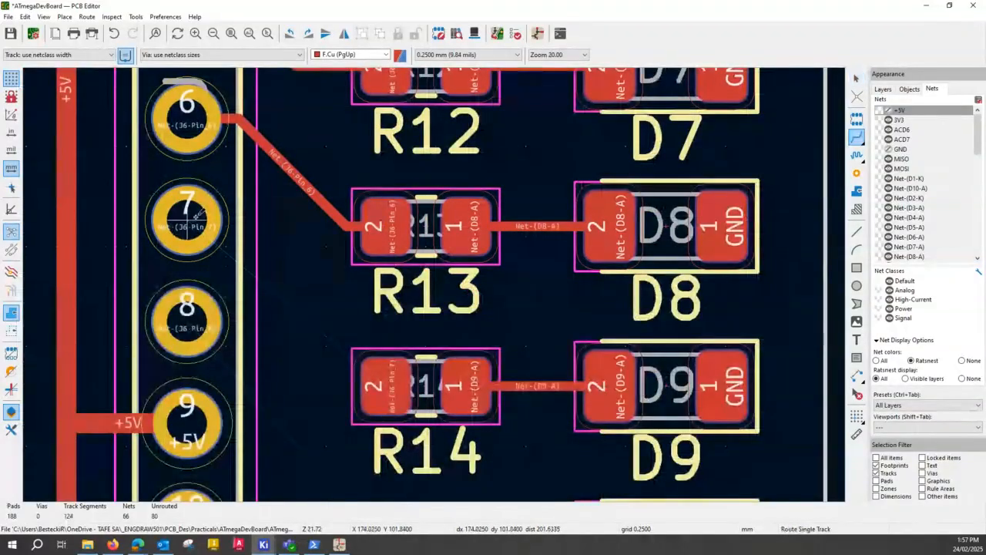
click(195, 219)
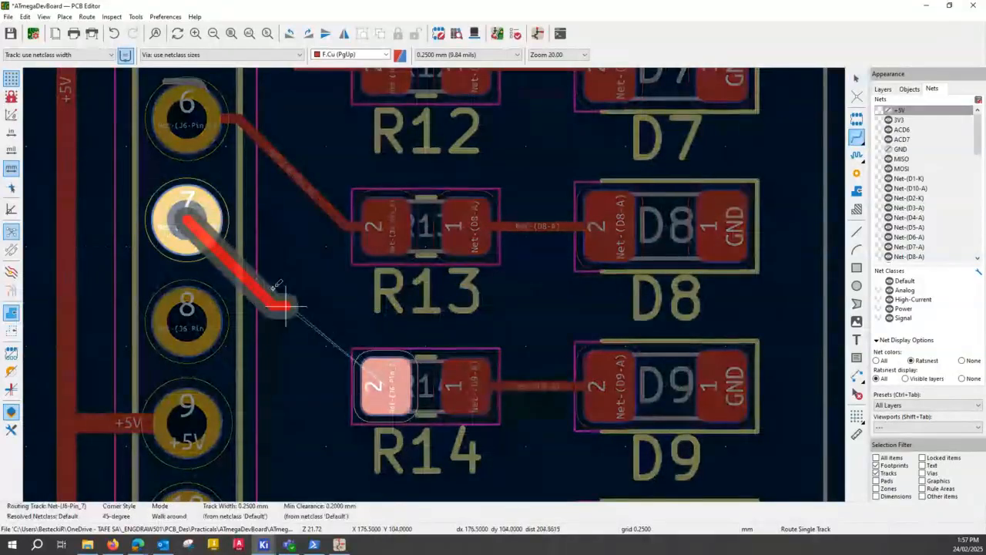
click(247, 222)
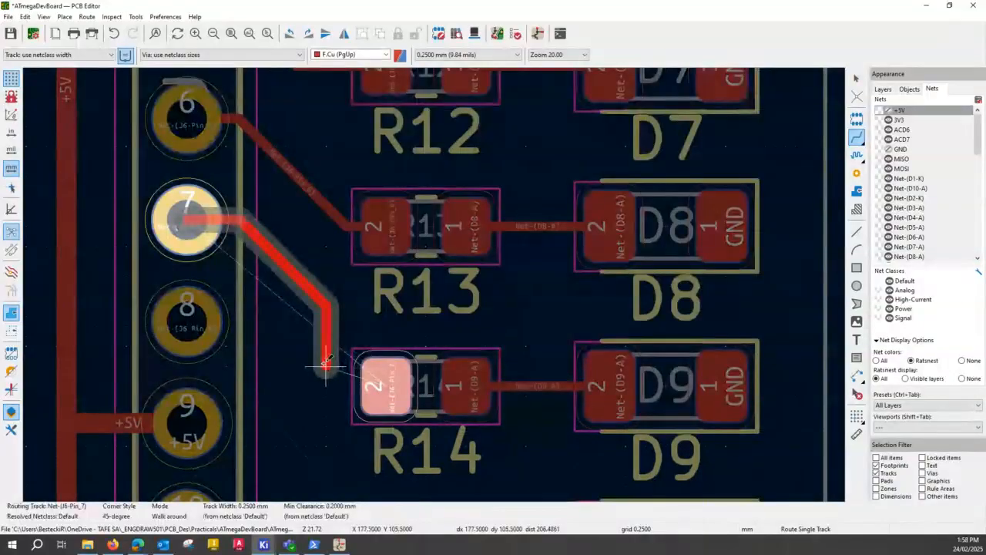
click(372, 383)
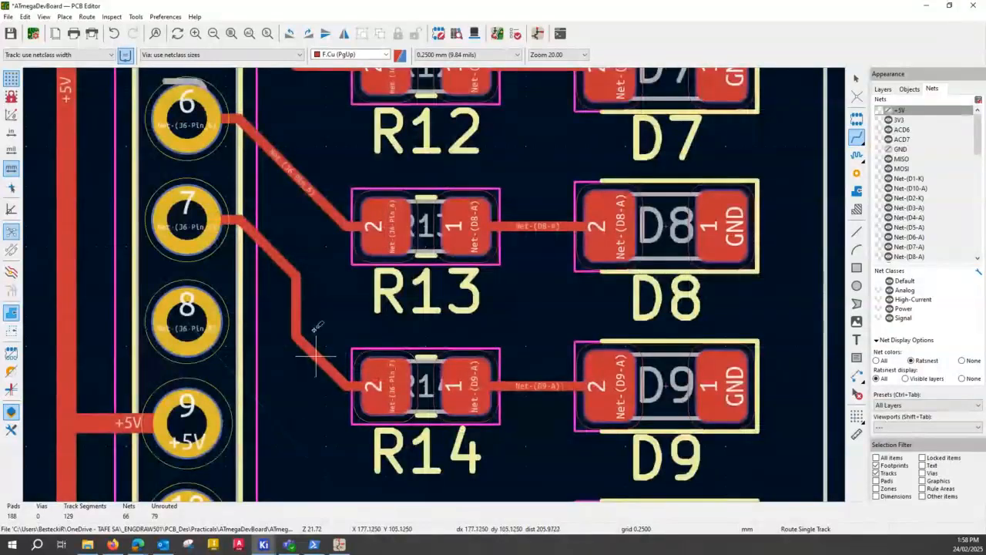
key(Escape)
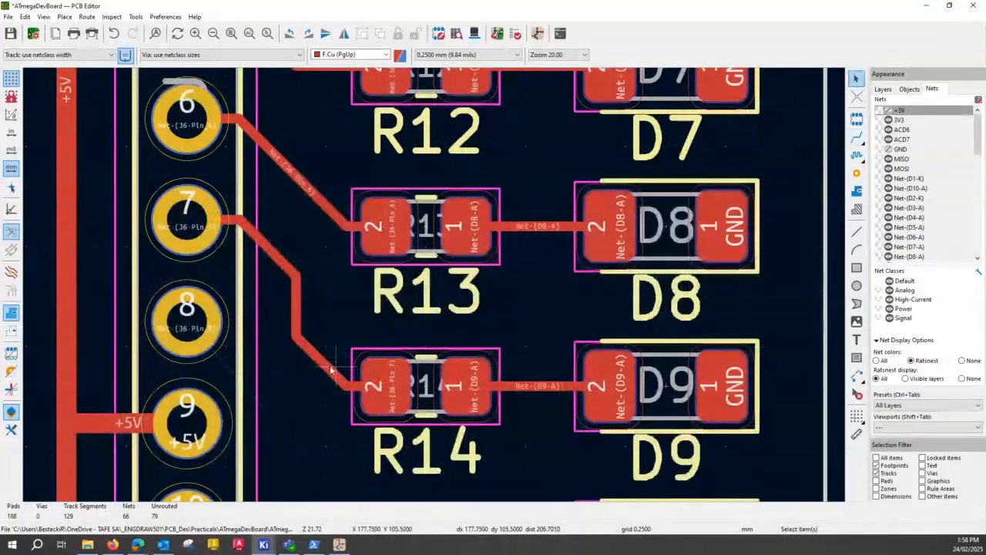
double_click(322, 364)
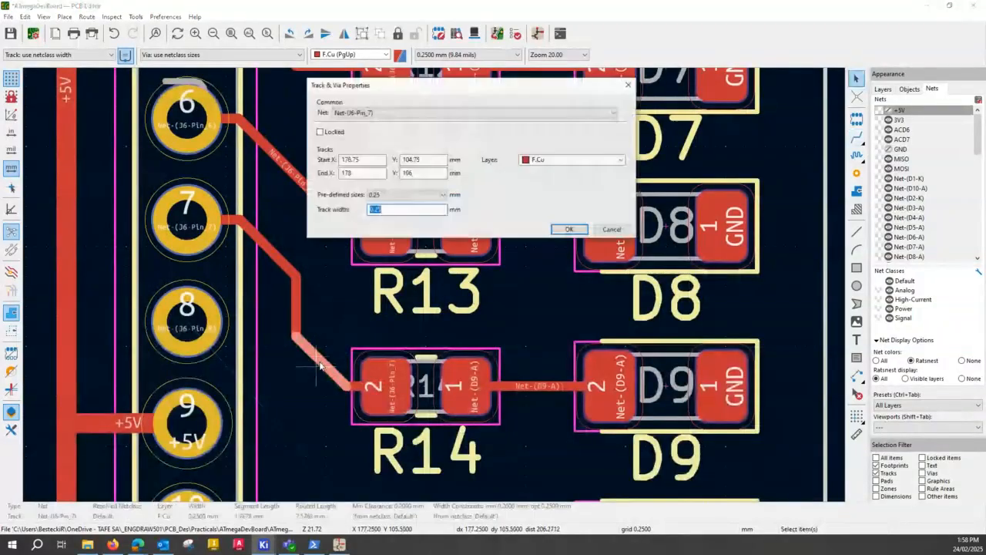
click(609, 230)
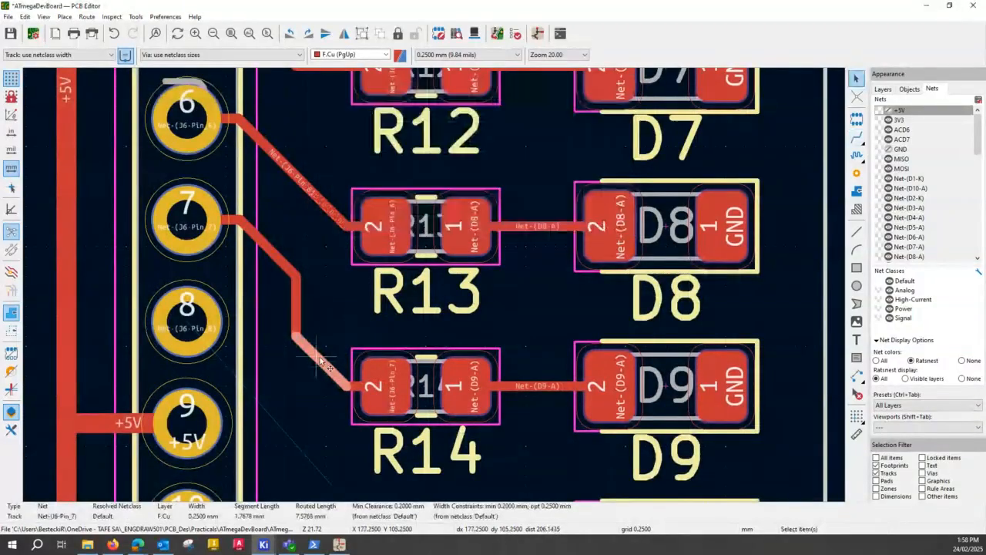
click(327, 291)
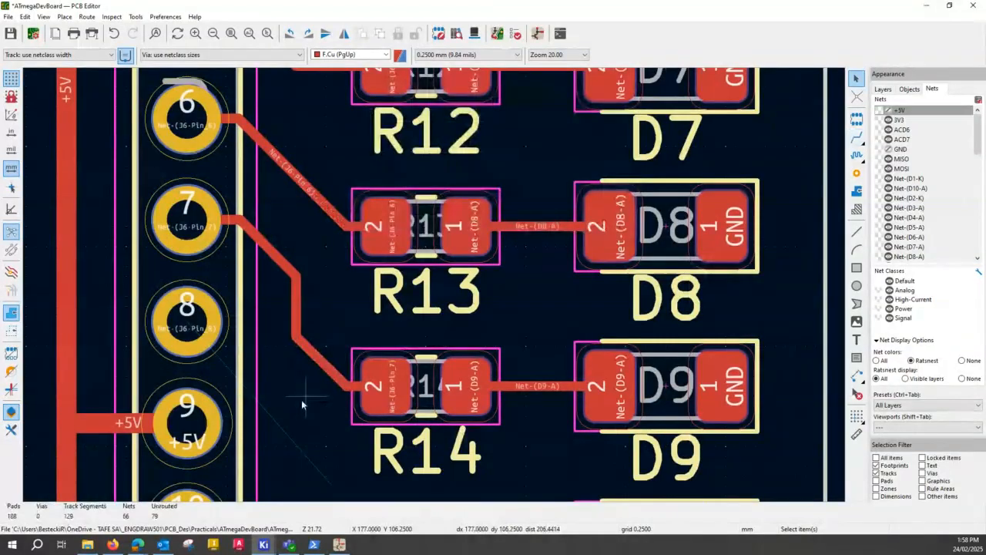
Route a track from J6 pin 8 to pad 2 of R15
middle_drag(301, 399, 389, 259)
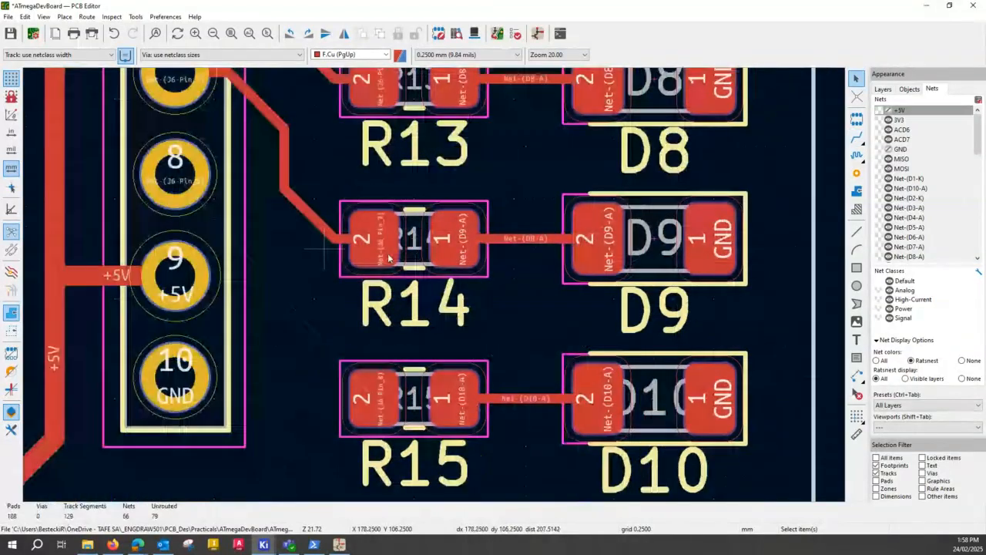
key(x)
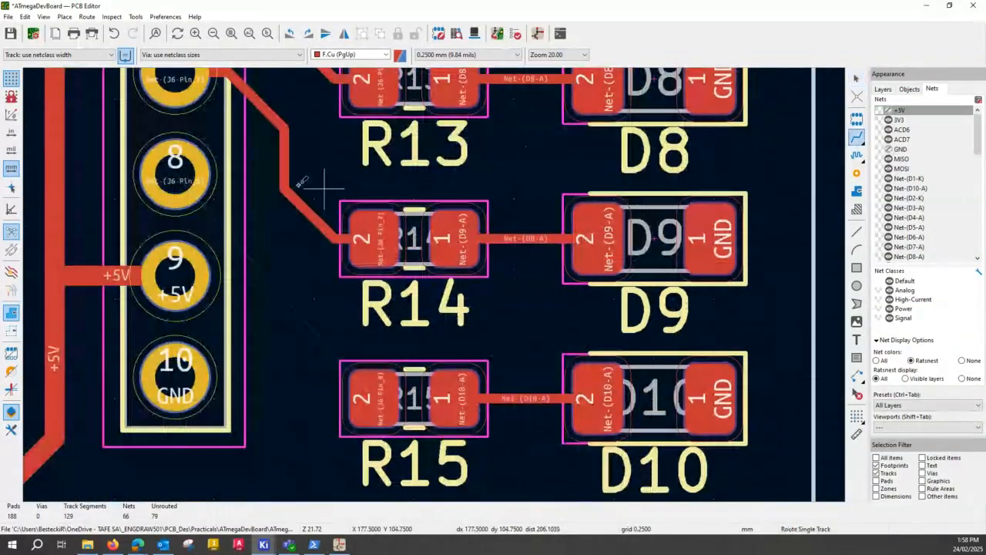
click(185, 176)
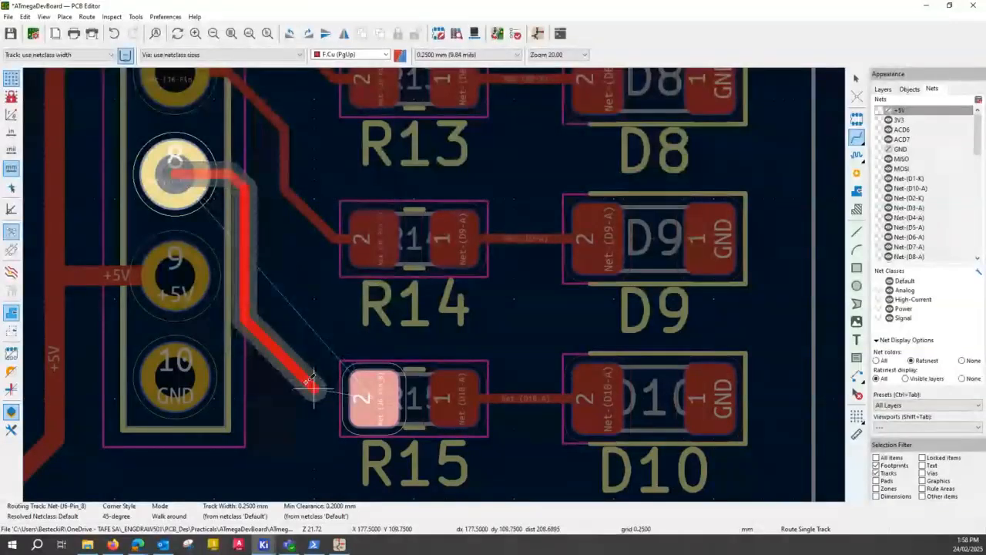
click(375, 397)
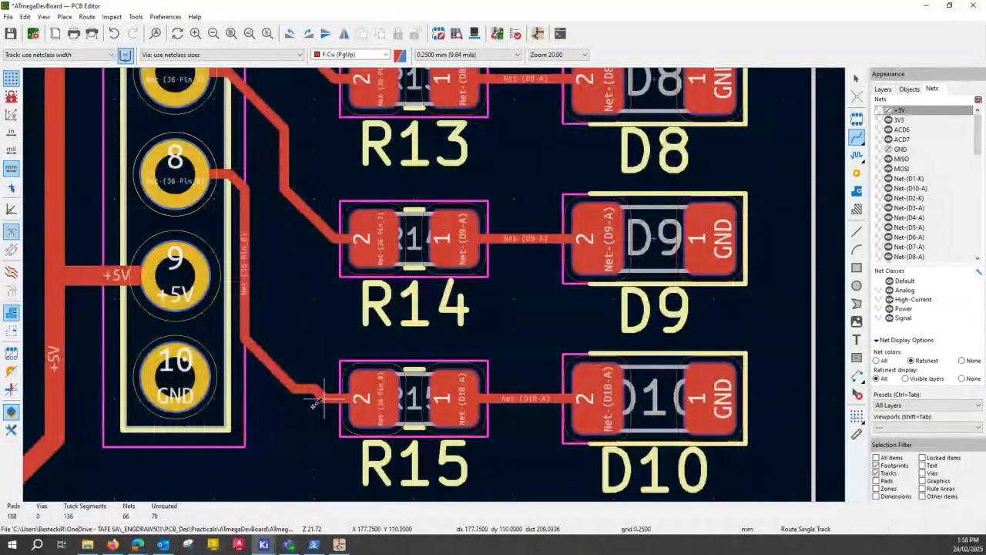
Try to reroute the small jog in the J6 pin 8 track just before R15
scroll(324, 399, up, 5)
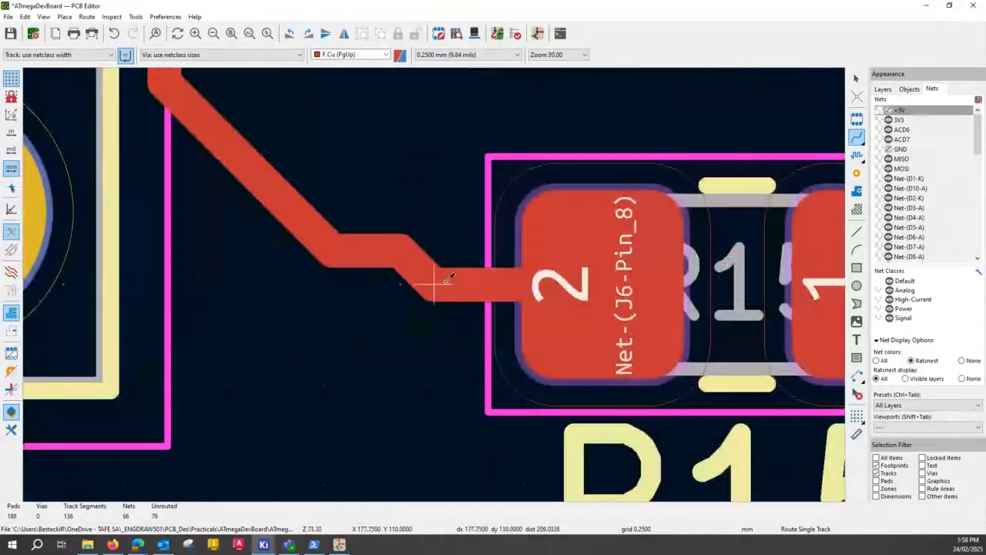
click(434, 285)
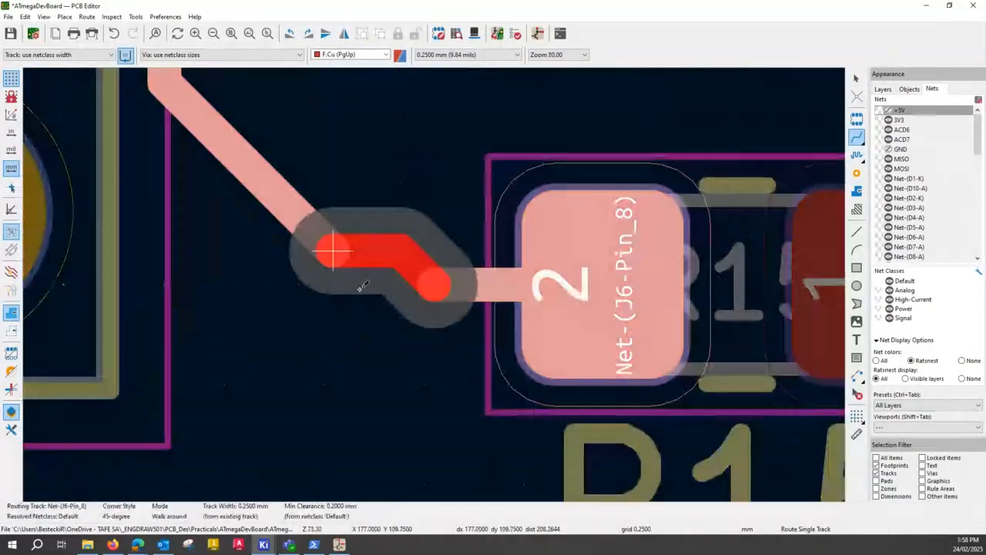
click(333, 250)
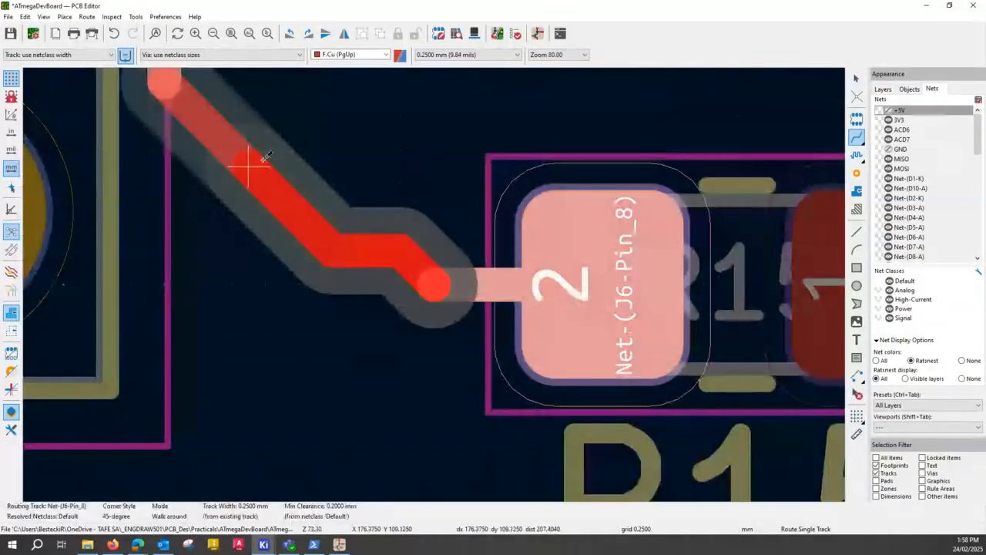
click(330, 245)
click(400, 250)
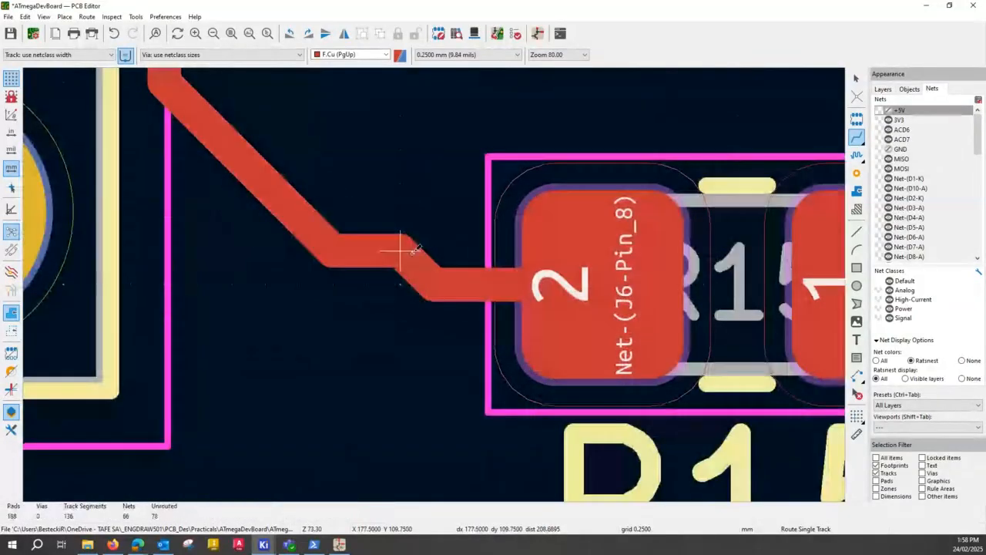
key(Escape)
Delete the short diagonal and horizontal segments that form the jog in the pin 8 track near R15
click(424, 262)
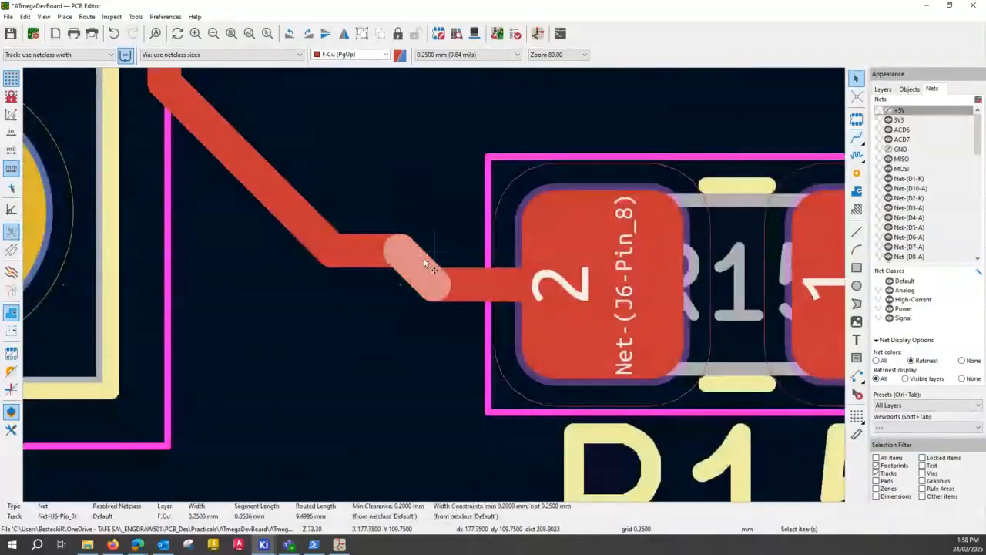
key(Delete)
key(Delete)
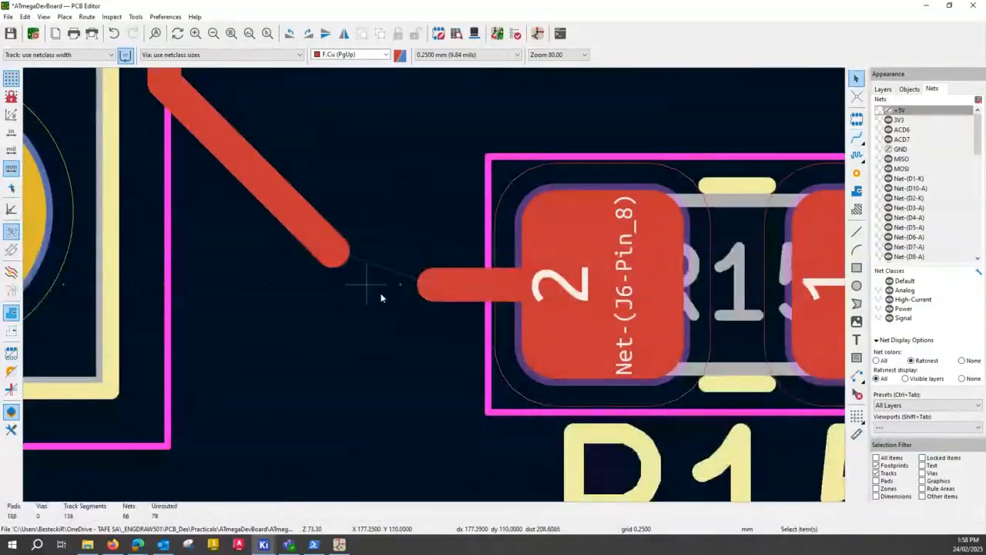
Route a 45° connection from the R15 horizontal stub to the diagonal part of the pin 8 track and end track routing
click(854, 139)
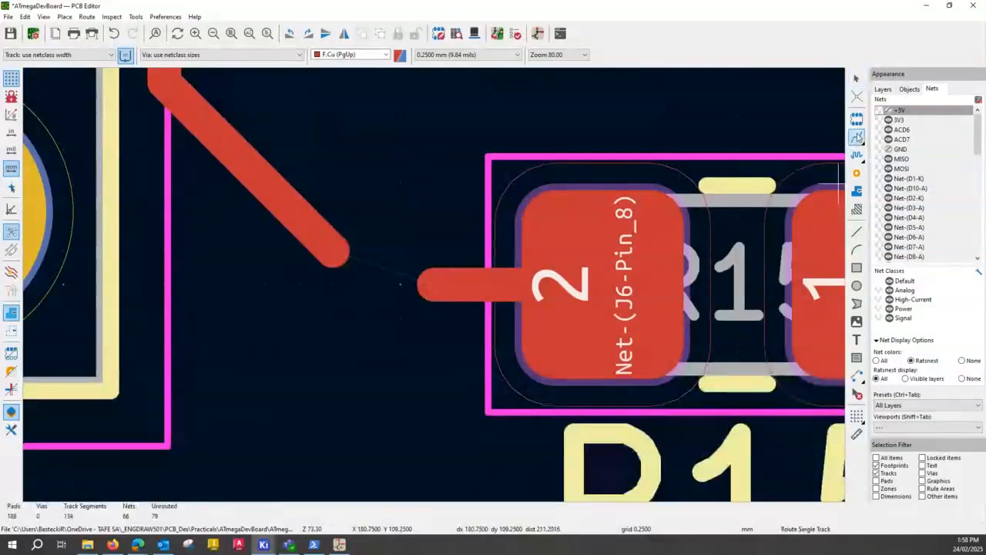
click(434, 286)
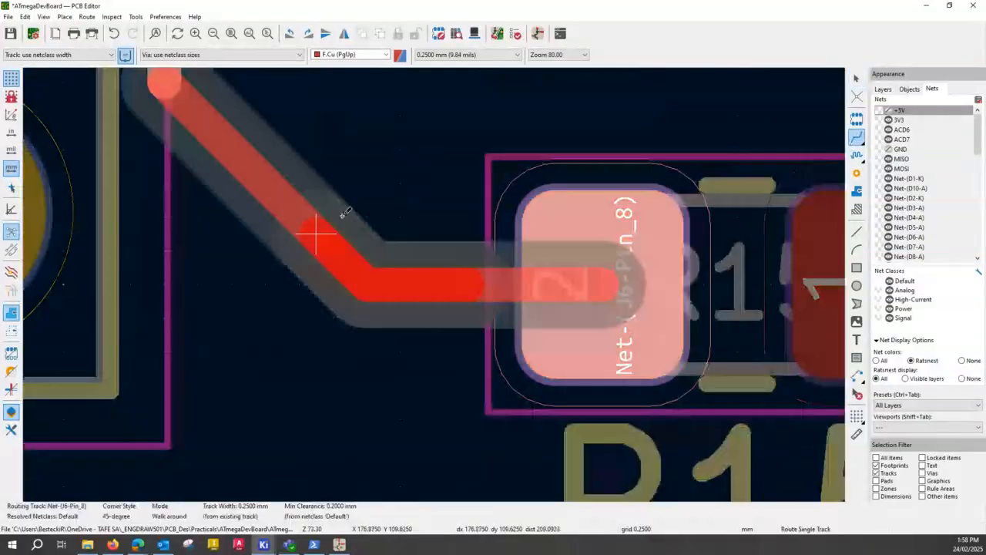
click(302, 215)
scroll(302, 215, down, 3)
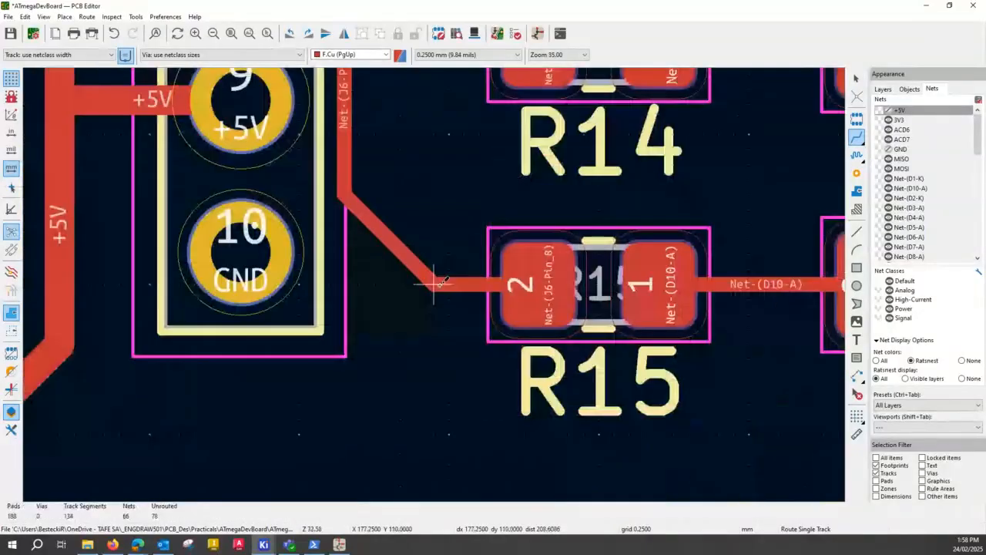
scroll(435, 284, down, 5)
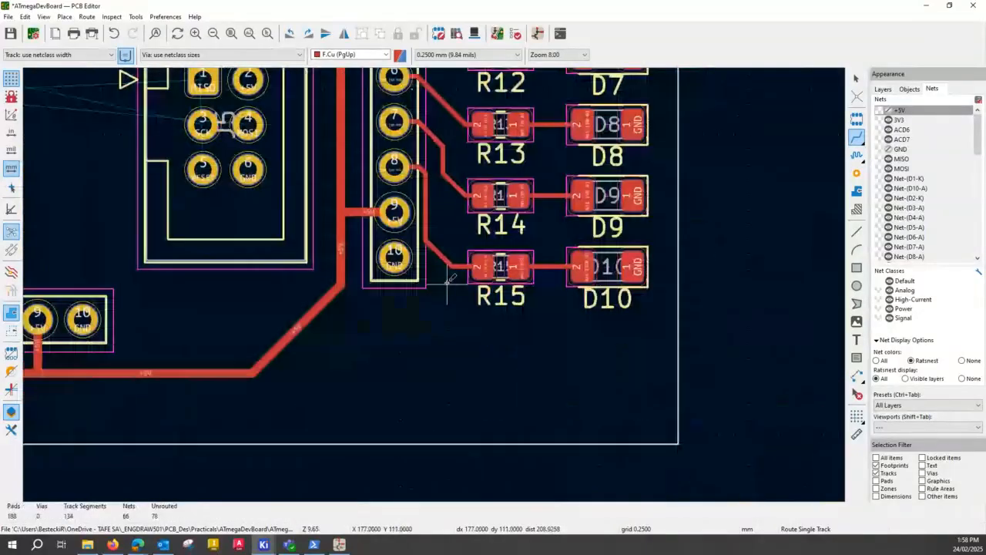
scroll(450, 278, up, 5)
key(Escape)
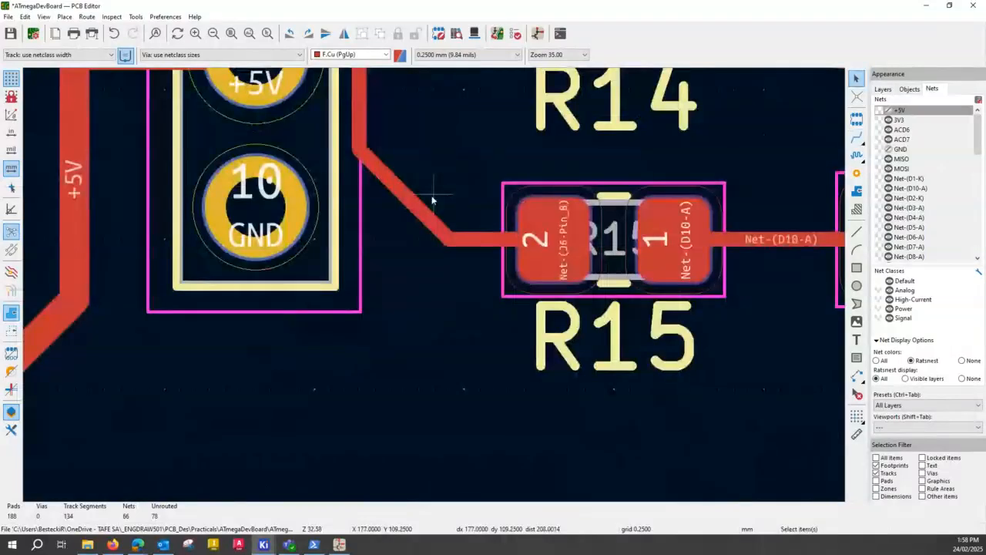
Shift the lower diagonal of the J6 pin 8 track closer to R15, keeping its 0.25 mm width
click(430, 213)
key(e)
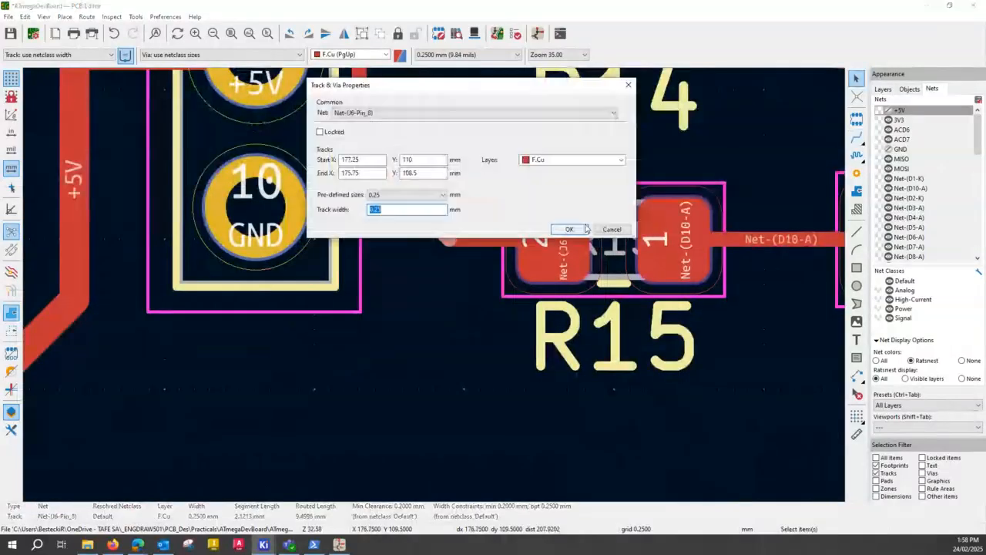
click(584, 229)
drag(433, 225, 458, 215)
scroll(457, 215, down, 3)
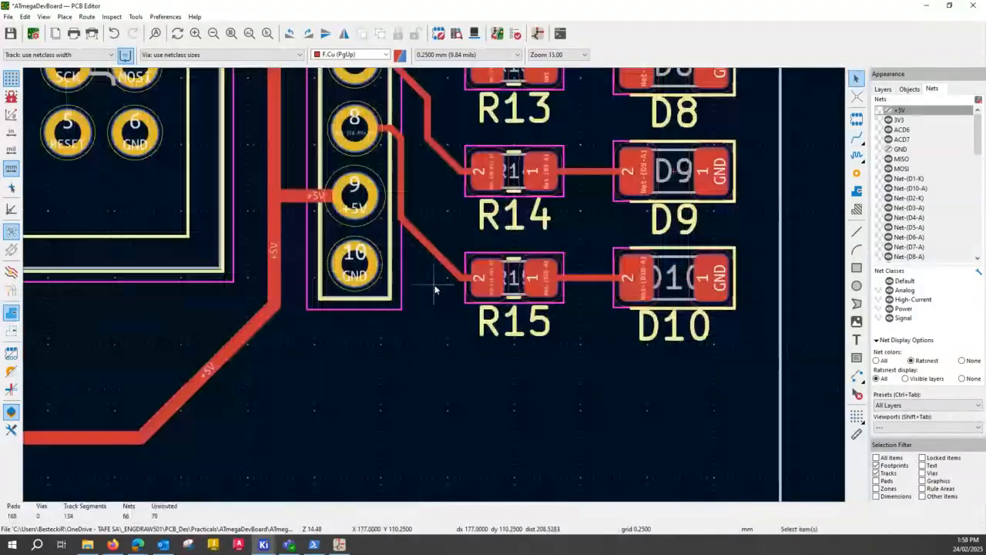
scroll(435, 290, down, 3)
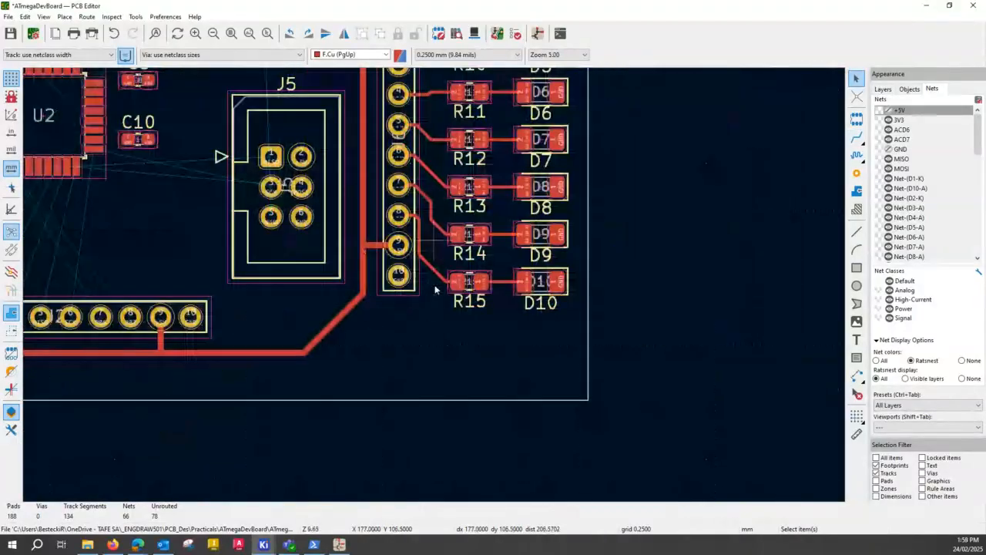
Move the vertical part of the J6 pin 7 track slightly closer to R14
scroll(435, 290, up, 3)
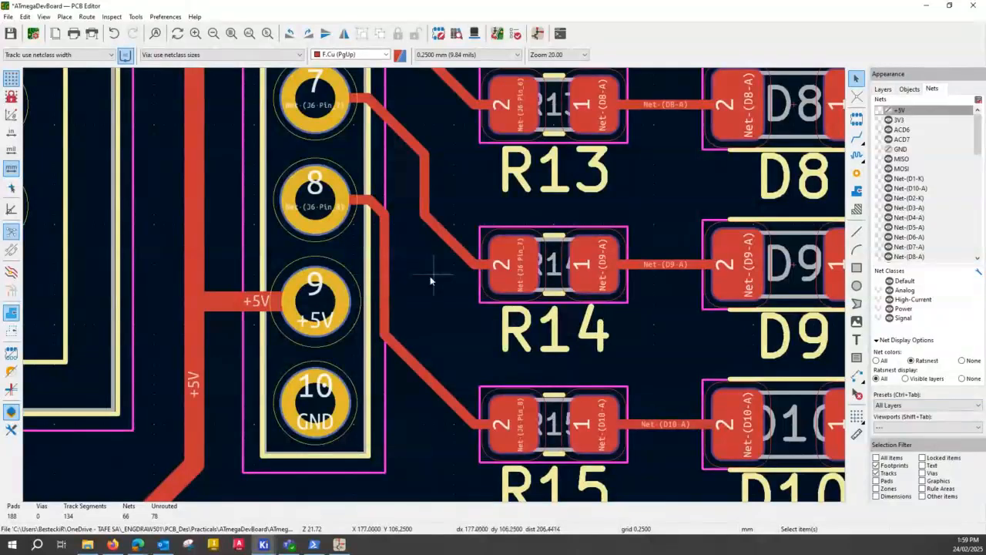
double_click(424, 190)
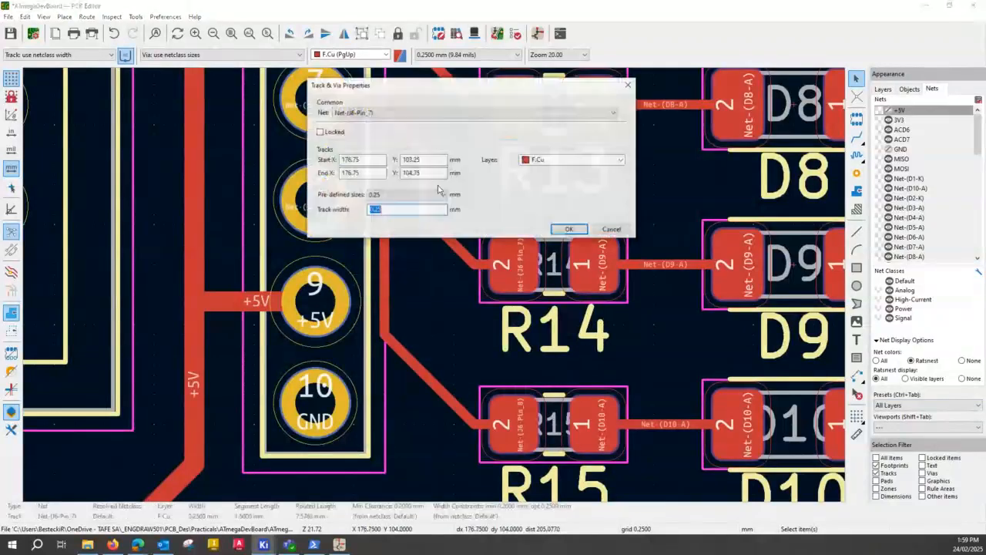
click(613, 233)
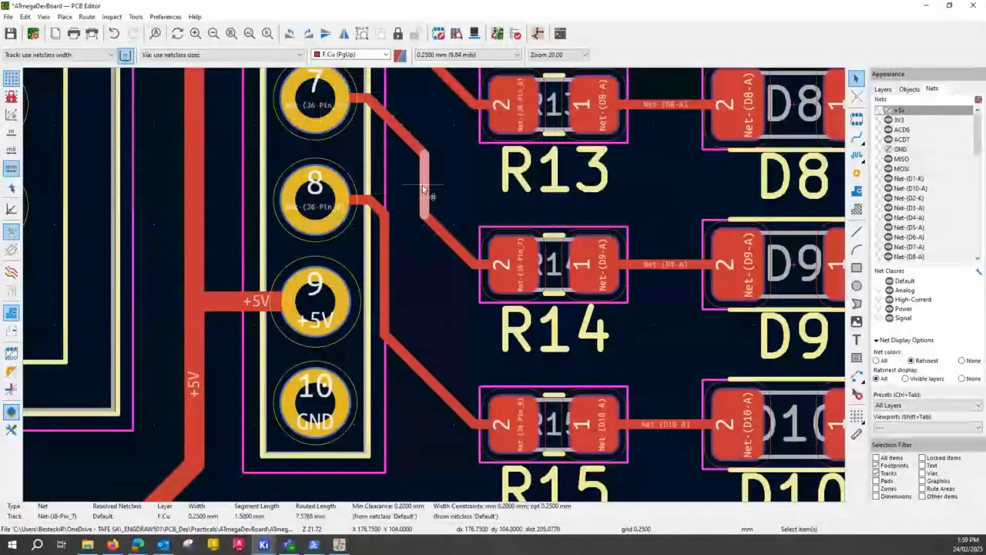
drag(424, 190, 435, 198)
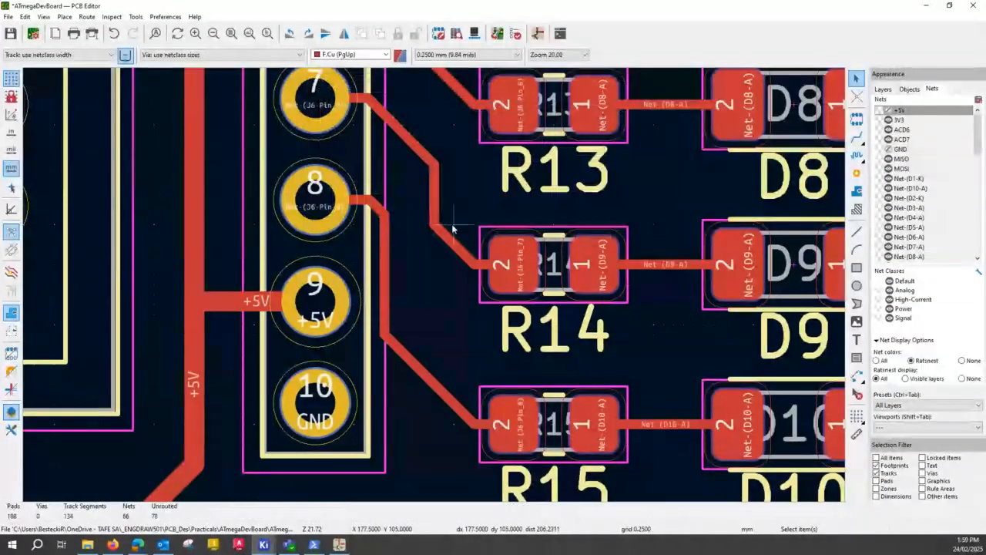
Examine the whole board layout, including the J6 resistor and LED tracks and the unrouted connections around U2
scroll(453, 229, down, 4)
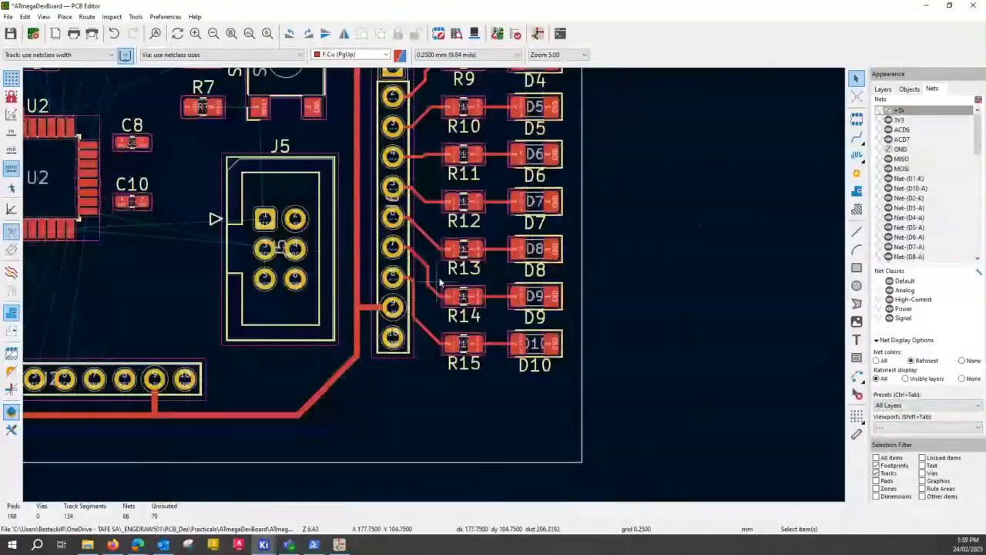
scroll(513, 182, down, 1)
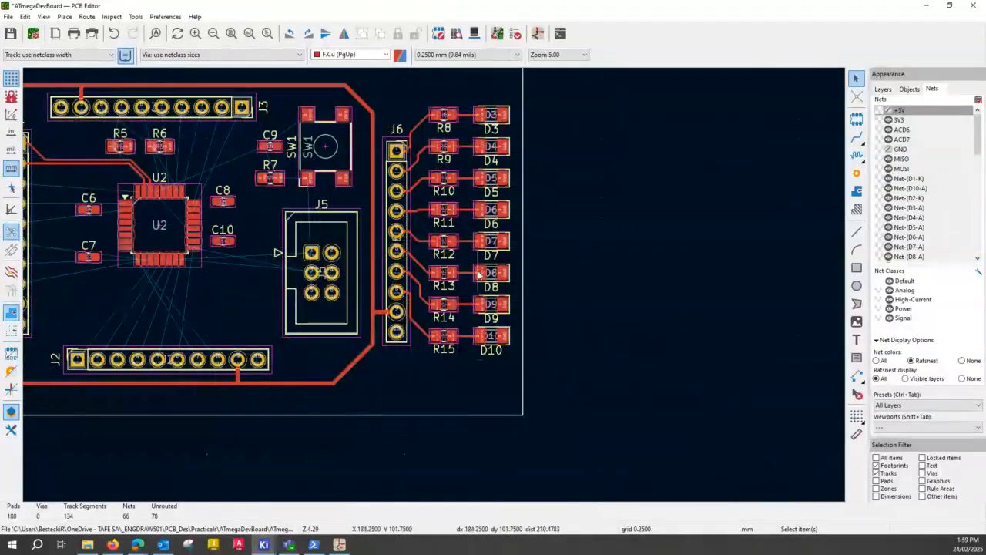
scroll(478, 274, down, 3)
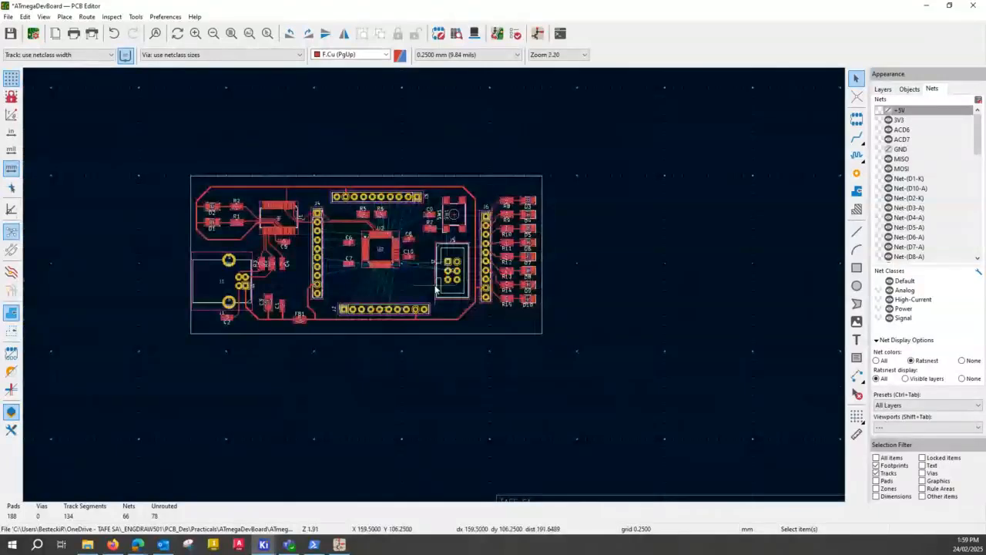
scroll(395, 223, up, 3)
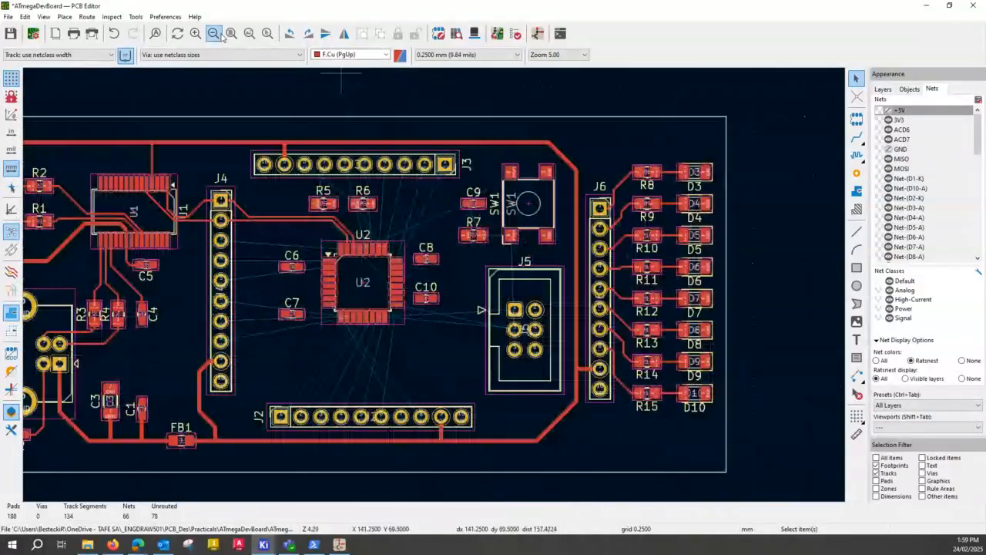
click(222, 37)
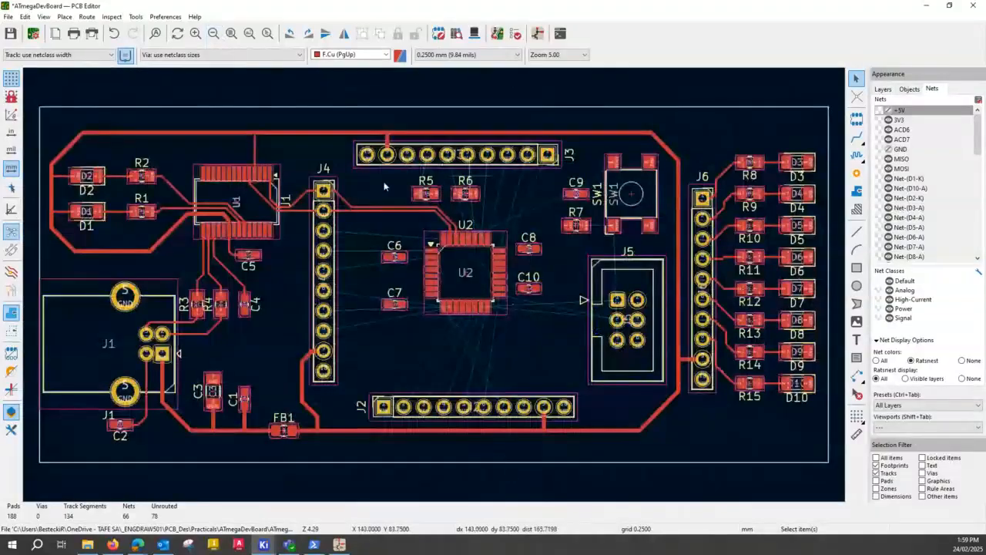
key(ctrl)
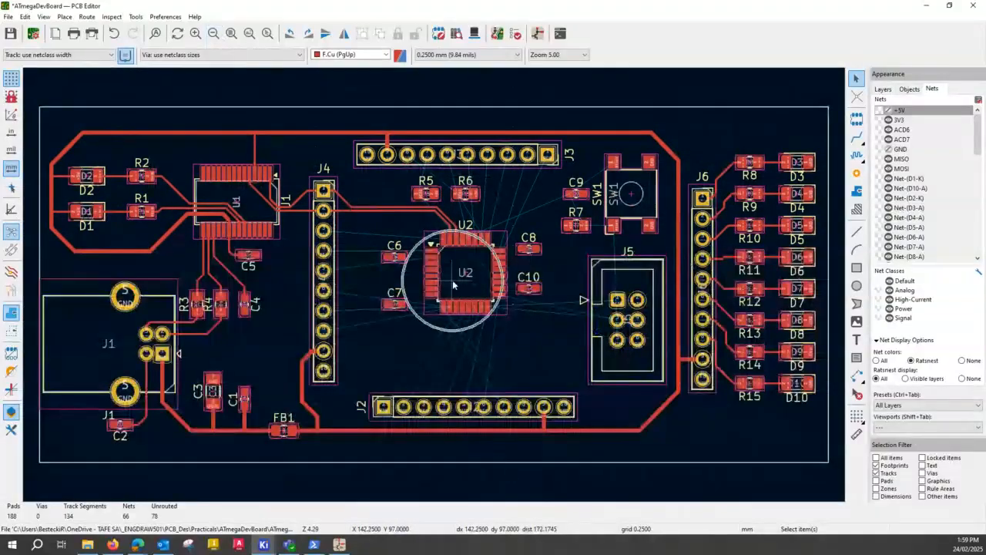